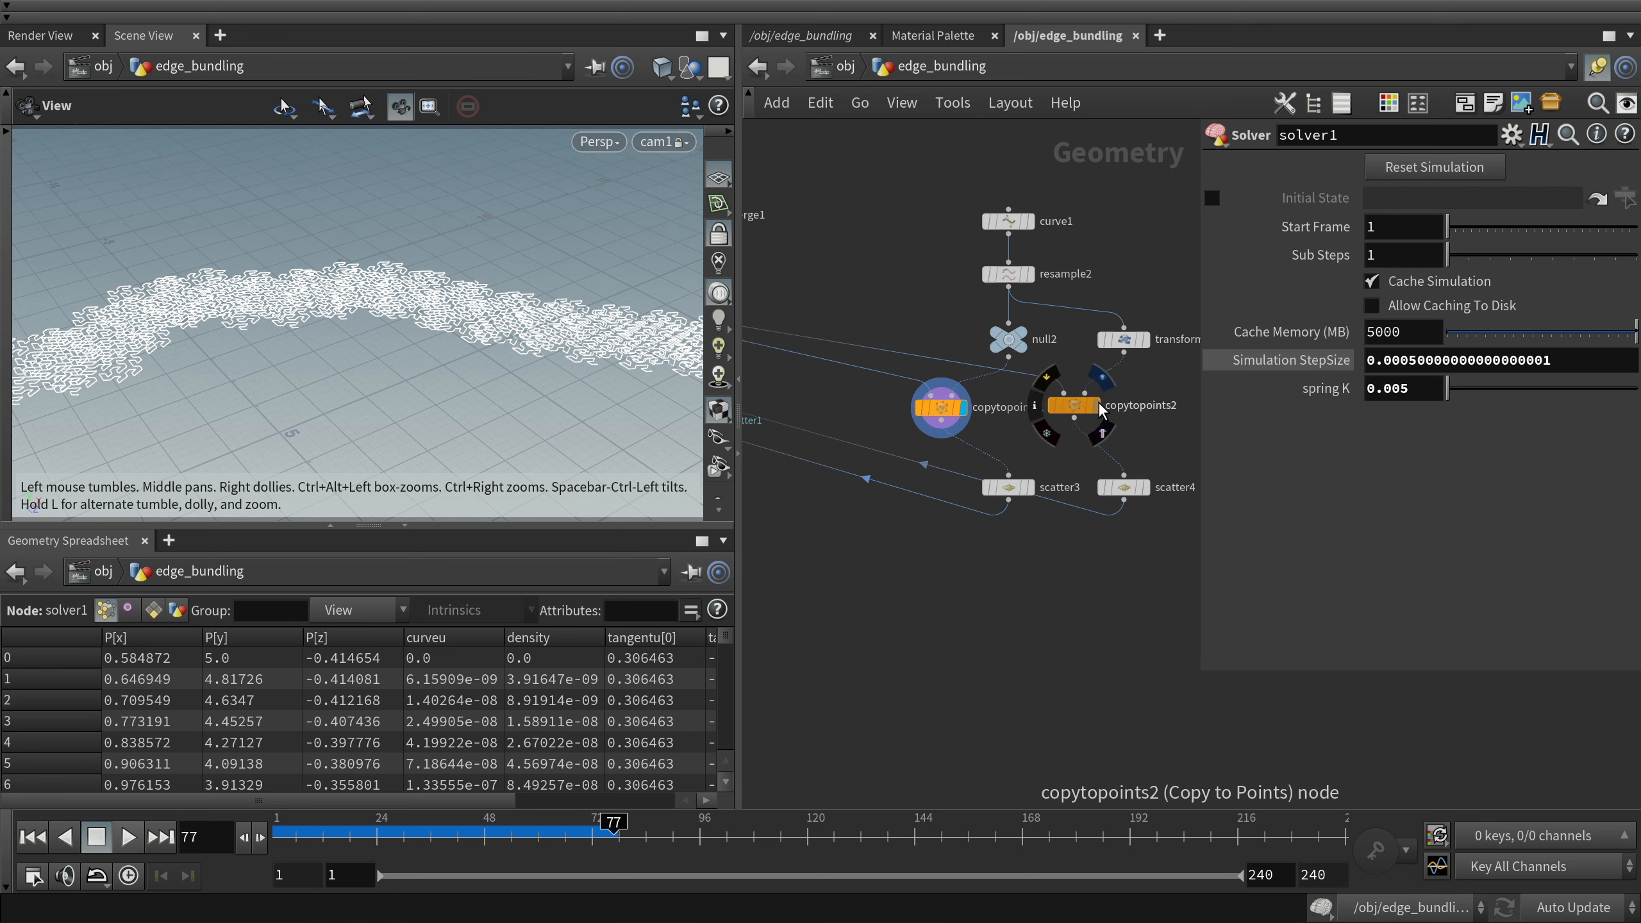
Inspect the curve strip produced by copytopoints2 from several angles, and display the points of scatter3
{"action": "middle_click_drag", "start_coordinate": [413, 255], "coordinate": [358, 343]}
{"action": "left_click_drag", "start_coordinate": [358, 343], "coordinate": [356, 276]}
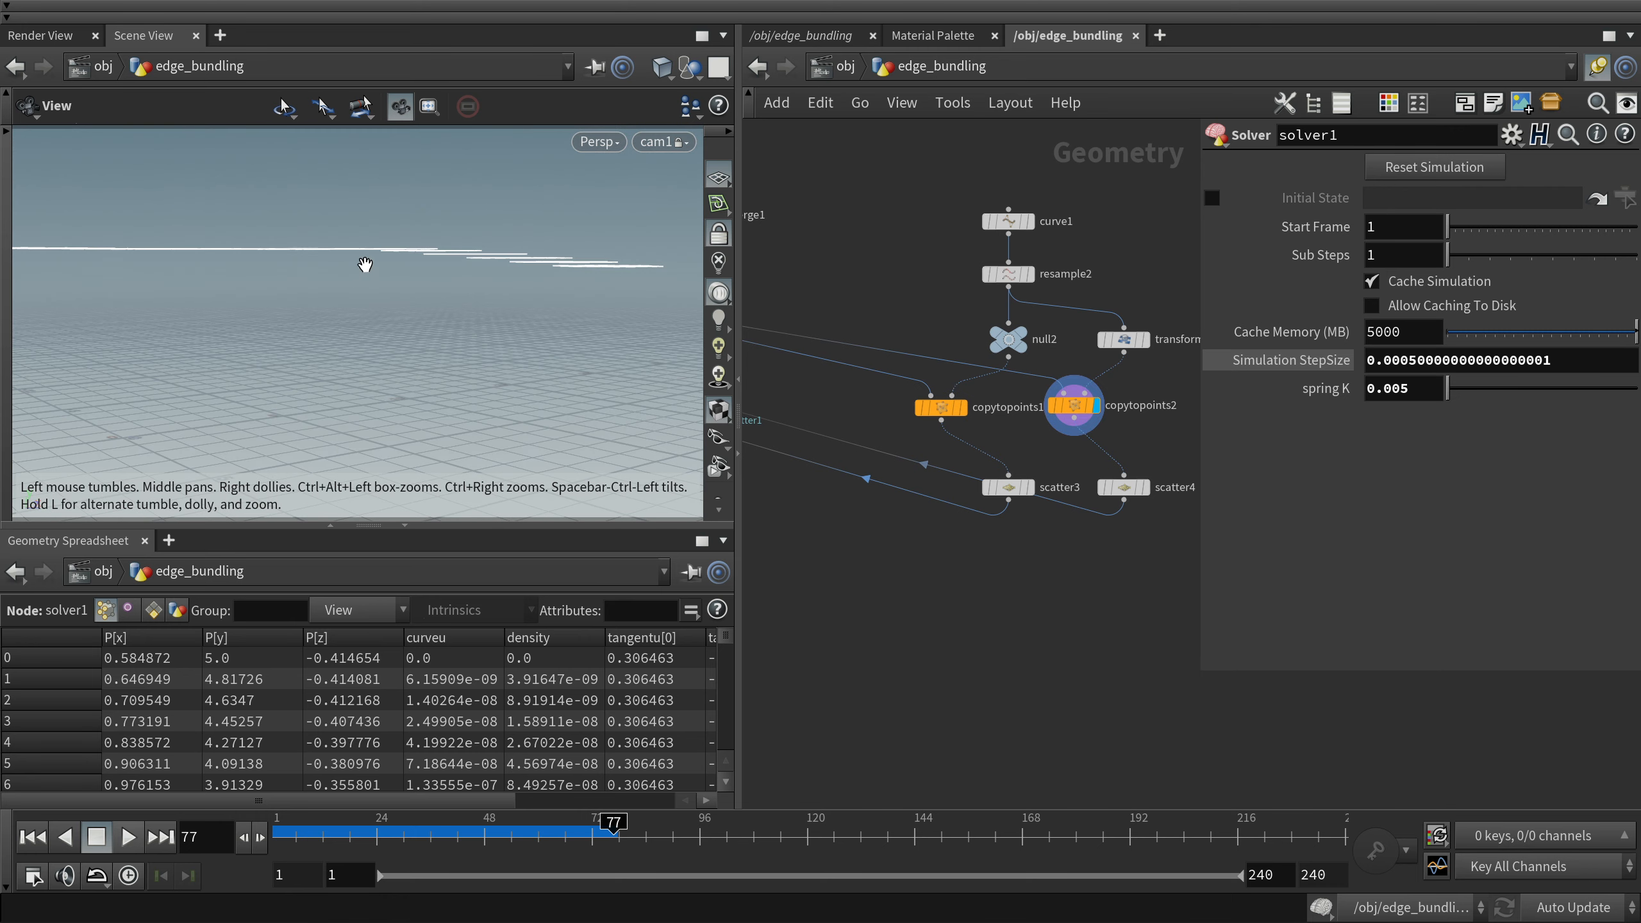
{"action": "left_click", "coordinate": [1029, 487]}
Select the add_line wrangle and display the lines it creates between the pt1 and pt2 points
{"action": "scroll", "coordinate": [1042, 537], "scroll_direction": "down", "scroll_amount": 1}
{"action": "middle_click_drag", "start_coordinate": [936, 593], "coordinate": [1176, 496]}
{"action": "middle_click_drag", "start_coordinate": [752, 458], "coordinate": [1056, 485]}
{"action": "scroll", "coordinate": [989, 363], "scroll_direction": "up", "scroll_amount": 4}
{"action": "left_click", "coordinate": [988, 362]}
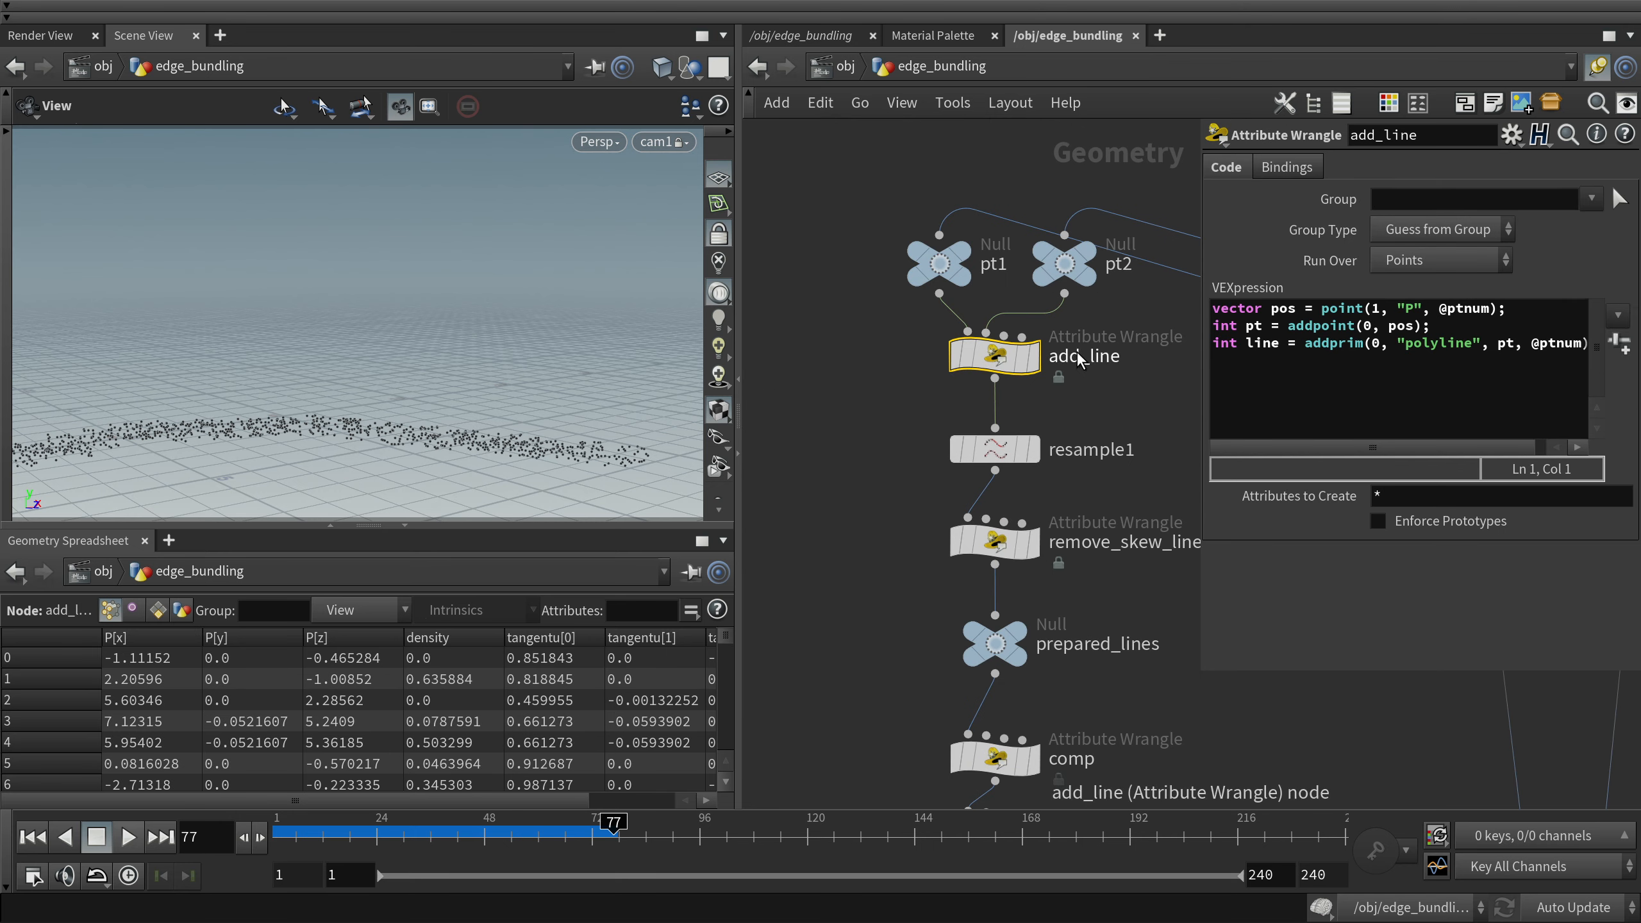
{"action": "left_click", "coordinate": [1036, 355]}
{"action": "left_click_drag", "start_coordinate": [265, 306], "coordinate": [110, 271]}
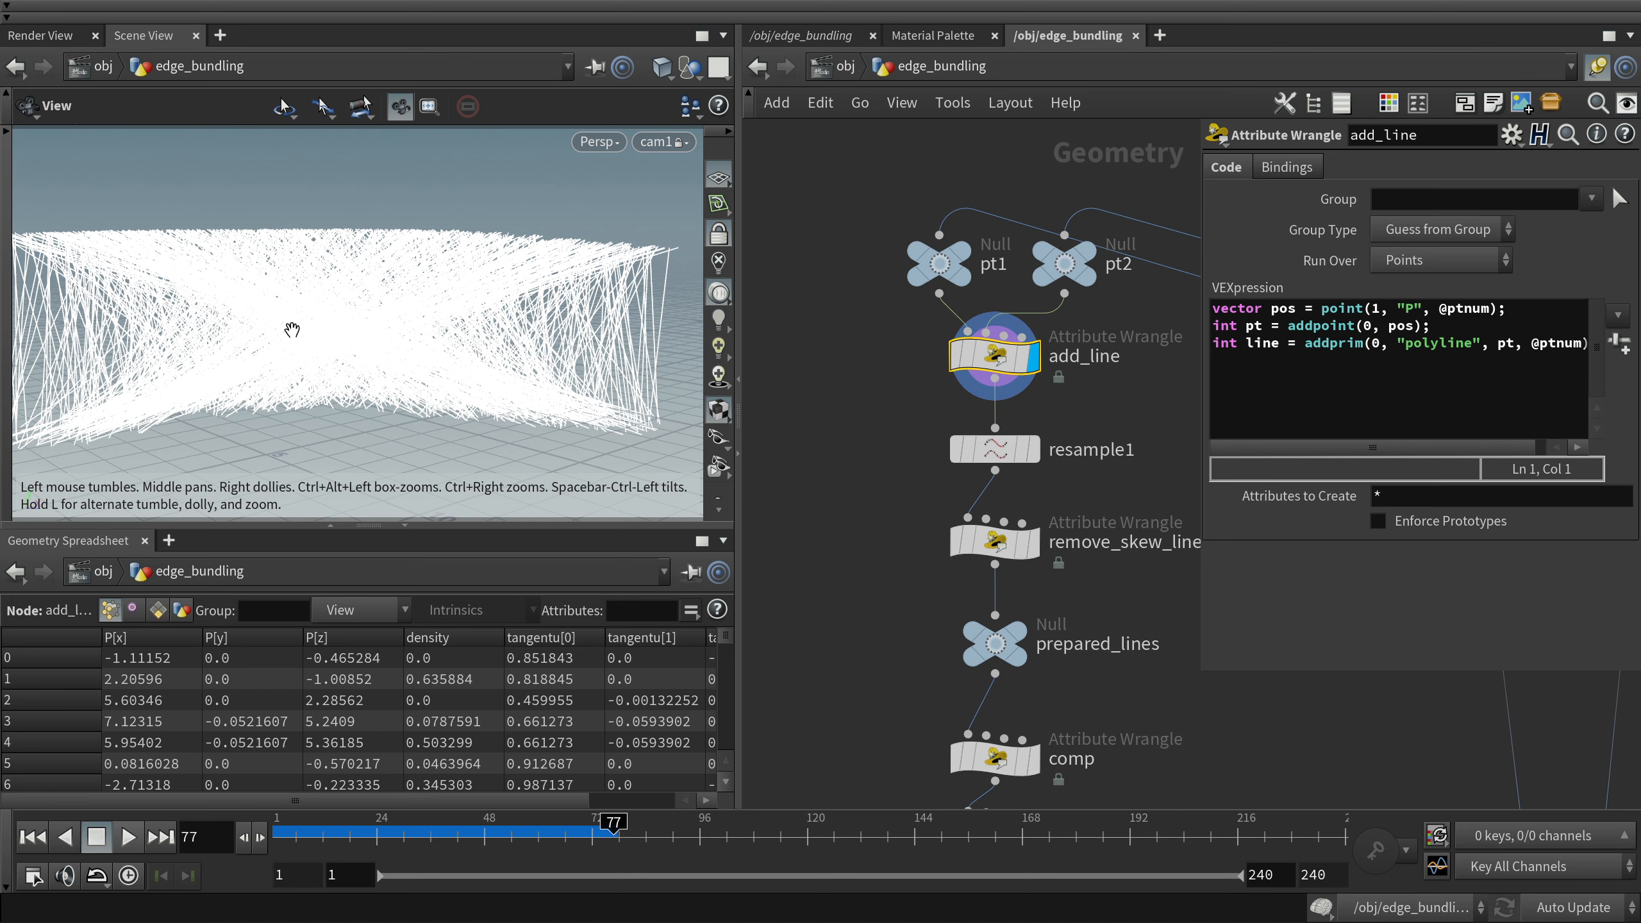
Display the remove_skew_lines result and examine its VEX code, from the tangent and up vectors to the threshold test
{"action": "left_click", "coordinate": [1030, 547]}
{"action": "middle_click_drag", "start_coordinate": [1121, 621], "coordinate": [1053, 465]}
{"action": "left_click_drag", "start_coordinate": [1295, 377], "coordinate": [1220, 342]}
{"action": "left_click", "coordinate": [1332, 393]}
{"action": "left_click_drag", "start_coordinate": [1422, 395], "coordinate": [1264, 360]}
{"action": "left_click", "coordinate": [1309, 395]}
{"action": "left_click_drag", "start_coordinate": [1410, 348], "coordinate": [1413, 409]}
{"action": "left_click", "coordinate": [1397, 347]}
{"action": "left_click", "coordinate": [1413, 409]}
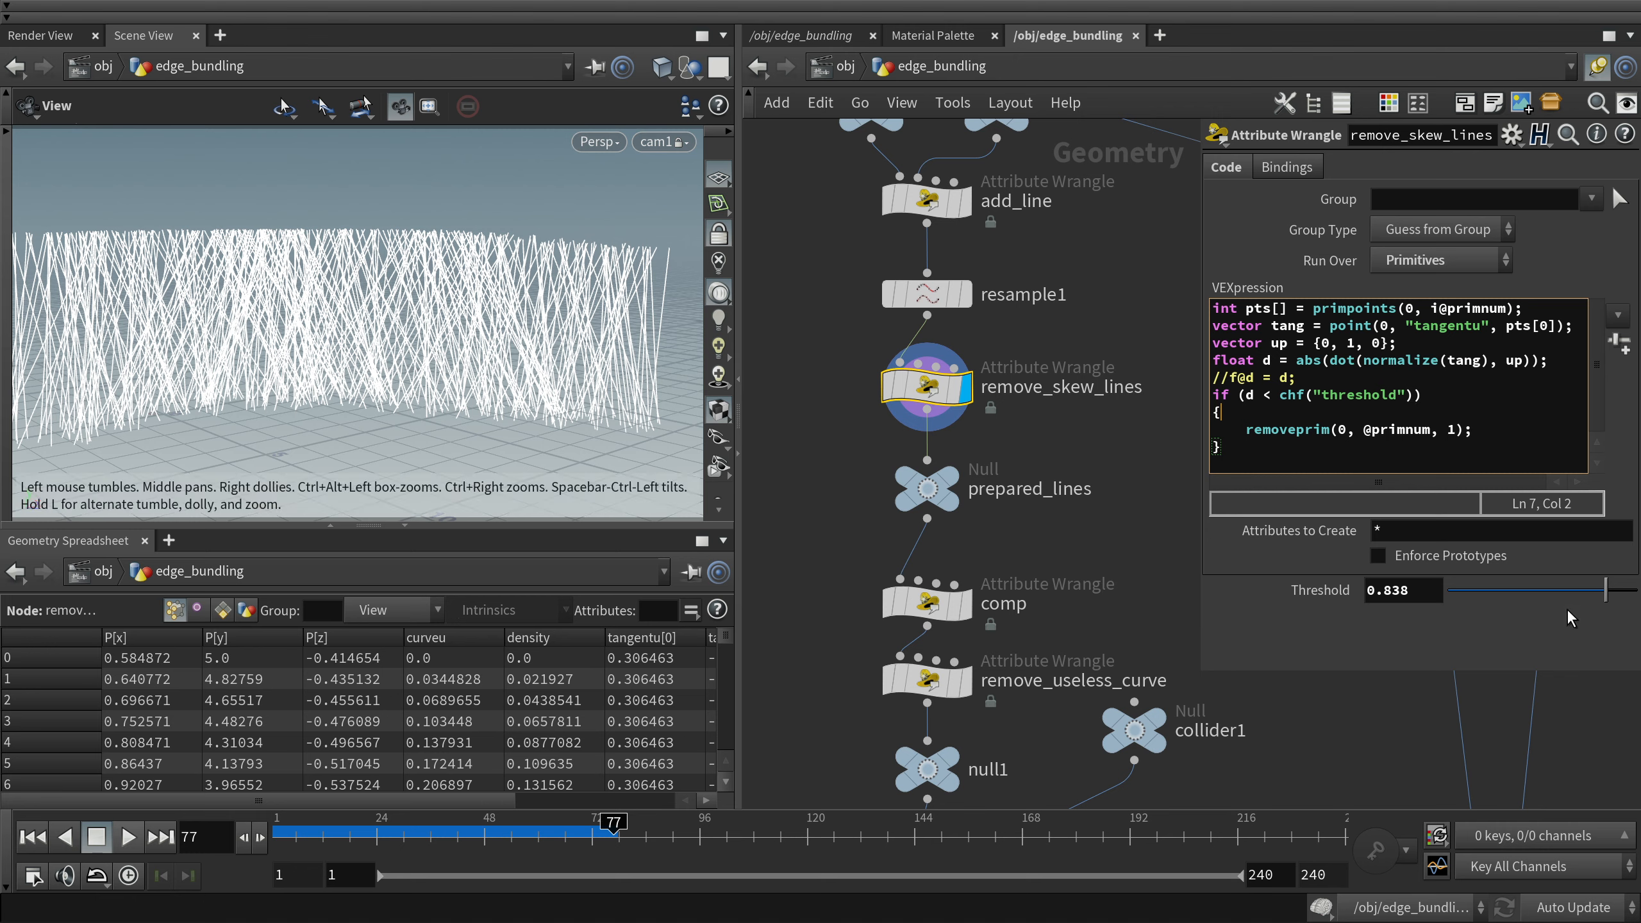
Select and display the prepared_lines null, and switch the displayed output to the comp wrangle
{"action": "middle_click_drag", "start_coordinate": [856, 464], "coordinate": [875, 355]}
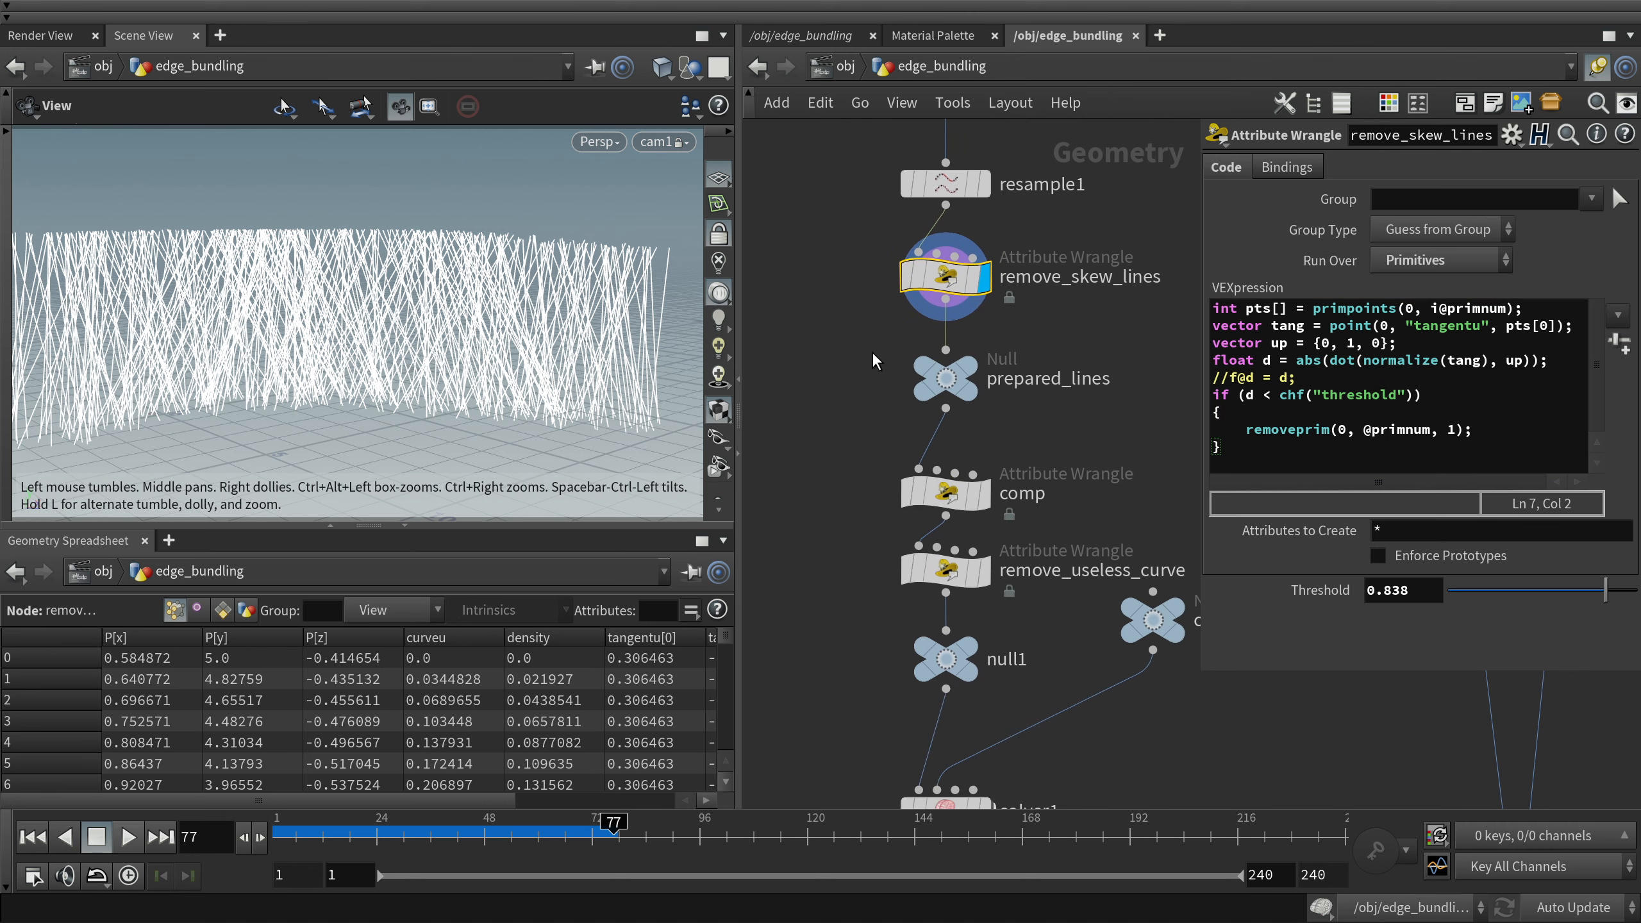
{"action": "middle_click_drag", "start_coordinate": [876, 441], "coordinate": [893, 312]}
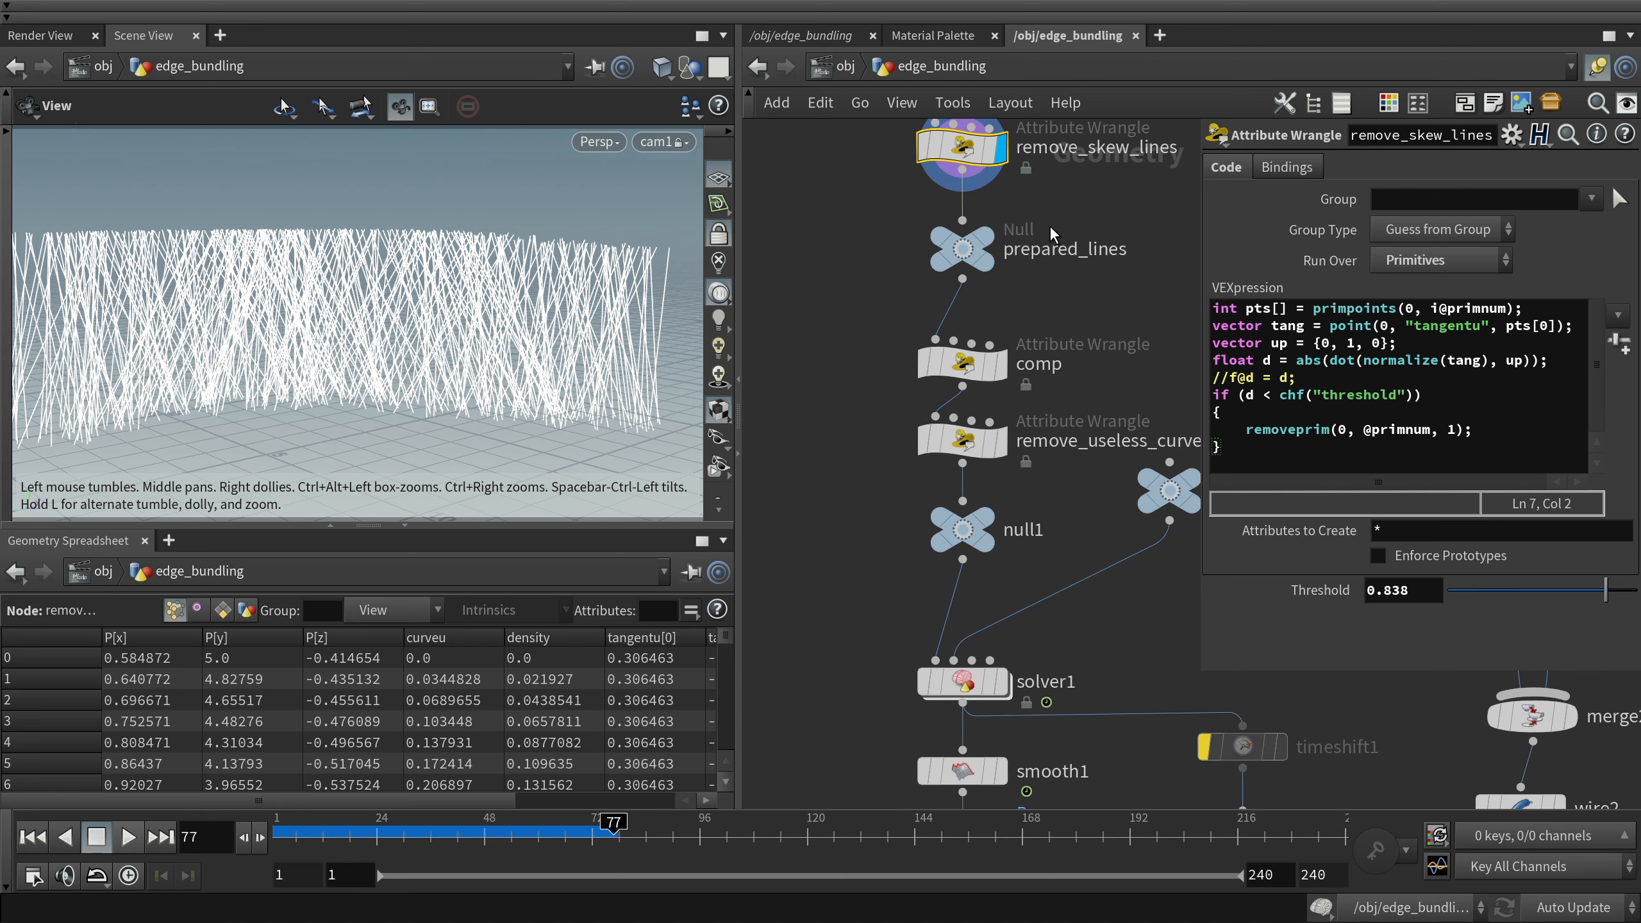
{"action": "left_click", "coordinate": [963, 249]}
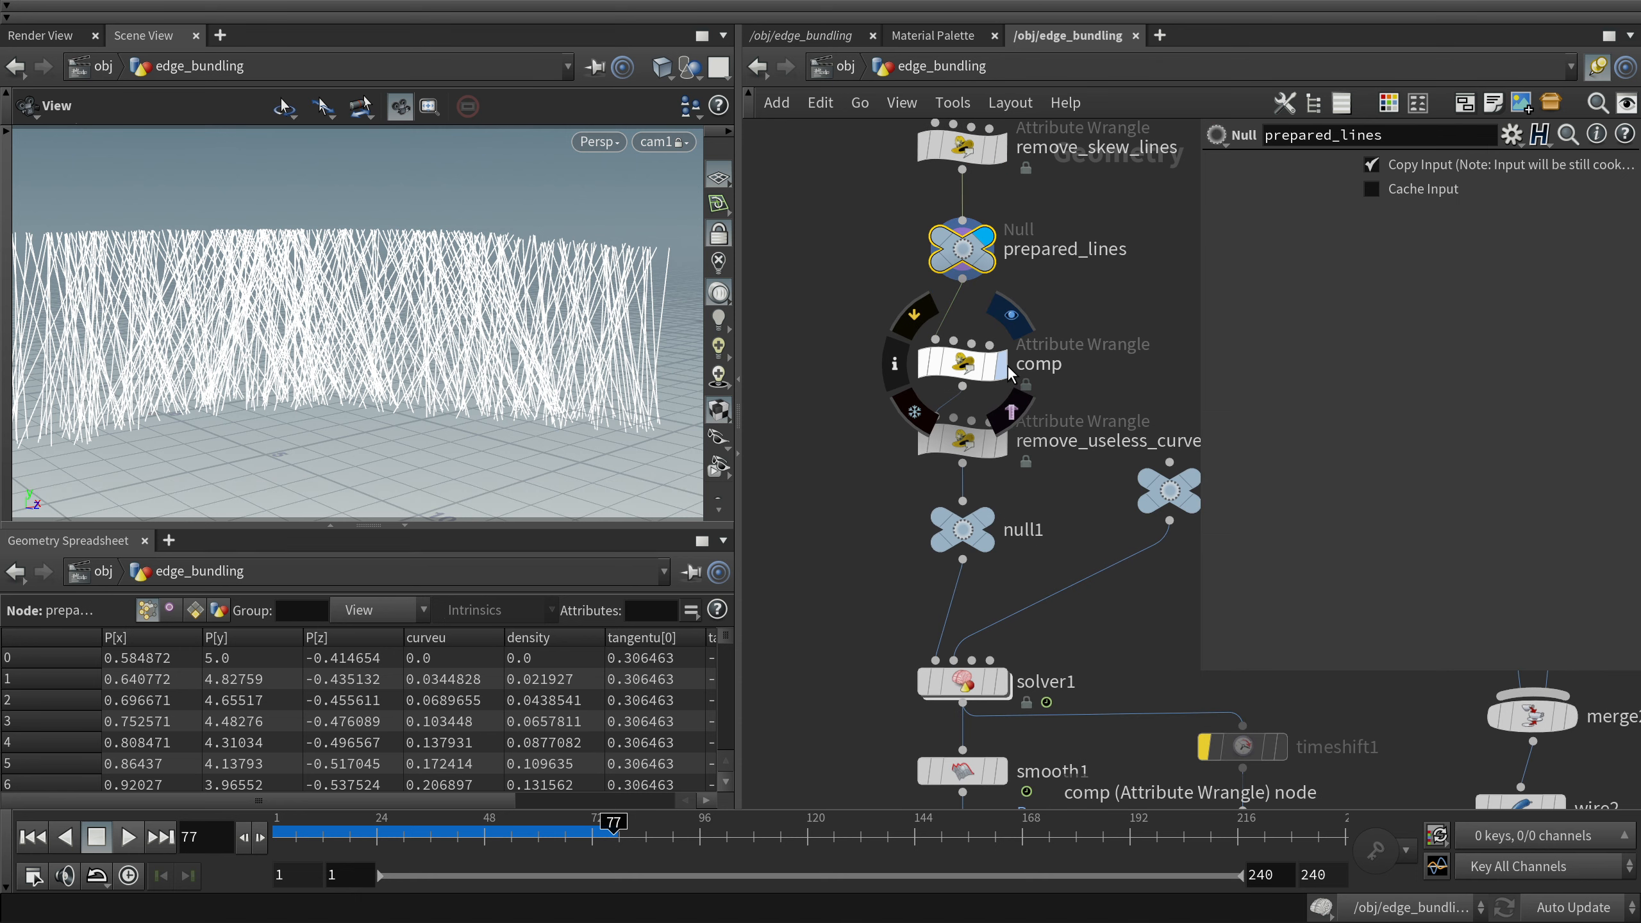
{"action": "left_click", "coordinate": [1003, 366]}
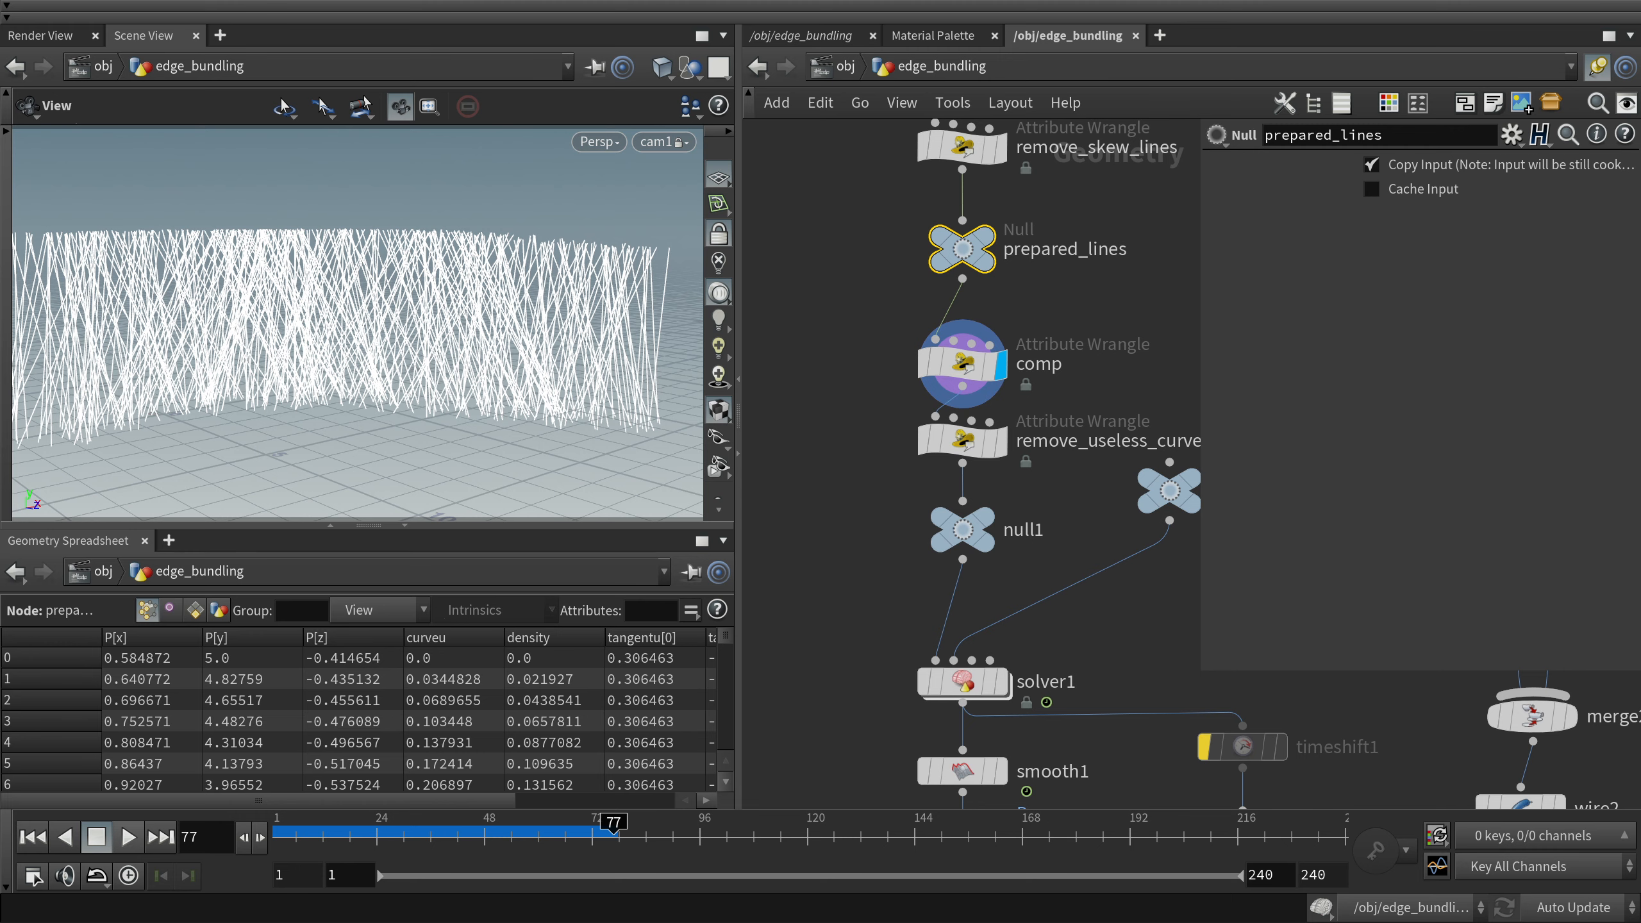
Switch to Visual Studio Code and examine the line-compatibility calculations in 14_comp_snippet.vfl
{"action": "key", "text": "alt+Tab"}
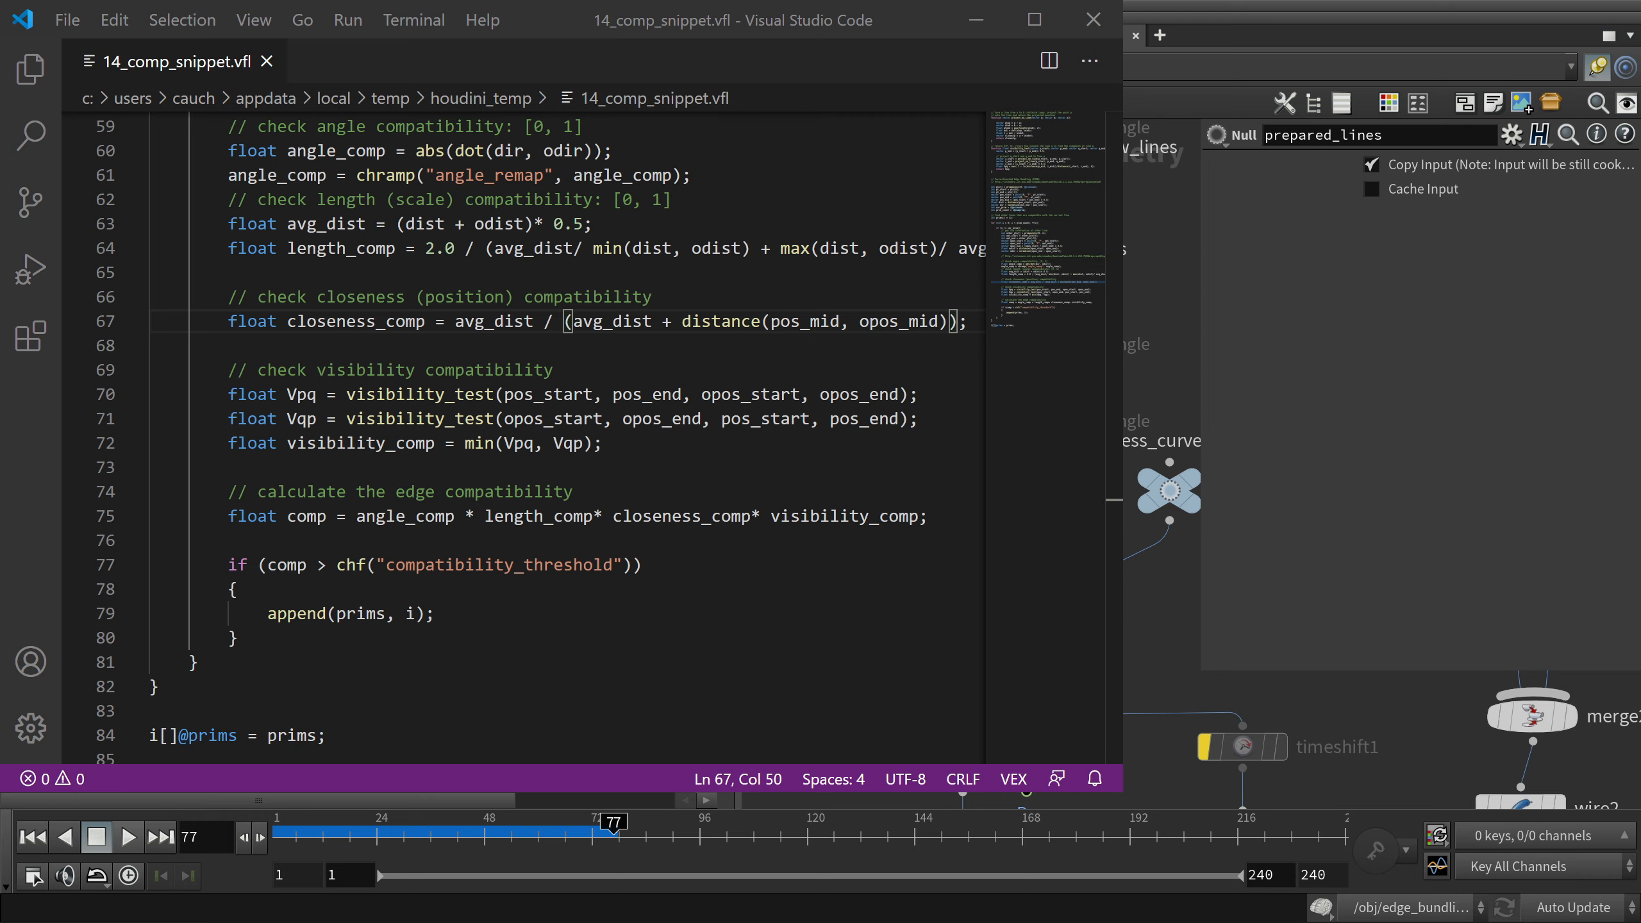
{"action": "scroll", "coordinate": [457, 367], "scroll_direction": "up", "scroll_amount": 9}
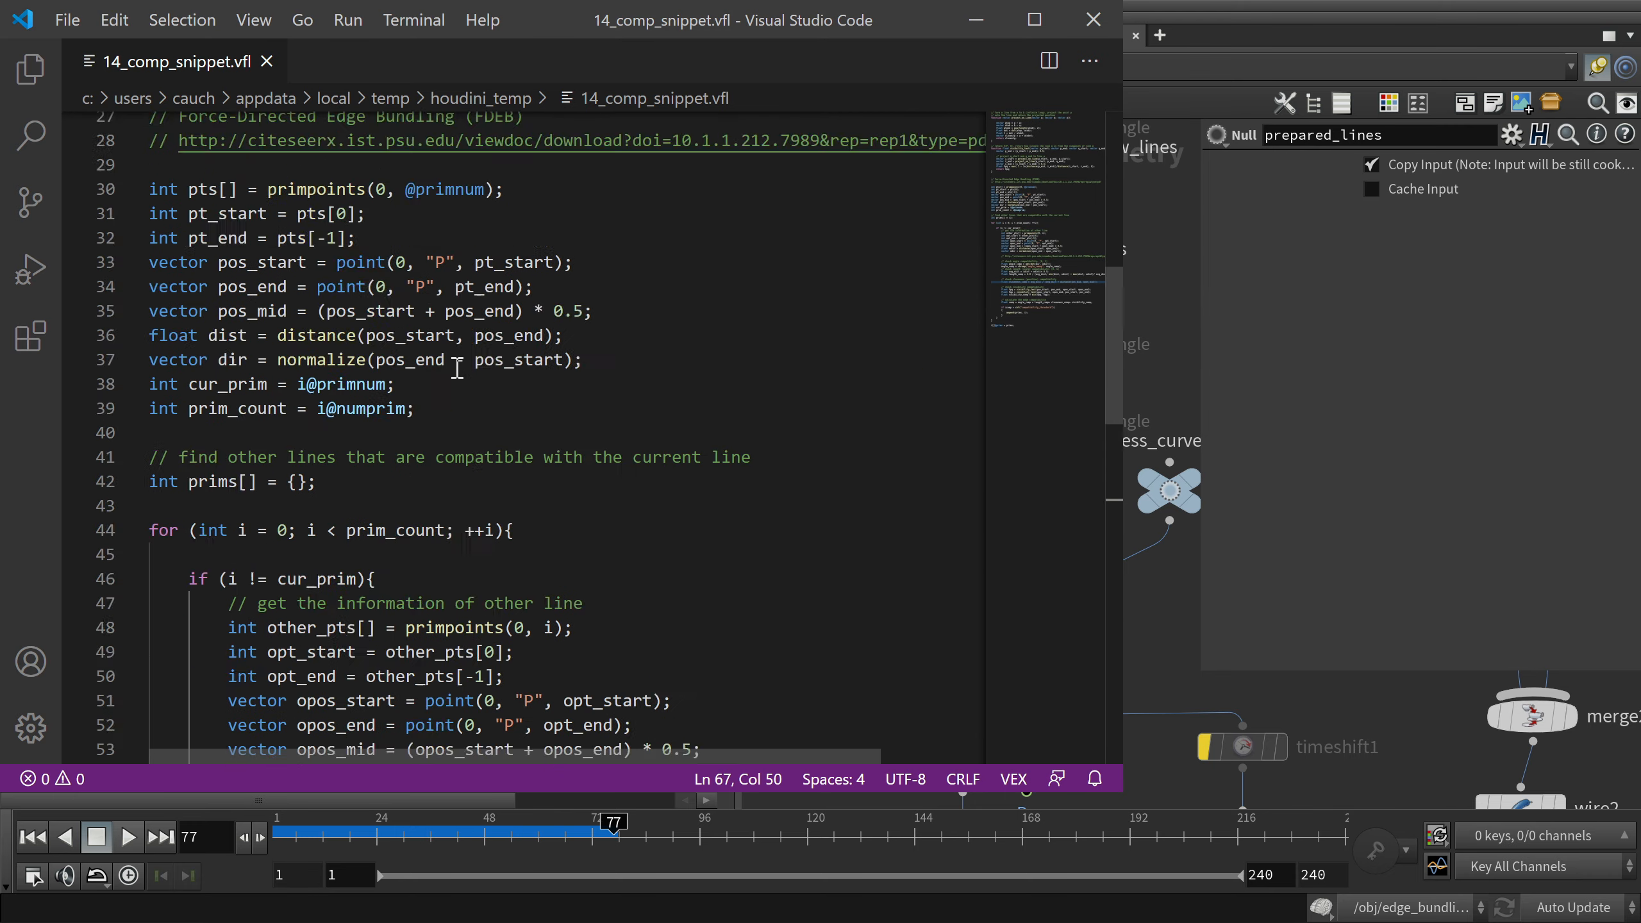
{"action": "scroll", "coordinate": [457, 367], "scroll_direction": "down", "scroll_amount": 5}
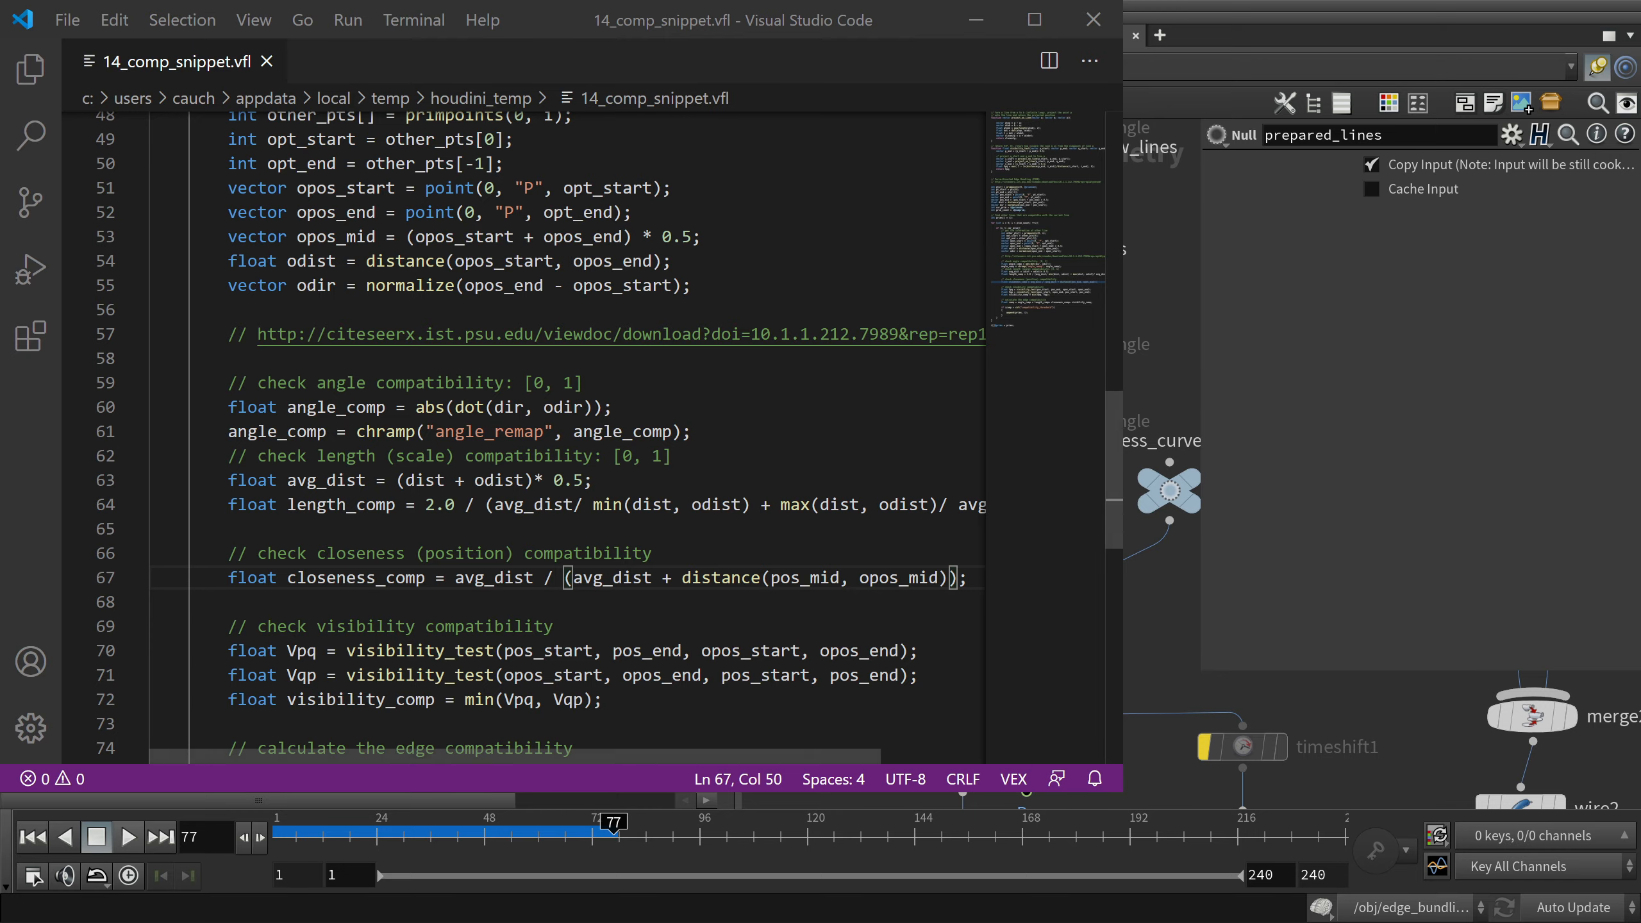
Switch to the browser and look through the Force-Directed Edge Bundling paper from its title page to Figure 1 on page 3
{"action": "key", "text": "alt+Tab"}
{"action": "scroll", "coordinate": [830, 430], "scroll_direction": "up", "scroll_amount": 15}
{"action": "scroll", "coordinate": [830, 430], "scroll_direction": "up", "scroll_amount": 20}
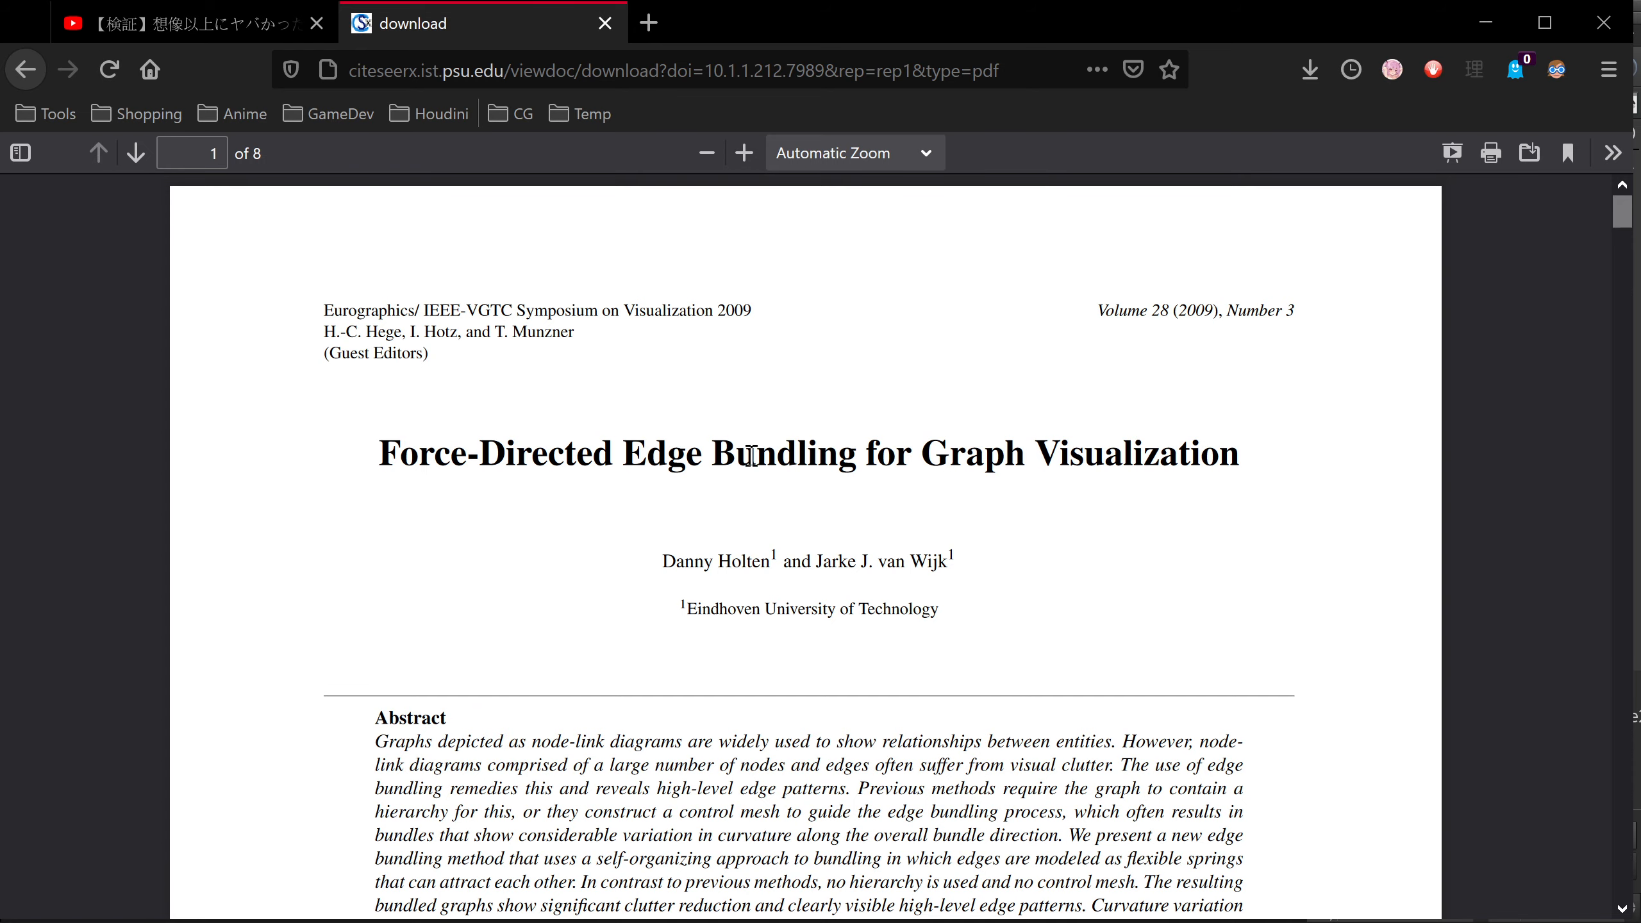
{"action": "scroll", "coordinate": [852, 512], "scroll_direction": "down", "scroll_amount": 8}
{"action": "scroll", "coordinate": [854, 510], "scroll_direction": "up", "scroll_amount": 6}
{"action": "scroll", "coordinate": [854, 505], "scroll_direction": "down", "scroll_amount": 20}
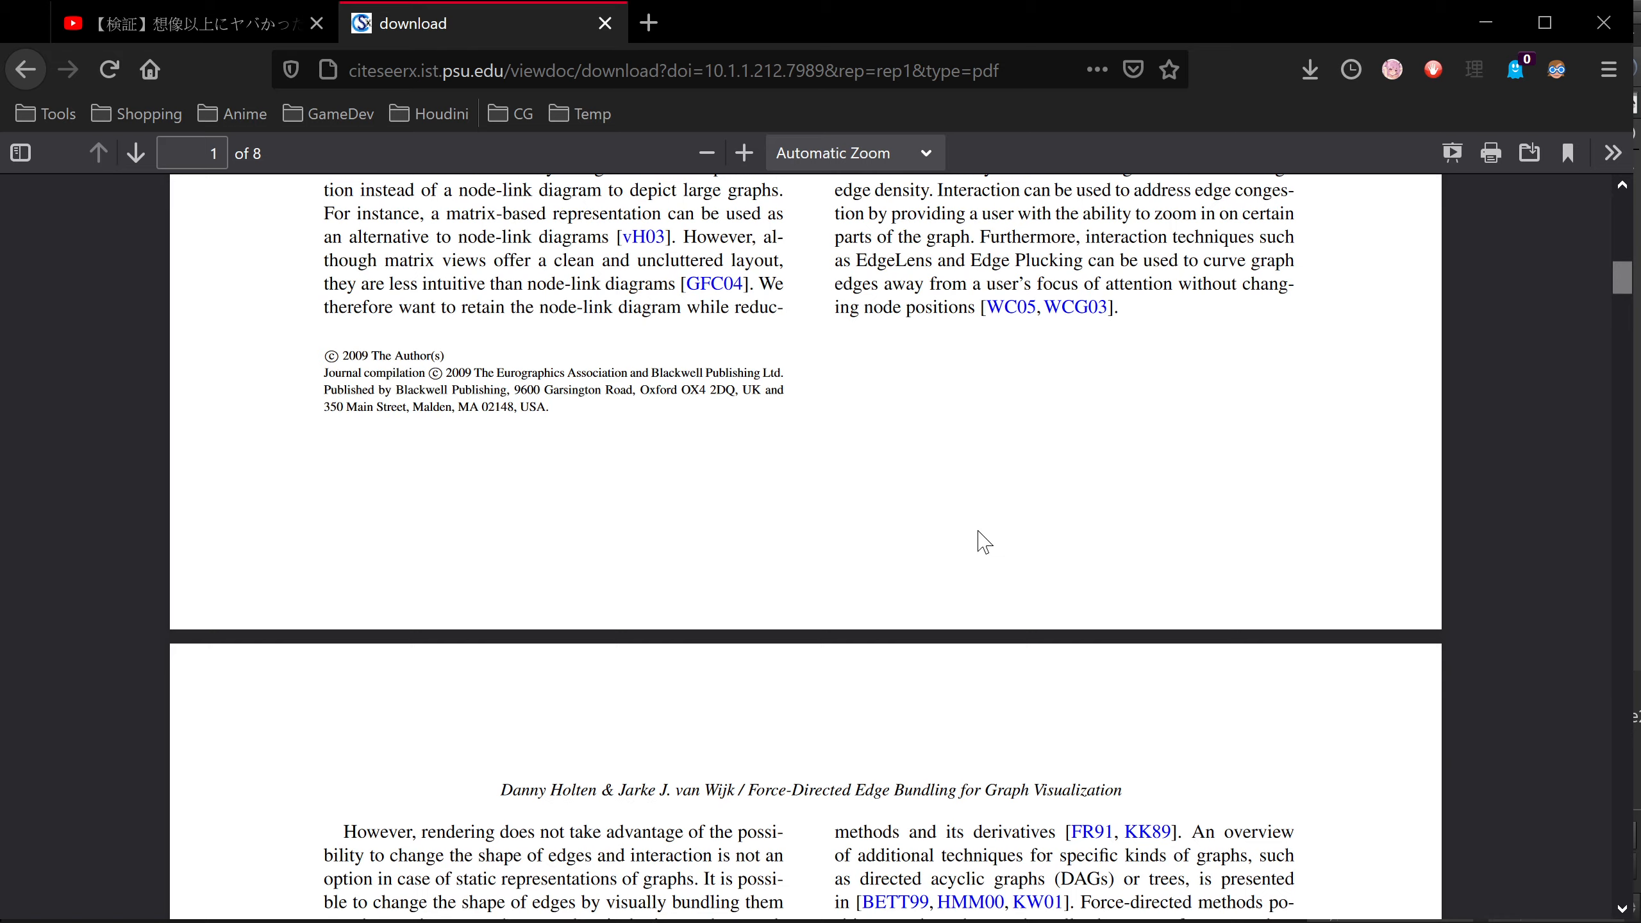
{"action": "scroll", "coordinate": [1037, 533], "scroll_direction": "down", "scroll_amount": 10}
{"action": "scroll", "coordinate": [1034, 520], "scroll_direction": "up", "scroll_amount": 6}
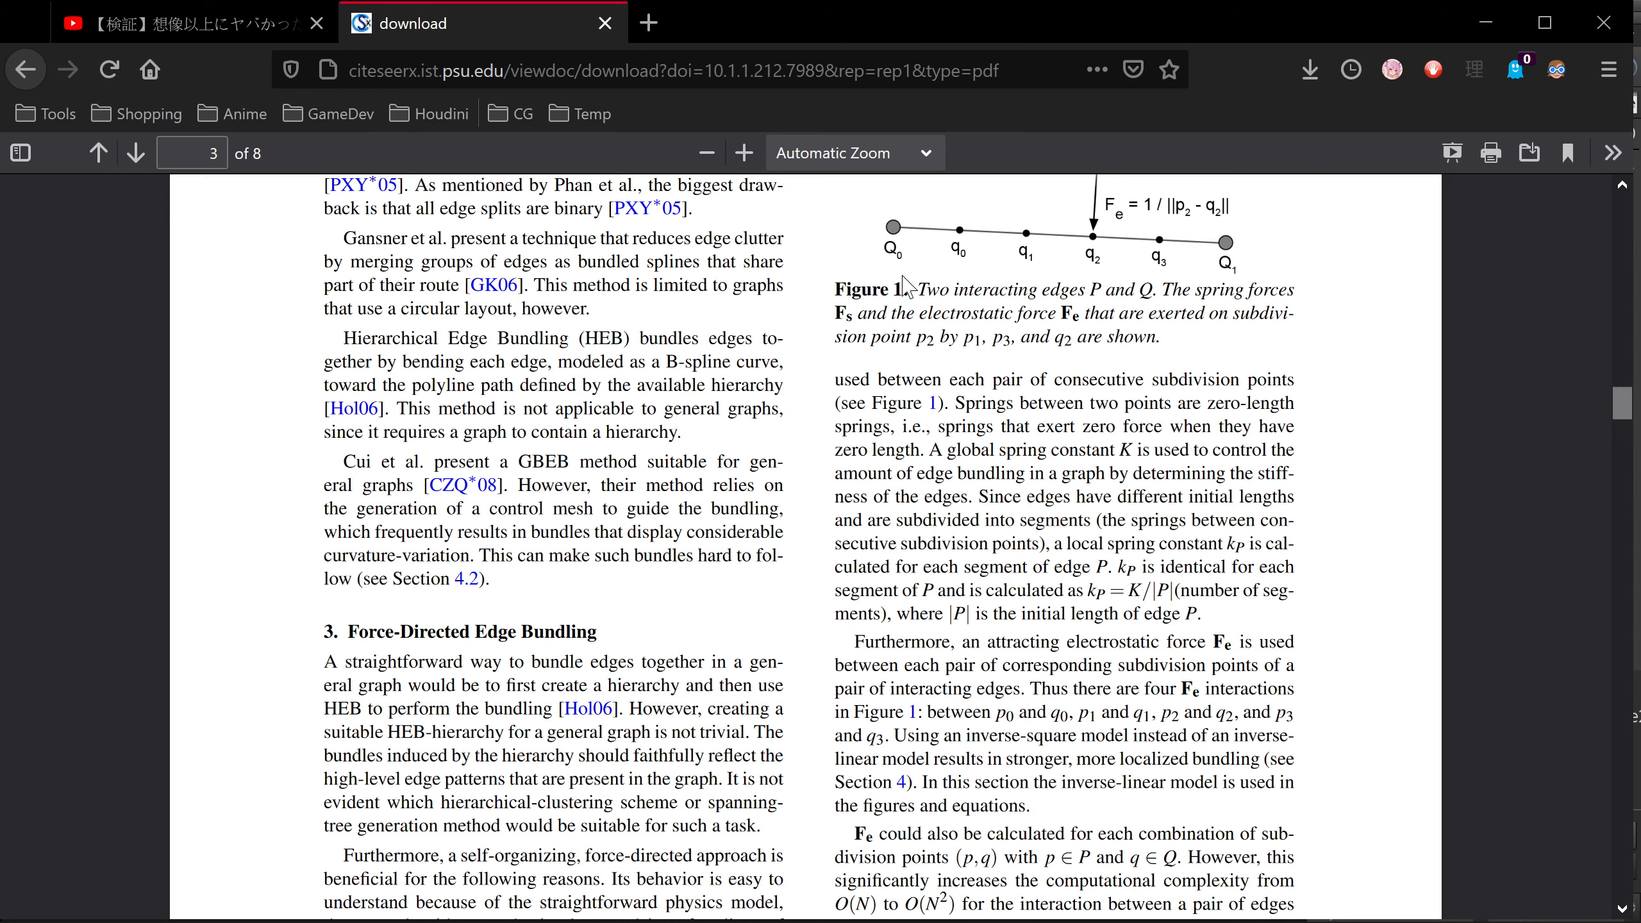
{"action": "scroll", "coordinate": [883, 264], "scroll_direction": "up", "scroll_amount": 4}
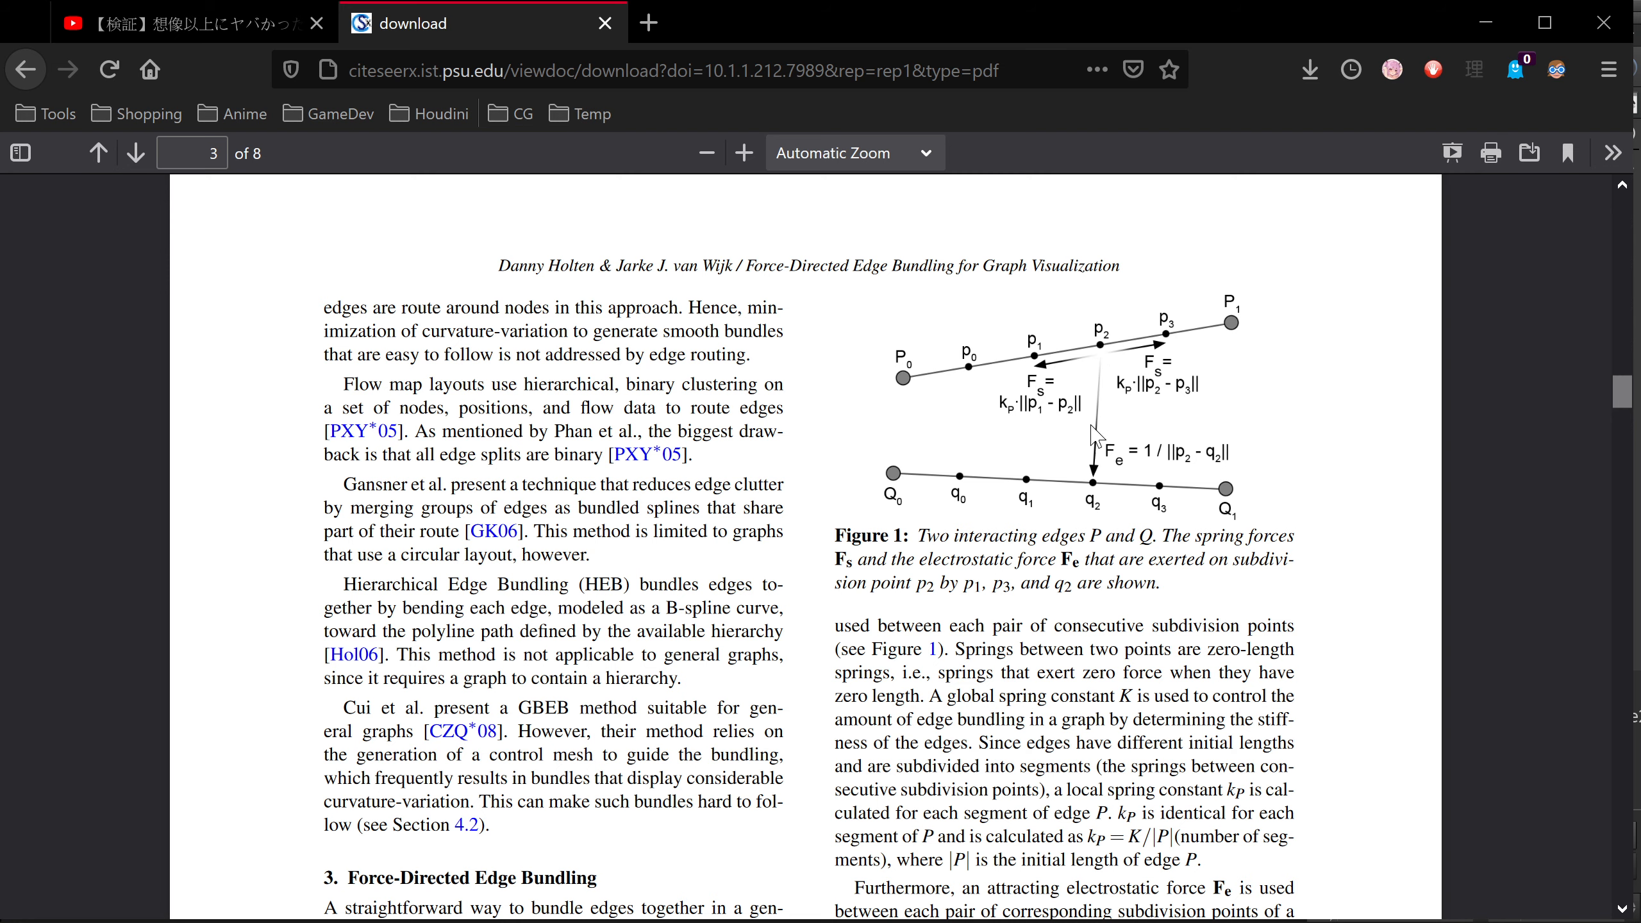
Compare the spring-force terms in the combined force equation of section 3.1 with the forces drawn in Figure 1
{"action": "scroll", "coordinate": [1120, 464], "scroll_direction": "down", "scroll_amount": 10}
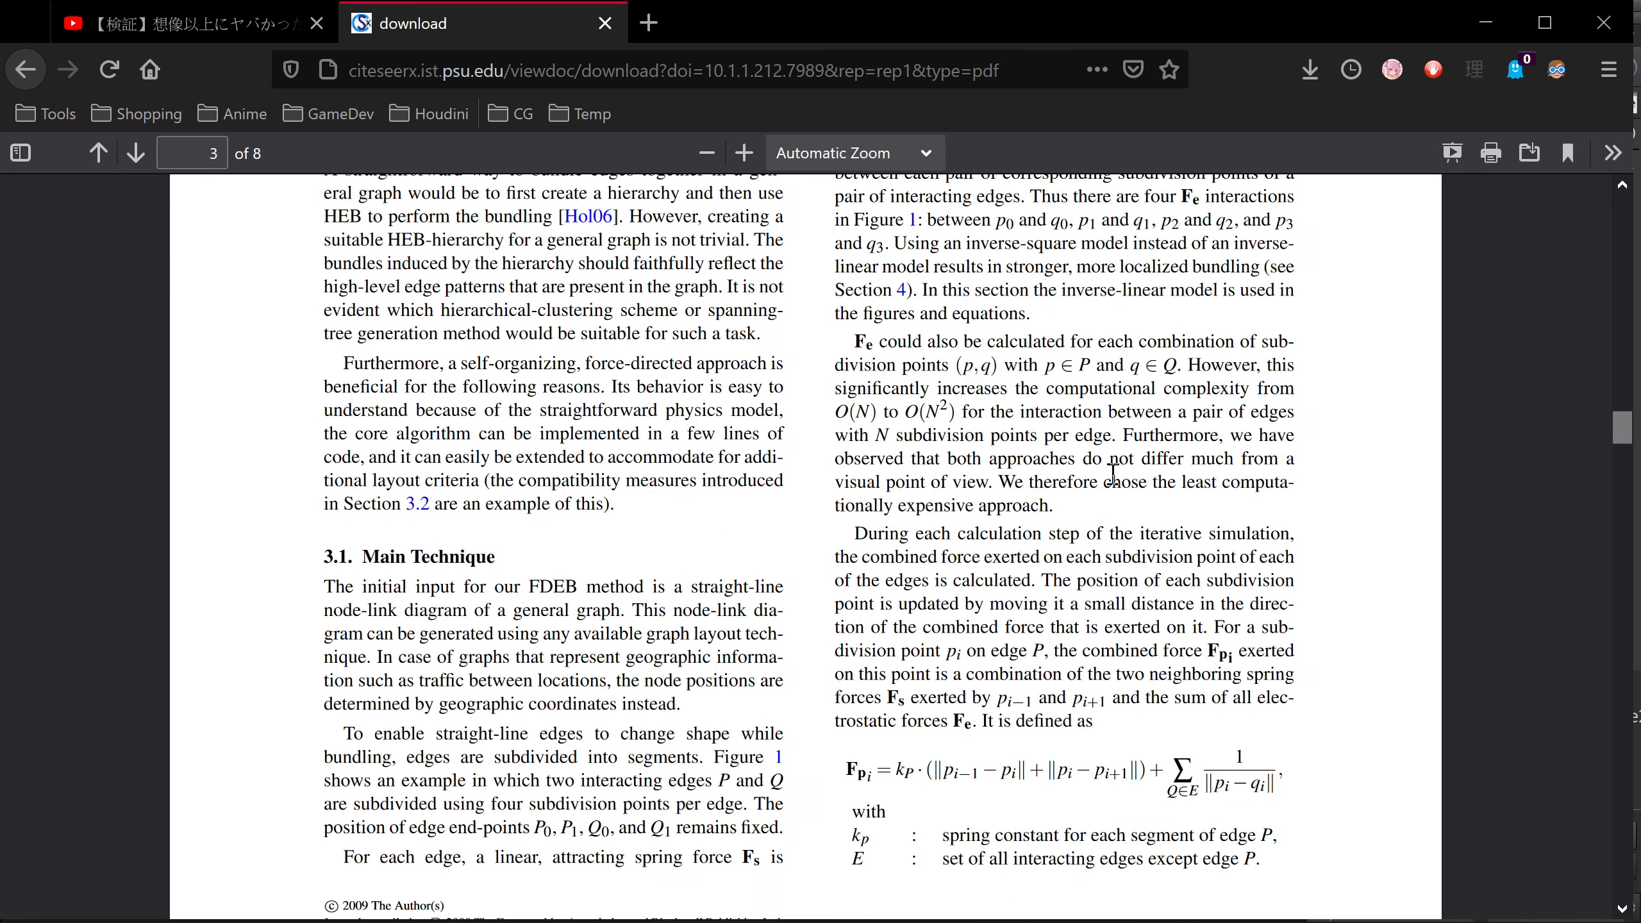
{"action": "scroll", "coordinate": [1120, 464], "scroll_direction": "down", "scroll_amount": 5}
{"action": "left_click_drag", "start_coordinate": [903, 413], "coordinate": [945, 407]}
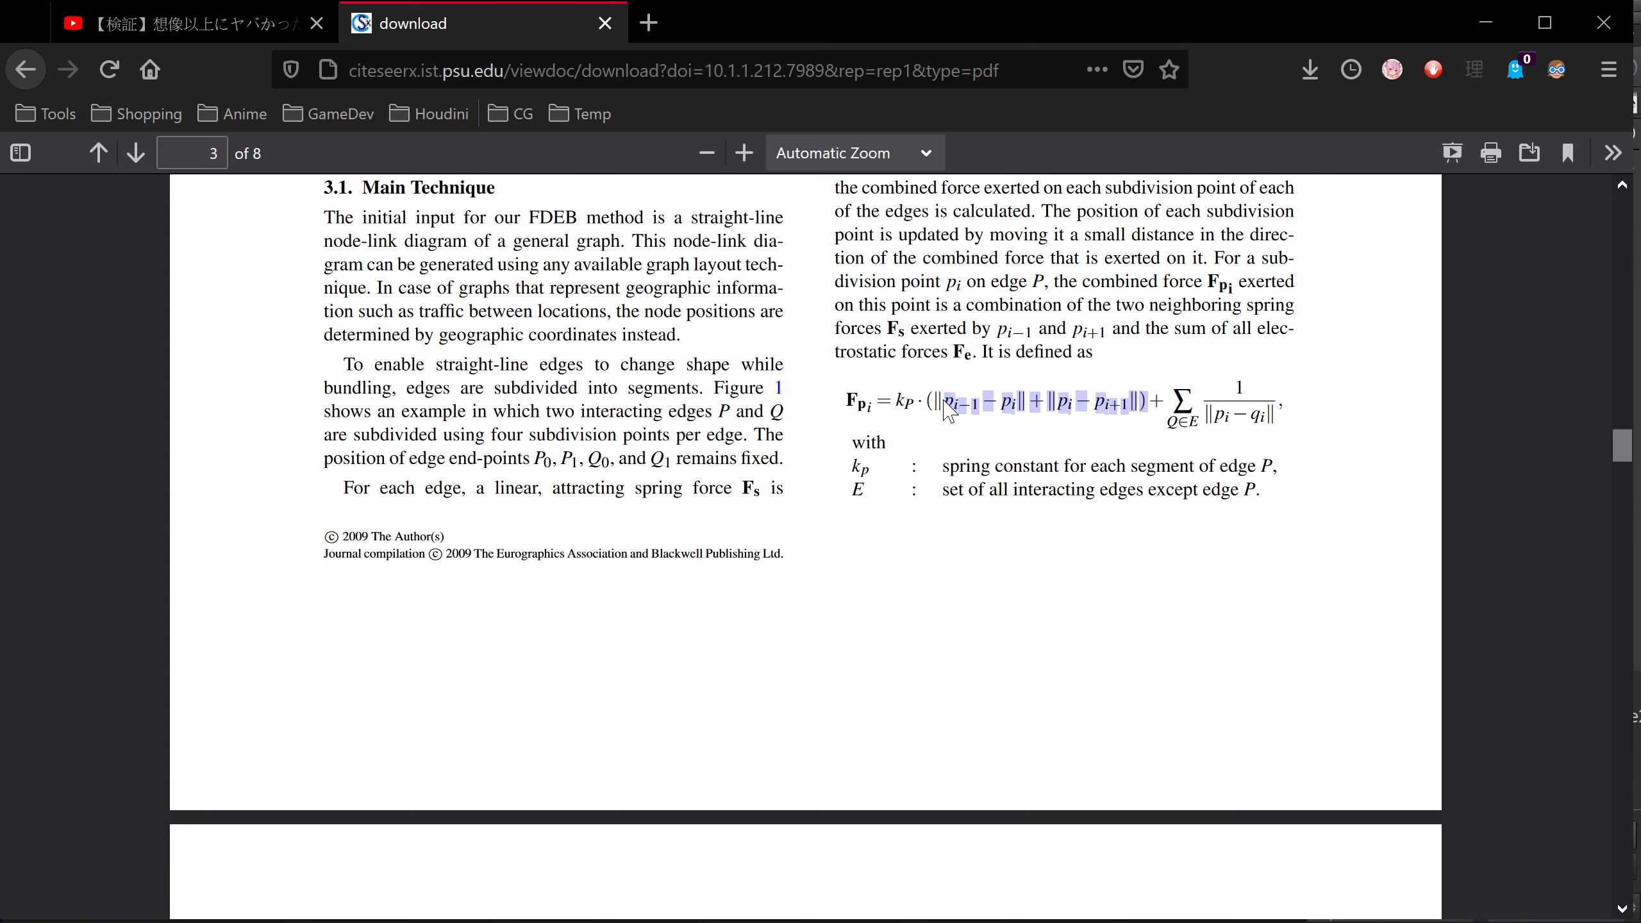
{"action": "scroll", "coordinate": [948, 410], "scroll_direction": "up", "scroll_amount": 15}
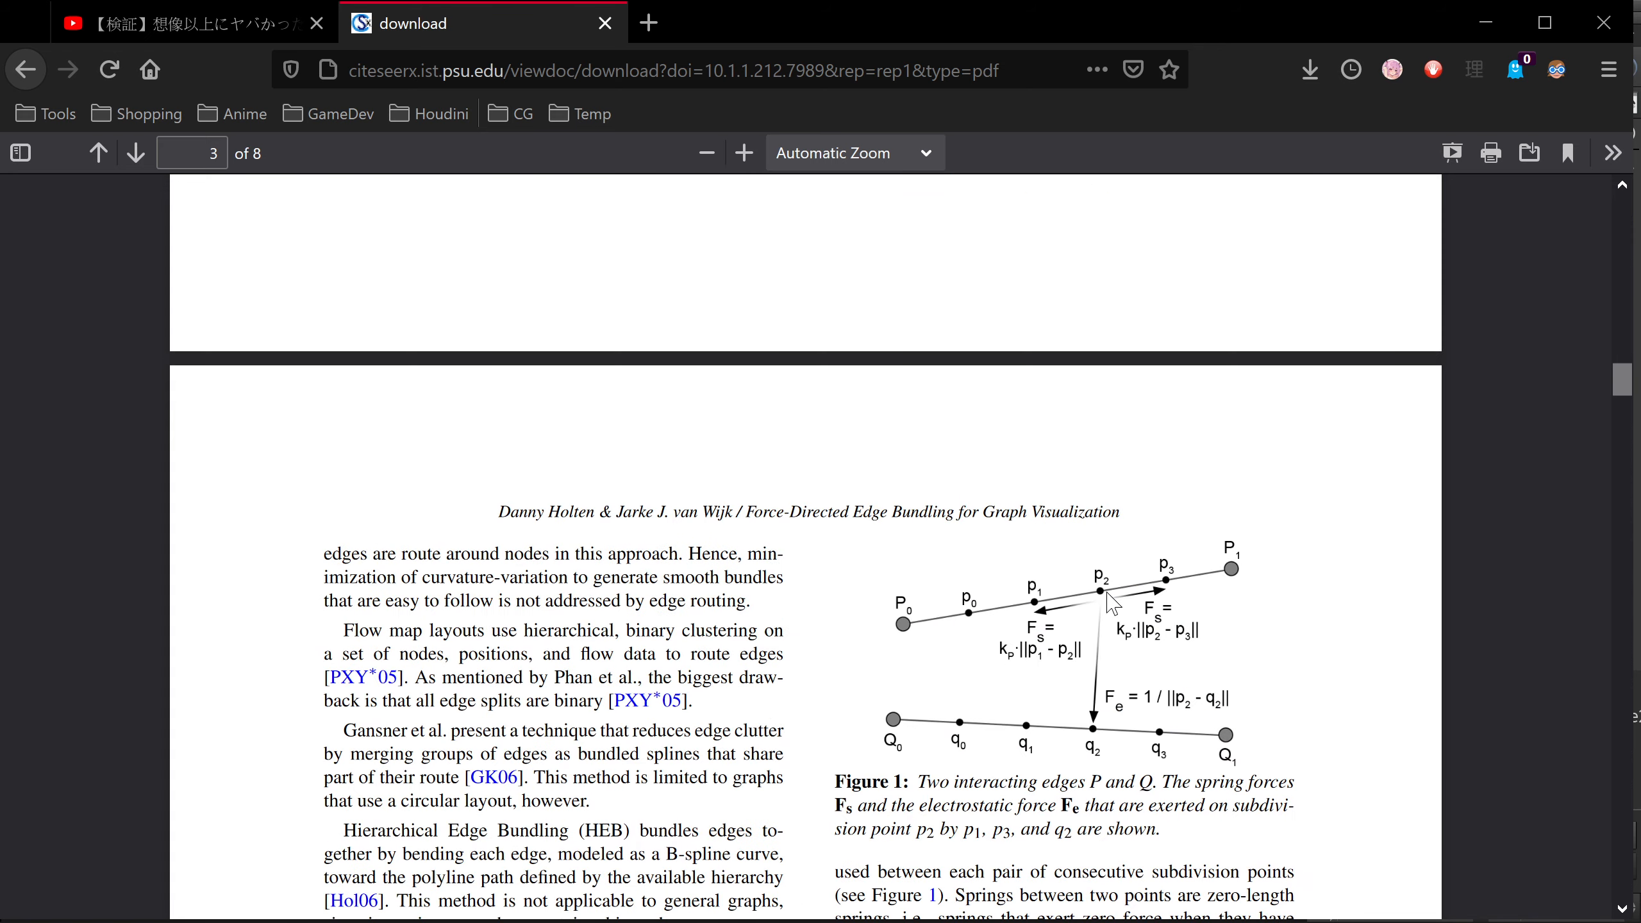
{"action": "scroll", "coordinate": [1113, 604], "scroll_direction": "down", "scroll_amount": 18}
{"action": "scroll", "coordinate": [1060, 478], "scroll_direction": "up", "scroll_amount": 3}
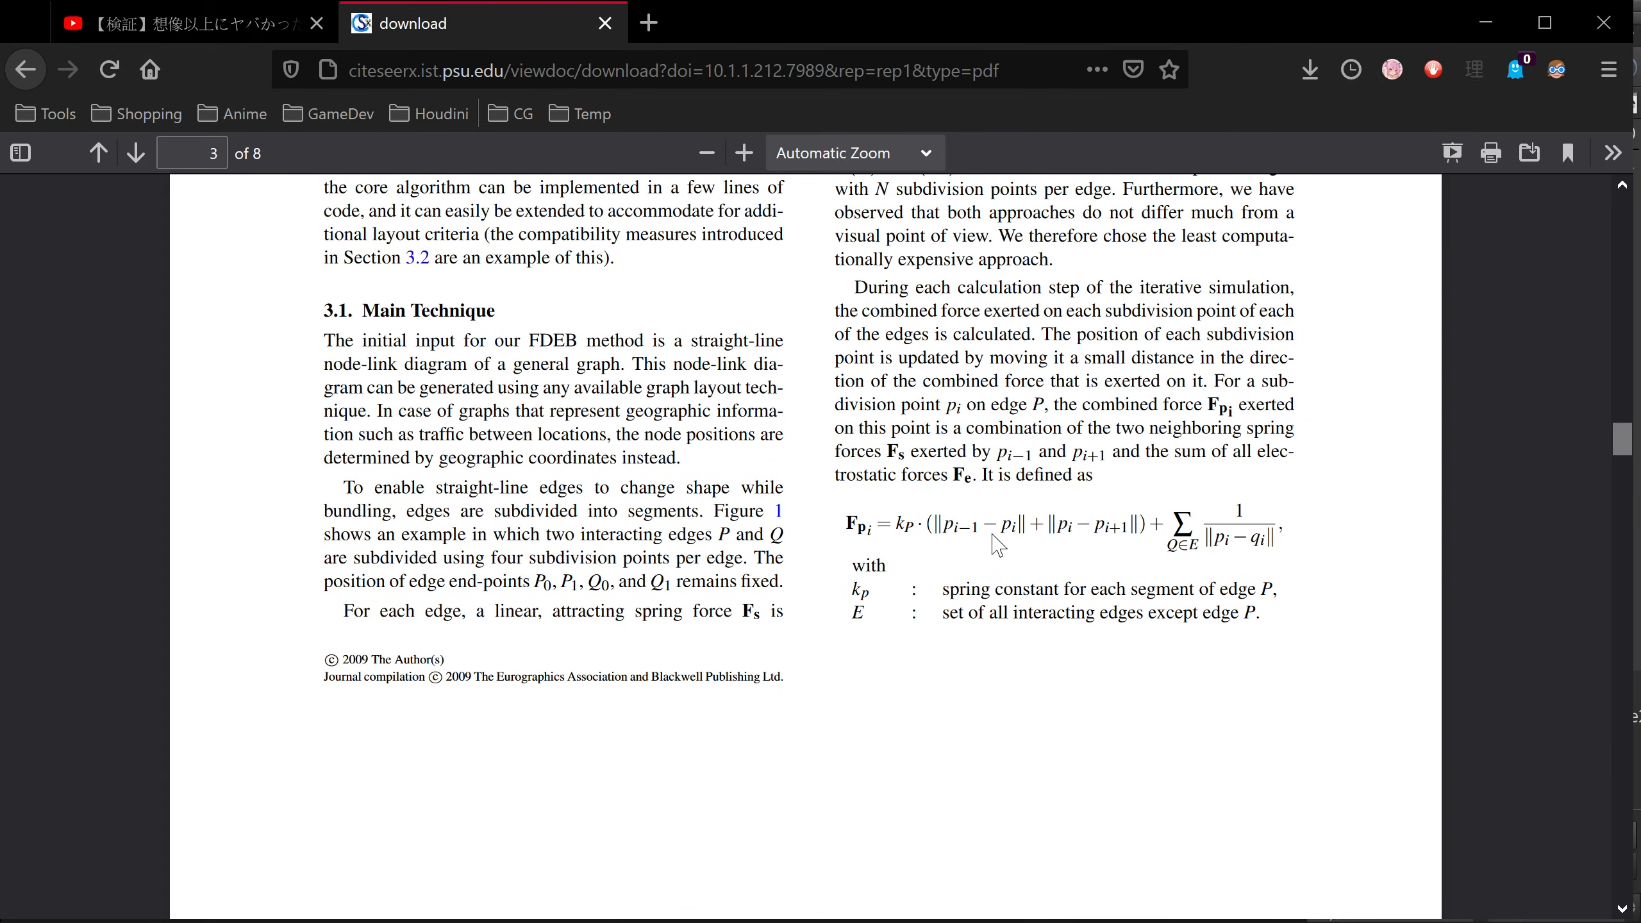
{"action": "scroll", "coordinate": [1199, 456], "scroll_direction": "up", "scroll_amount": 15}
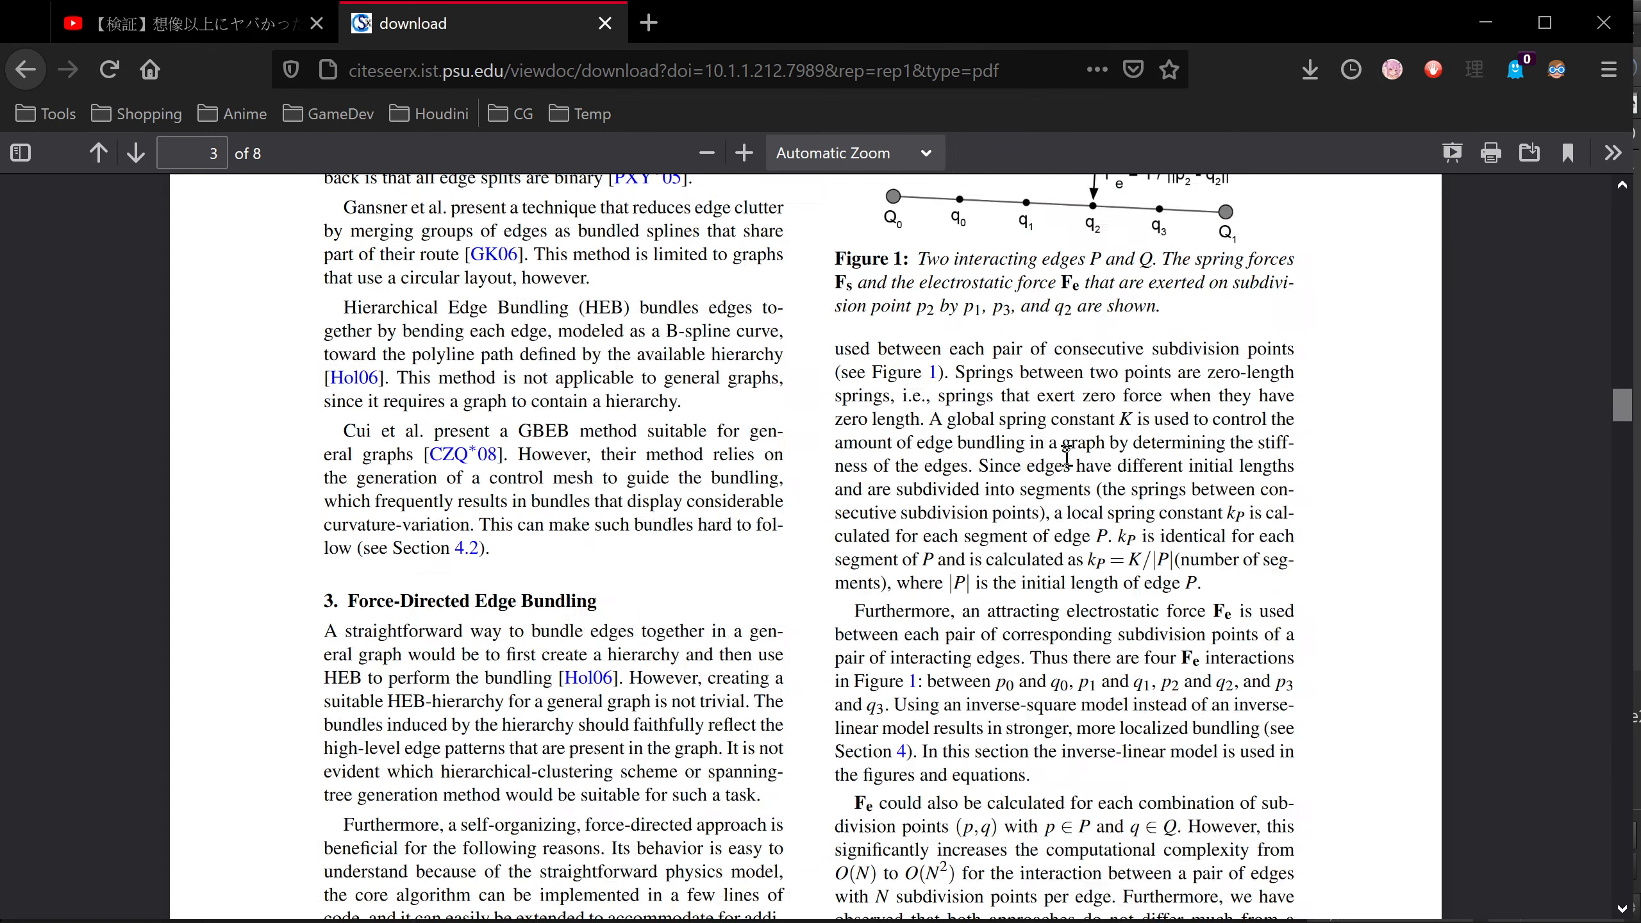
{"action": "scroll", "coordinate": [1197, 456], "scroll_direction": "down", "scroll_amount": 15}
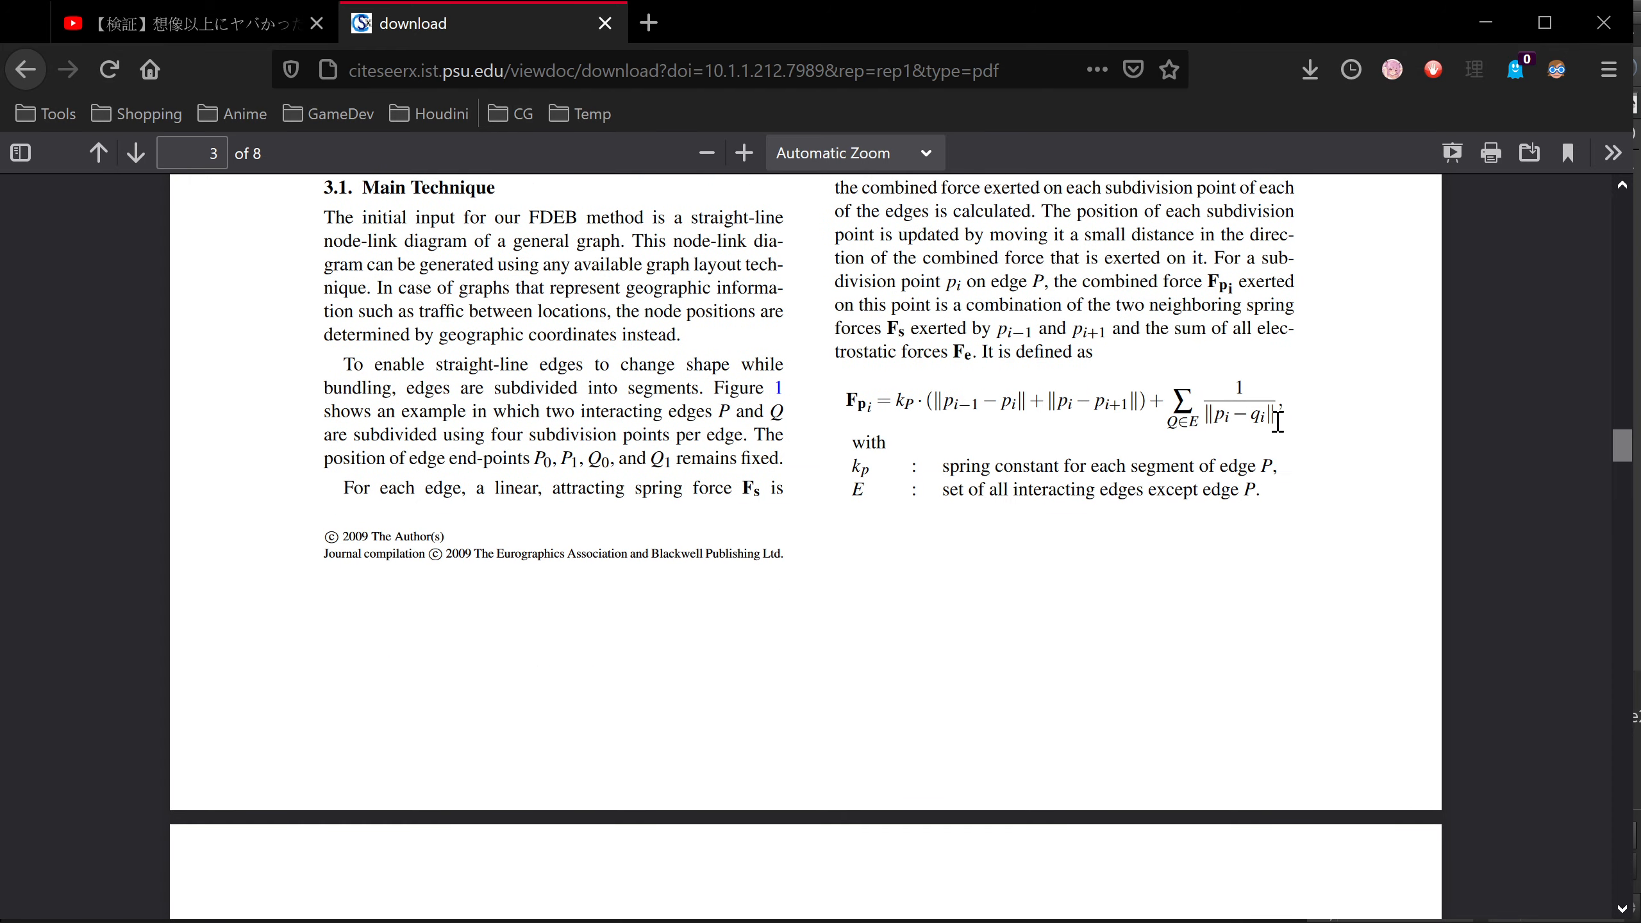
Highlight the electrostatic summation term of the combined force equation and relate it to Fe in Figure 1
{"action": "left_click_drag", "start_coordinate": [1263, 416], "coordinate": [1180, 388]}
{"action": "left_click", "coordinate": [1226, 409]}
{"action": "scroll", "coordinate": [1248, 420], "scroll_direction": "up", "scroll_amount": 1}
{"action": "scroll", "coordinate": [1247, 420], "scroll_direction": "up", "scroll_amount": 20}
{"action": "scroll", "coordinate": [1250, 438], "scroll_direction": "down", "scroll_amount": 15}
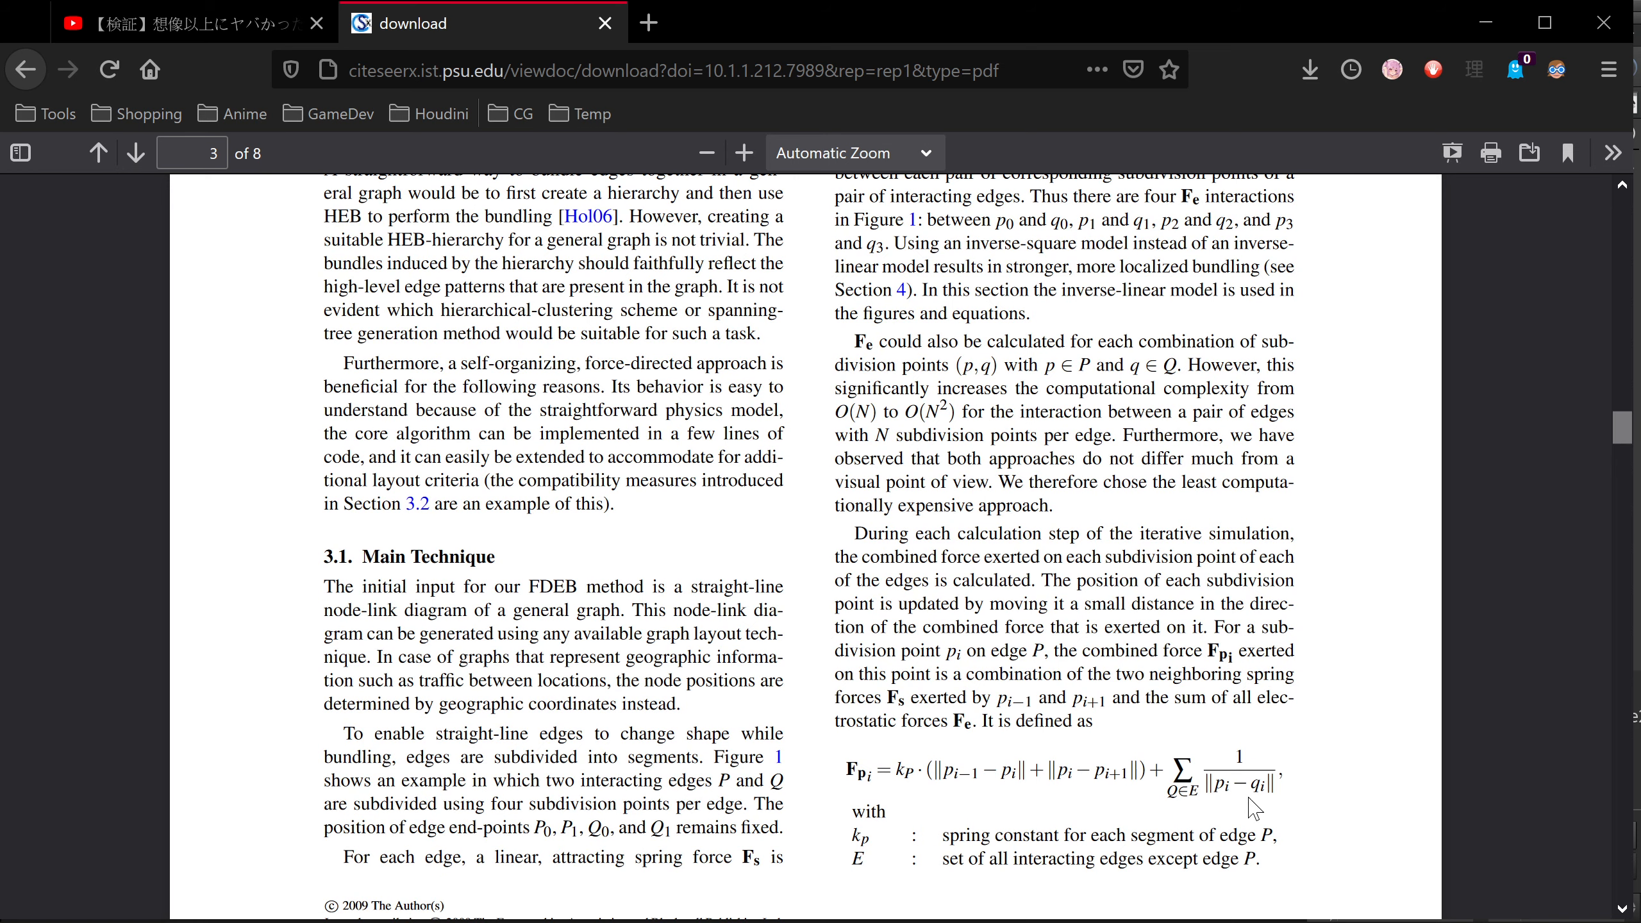
{"action": "left_click_drag", "start_coordinate": [1223, 791], "coordinate": [1251, 794]}
{"action": "scroll", "coordinate": [1254, 787], "scroll_direction": "up", "scroll_amount": 10}
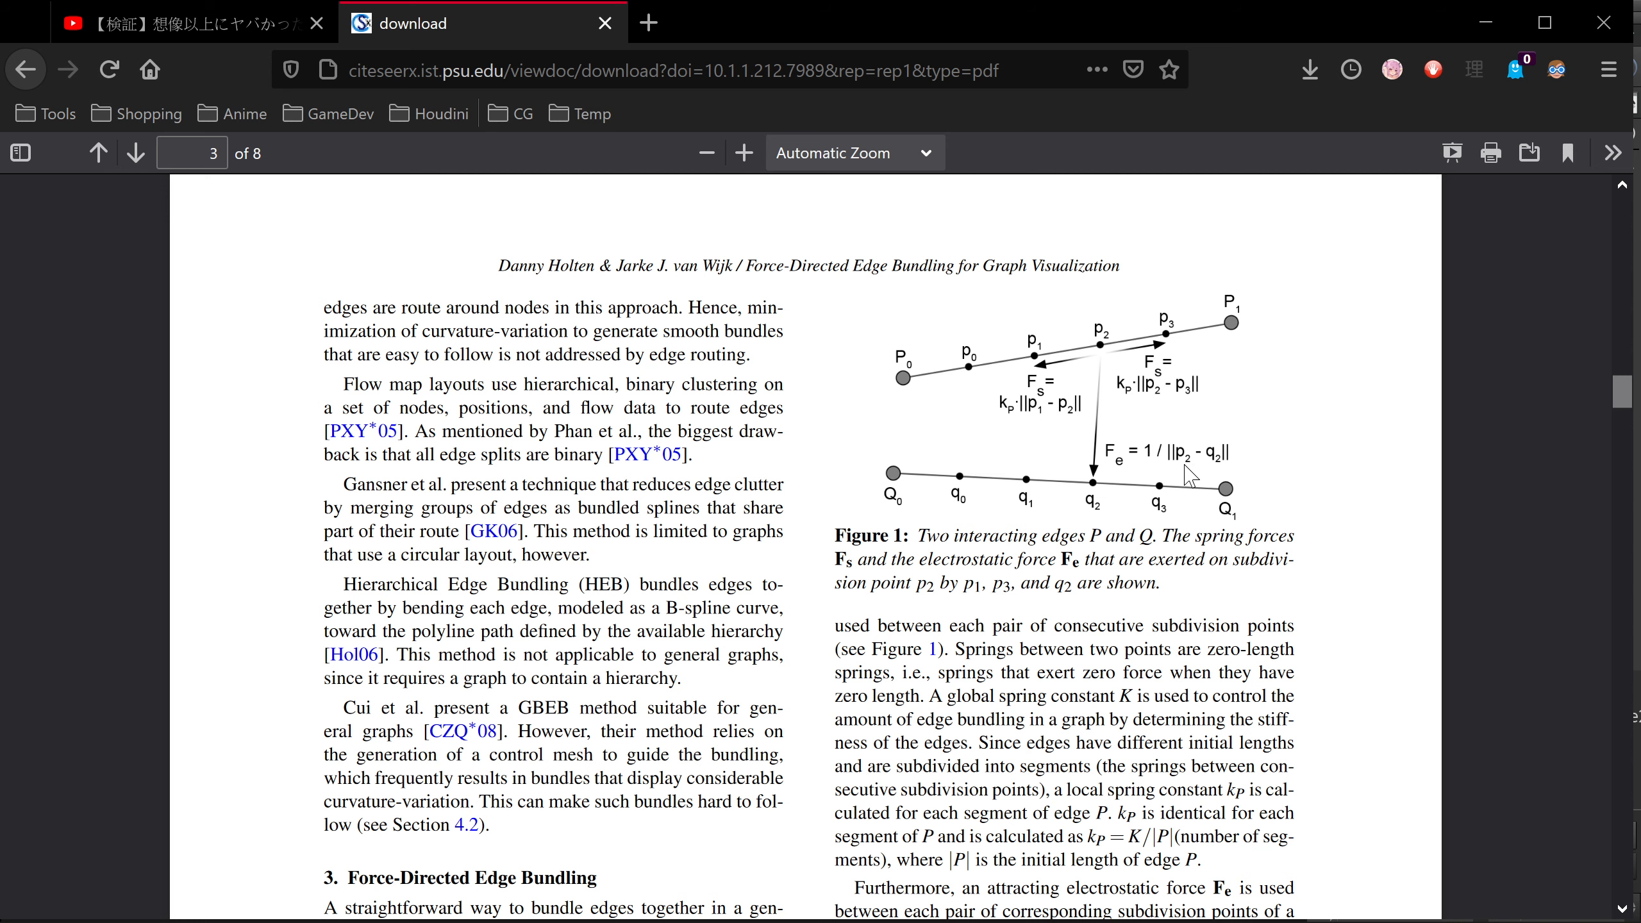
Review the definitions of kp and E under the force equation against the interacting edges P and Q in Figure 1
{"action": "scroll", "coordinate": [1101, 388], "scroll_direction": "down", "scroll_amount": 2}
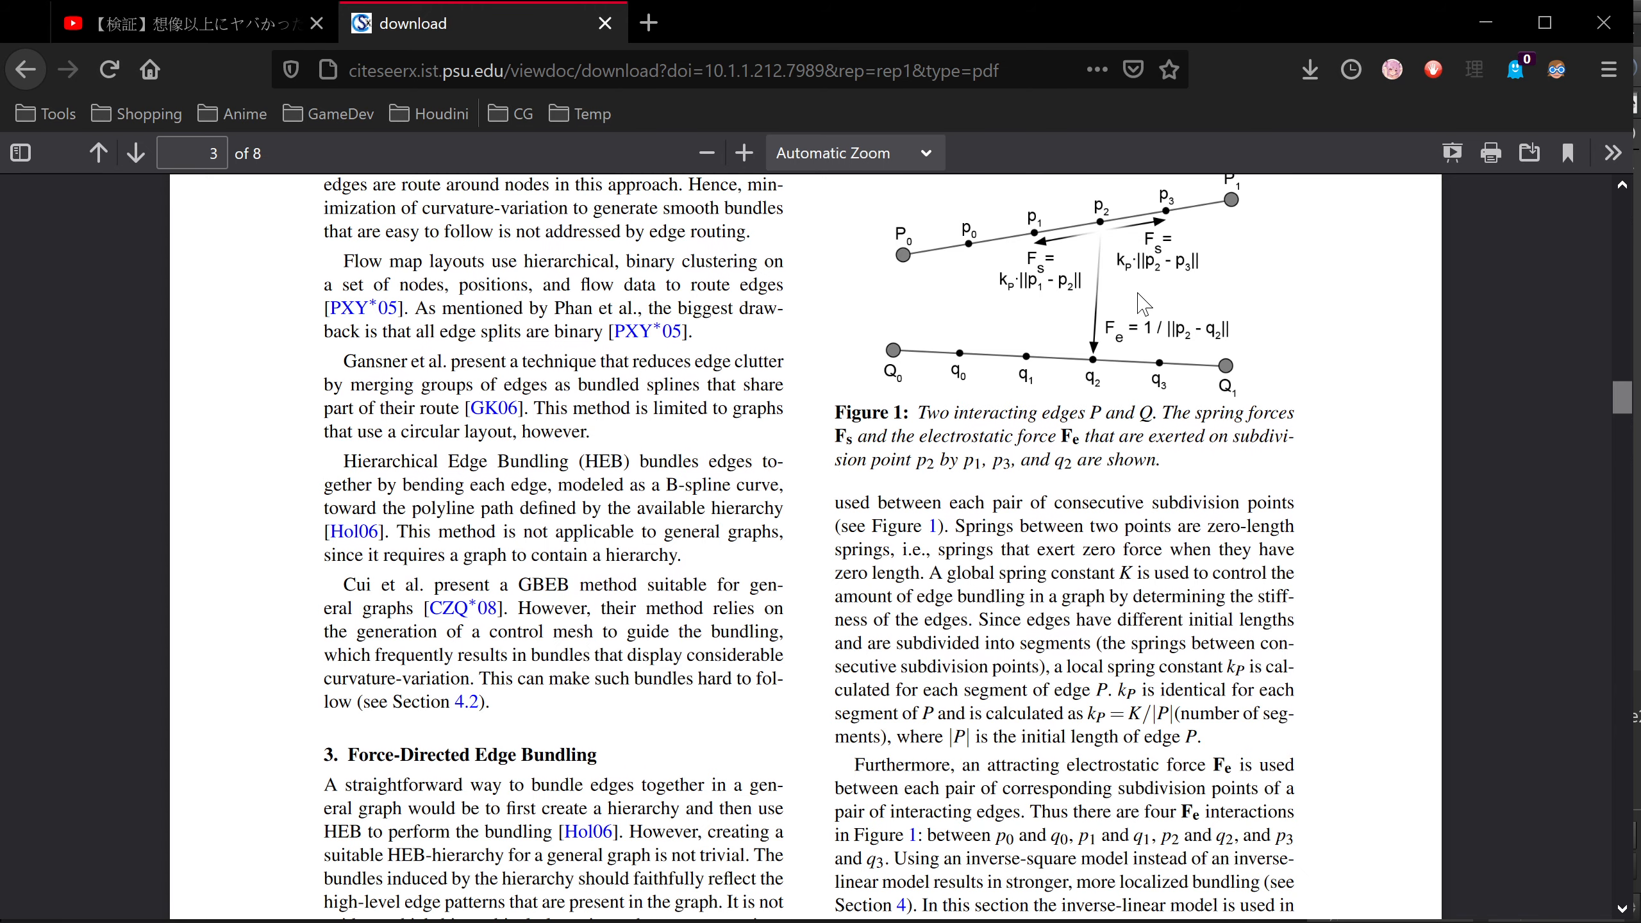
{"action": "scroll", "coordinate": [1059, 373], "scroll_direction": "down", "scroll_amount": 15}
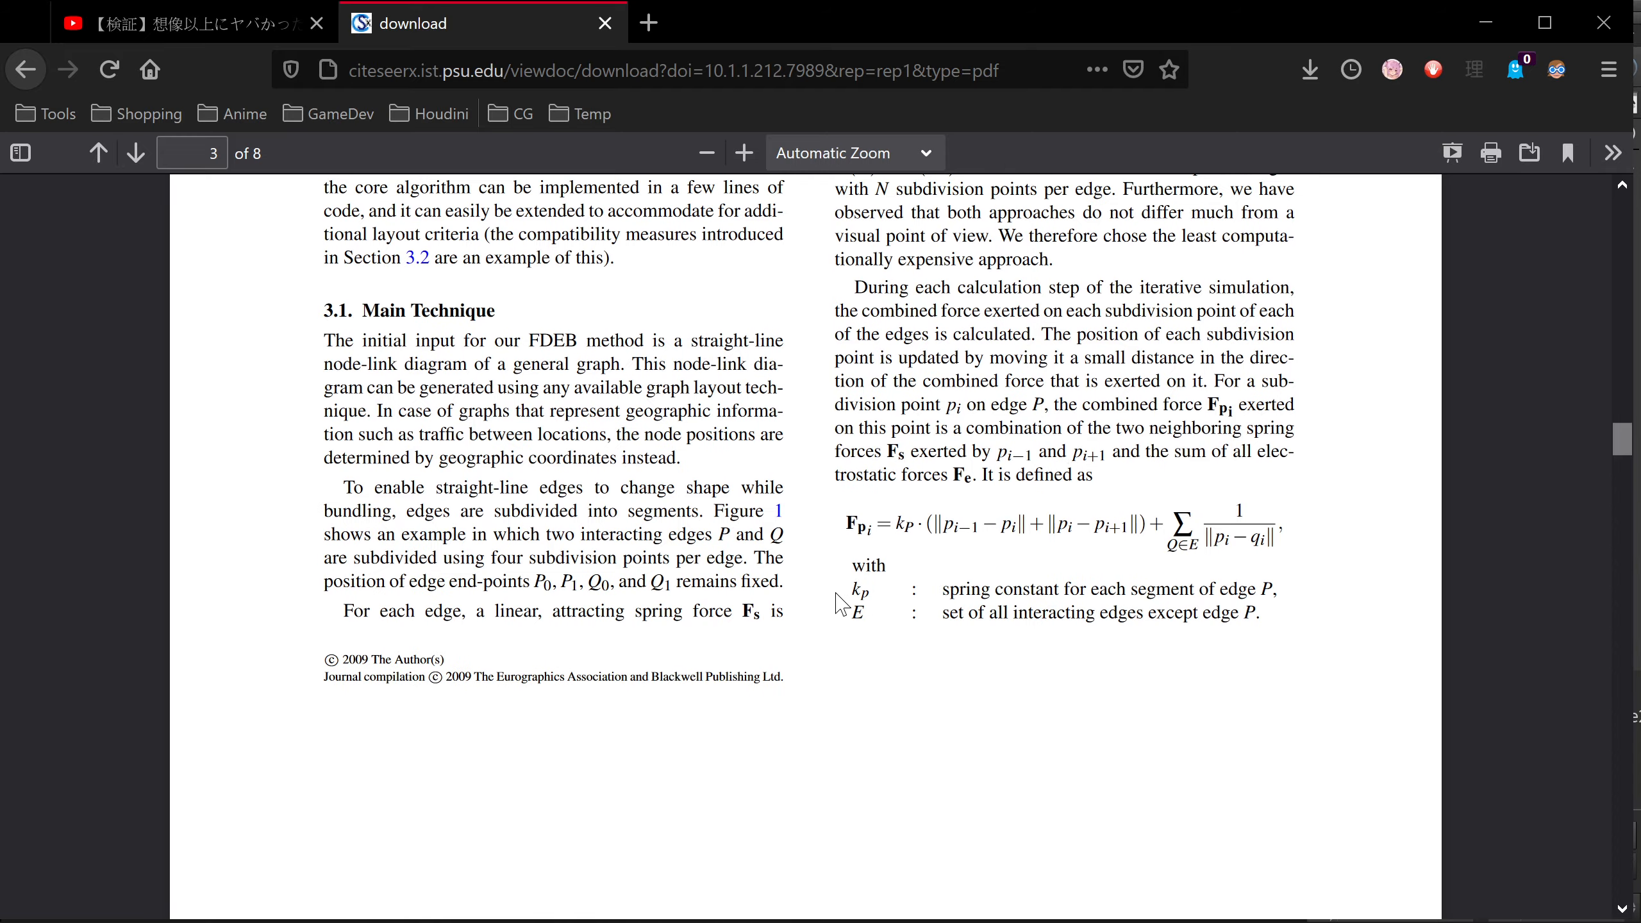
{"action": "scroll", "coordinate": [892, 517], "scroll_direction": "up", "scroll_amount": 15}
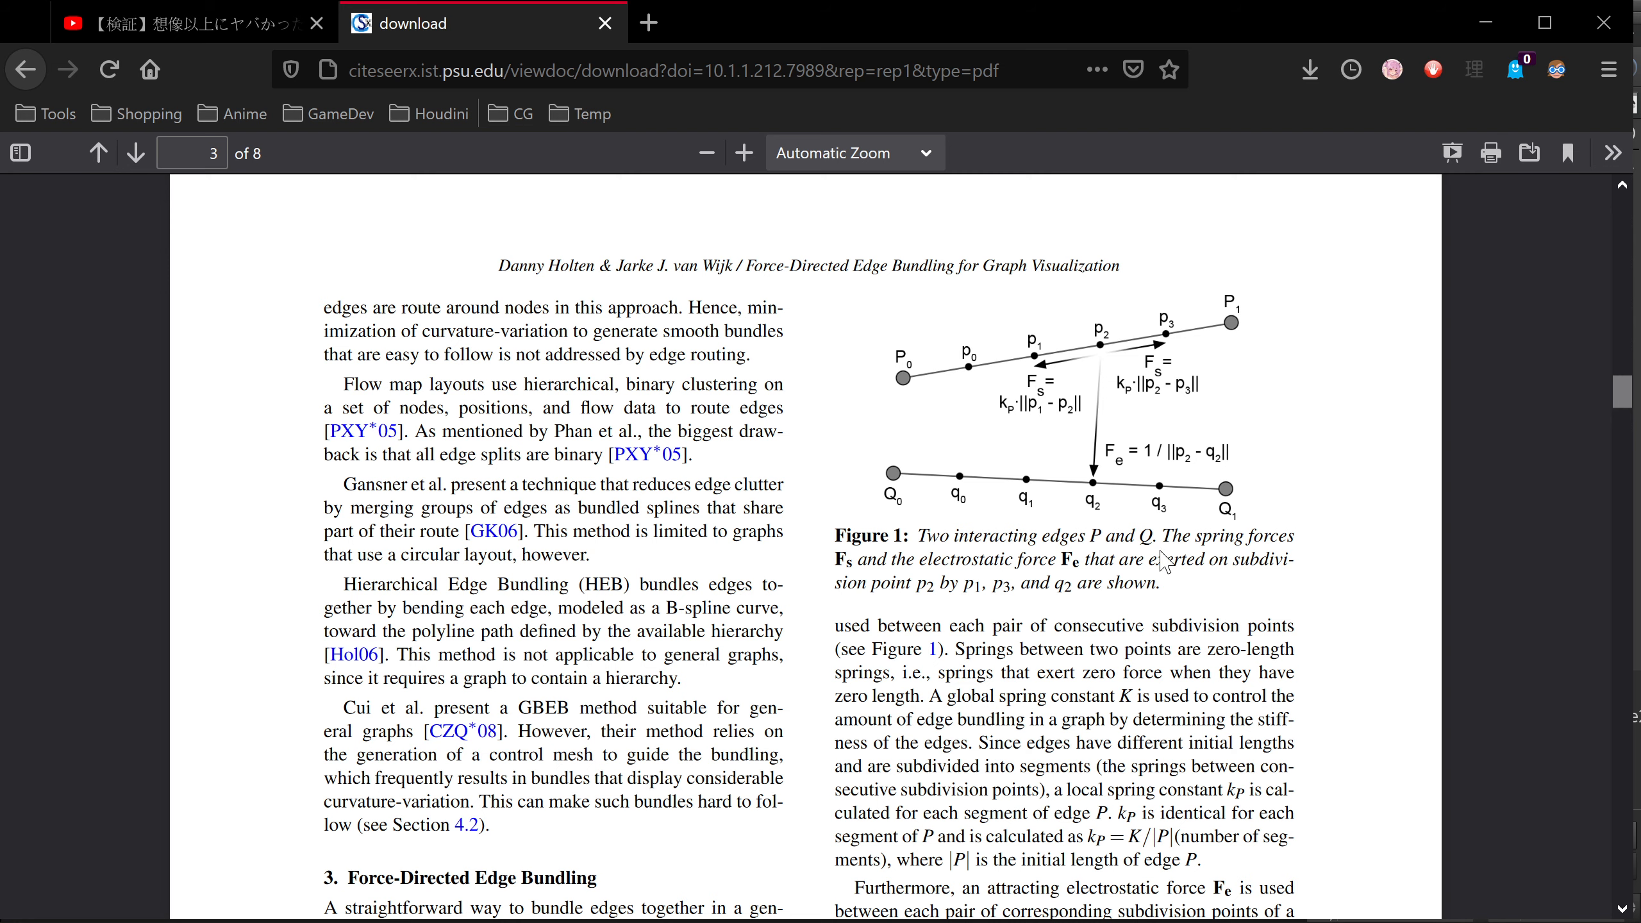
{"action": "scroll", "coordinate": [1150, 578], "scroll_direction": "down", "scroll_amount": 15}
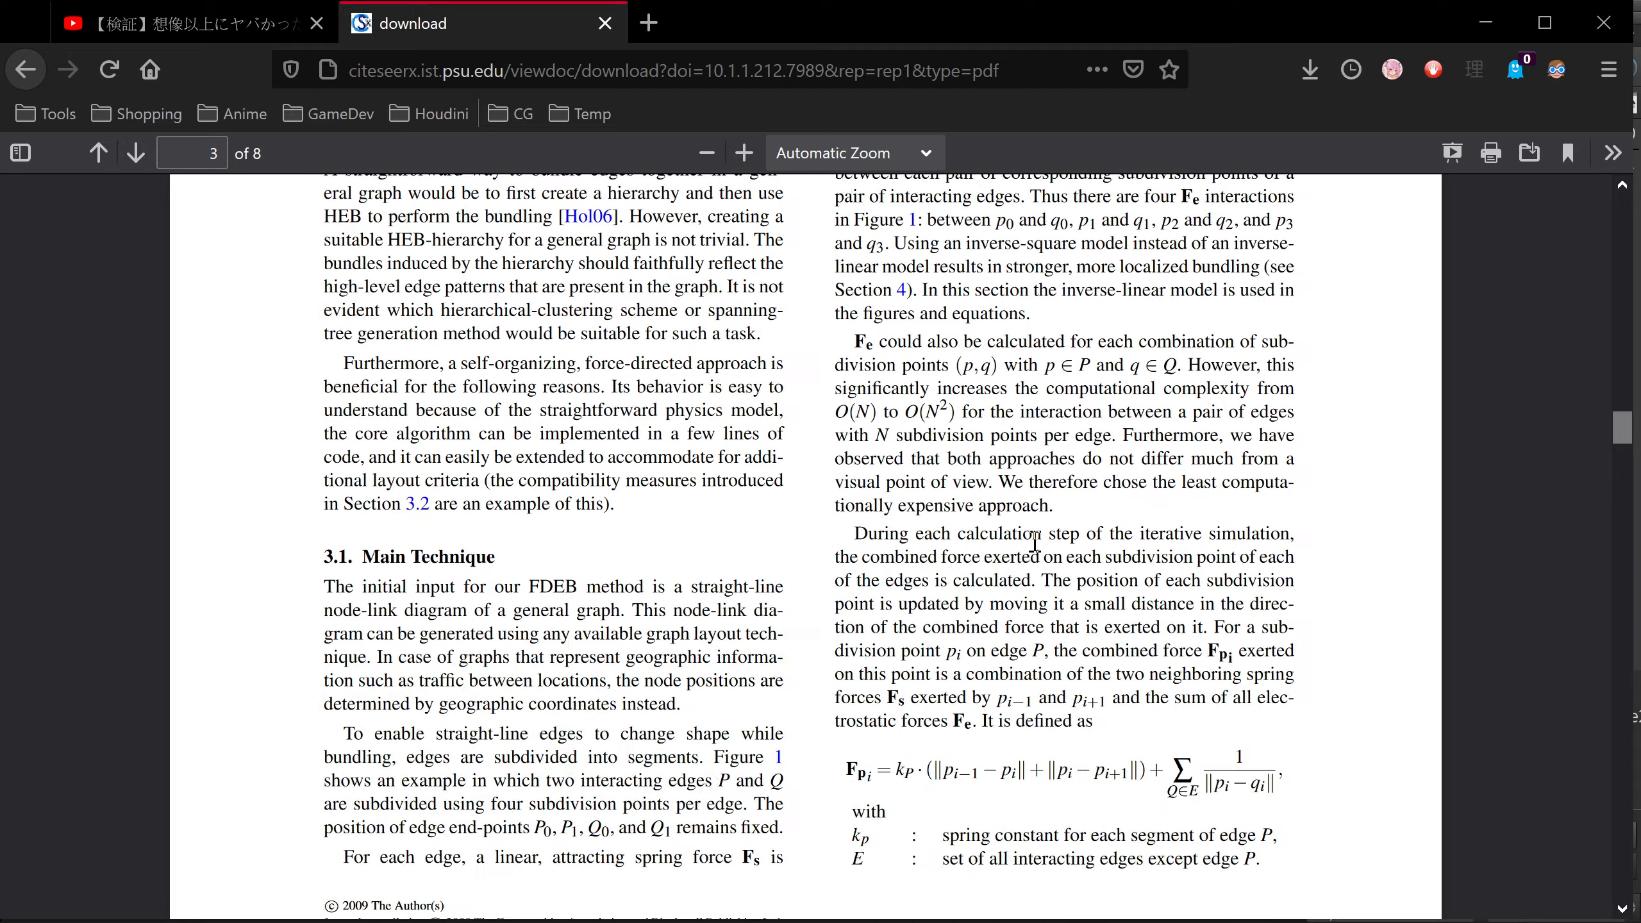
{"action": "scroll", "coordinate": [1056, 546], "scroll_direction": "up", "scroll_amount": 10}
{"action": "scroll", "coordinate": [1065, 543], "scroll_direction": "up", "scroll_amount": 8}
{"action": "scroll", "coordinate": [1073, 549], "scroll_direction": "down", "scroll_amount": 5}
{"action": "scroll", "coordinate": [1089, 388], "scroll_direction": "up", "scroll_amount": 2}
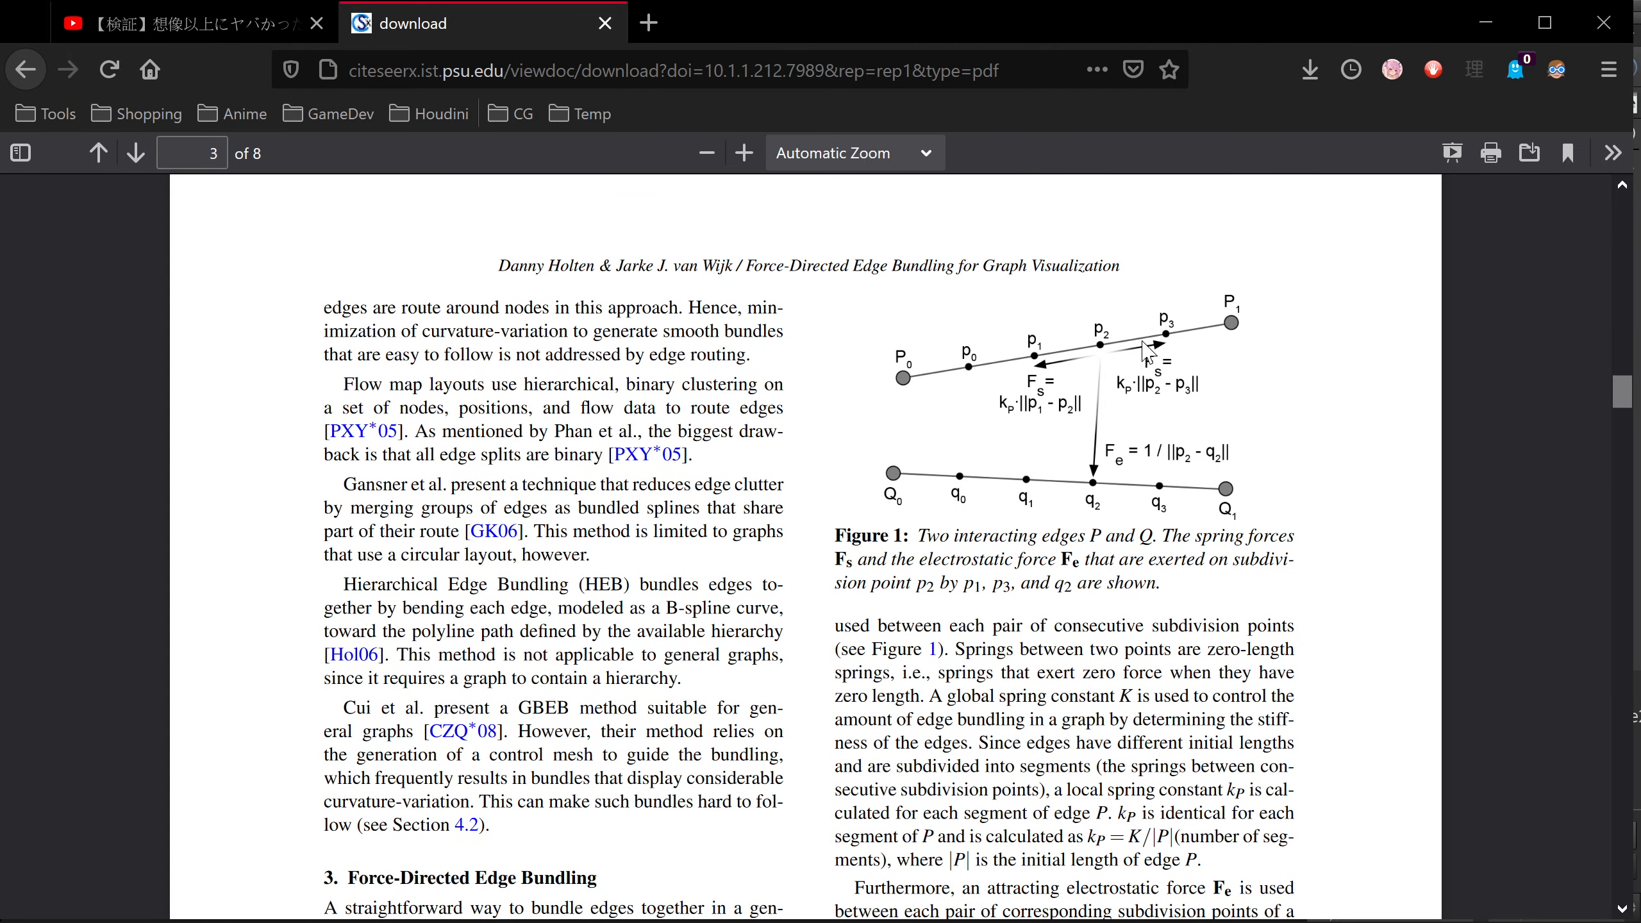
Go to section 3.2, Edge Compatibility Measures, in the paper, and switch back to Houdini to view the prepared lines
{"action": "scroll", "coordinate": [1106, 478], "scroll_direction": "down", "scroll_amount": 6}
{"action": "scroll", "coordinate": [1105, 479], "scroll_direction": "down", "scroll_amount": 15}
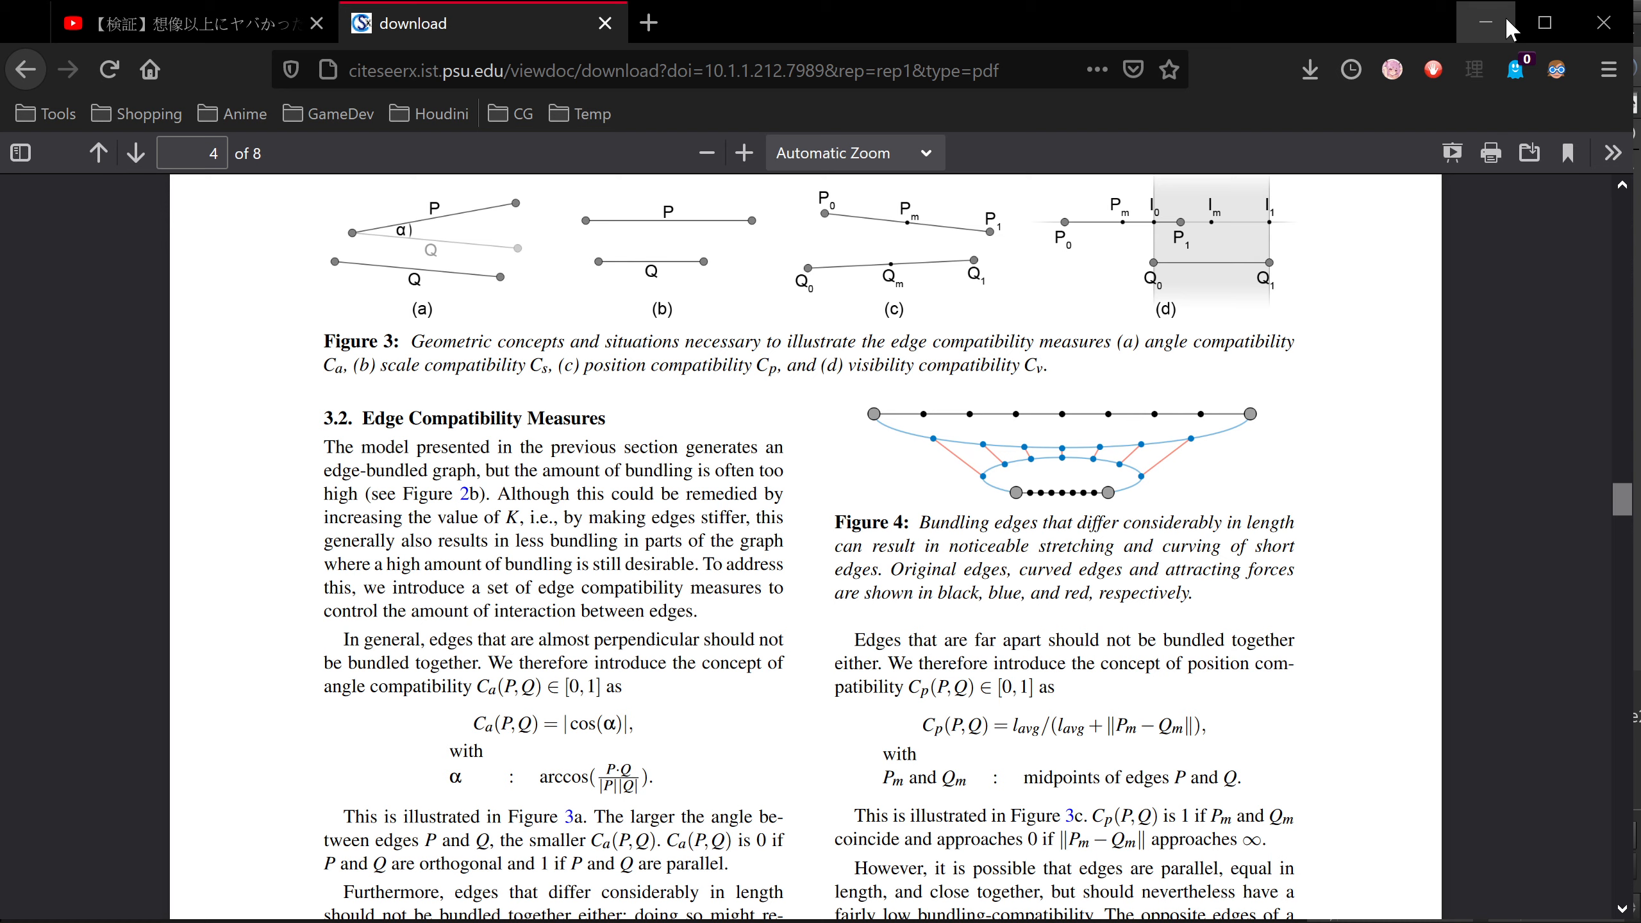
{"action": "left_click", "coordinate": [1486, 23]}
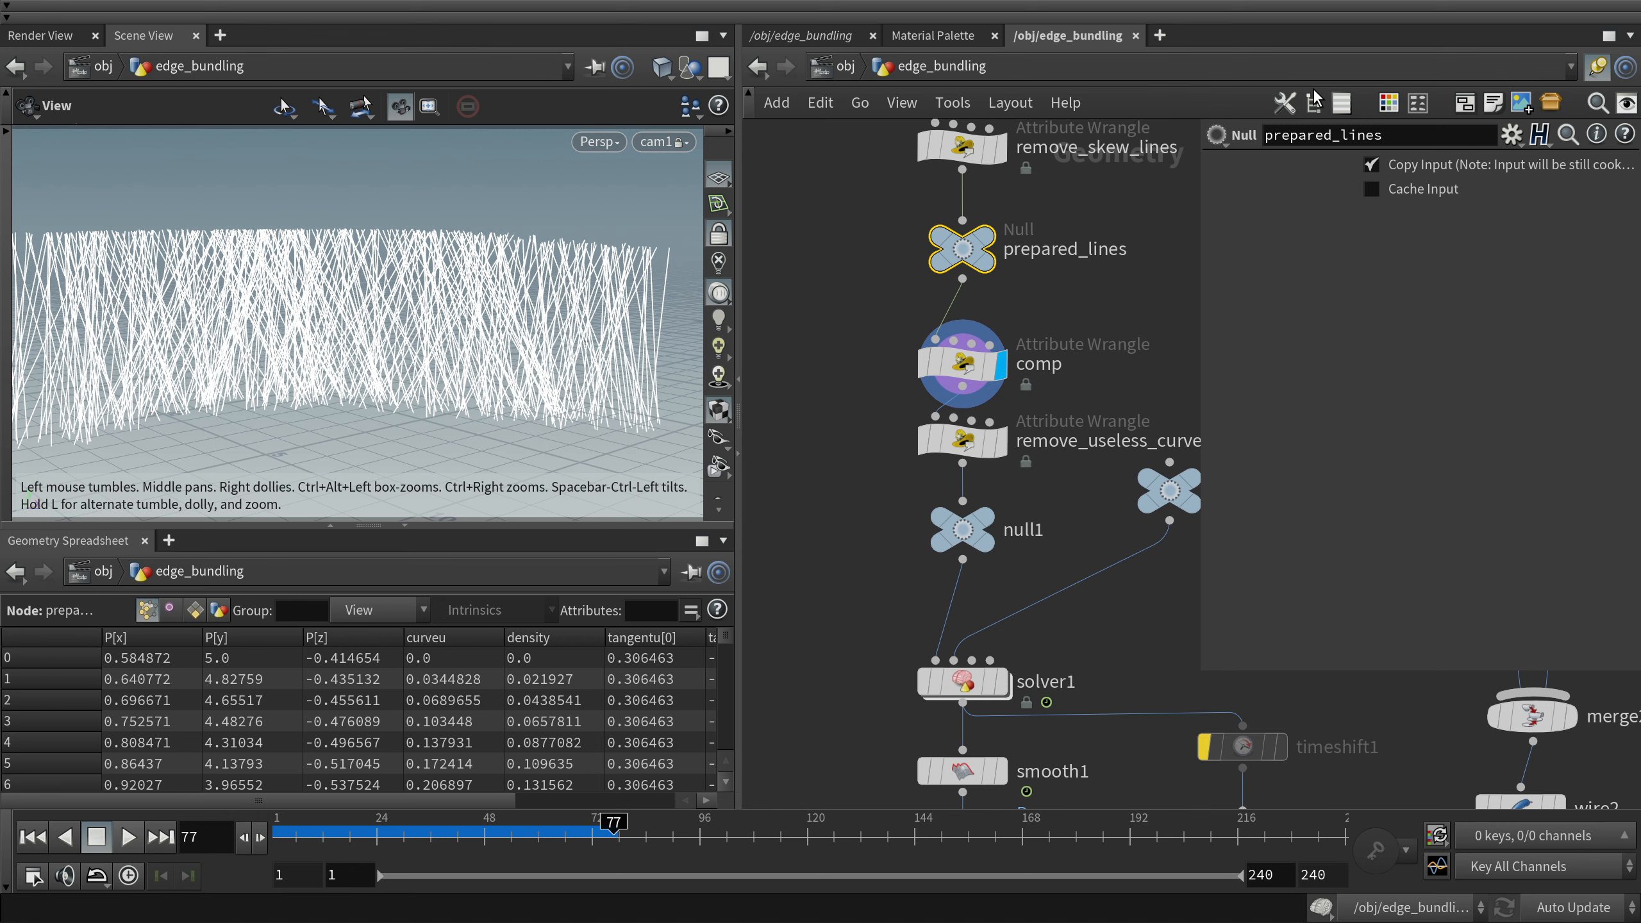
{"action": "middle_click_drag", "start_coordinate": [104, 266], "coordinate": [134, 254]}
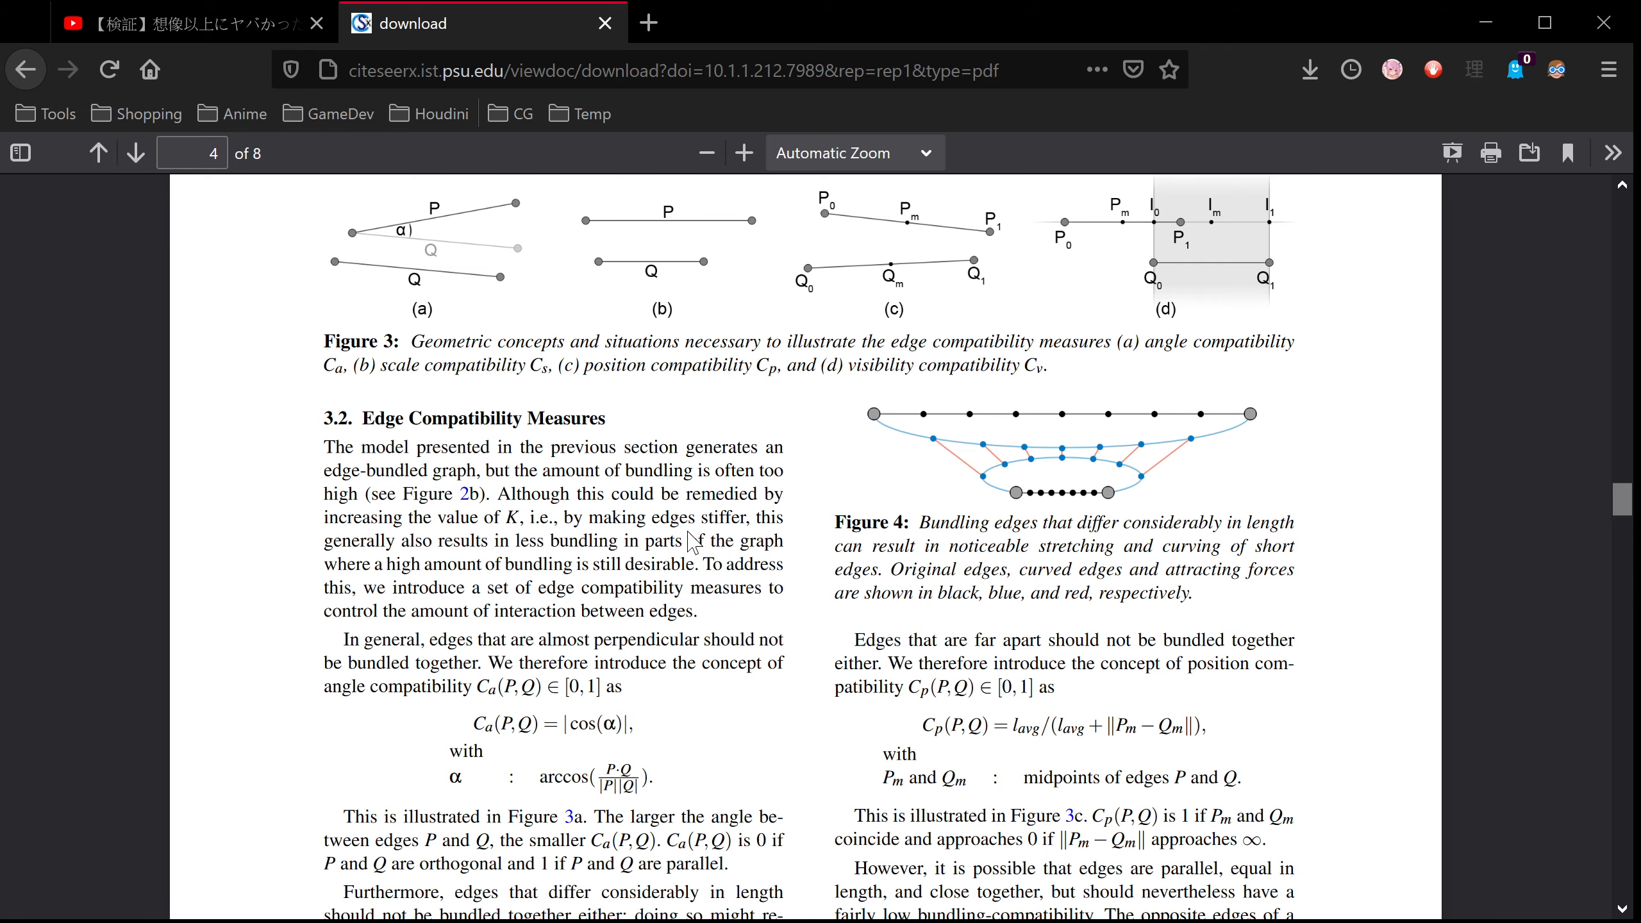
Examine Figures 2 and 3 on page 4 of the paper, highlight "angle compatibility" in the caption, and read its formula
{"action": "scroll", "coordinate": [691, 542], "scroll_direction": "up", "scroll_amount": 3}
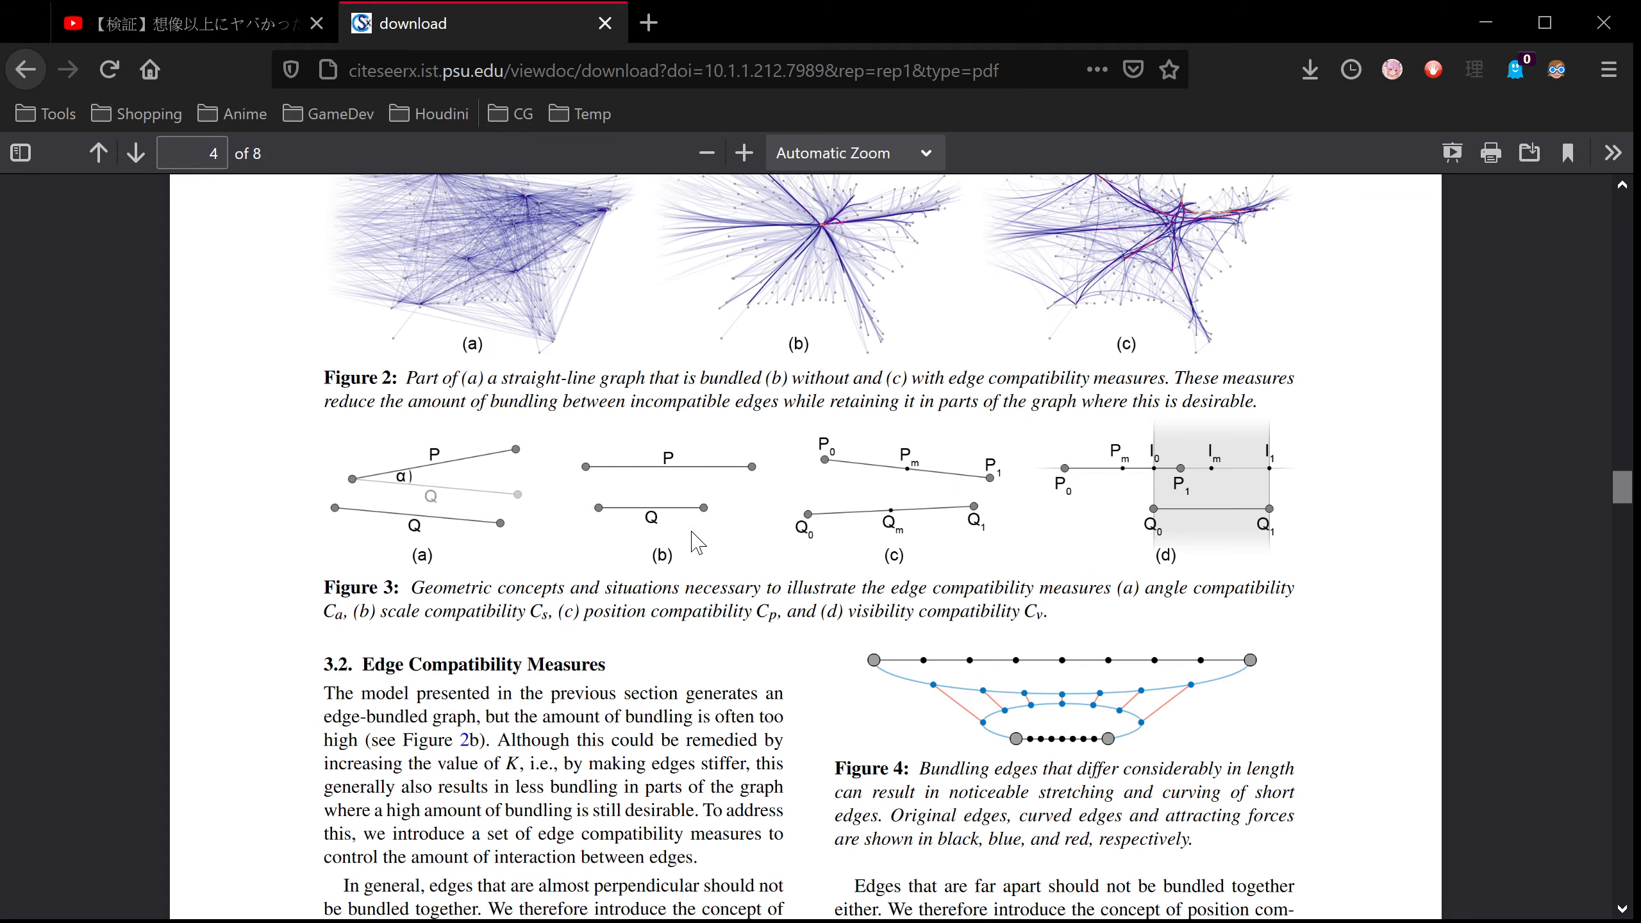
{"action": "scroll", "coordinate": [620, 557], "scroll_direction": "up", "scroll_amount": 3}
{"action": "scroll", "coordinate": [611, 559], "scroll_direction": "down", "scroll_amount": 3}
{"action": "scroll", "coordinate": [600, 555], "scroll_direction": "down", "scroll_amount": 3}
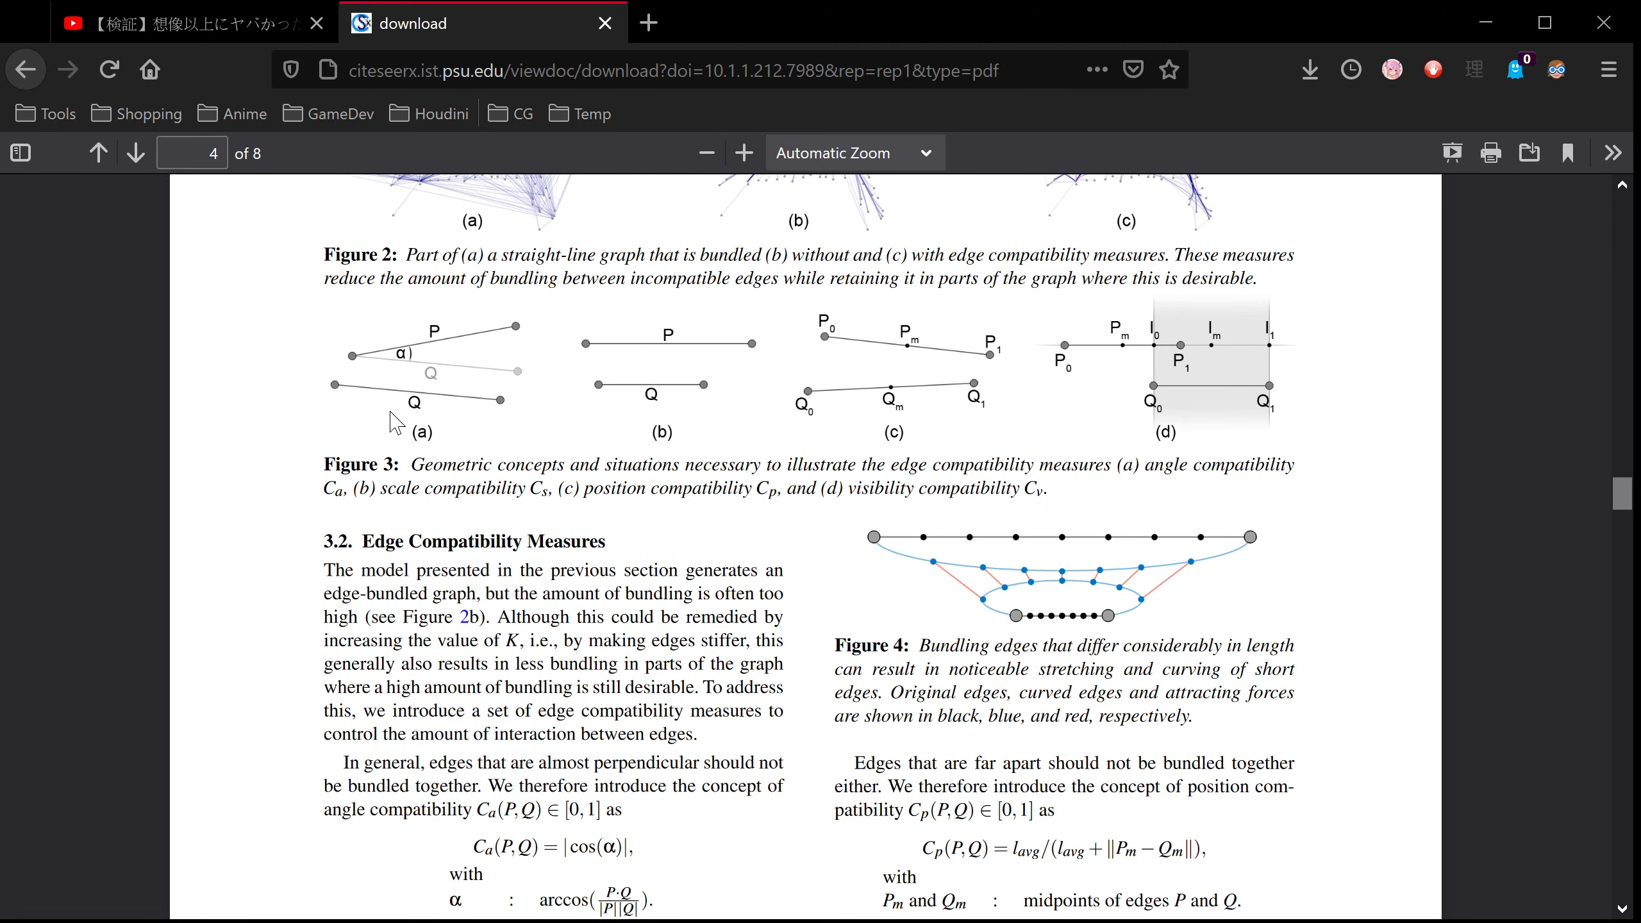
{"action": "left_click_drag", "start_coordinate": [1143, 466], "coordinate": [1300, 467]}
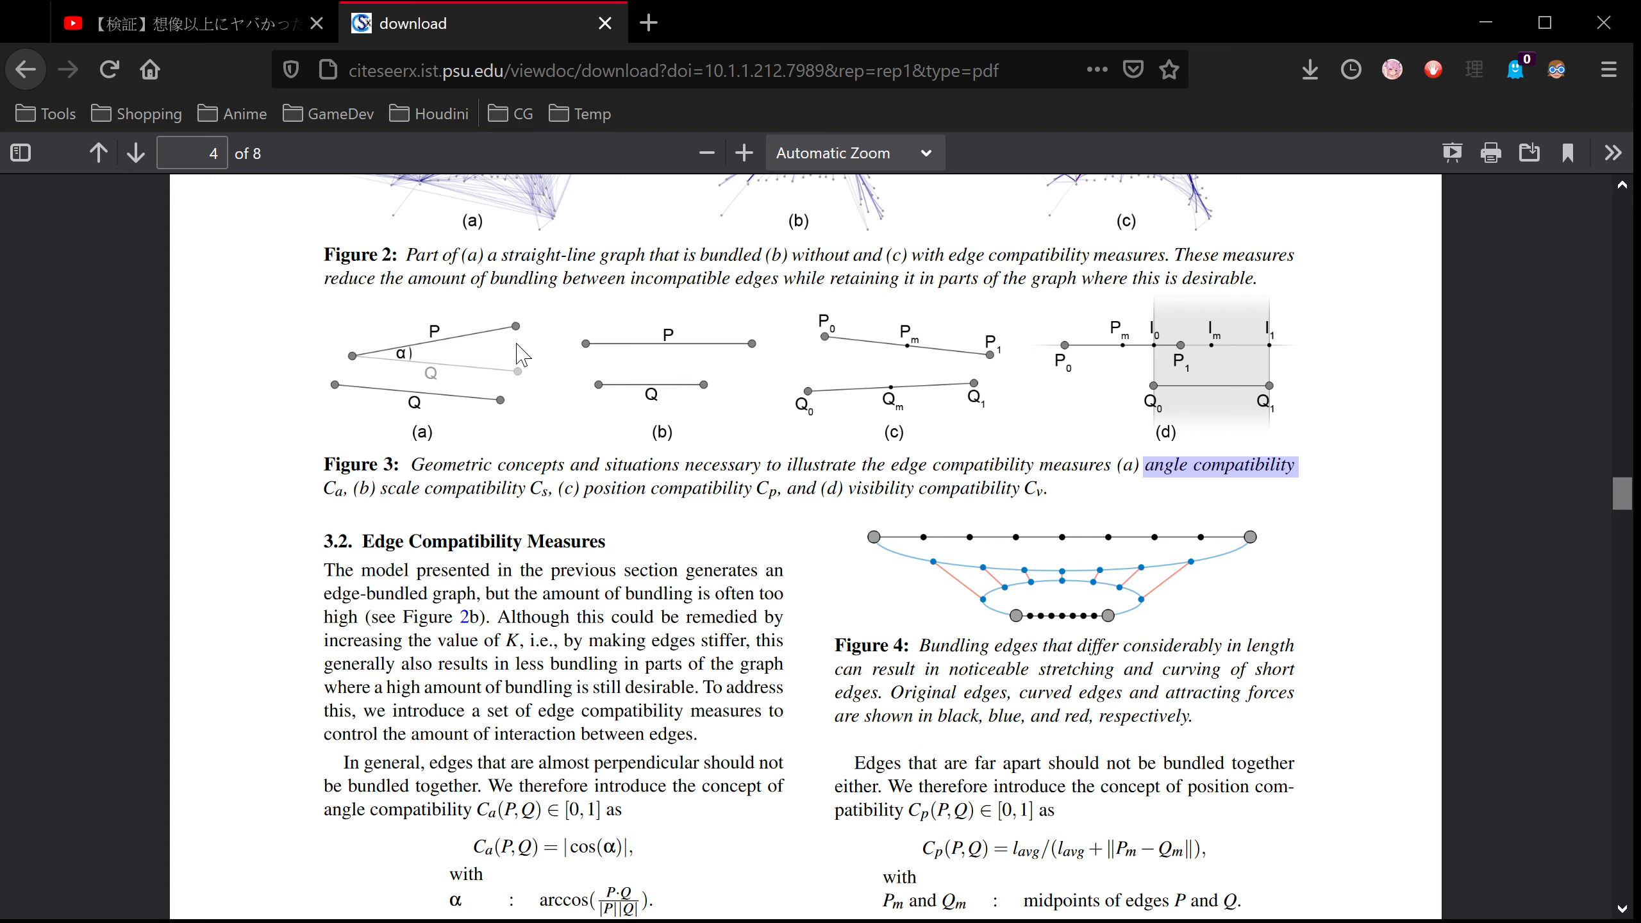
{"action": "scroll", "coordinate": [535, 399], "scroll_direction": "down", "scroll_amount": 4}
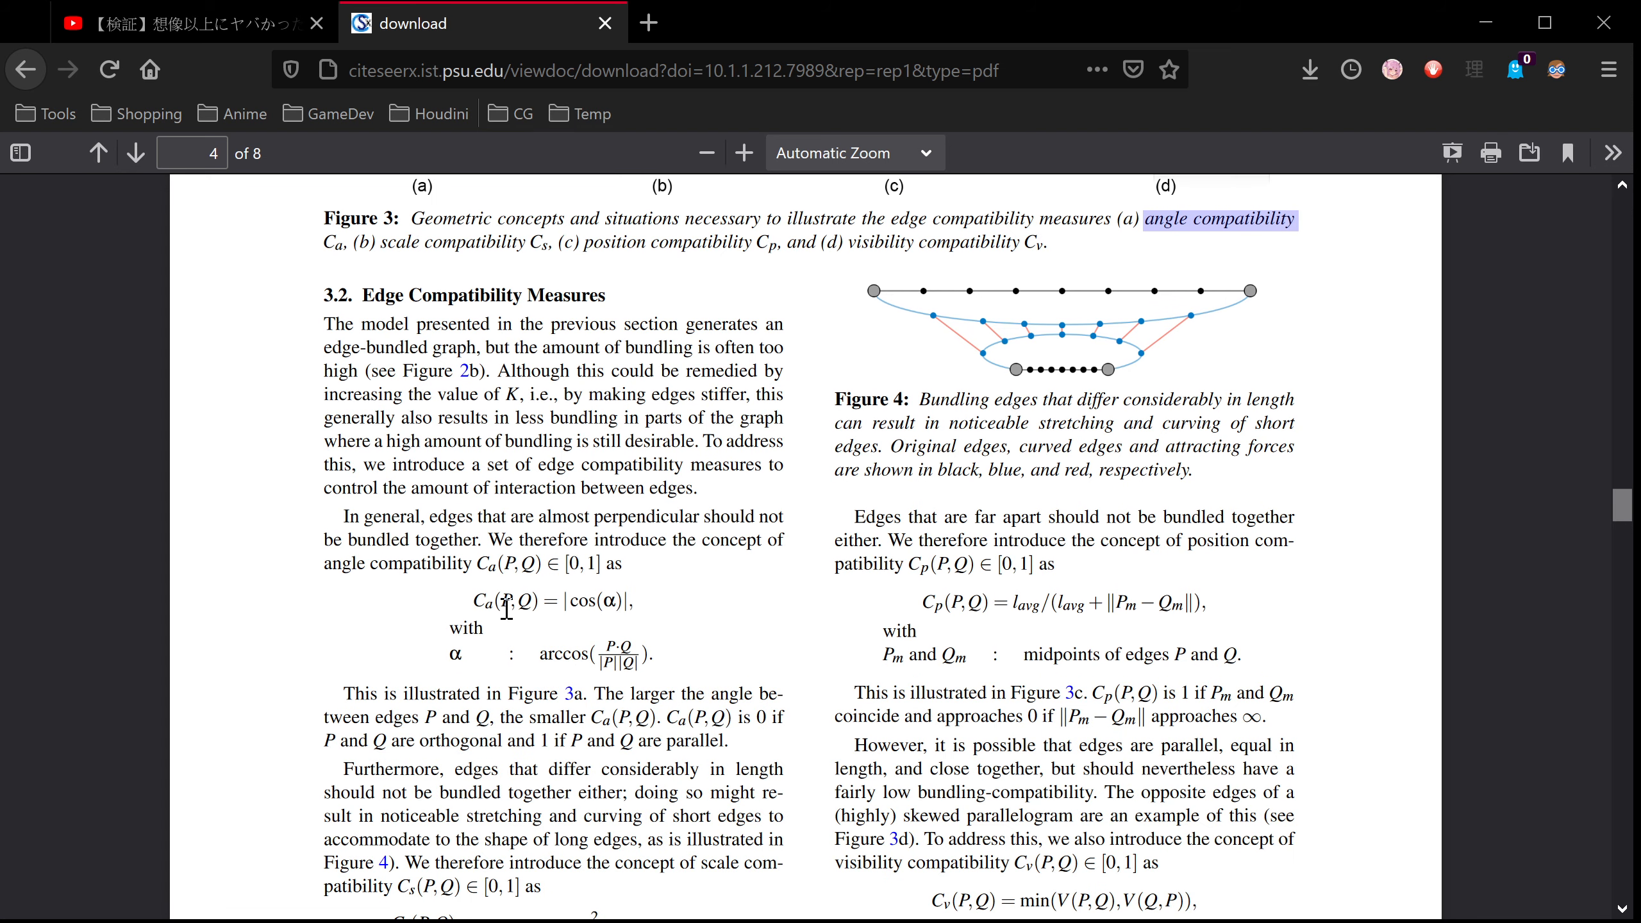
Compare the angle compatibility formula Ca with diagram (a) of Figure 3 and clear the caption highlight
{"action": "scroll", "coordinate": [519, 658], "scroll_direction": "up", "scroll_amount": 4}
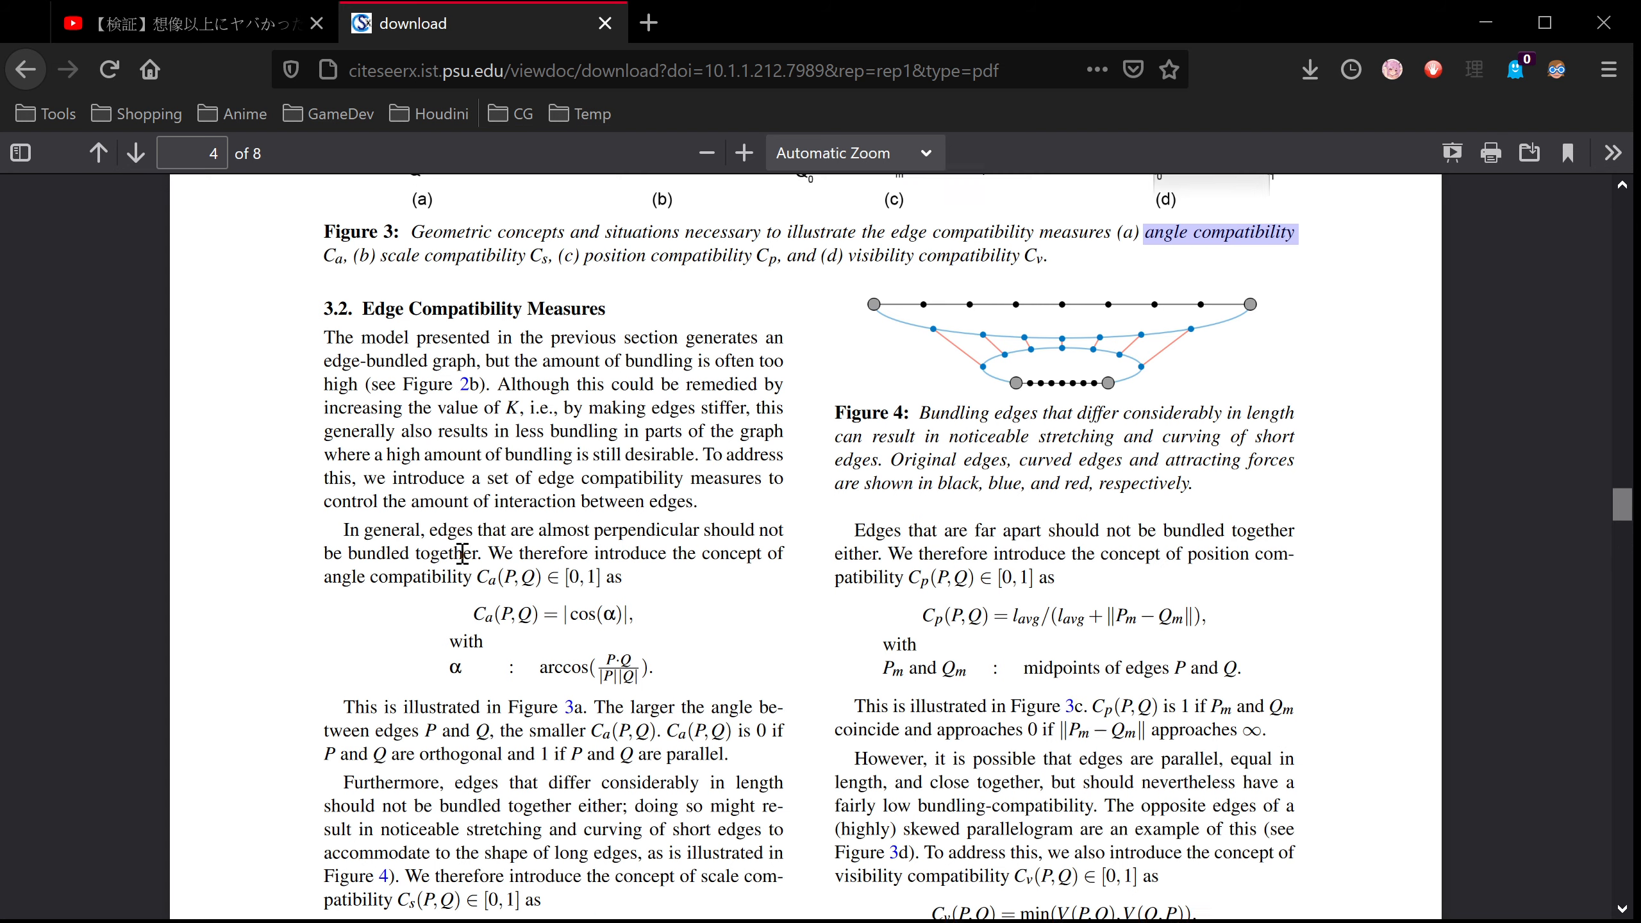
{"action": "scroll", "coordinate": [566, 478], "scroll_direction": "down", "scroll_amount": 2}
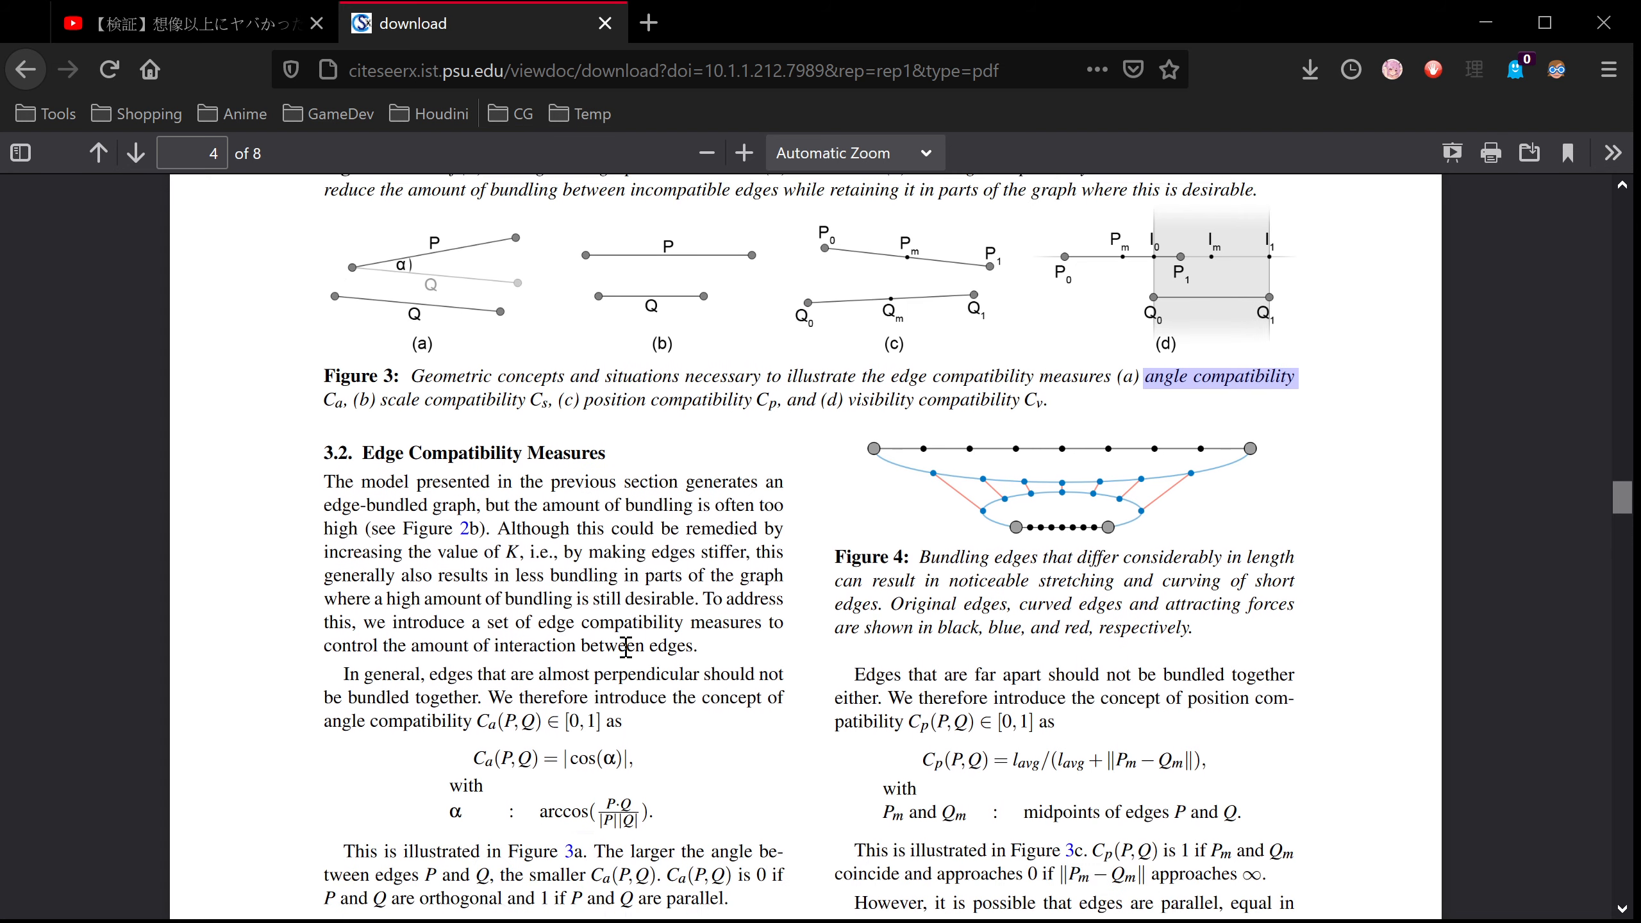
{"action": "scroll", "coordinate": [904, 614], "scroll_direction": "up", "scroll_amount": 2}
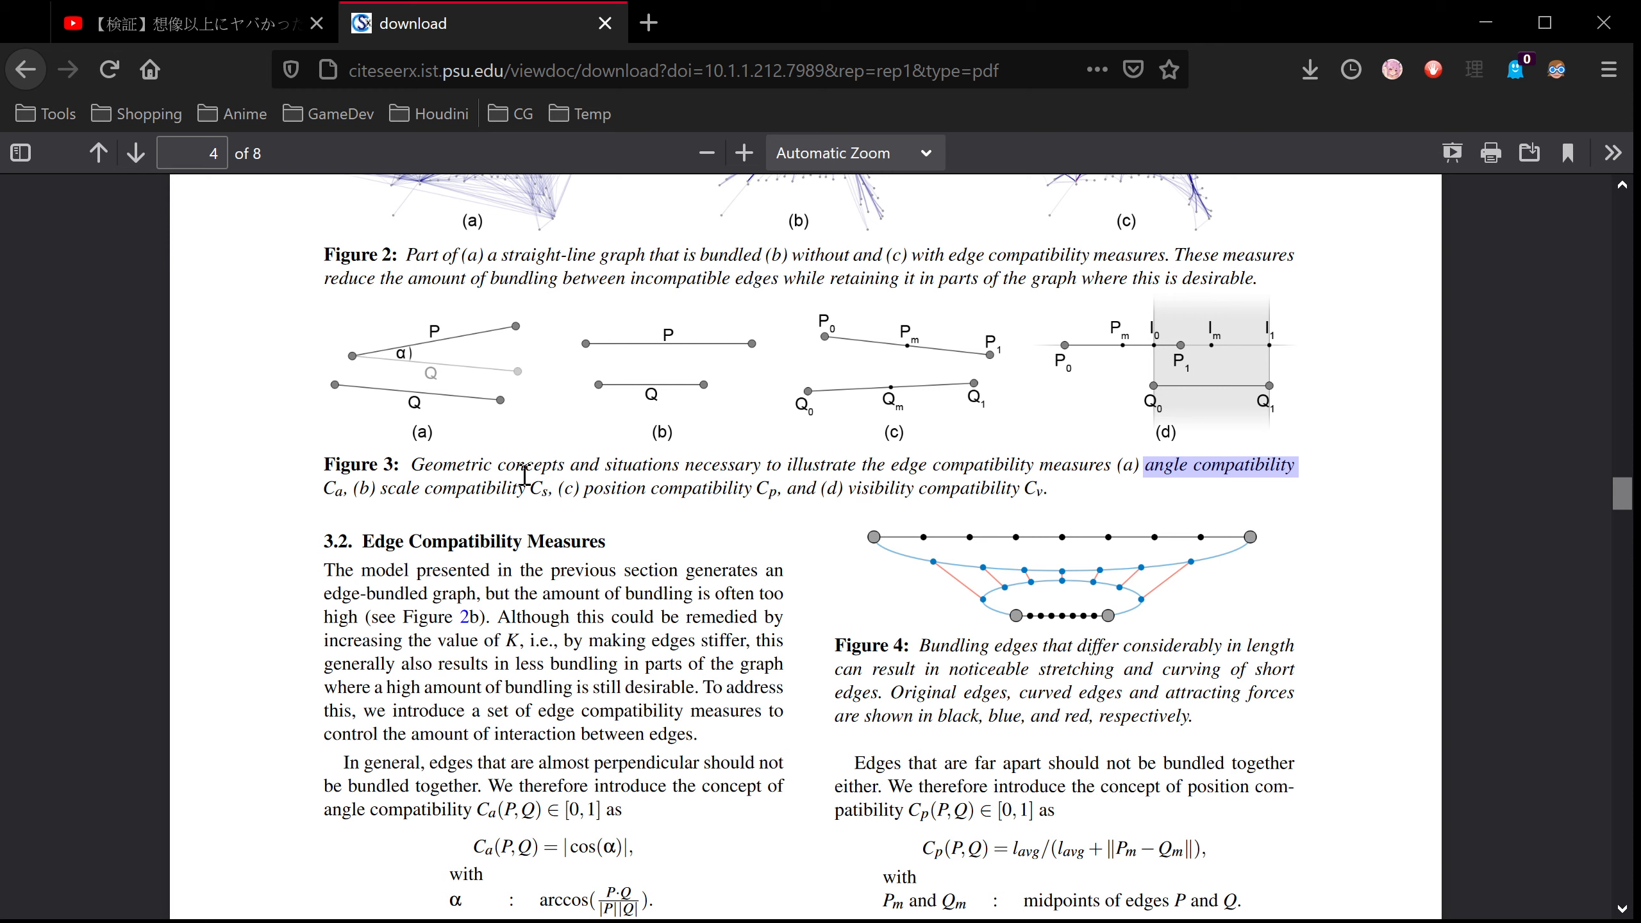
{"action": "left_click", "coordinate": [364, 492]}
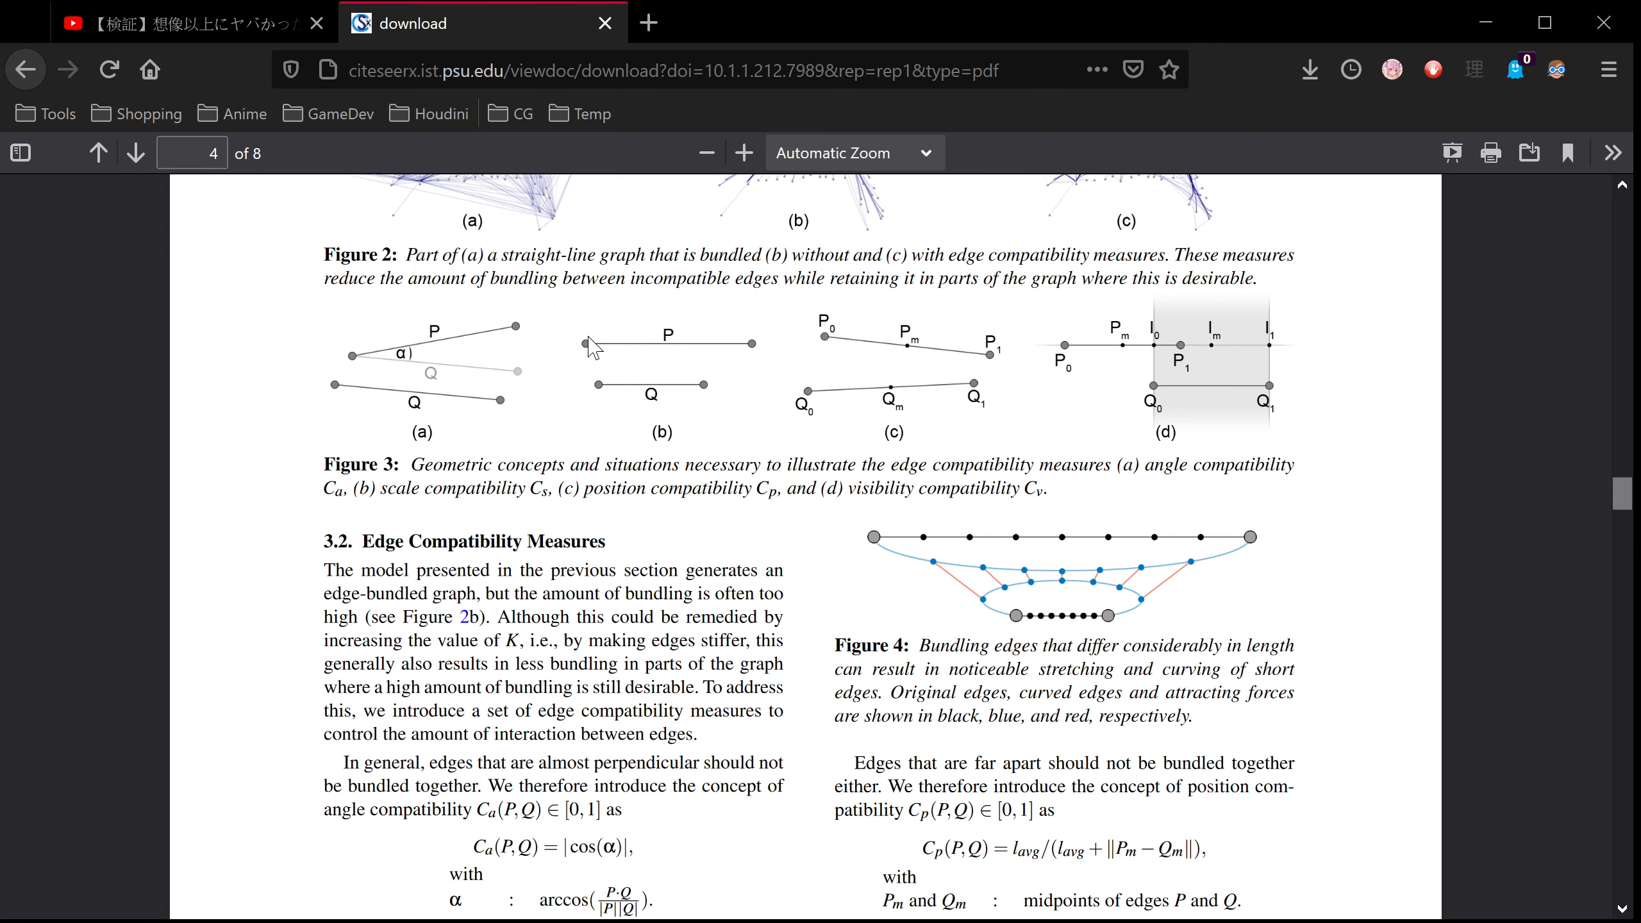
Highlight the scale compatibility formula Cs and compare it with edges P and Q in Figure 3(b)
{"action": "scroll", "coordinate": [405, 561], "scroll_direction": "down", "scroll_amount": 10}
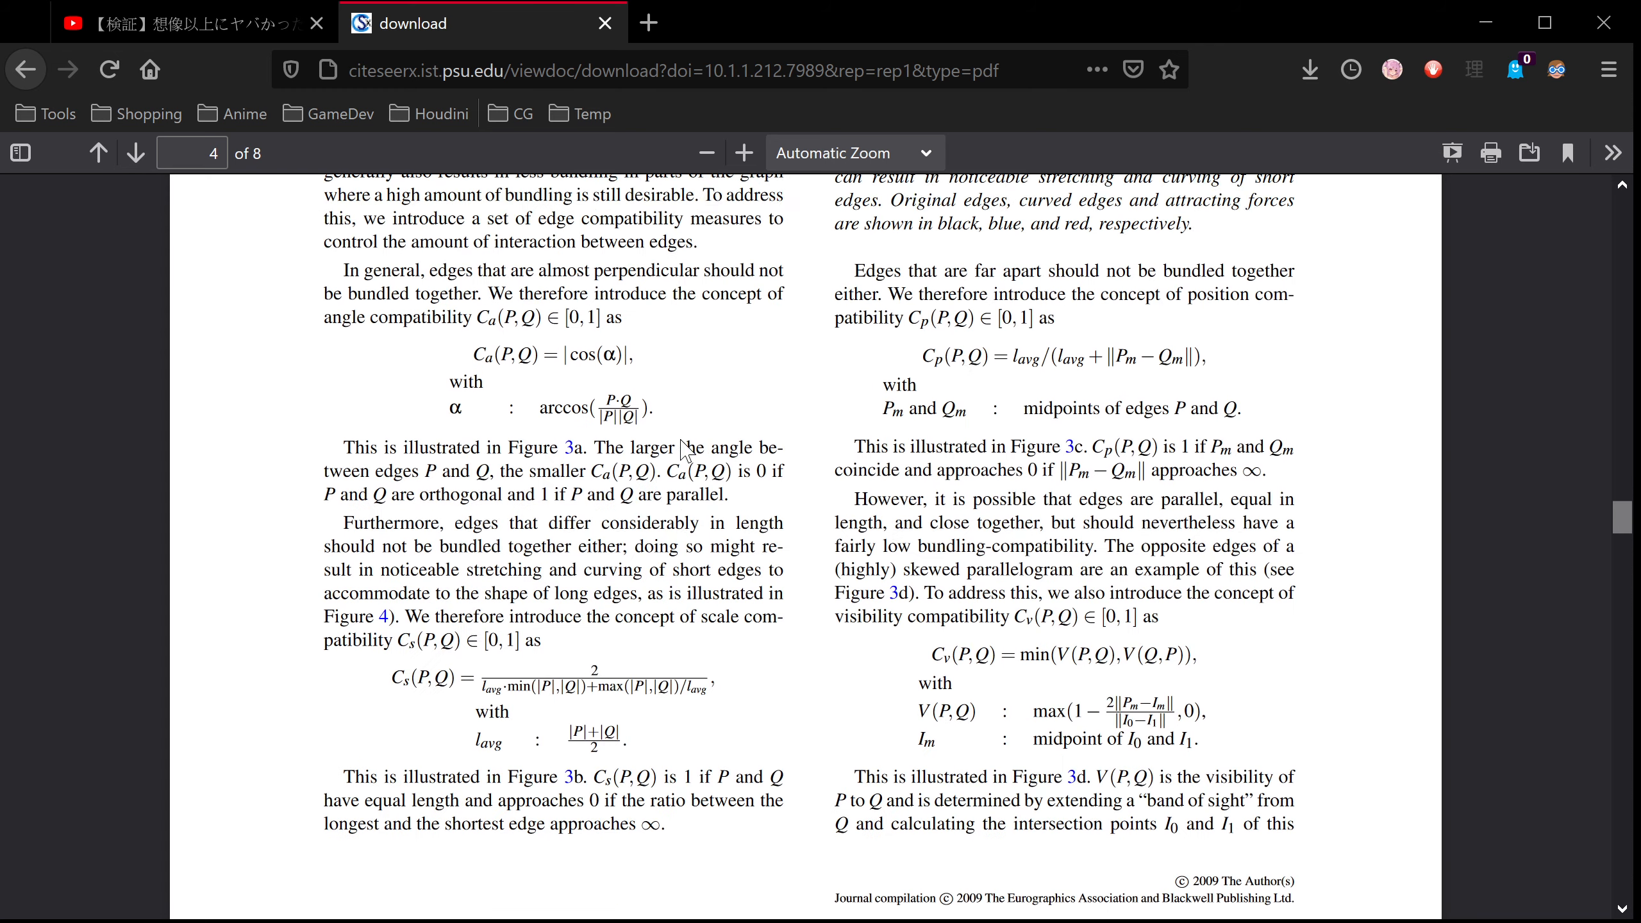
{"action": "left_click_drag", "start_coordinate": [401, 553], "coordinate": [680, 564]}
{"action": "left_click", "coordinate": [701, 573]}
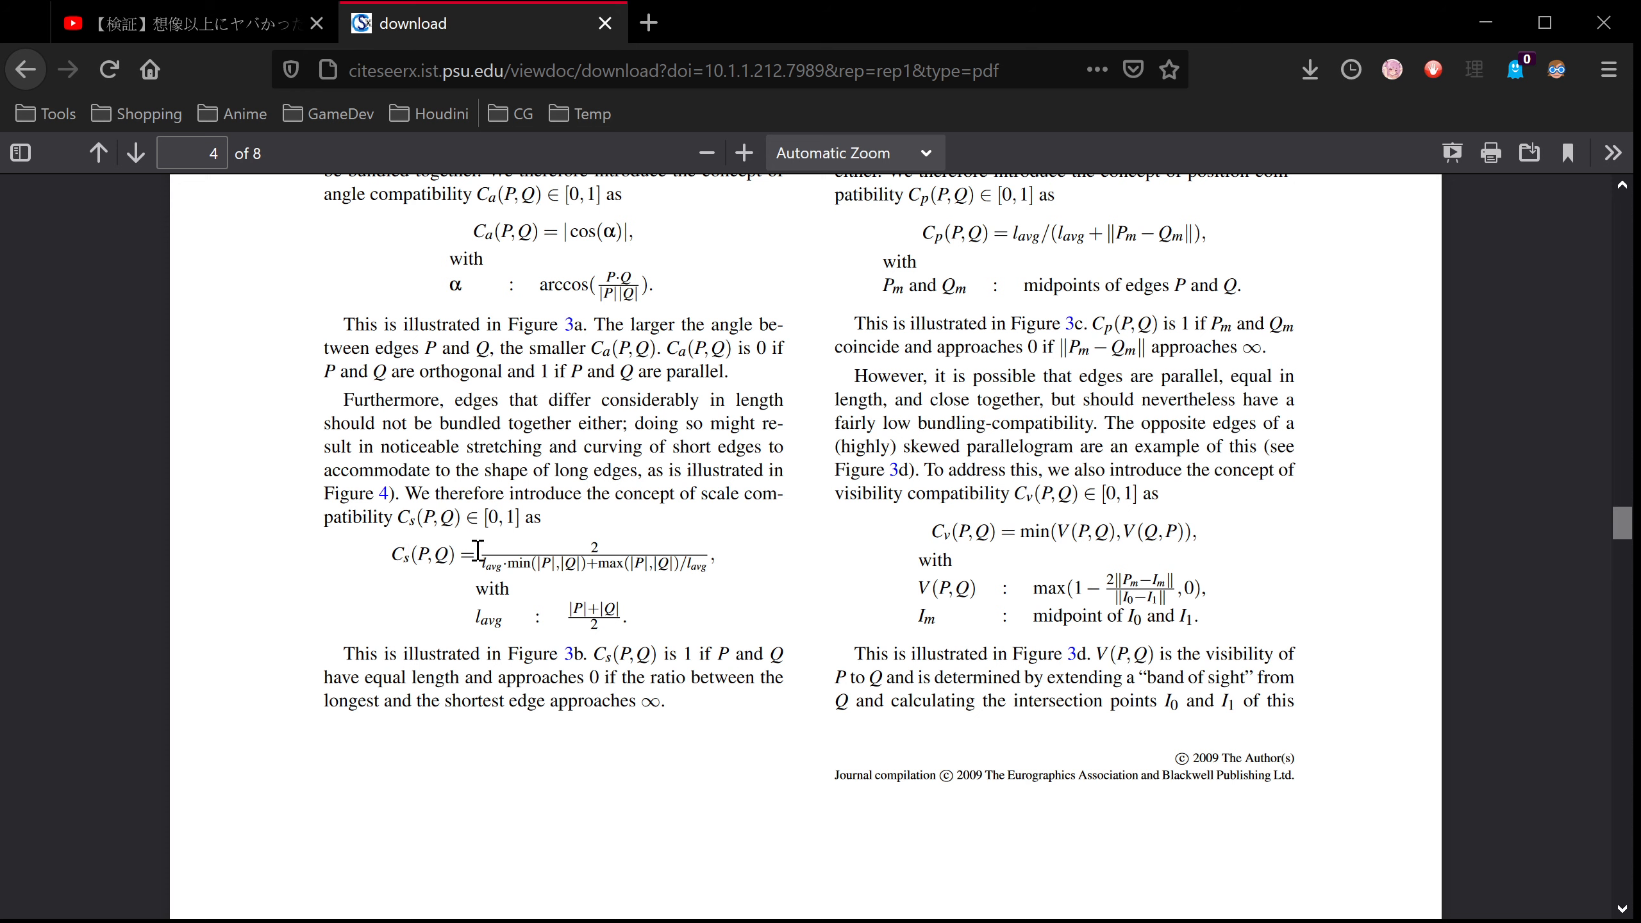
{"action": "scroll", "coordinate": [604, 590], "scroll_direction": "up", "scroll_amount": 1}
{"action": "scroll", "coordinate": [604, 590], "scroll_direction": "up", "scroll_amount": 10}
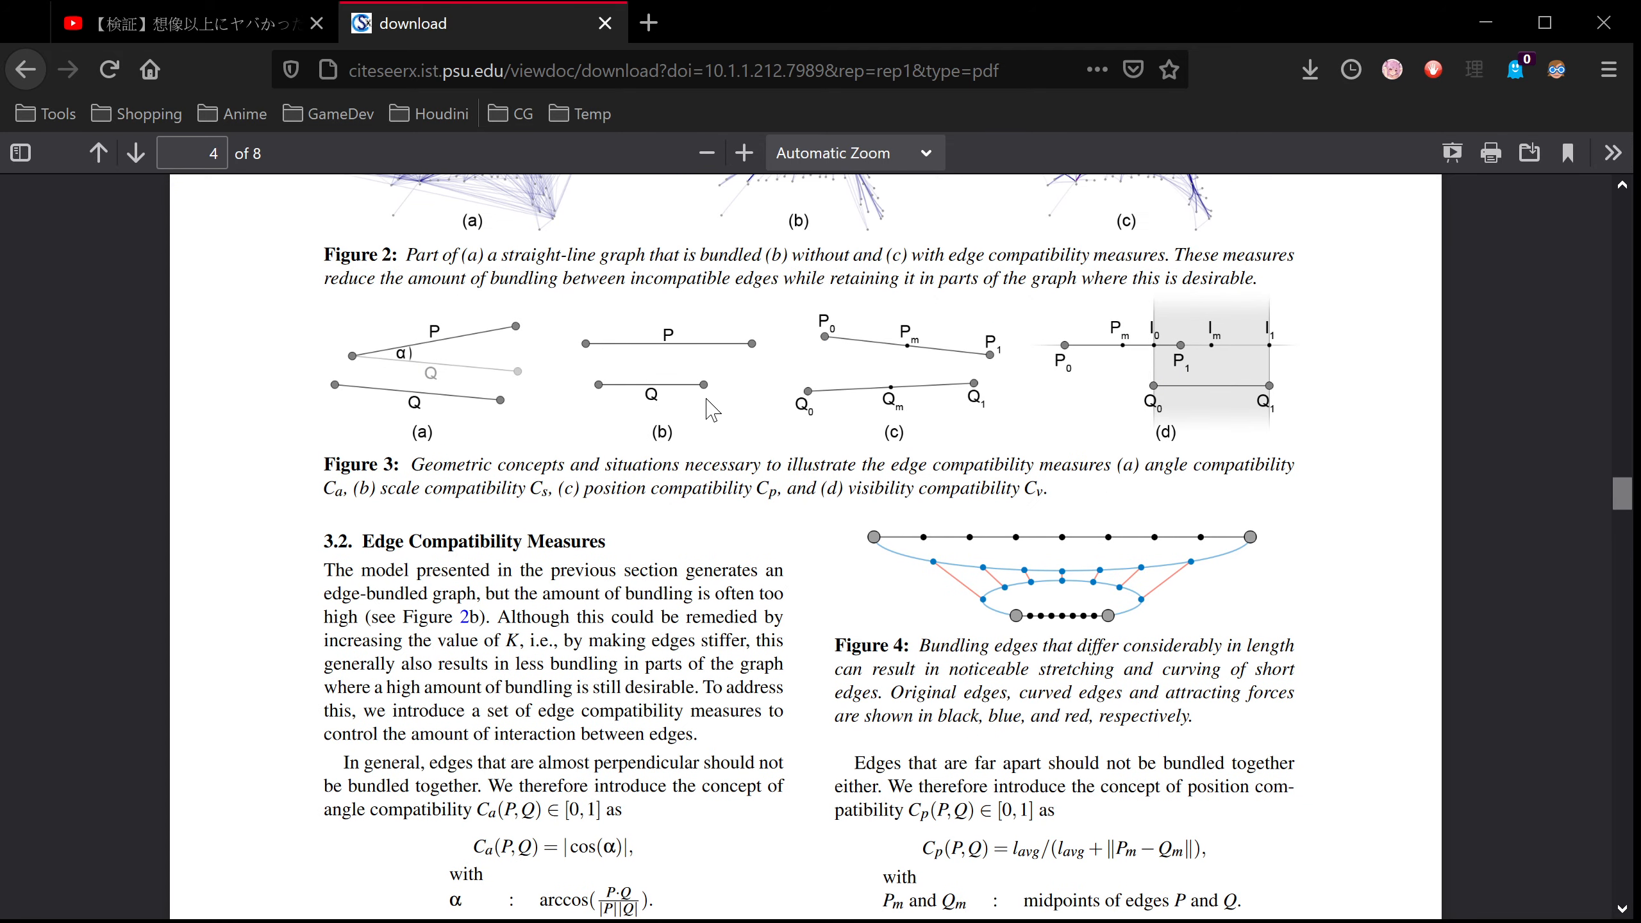
{"action": "scroll", "coordinate": [709, 404], "scroll_direction": "down", "scroll_amount": 1}
{"action": "scroll", "coordinate": [703, 397], "scroll_direction": "down", "scroll_amount": 1}
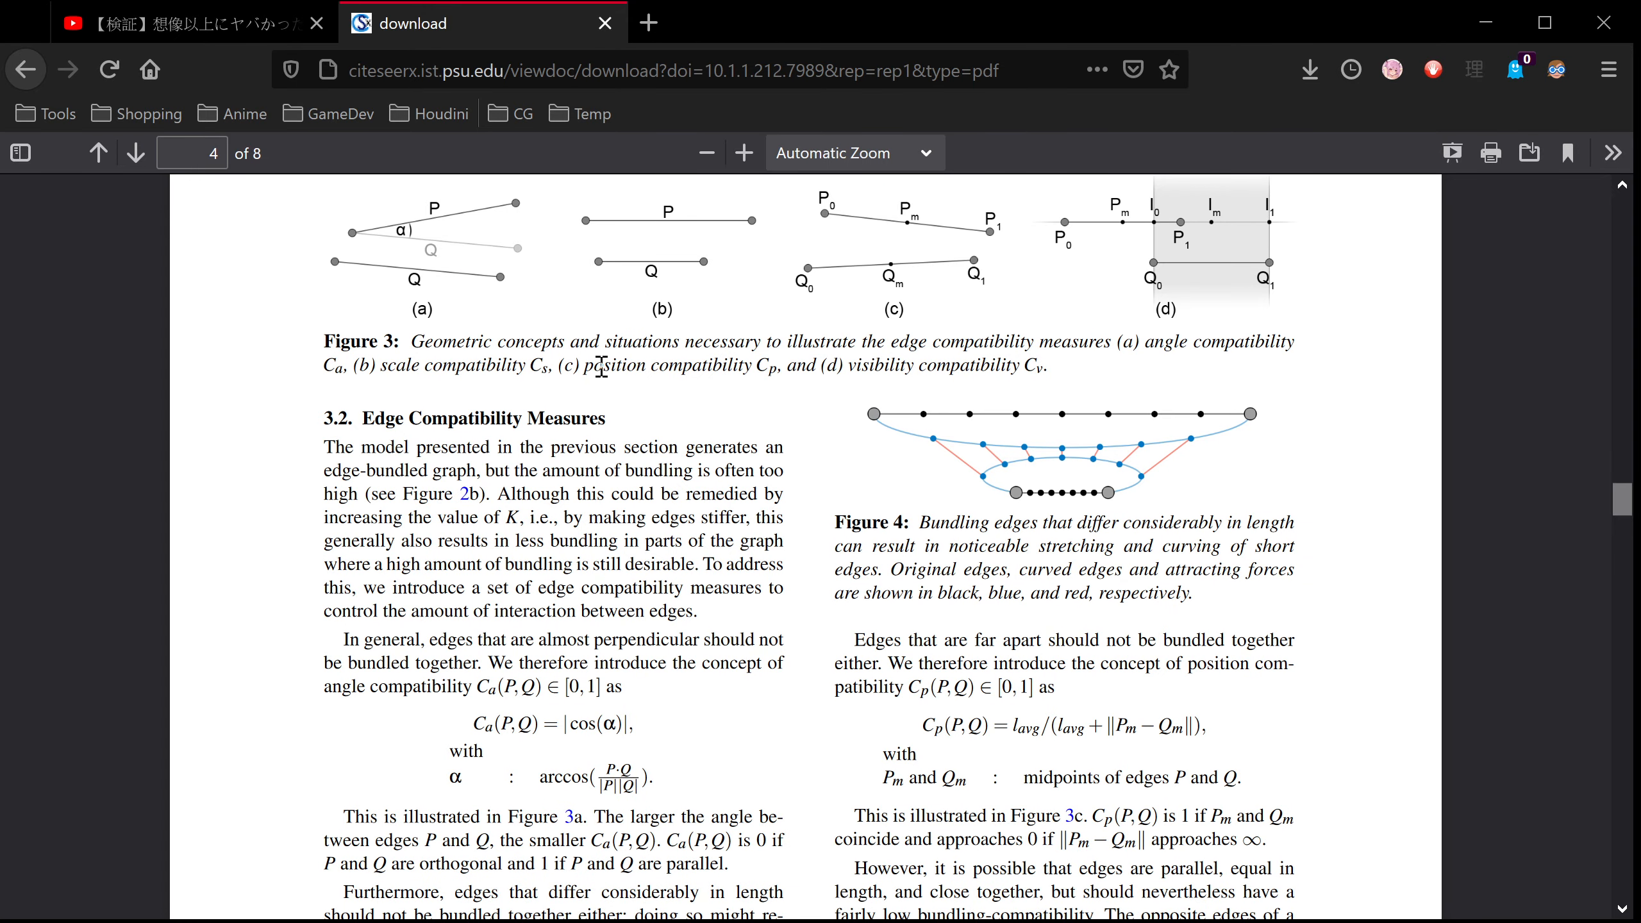
Highlight "position compatibility" in the Figure 3 caption and compare the Cp formula with diagram (c)
{"action": "left_click_drag", "start_coordinate": [592, 372], "coordinate": [705, 375]}
{"action": "left_click", "coordinate": [709, 379]}
{"action": "scroll", "coordinate": [709, 380], "scroll_direction": "down", "scroll_amount": 4}
{"action": "scroll", "coordinate": [867, 449], "scroll_direction": "up", "scroll_amount": 6}
{"action": "scroll", "coordinate": [711, 517], "scroll_direction": "down", "scroll_amount": 7}
{"action": "scroll", "coordinate": [750, 509], "scroll_direction": "up", "scroll_amount": 8}
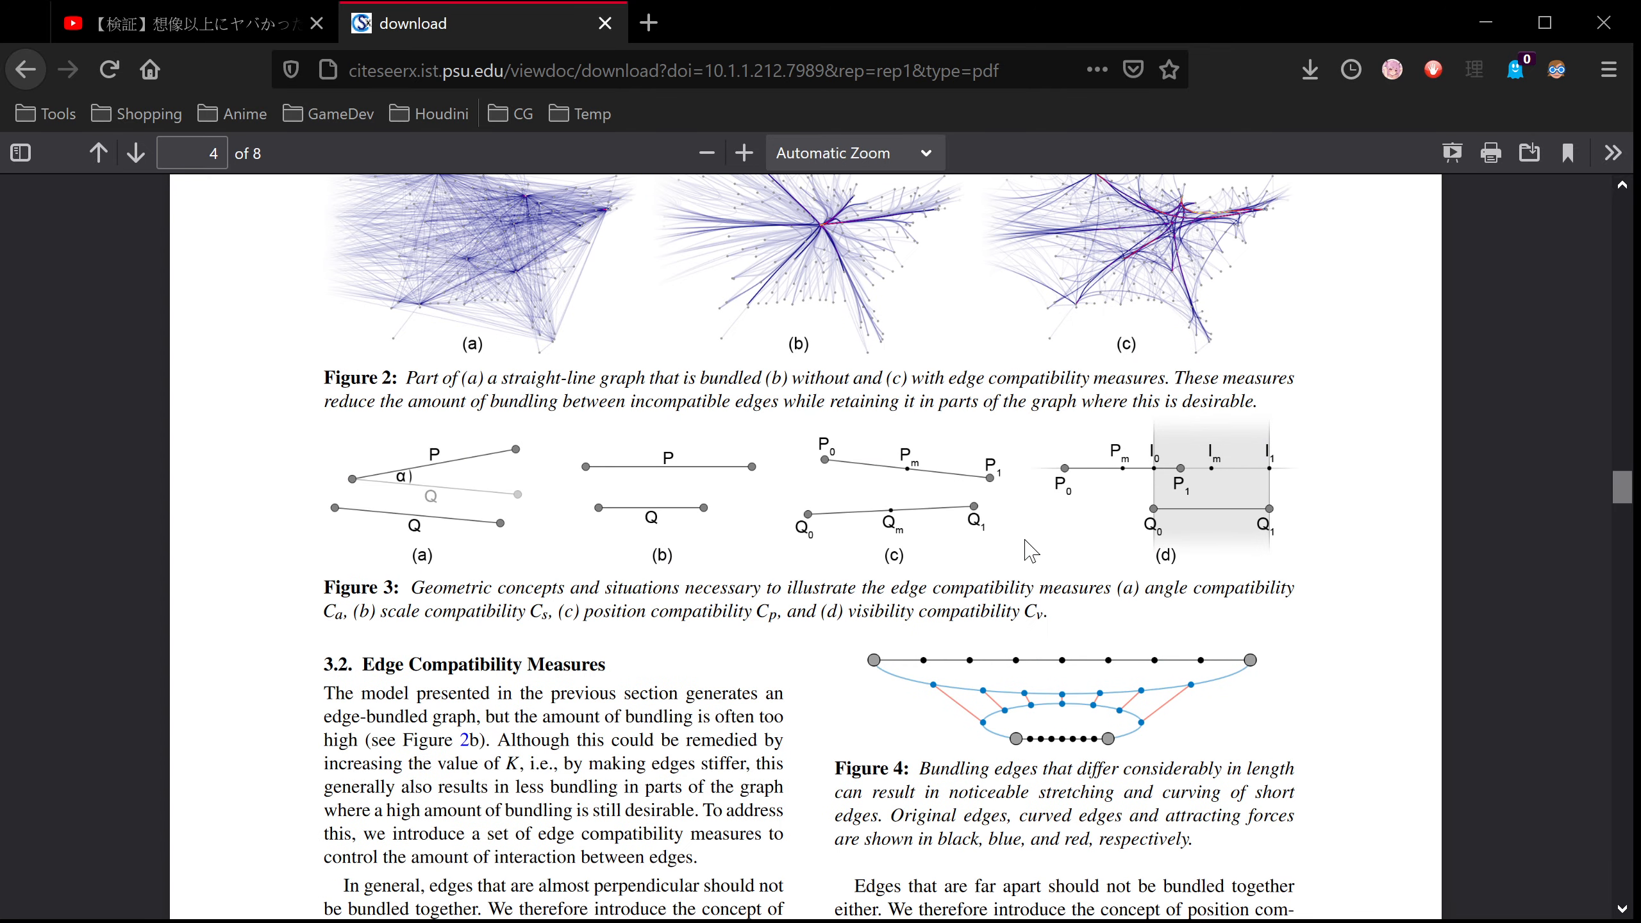
Highlight "visibility compatibility" in the Figure 3 caption and examine the Cv formula and its V(P,Q) definition
{"action": "left_click_drag", "start_coordinate": [866, 618], "coordinate": [1021, 617]}
{"action": "left_click", "coordinate": [1020, 618]}
{"action": "scroll", "coordinate": [1138, 480], "scroll_direction": "down", "scroll_amount": 10}
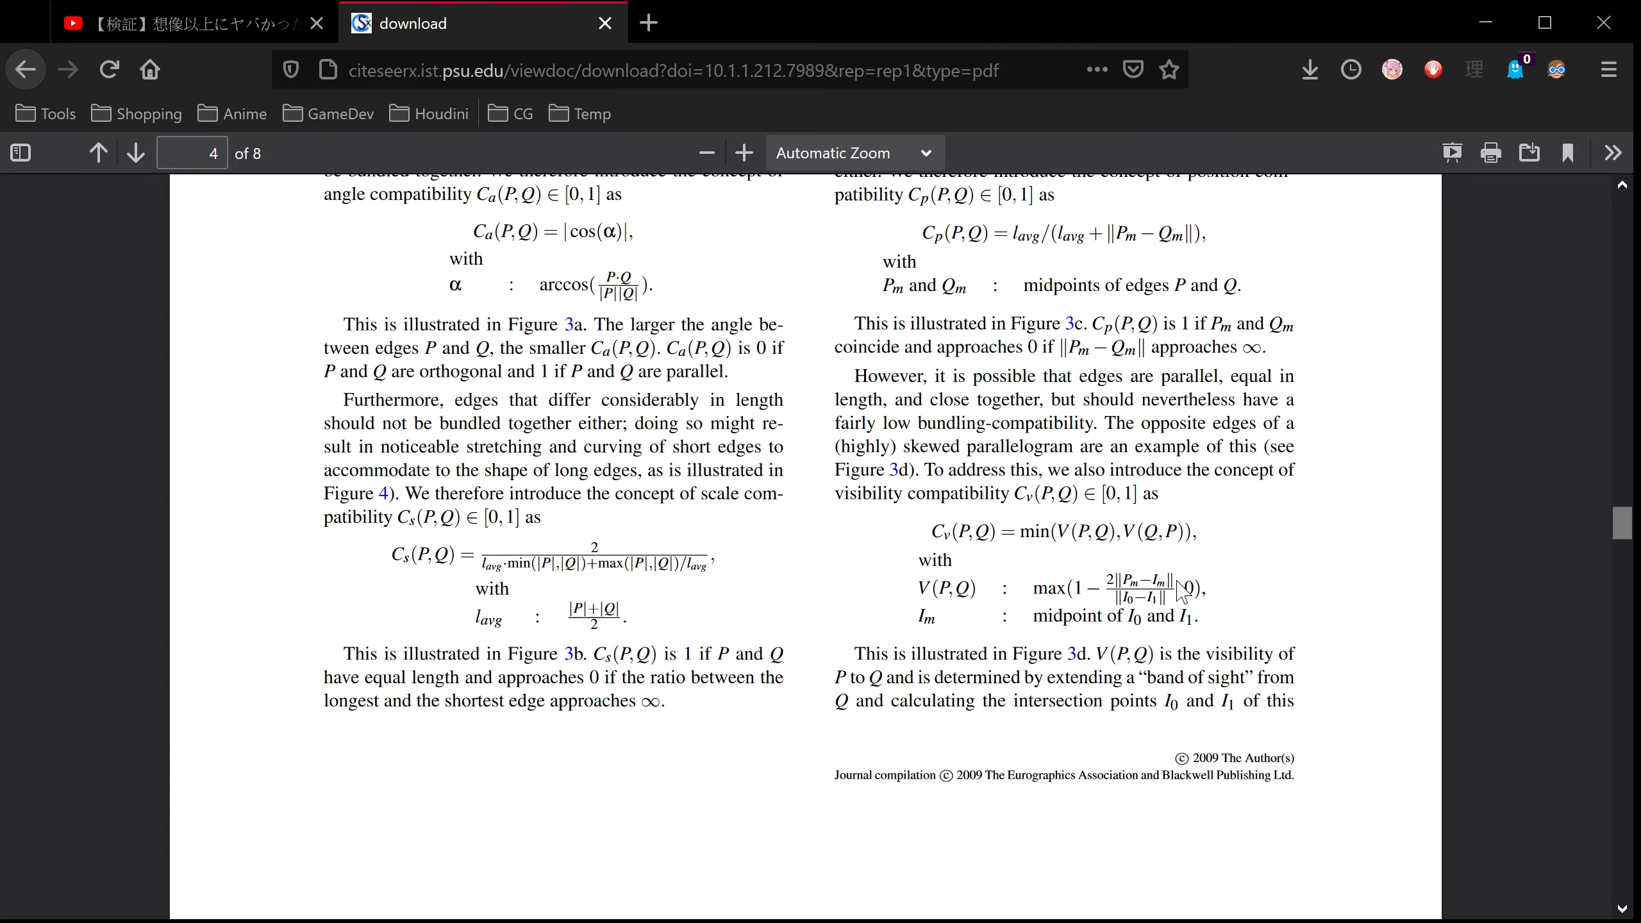
{"action": "left_click_drag", "start_coordinate": [1050, 588], "coordinate": [1029, 584]}
{"action": "left_click", "coordinate": [1010, 571]}
{"action": "left_click_drag", "start_coordinate": [954, 533], "coordinate": [1015, 534]}
{"action": "scroll", "coordinate": [1196, 624], "scroll_direction": "up", "scroll_amount": 4}
Highlight the Cv(P,Q) range in the visibility compatibility paragraph and compare it with the other compatibility measures
{"action": "scroll", "coordinate": [1196, 624], "scroll_direction": "down", "scroll_amount": 5}
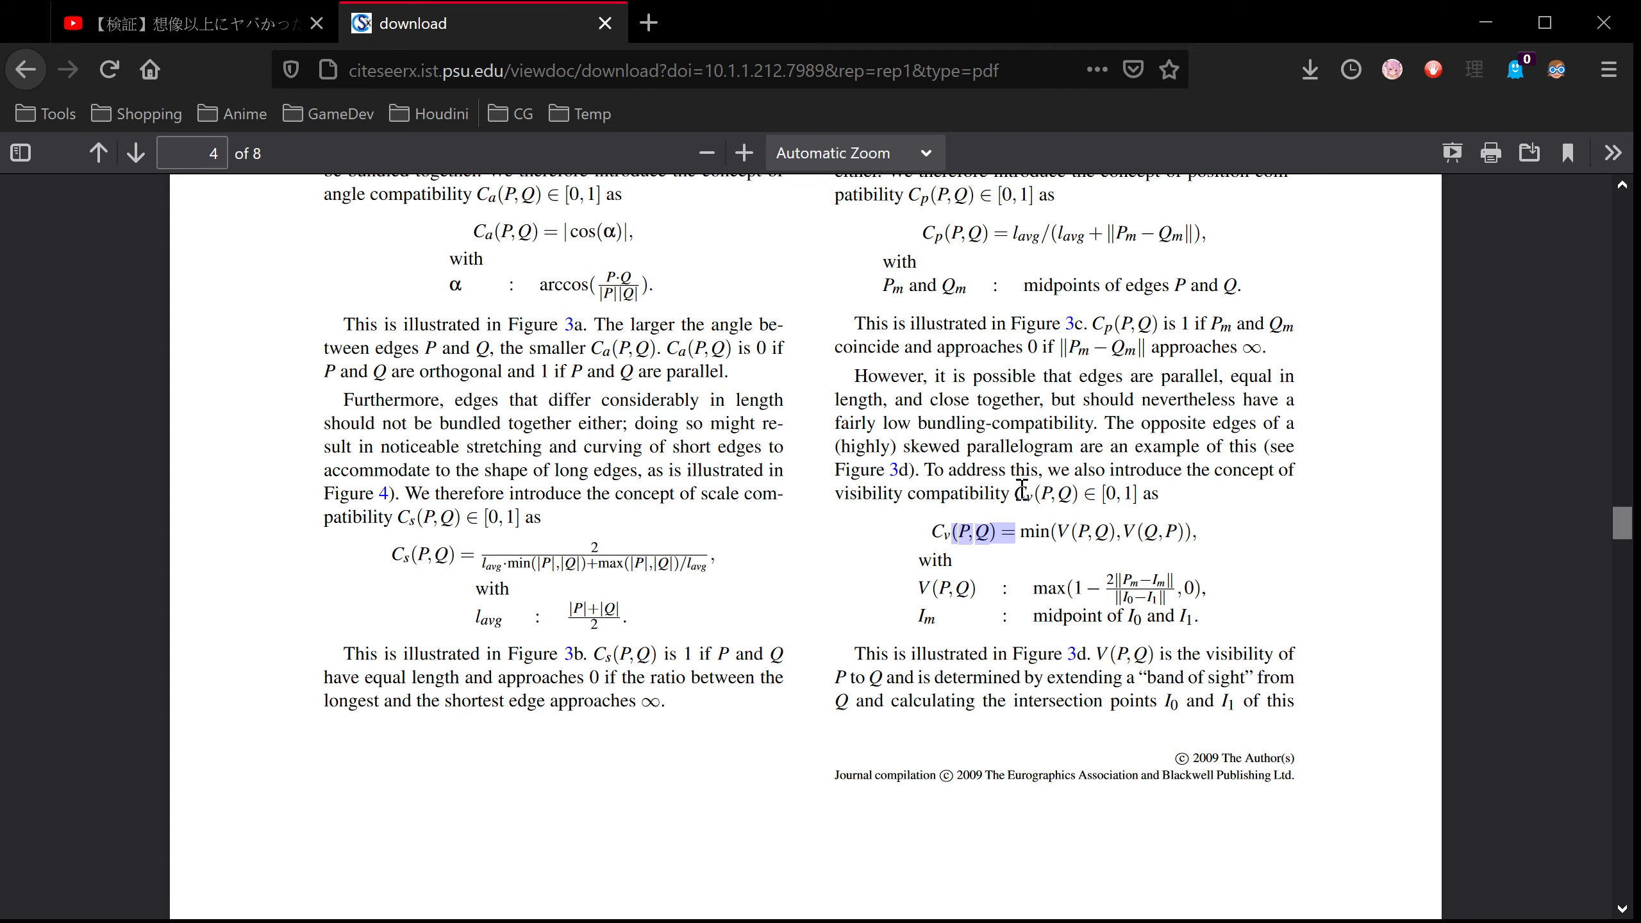
{"action": "left_click_drag", "start_coordinate": [1015, 493], "coordinate": [1139, 492]}
{"action": "left_click", "coordinate": [1173, 487]}
{"action": "left_click_drag", "start_coordinate": [1003, 491], "coordinate": [1143, 491]}
{"action": "left_click", "coordinate": [1145, 491]}
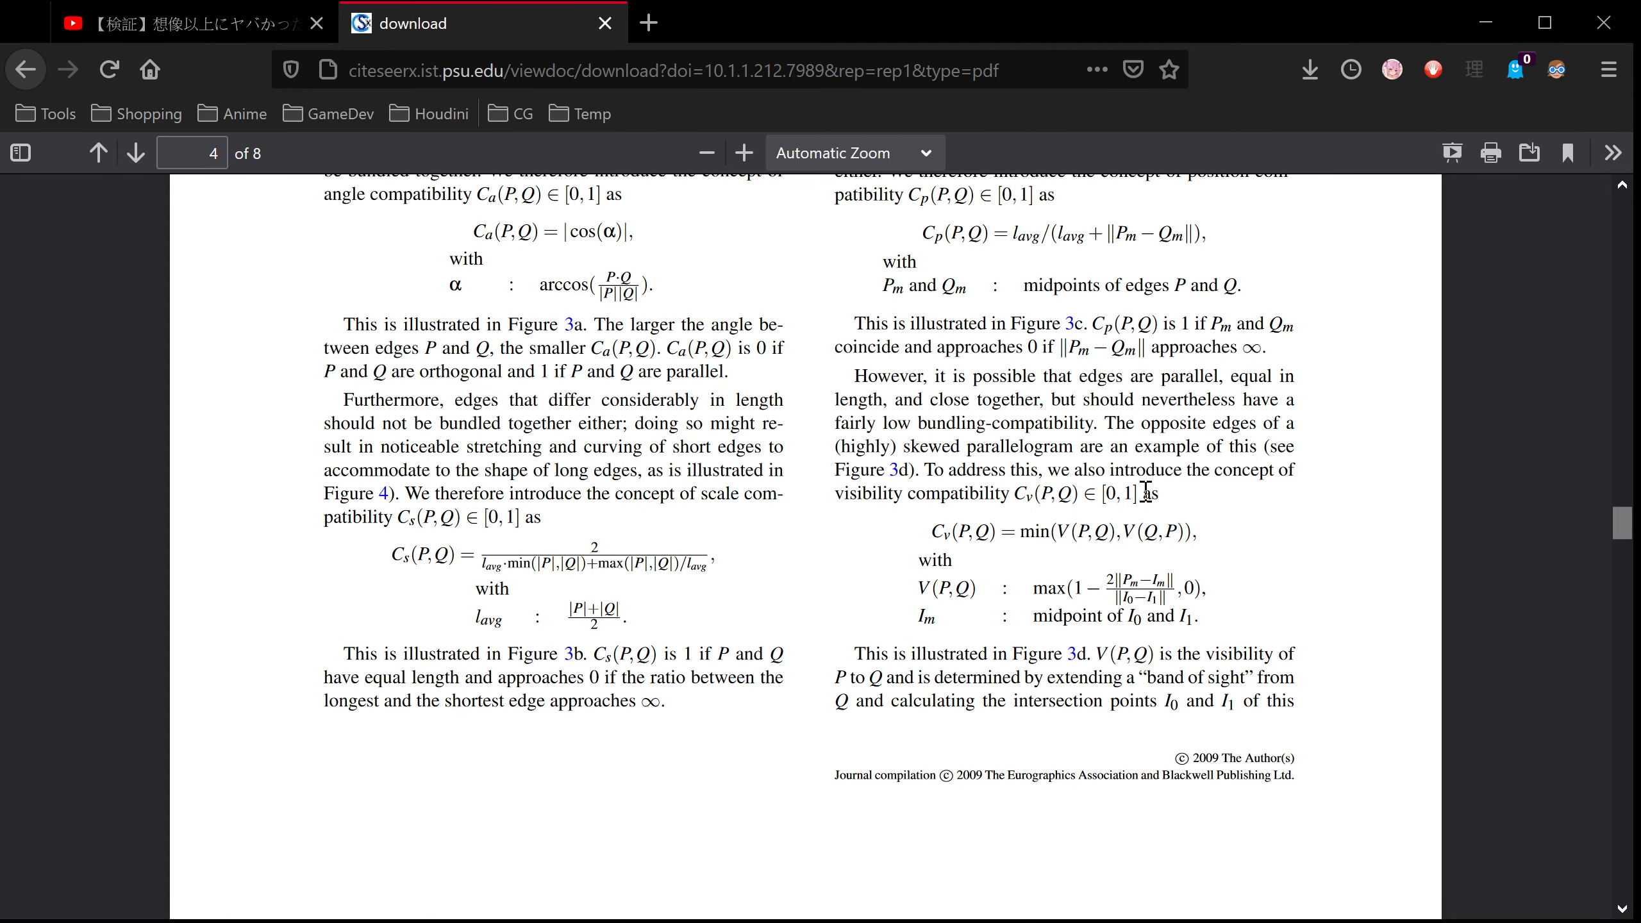
{"action": "scroll", "coordinate": [1150, 528], "scroll_direction": "up", "scroll_amount": 8}
{"action": "scroll", "coordinate": [1007, 494], "scroll_direction": "down", "scroll_amount": 15}
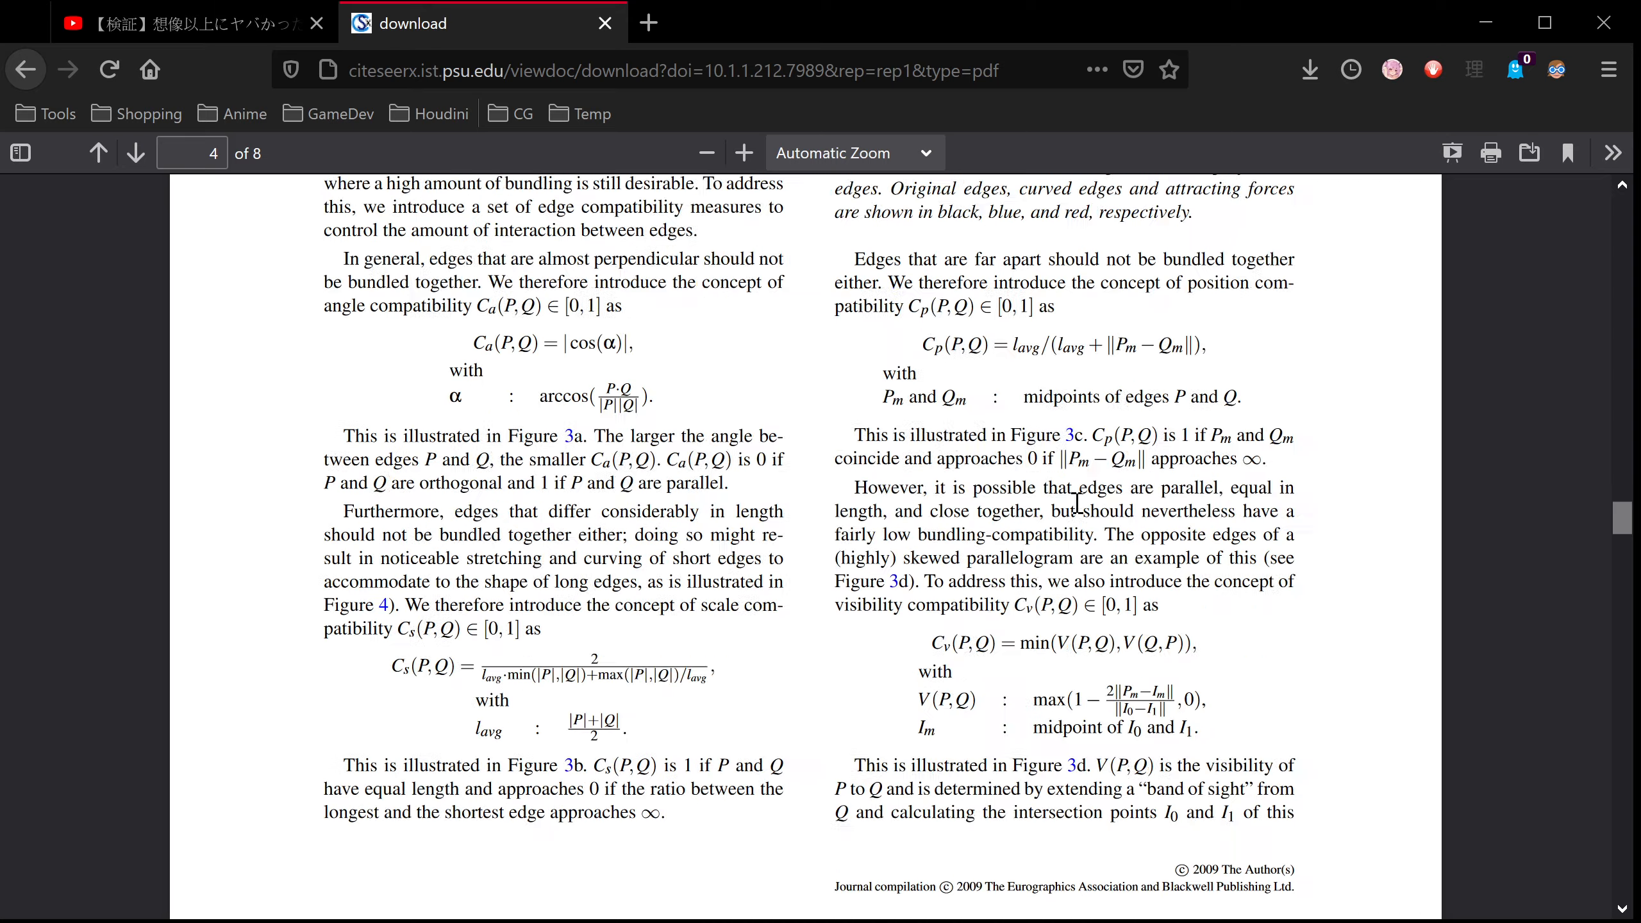
Go to page 5 of the paper and highlight the total edge compatibility formula Ce and its factors
{"action": "scroll", "coordinate": [1006, 494], "scroll_direction": "down", "scroll_amount": 6}
{"action": "left_click_drag", "start_coordinate": [363, 340], "coordinate": [487, 370]}
{"action": "left_click", "coordinate": [506, 403]}
{"action": "left_click_drag", "start_coordinate": [365, 406], "coordinate": [659, 404]}
{"action": "left_click", "coordinate": [659, 403]}
{"action": "left_click_drag", "start_coordinate": [547, 400], "coordinate": [739, 404]}
{"action": "left_click", "coordinate": [739, 404]}
{"action": "left_click", "coordinate": [385, 398]}
{"action": "left_click_drag", "start_coordinate": [363, 407], "coordinate": [429, 402]}
{"action": "left_click", "coordinate": [429, 401]}
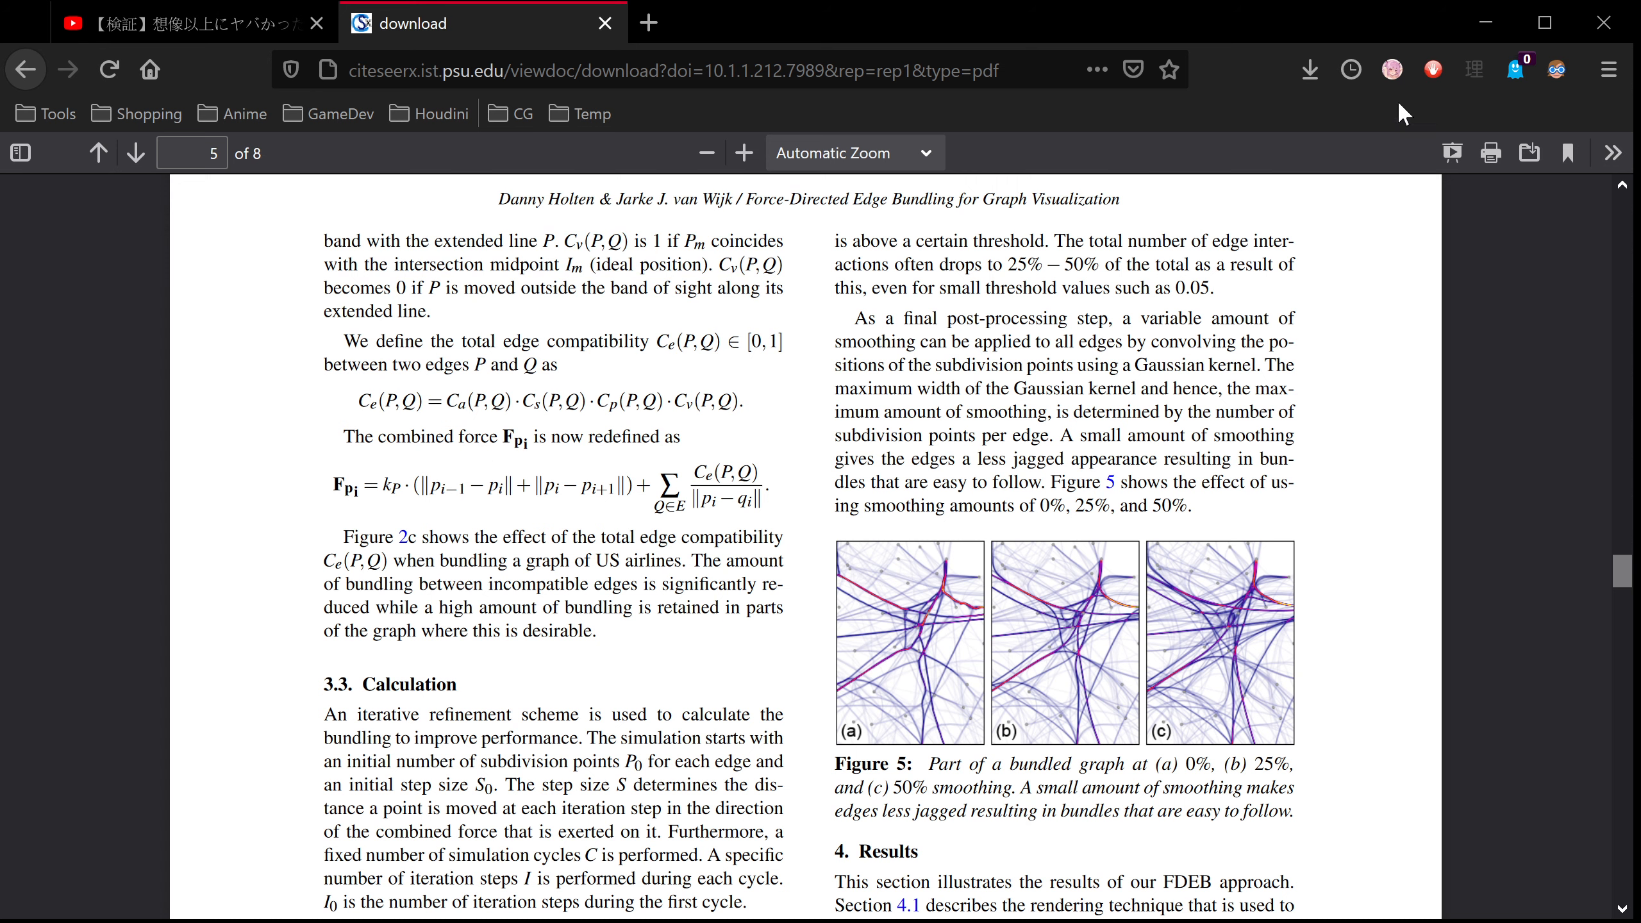
Switch to 14_comp_snippet.vfl in Visual Studio Code and highlight the for loop over prim_count
{"action": "left_click", "coordinate": [1491, 30]}
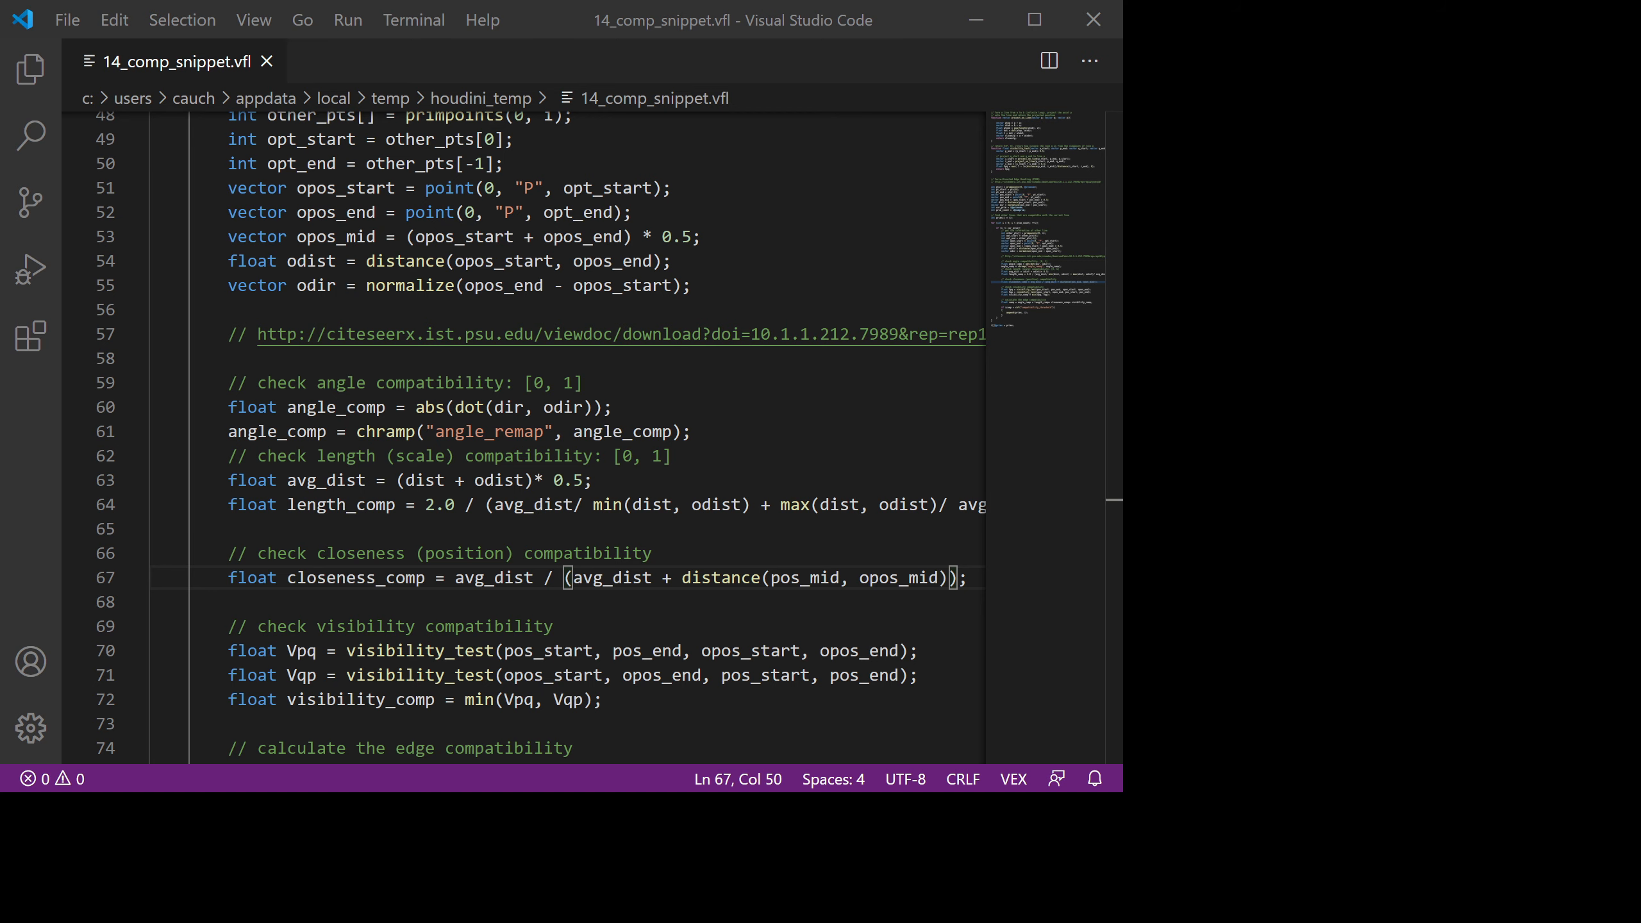
{"action": "scroll", "coordinate": [593, 476], "scroll_direction": "down", "scroll_amount": 5}
{"action": "scroll", "coordinate": [597, 475], "scroll_direction": "up", "scroll_amount": 10}
{"action": "scroll", "coordinate": [596, 475], "scroll_direction": "down", "scroll_amount": 2}
{"action": "left_click_drag", "start_coordinate": [169, 277], "coordinate": [576, 302]}
{"action": "left_click", "coordinate": [464, 288]}
{"action": "left_click", "coordinate": [577, 302]}
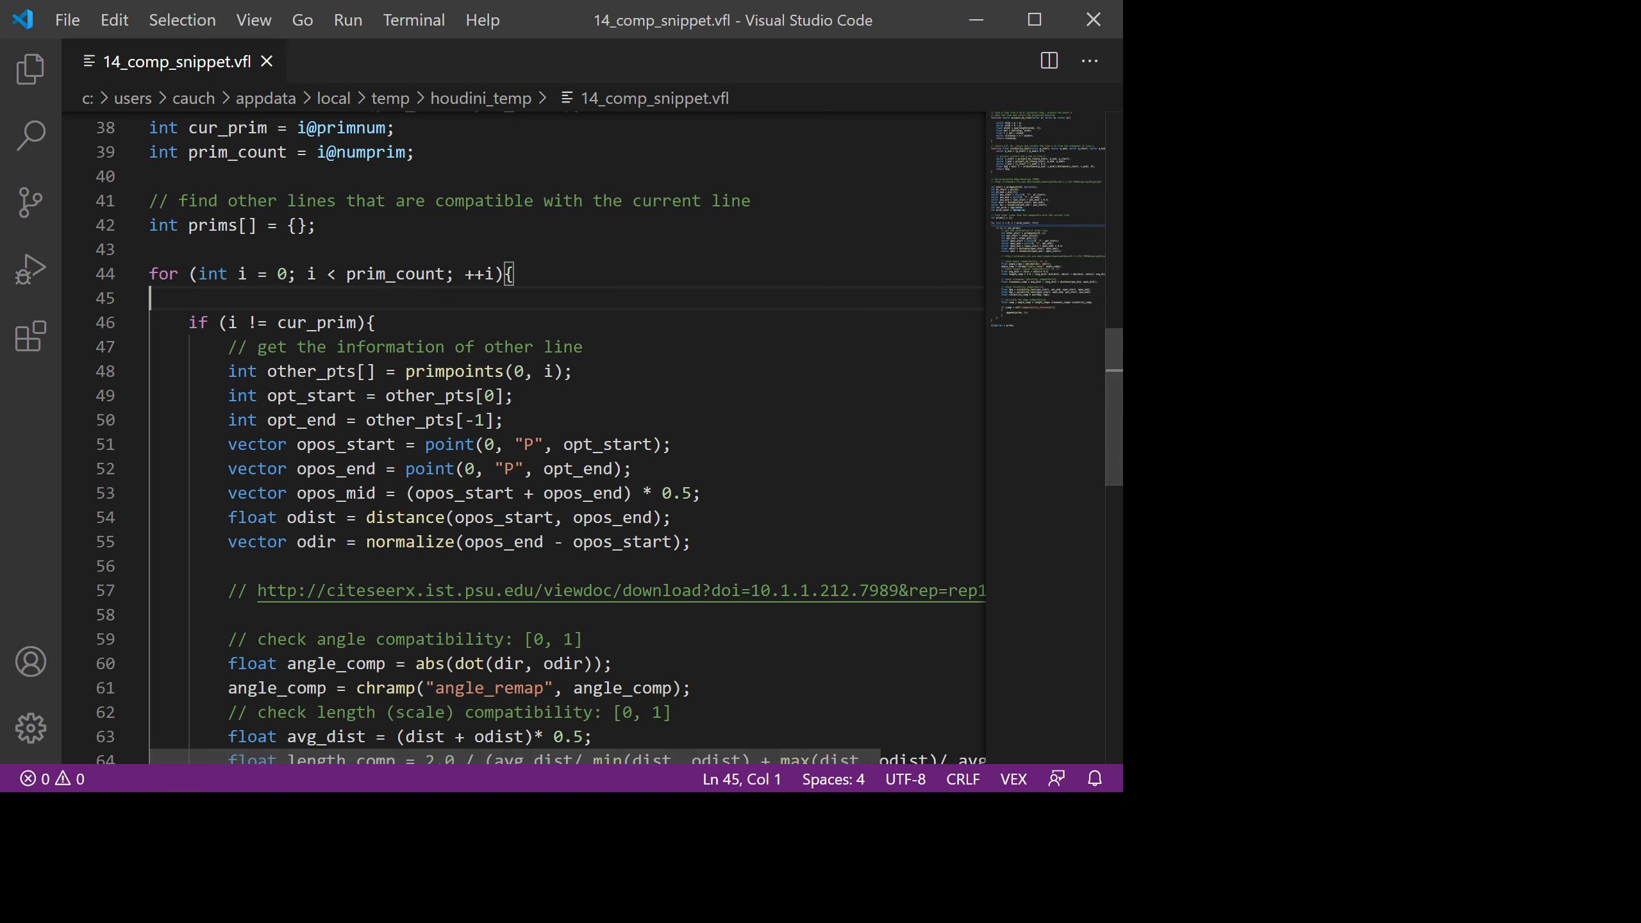
Highlight the if (i != cur_prim) condition on line 46 and review the block it guards
{"action": "scroll", "coordinate": [306, 312], "scroll_direction": "down", "scroll_amount": 2}
{"action": "left_click_drag", "start_coordinate": [269, 195], "coordinate": [417, 198]}
{"action": "left_click", "coordinate": [417, 198]}
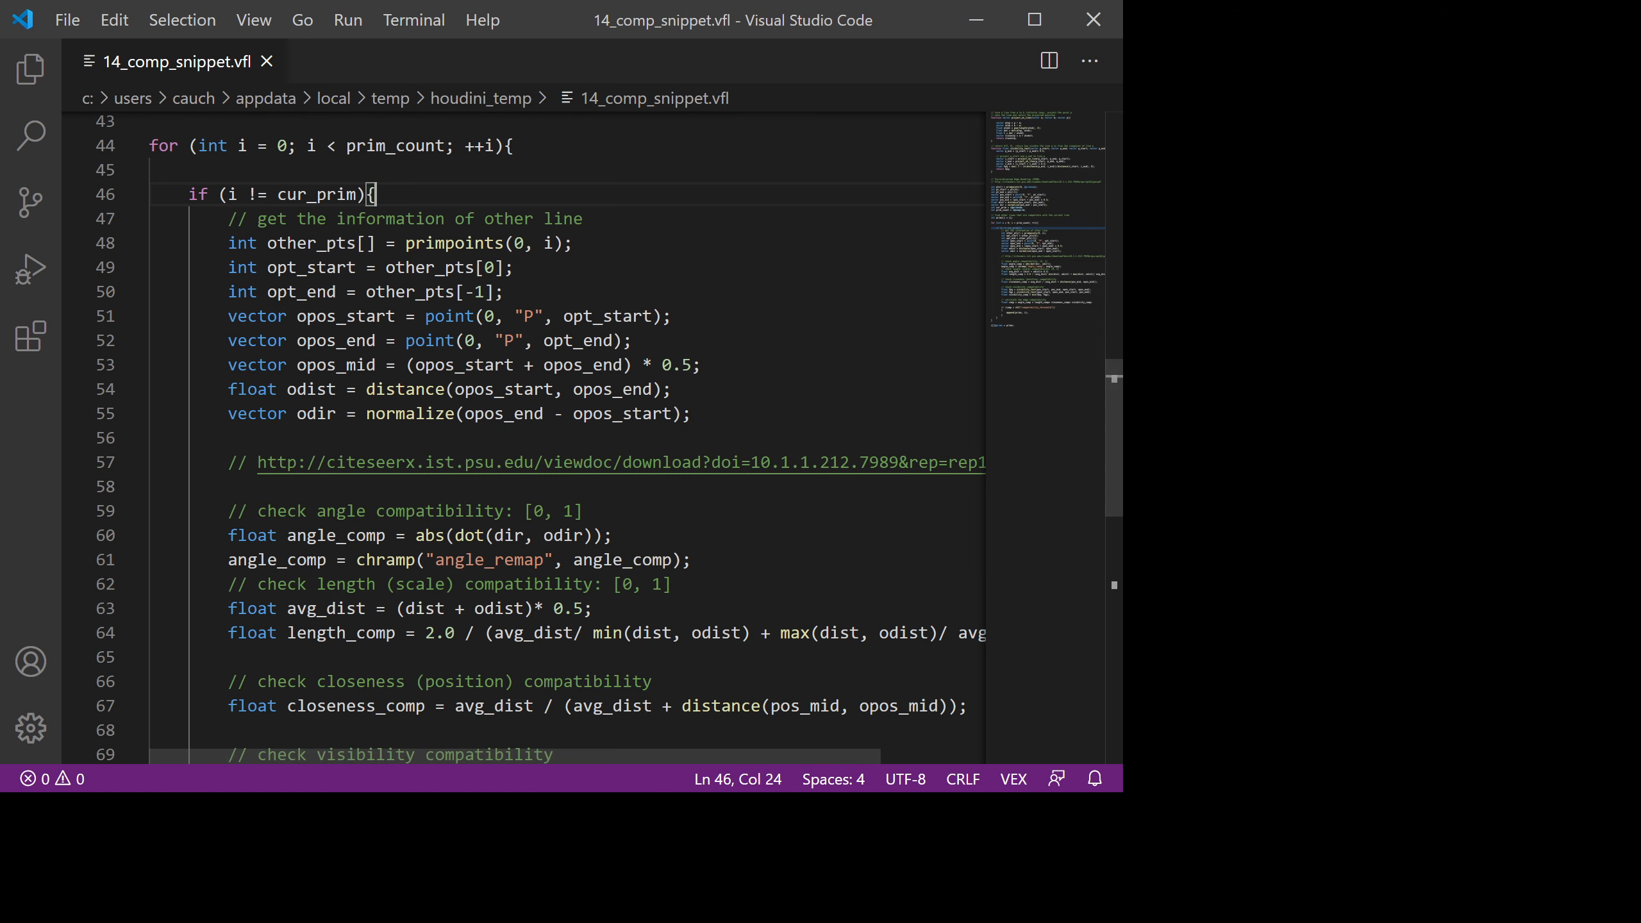
{"action": "left_click_drag", "start_coordinate": [190, 197], "coordinate": [456, 190]}
{"action": "left_click", "coordinate": [458, 190]}
{"action": "left_click_drag", "start_coordinate": [207, 187], "coordinate": [428, 190]}
{"action": "left_click", "coordinate": [428, 190]}
{"action": "left_click_drag", "start_coordinate": [201, 194], "coordinate": [349, 194]}
{"action": "left_click", "coordinate": [387, 195]}
{"action": "left_click", "coordinate": [456, 191]}
{"action": "scroll", "coordinate": [277, 214], "scroll_direction": "down", "scroll_amount": 2}
{"action": "scroll", "coordinate": [362, 219], "scroll_direction": "up", "scroll_amount": 2}
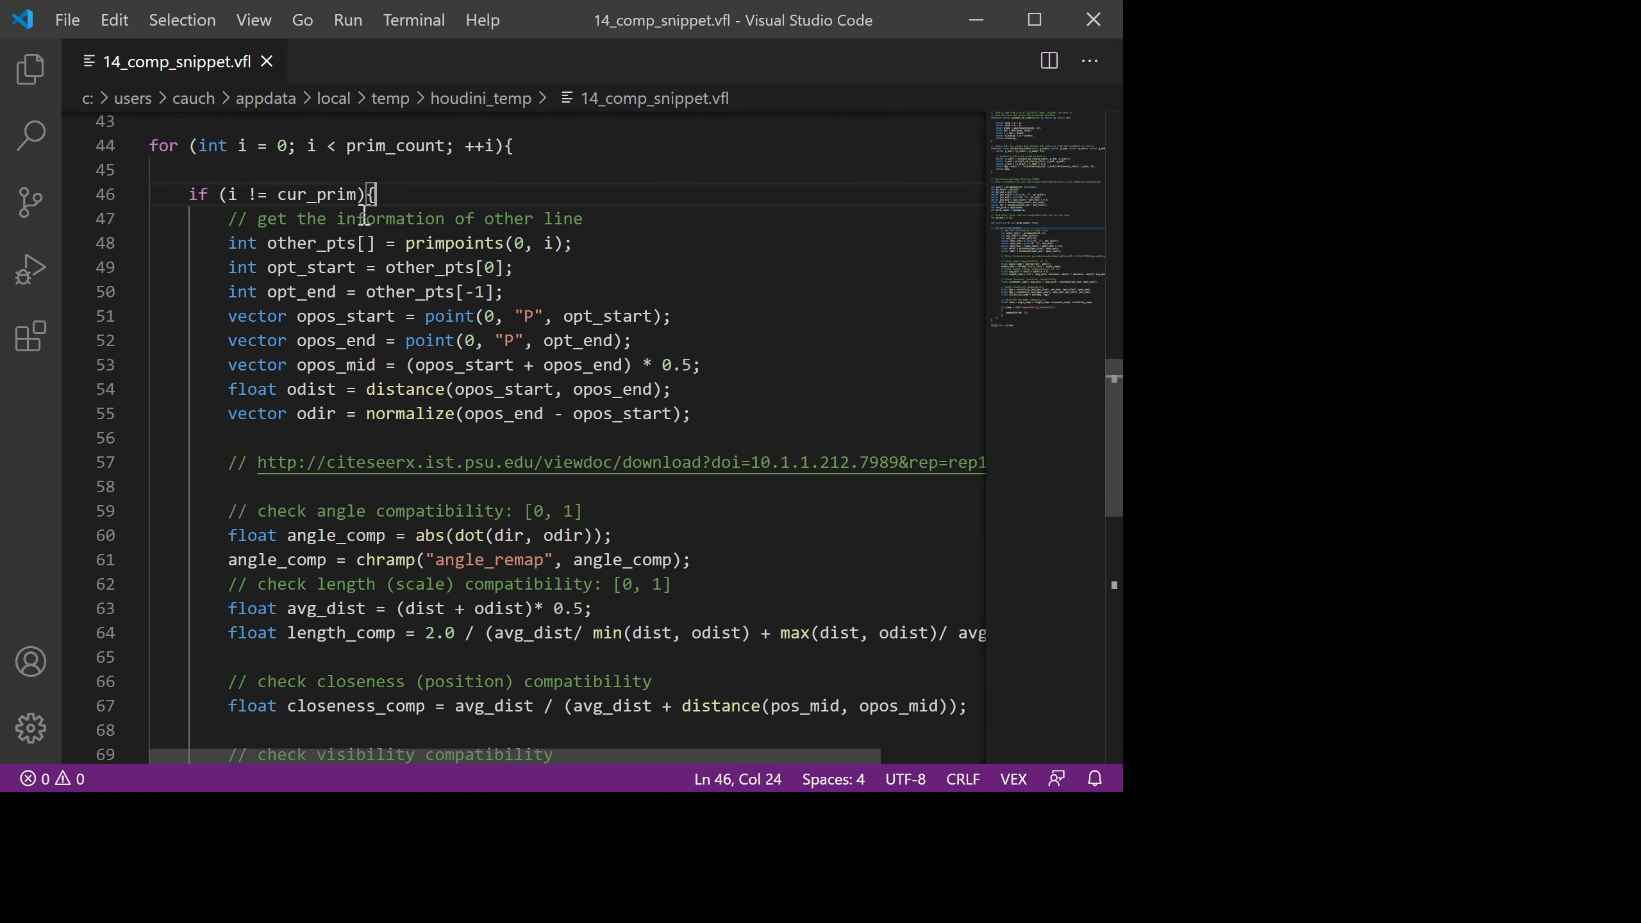
Highlight the primpoints call on line 48 and trace where other_pts is used
{"action": "left_click_drag", "start_coordinate": [231, 239], "coordinate": [524, 241]}
{"action": "left_click", "coordinate": [524, 241]}
{"action": "left_click_drag", "start_coordinate": [268, 240], "coordinate": [524, 242]}
{"action": "left_click", "coordinate": [524, 242]}
{"action": "double_click", "coordinate": [435, 242]}
{"action": "left_click", "coordinate": [288, 242]}
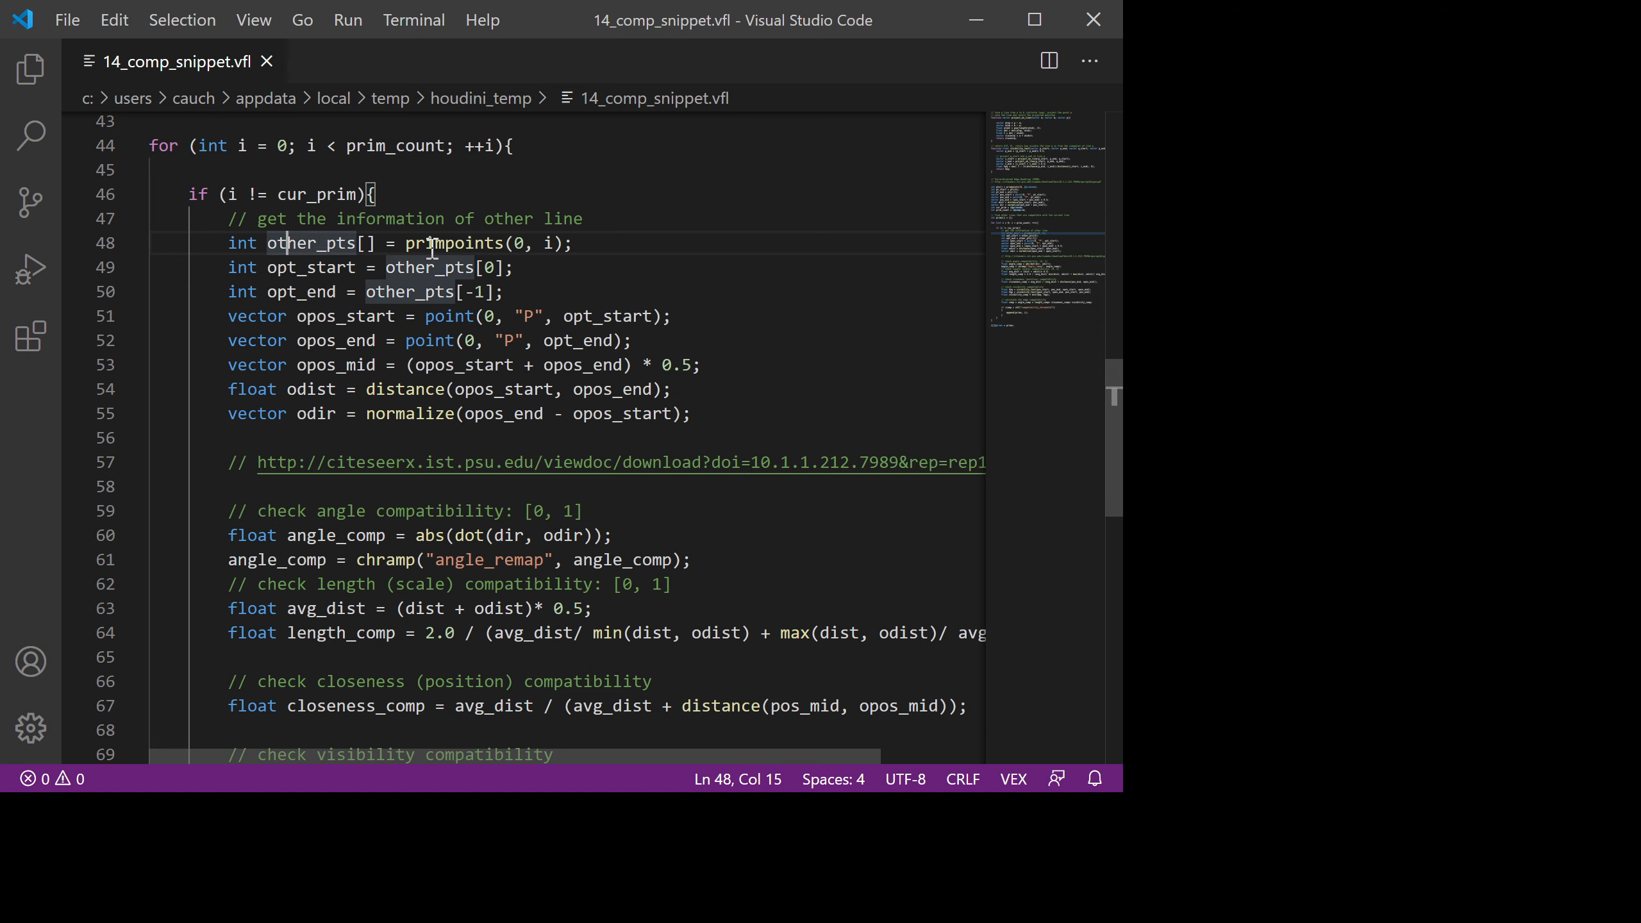
{"action": "left_click", "coordinate": [464, 244]}
{"action": "scroll", "coordinate": [539, 252], "scroll_direction": "down", "scroll_amount": 2}
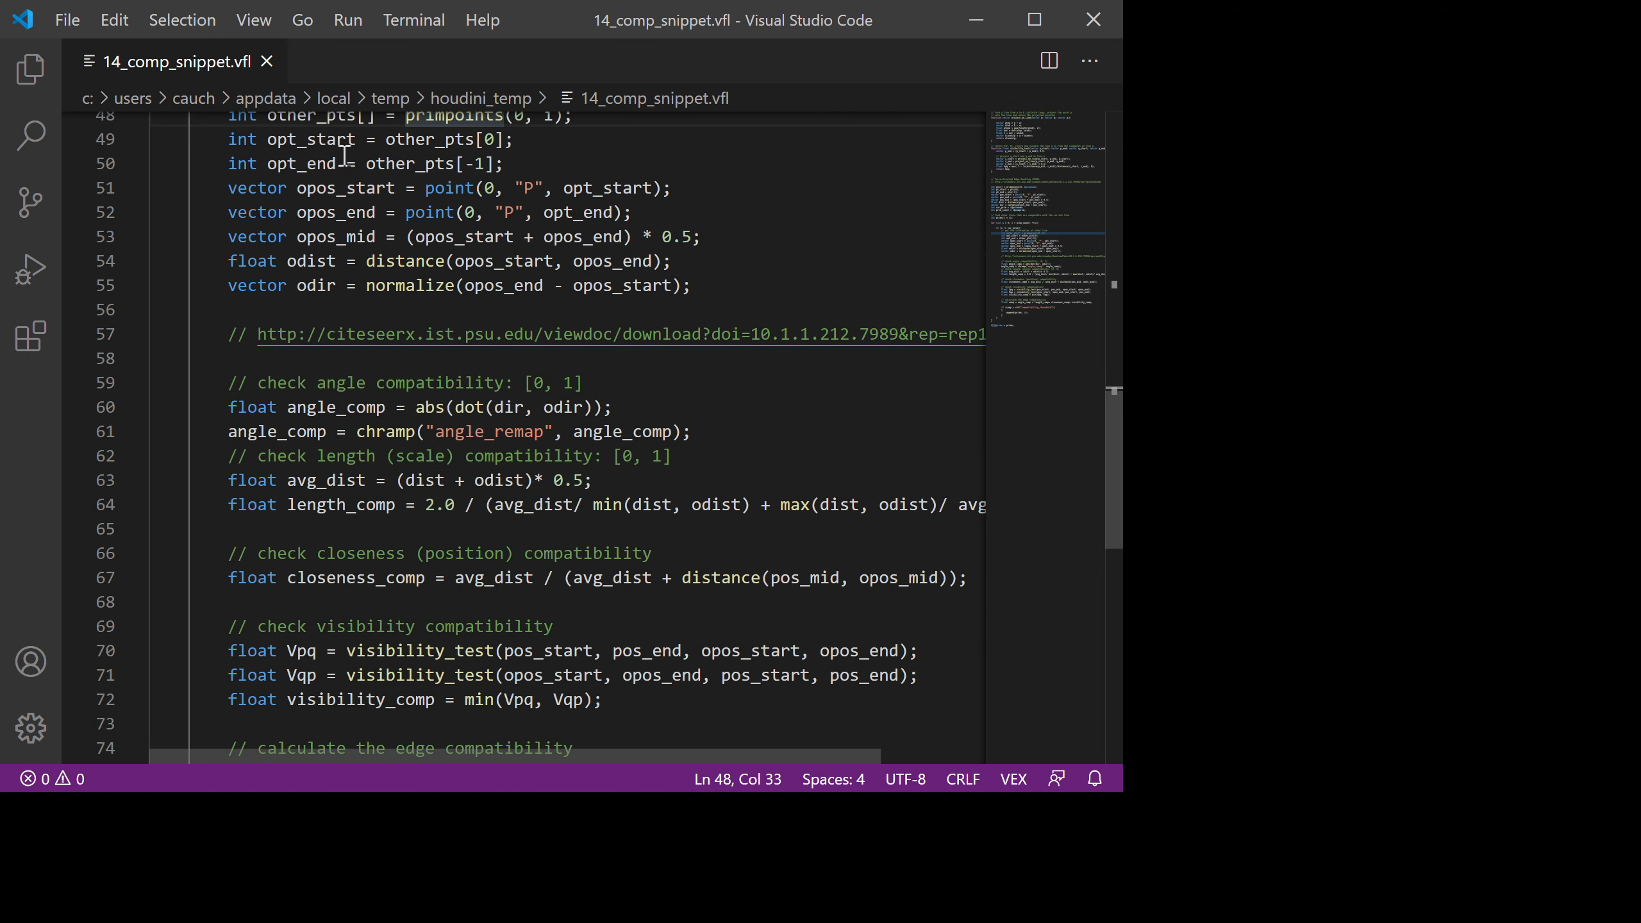
{"action": "scroll", "coordinate": [344, 155], "scroll_direction": "up", "scroll_amount": 2}
{"action": "left_click", "coordinate": [307, 242]}
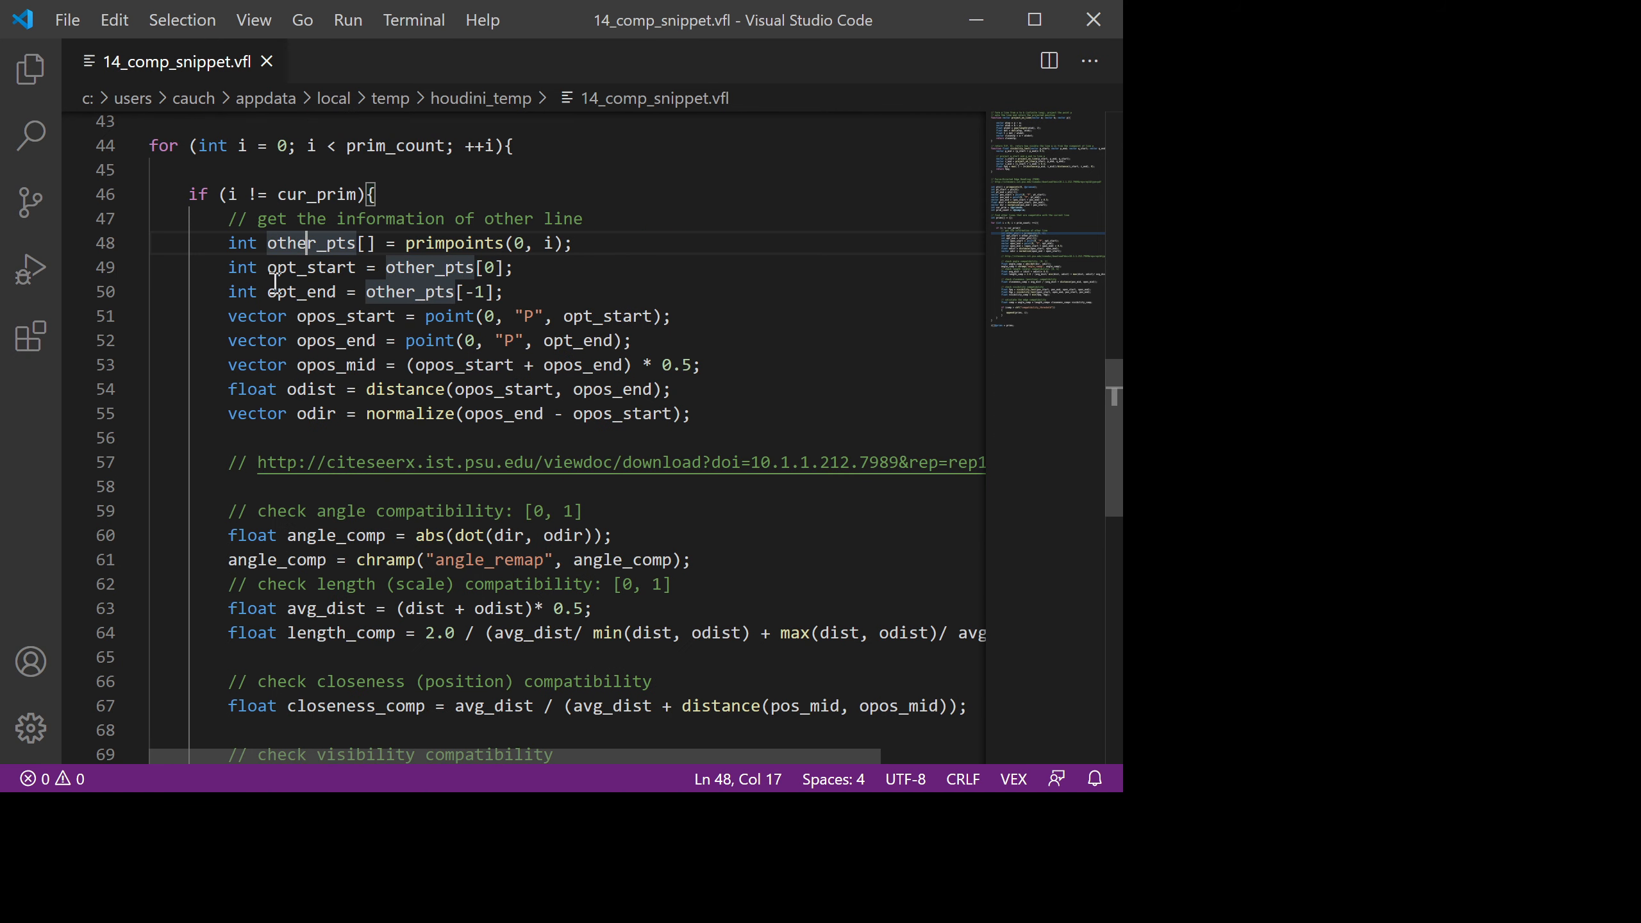
Highlight the opt_start and opt_end assignments that take the first and last points of the other line
{"action": "left_click_drag", "start_coordinate": [268, 272], "coordinate": [427, 276]}
{"action": "left_click", "coordinate": [427, 277]}
{"action": "left_click_drag", "start_coordinate": [289, 293], "coordinate": [521, 294]}
{"action": "left_click", "coordinate": [523, 294]}
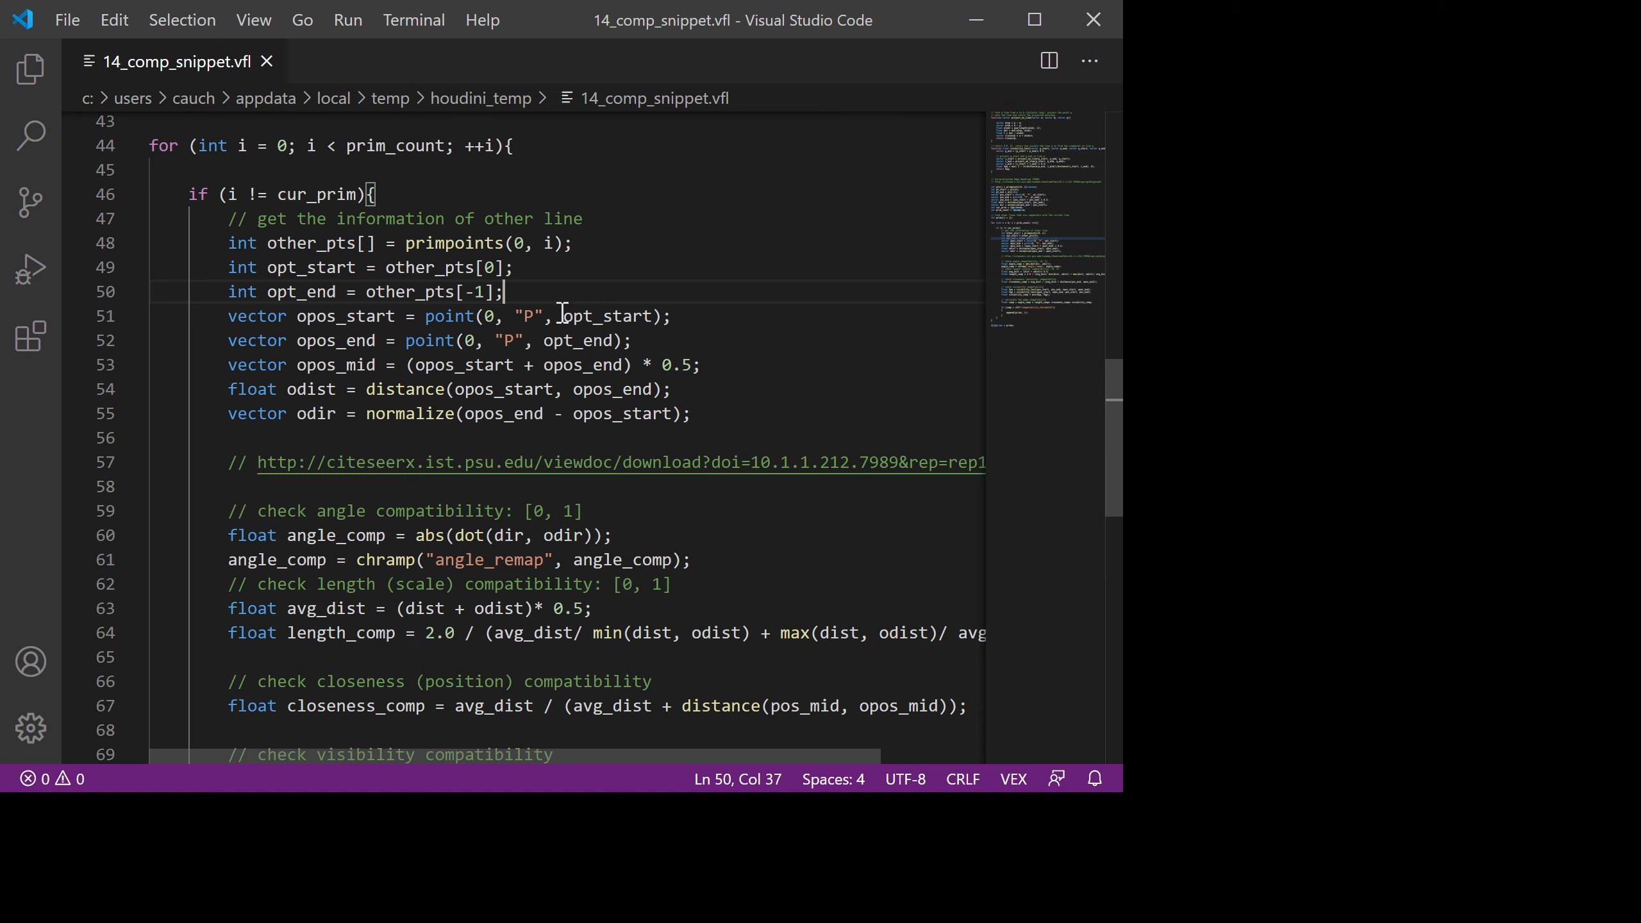
Highlight the other line's position variables and the distance and normalize calls for odist and odir
{"action": "scroll", "coordinate": [510, 287], "scroll_direction": "down", "scroll_amount": 2}
{"action": "left_click_drag", "start_coordinate": [297, 194], "coordinate": [603, 238]}
{"action": "left_click", "coordinate": [603, 237]}
{"action": "left_click_drag", "start_coordinate": [290, 262], "coordinate": [446, 262]}
{"action": "left_click", "coordinate": [445, 262]}
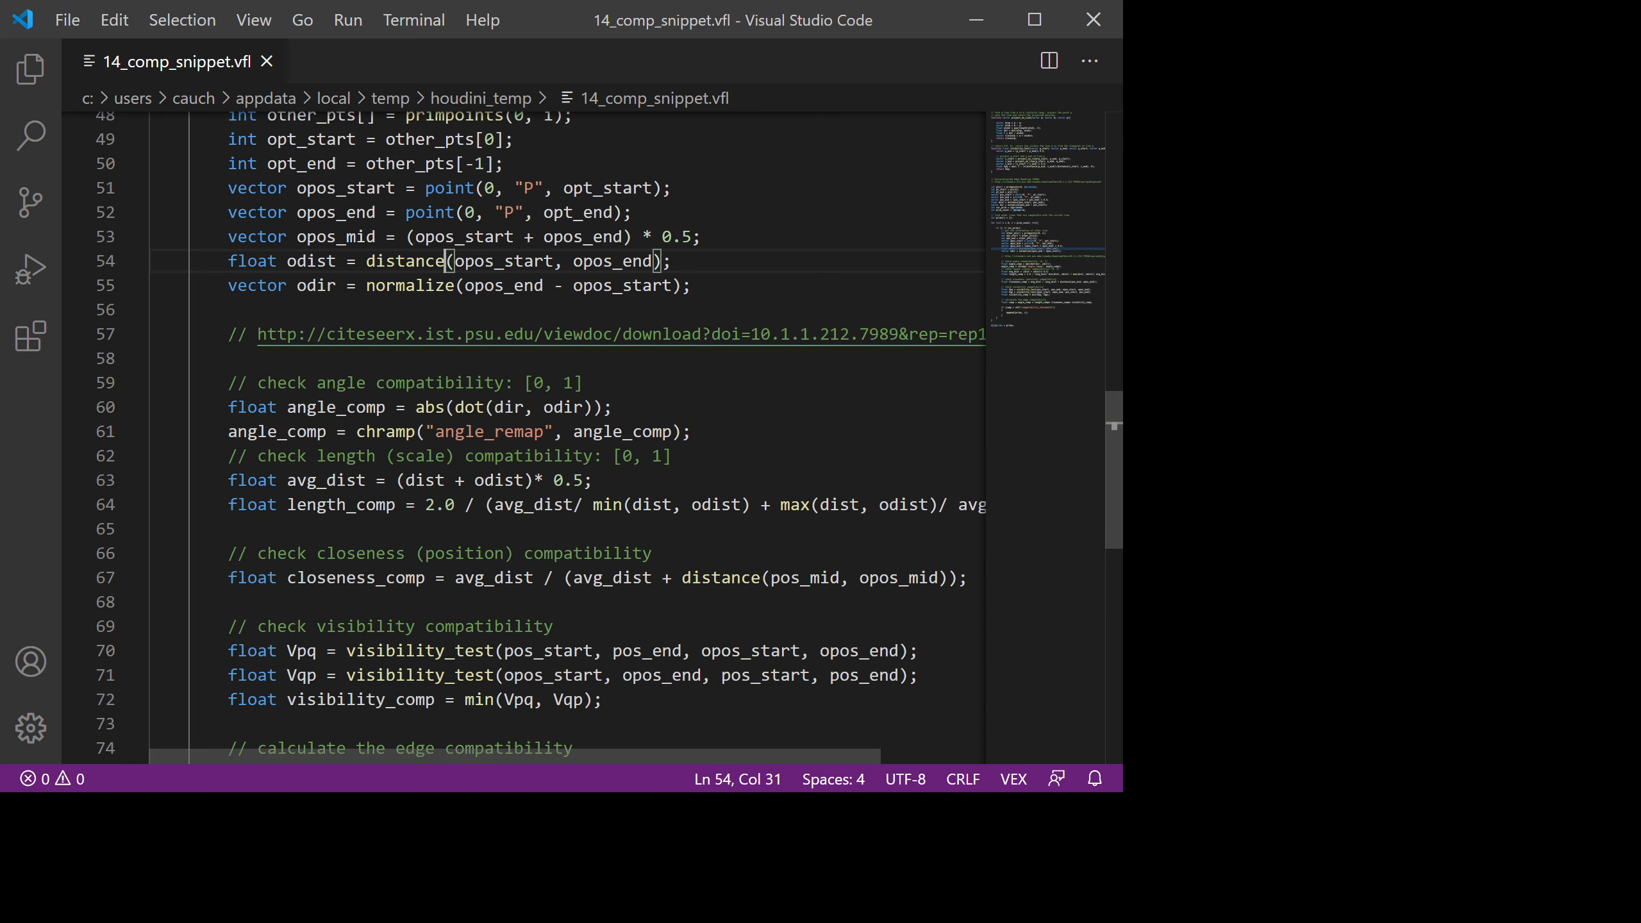
{"action": "double_click", "coordinate": [414, 261]}
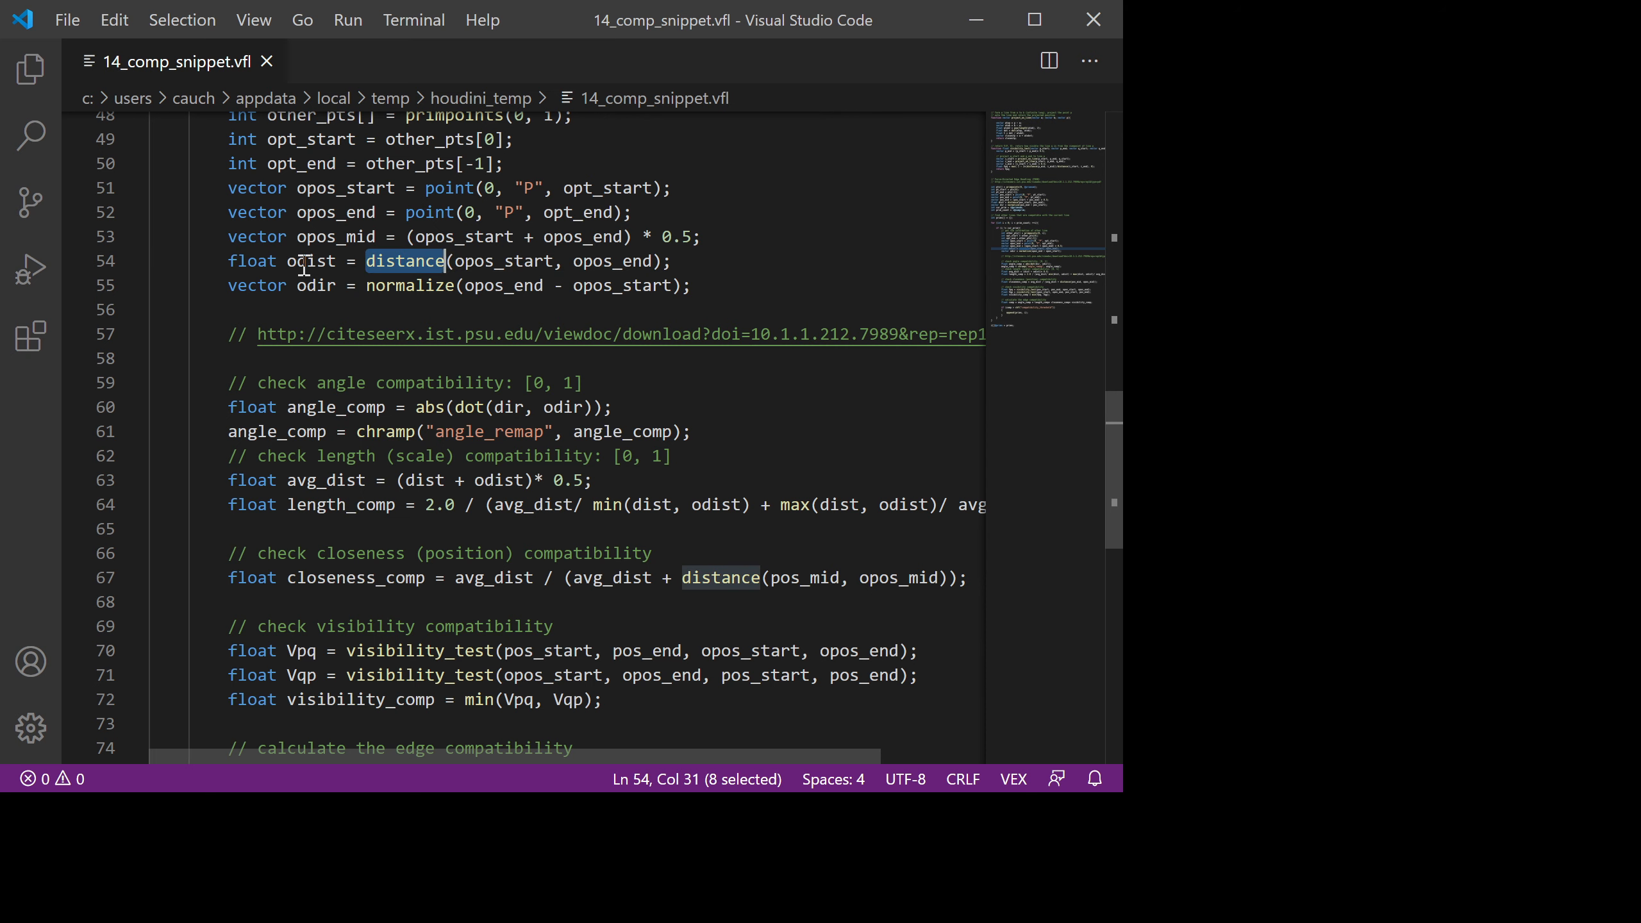
{"action": "double_click", "coordinate": [429, 288]}
Highlight the angle compatibility code and insert a blank line between it and the length compatibility comment
{"action": "scroll", "coordinate": [589, 313], "scroll_direction": "down", "scroll_amount": 2}
{"action": "scroll", "coordinate": [428, 279], "scroll_direction": "down", "scroll_amount": 2}
{"action": "scroll", "coordinate": [402, 221], "scroll_direction": "up", "scroll_amount": 2}
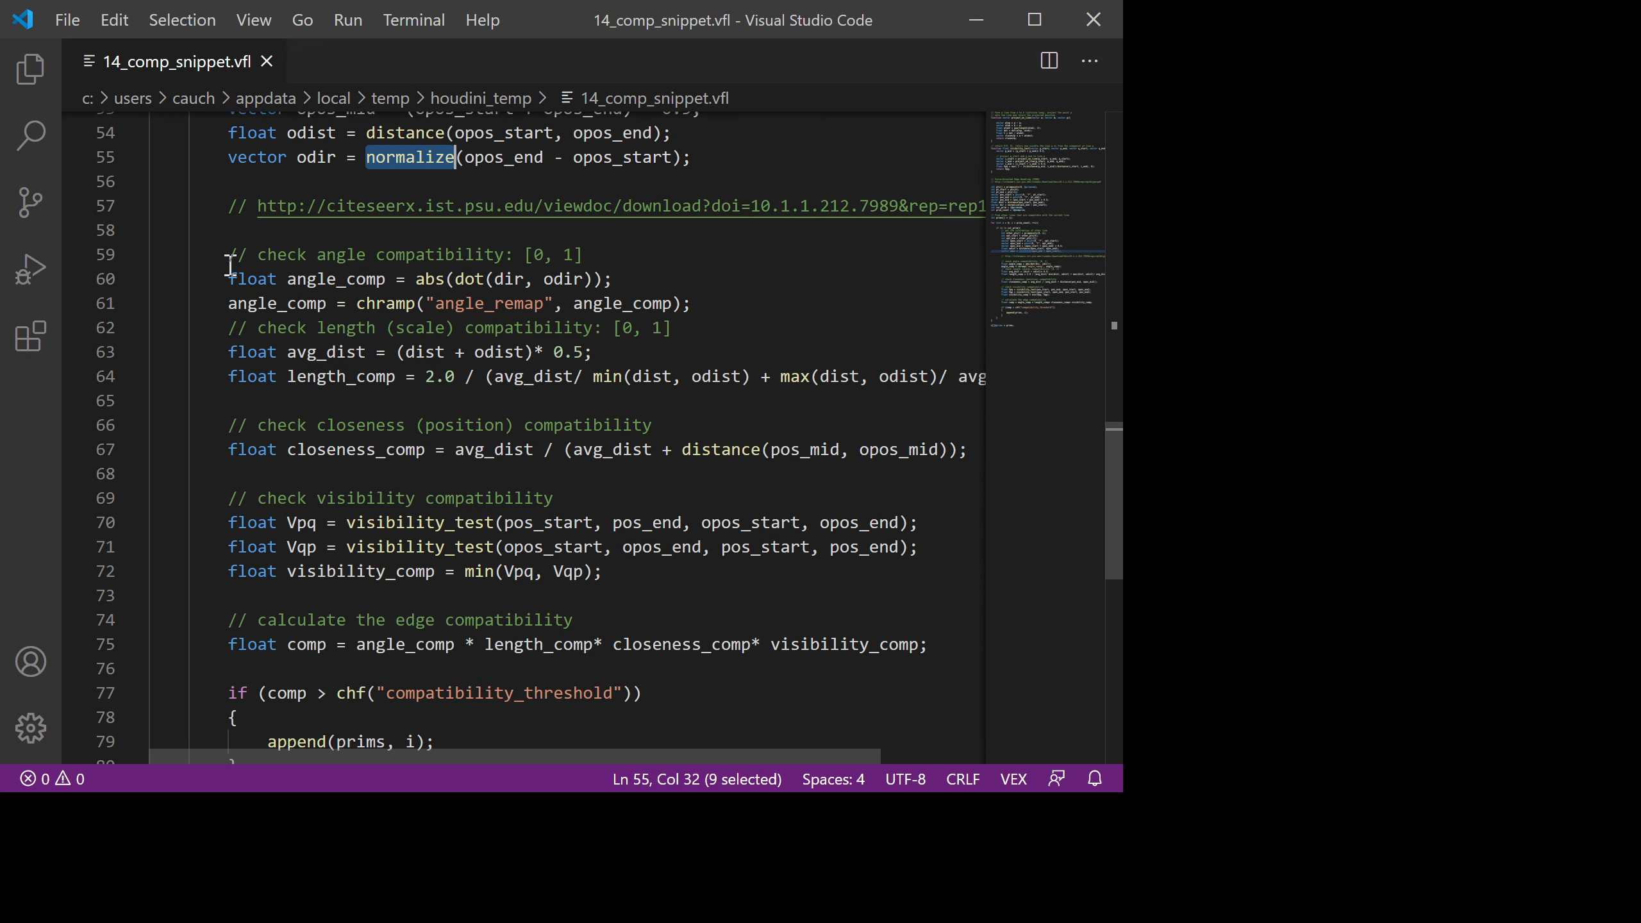
{"action": "left_click_drag", "start_coordinate": [234, 265], "coordinate": [733, 322]}
{"action": "left_click", "coordinate": [733, 323]}
{"action": "left_click_drag", "start_coordinate": [230, 254], "coordinate": [707, 305]}
{"action": "left_click", "coordinate": [725, 305]}
{"action": "key", "text": "Return"}
Read the length compatibility code through to the end of the length_comp expression
{"action": "left_click_drag", "start_coordinate": [229, 256], "coordinate": [689, 256]}
{"action": "left_click", "coordinate": [750, 297]}
{"action": "left_click_drag", "start_coordinate": [752, 303], "coordinate": [998, 291]}
{"action": "scroll", "coordinate": [607, 344], "scroll_direction": "down", "scroll_amount": 2}
{"action": "left_click", "coordinate": [362, 323]}
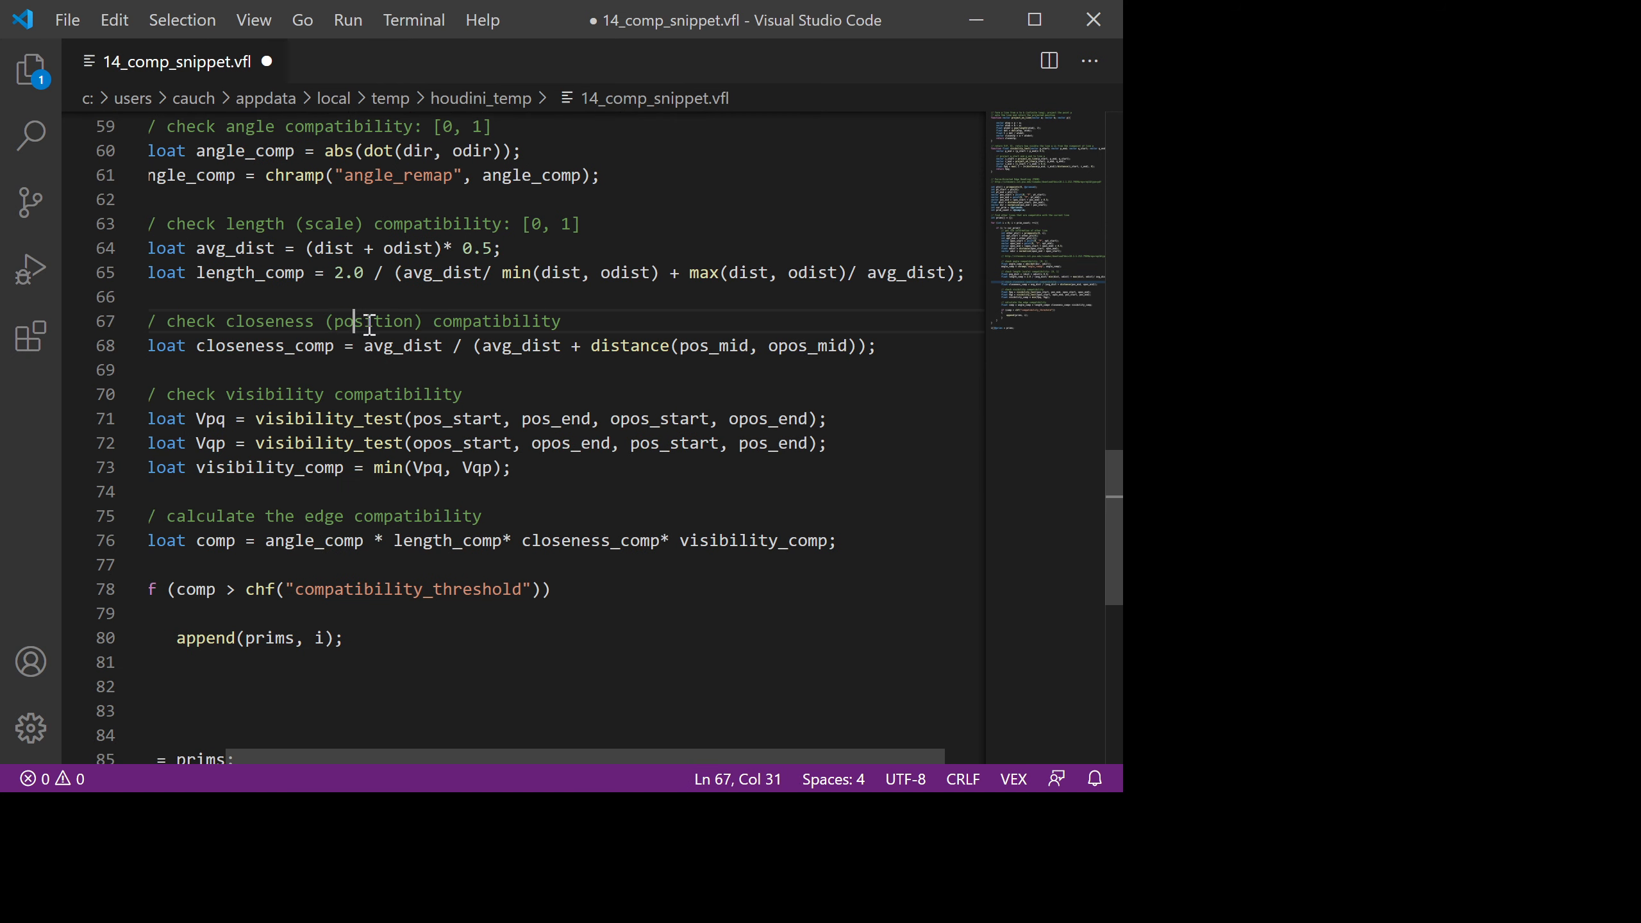
Highlight the closeness compatibility code and the visibility_test calls that feed visibility_comp
{"action": "left_click_drag", "start_coordinate": [152, 314], "coordinate": [686, 359]}
{"action": "left_click", "coordinate": [687, 360]}
{"action": "left_click_drag", "start_coordinate": [249, 329], "coordinate": [551, 376]}
{"action": "left_click", "coordinate": [770, 392]}
{"action": "left_click_drag", "start_coordinate": [276, 395], "coordinate": [705, 471]}
{"action": "left_click", "coordinate": [705, 470]}
{"action": "left_click", "coordinate": [553, 444]}
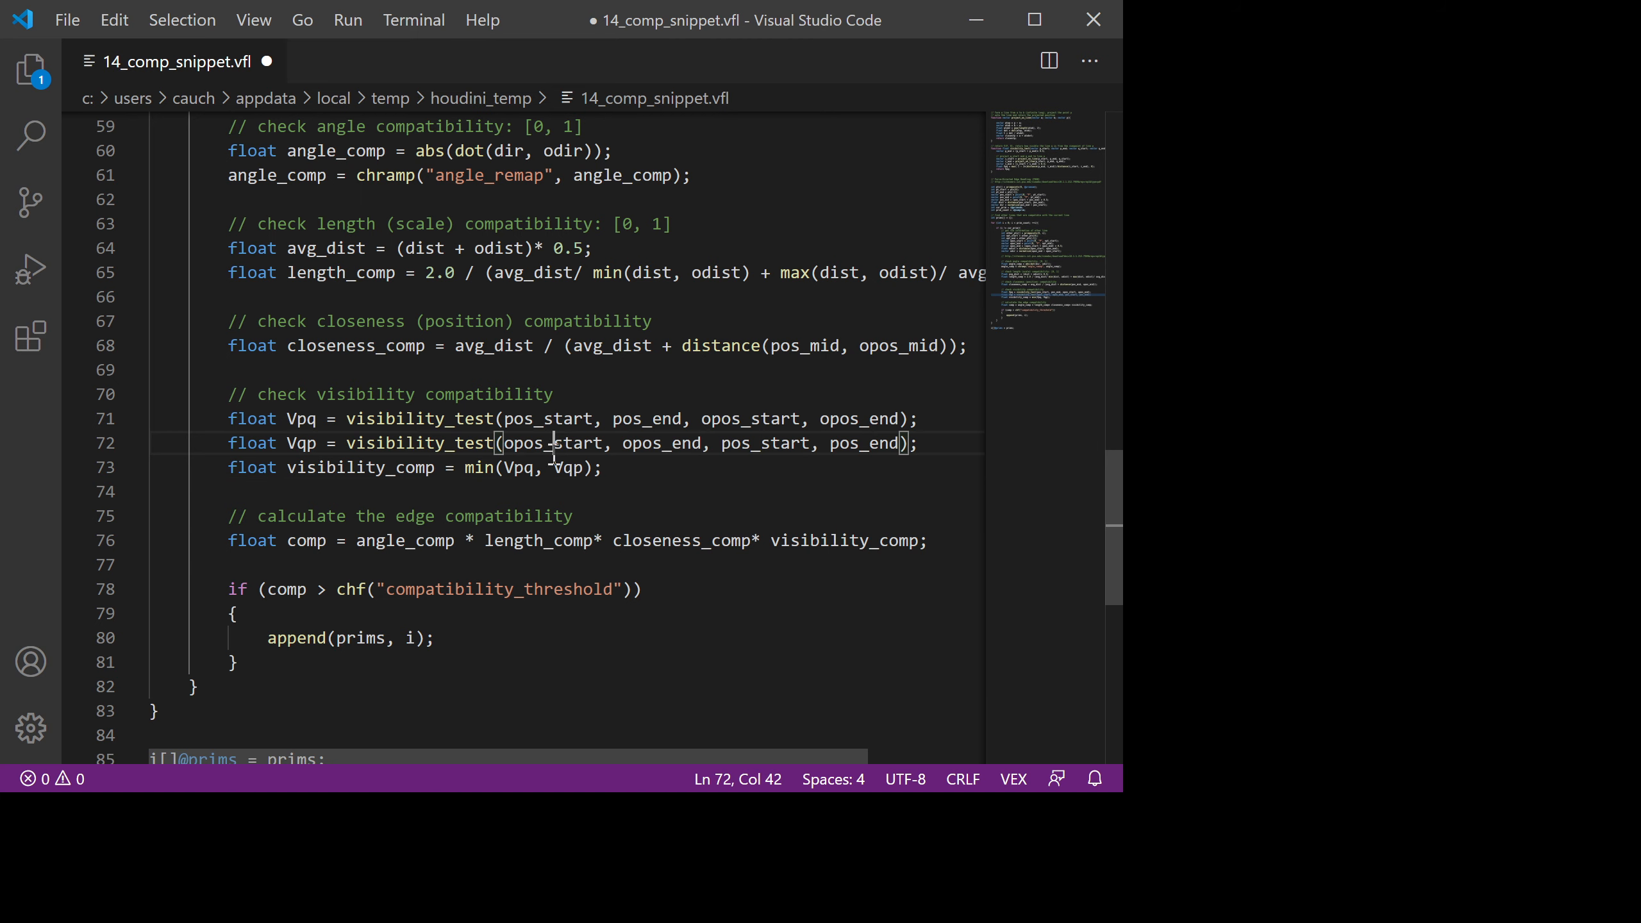
Highlight the comp product of the four compatibility values and the compatibility_threshold check on line 78
{"action": "left_click_drag", "start_coordinate": [209, 540], "coordinate": [956, 540]}
{"action": "left_click", "coordinate": [555, 590]}
{"action": "double_click", "coordinate": [554, 590]}
{"action": "left_click", "coordinate": [357, 590]}
{"action": "left_click", "coordinate": [228, 590]}
{"action": "left_click", "coordinate": [492, 590]}
{"action": "left_click_drag", "start_coordinate": [344, 590], "coordinate": [630, 589]}
{"action": "left_click", "coordinate": [630, 589]}
Examine the append(prims, i) statement together with the threshold condition that triggers it
{"action": "left_click", "coordinate": [268, 638]}
{"action": "left_click", "coordinate": [408, 637]}
{"action": "left_click", "coordinate": [464, 589]}
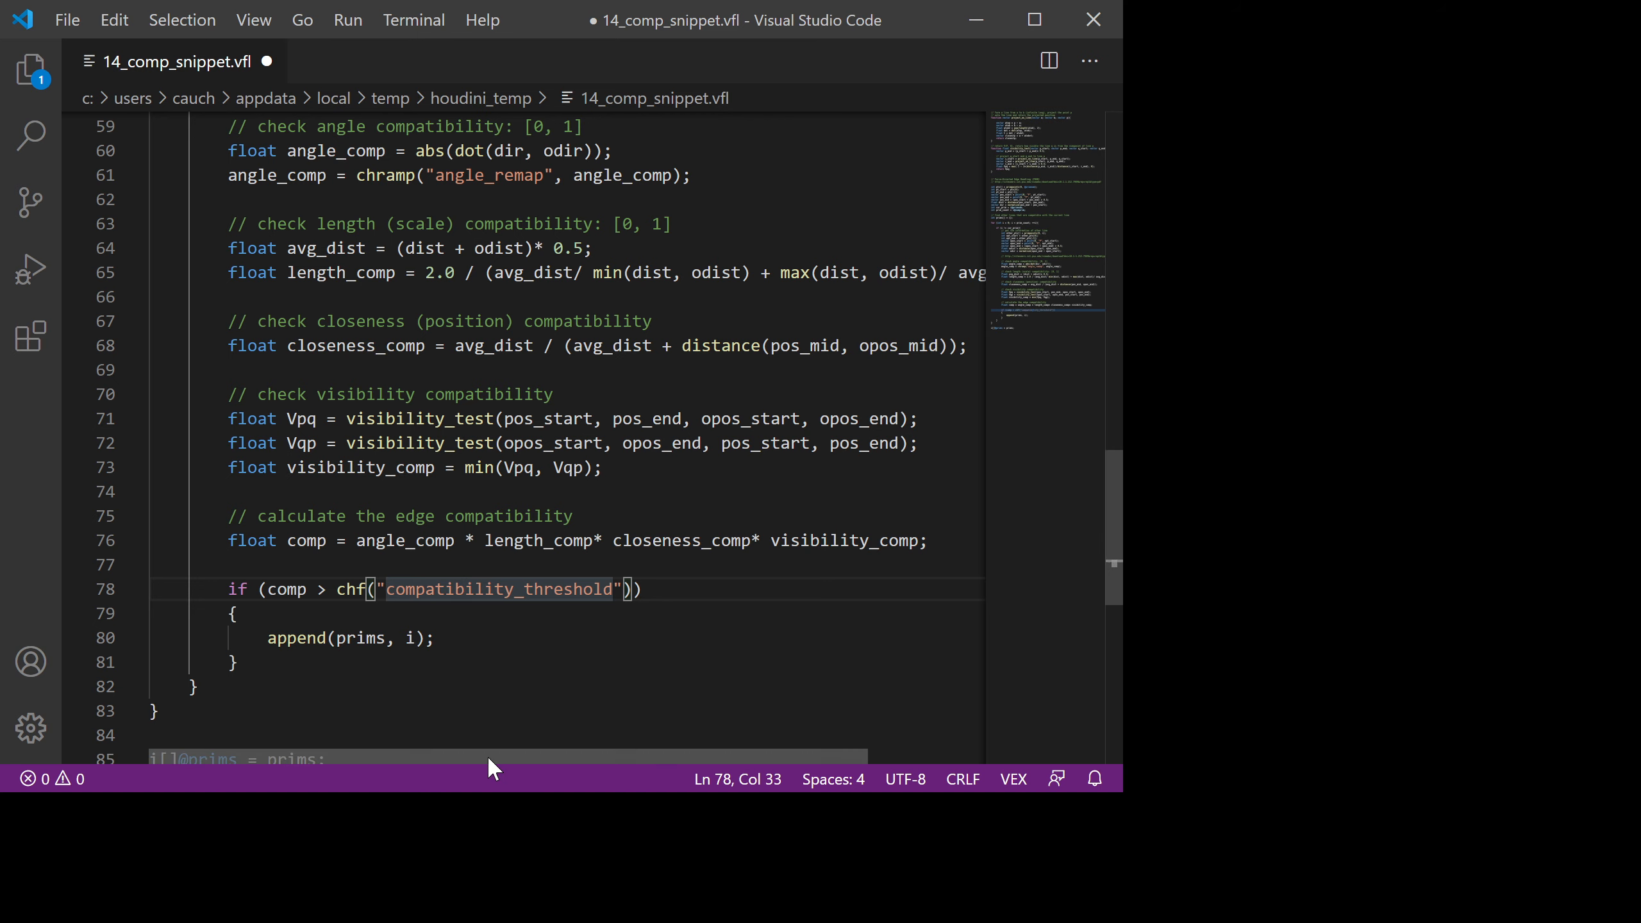
{"action": "left_click", "coordinate": [277, 636]}
{"action": "double_click", "coordinate": [356, 636]}
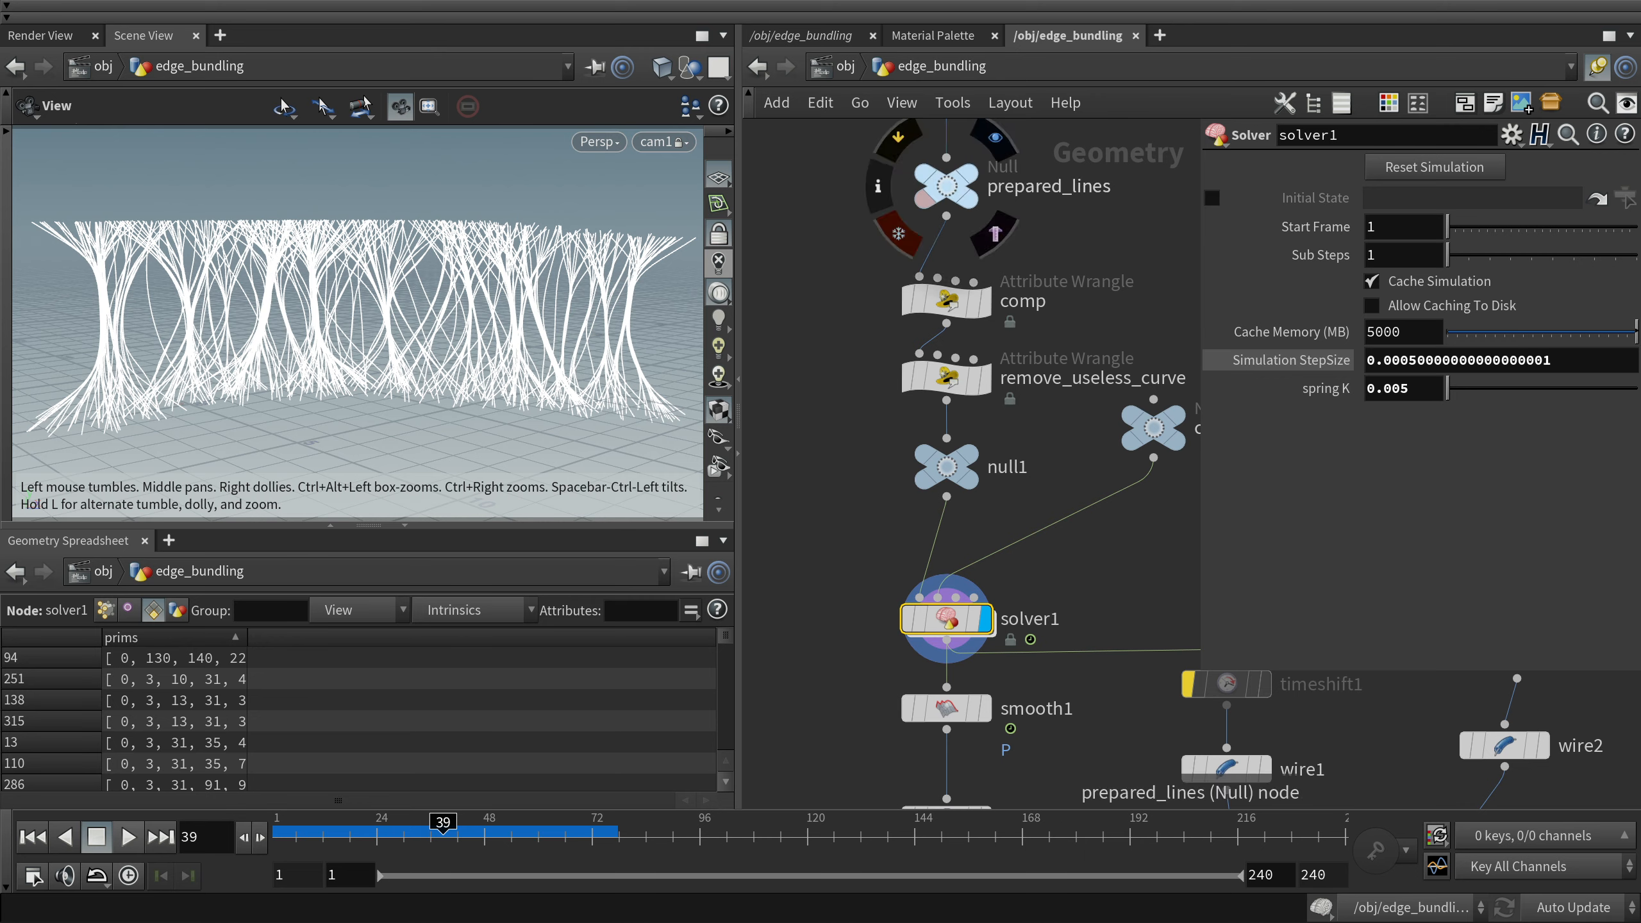
Switch to Houdini, select the comp wrangle, and widen the prims column in the Geometry Spreadsheet
{"action": "left_click", "coordinate": [947, 186]}
{"action": "left_click_drag", "start_coordinate": [864, 553], "coordinate": [1005, 595]}
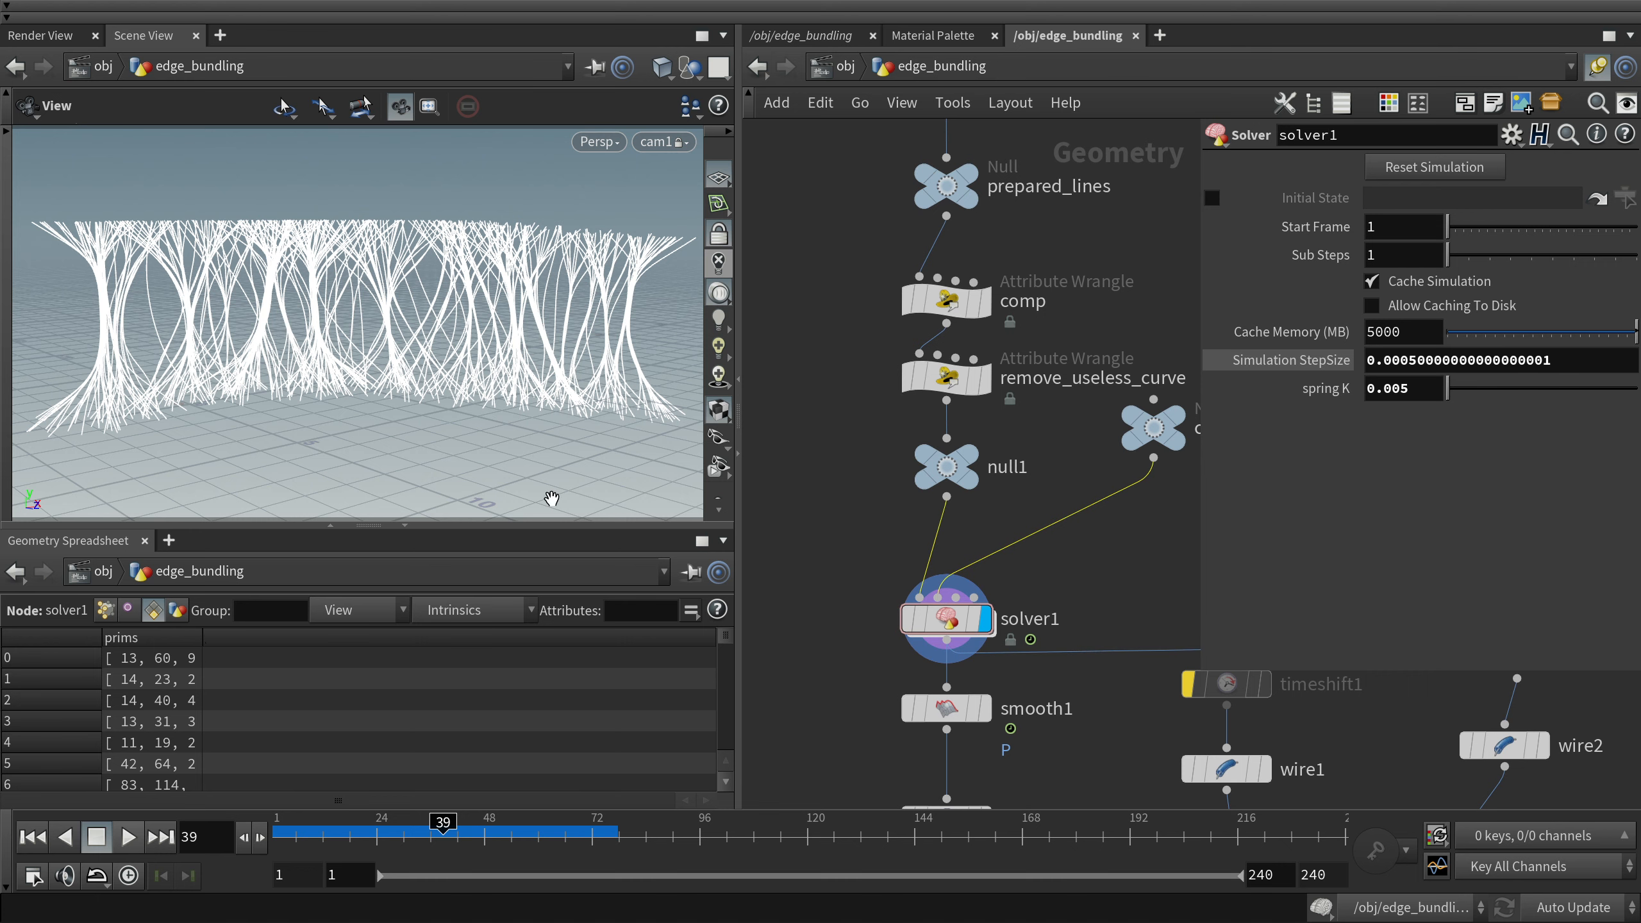
{"action": "left_click", "coordinate": [947, 299]}
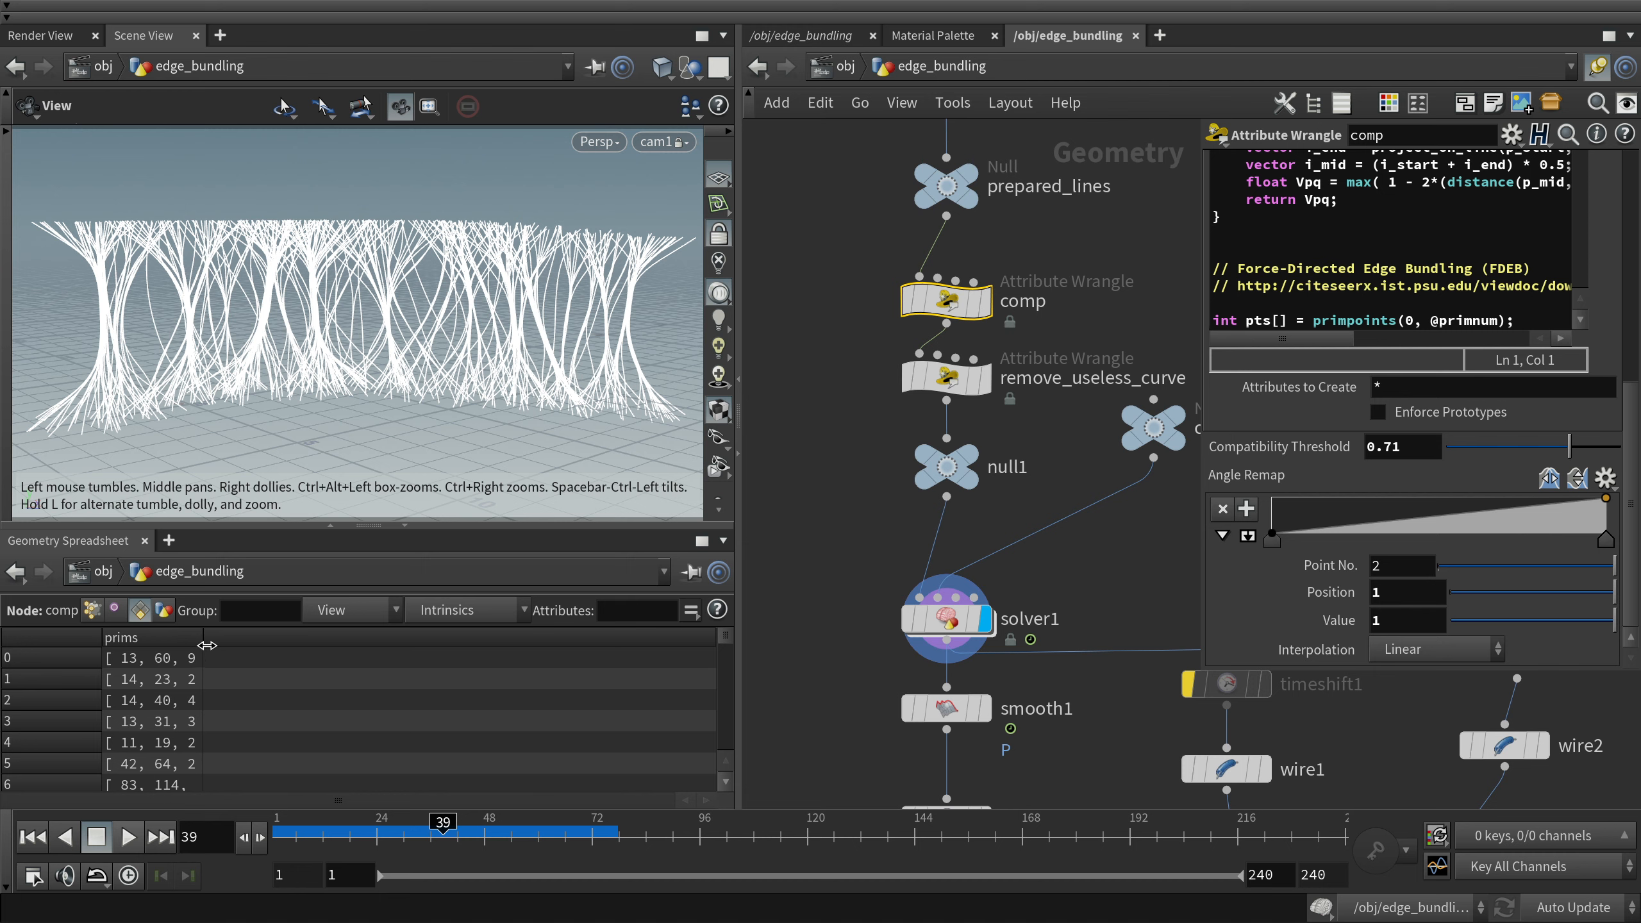
{"action": "left_click_drag", "start_coordinate": [206, 645], "coordinate": [319, 645]}
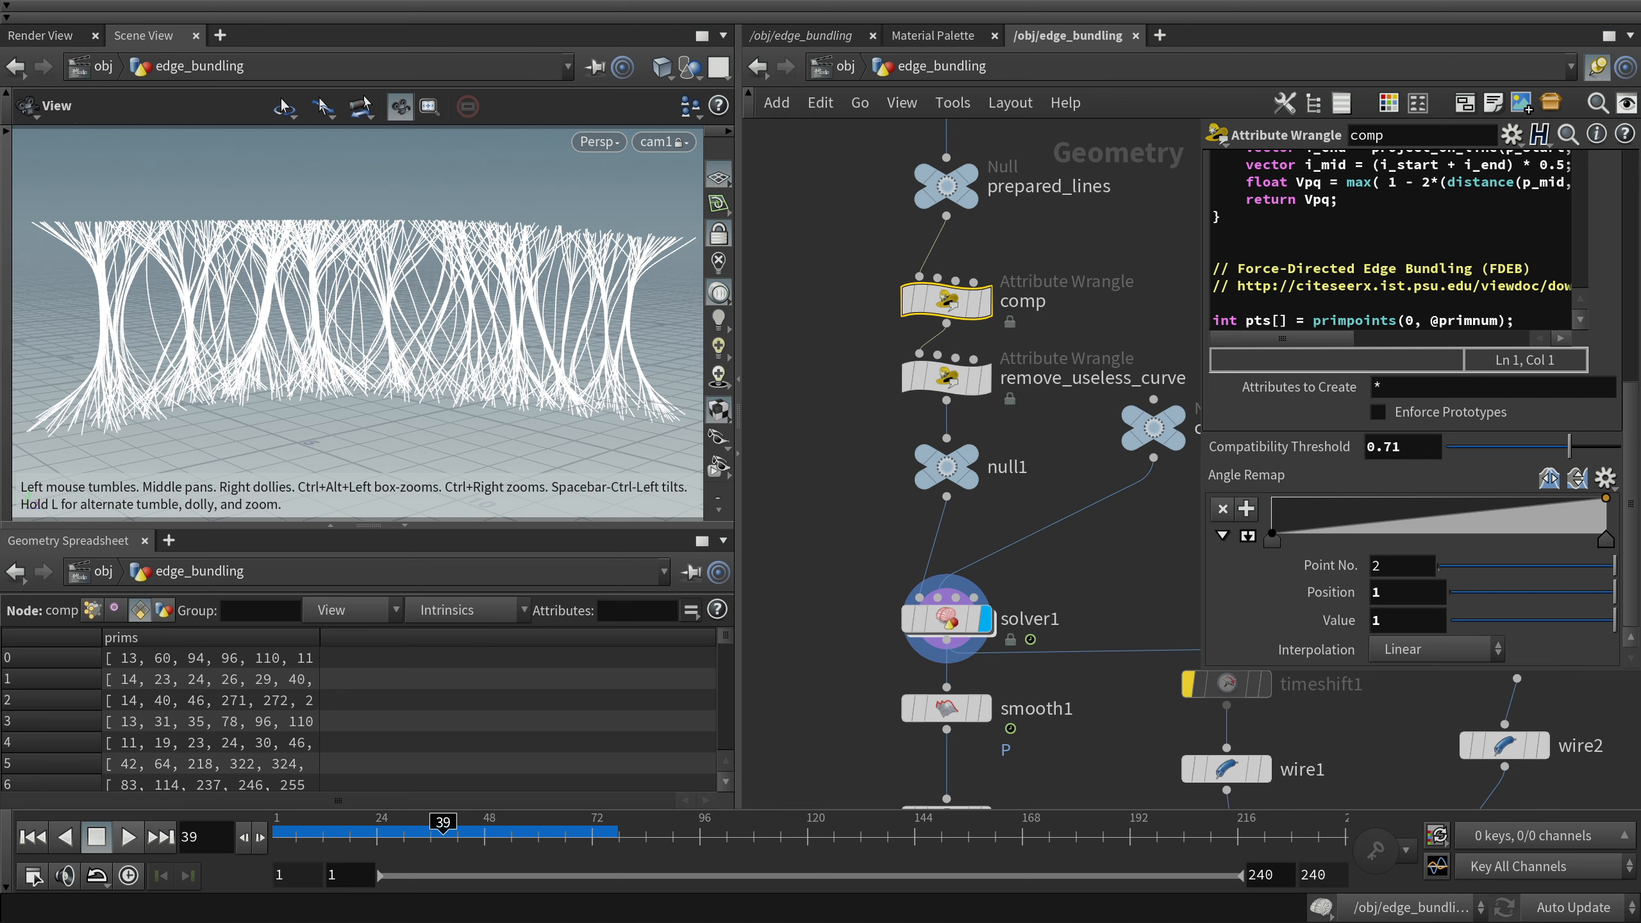
Look over the closeness function nodes beside the main network and switch back to page 5 of the paper
{"action": "scroll", "coordinate": [1066, 282], "scroll_direction": "down", "scroll_amount": 4}
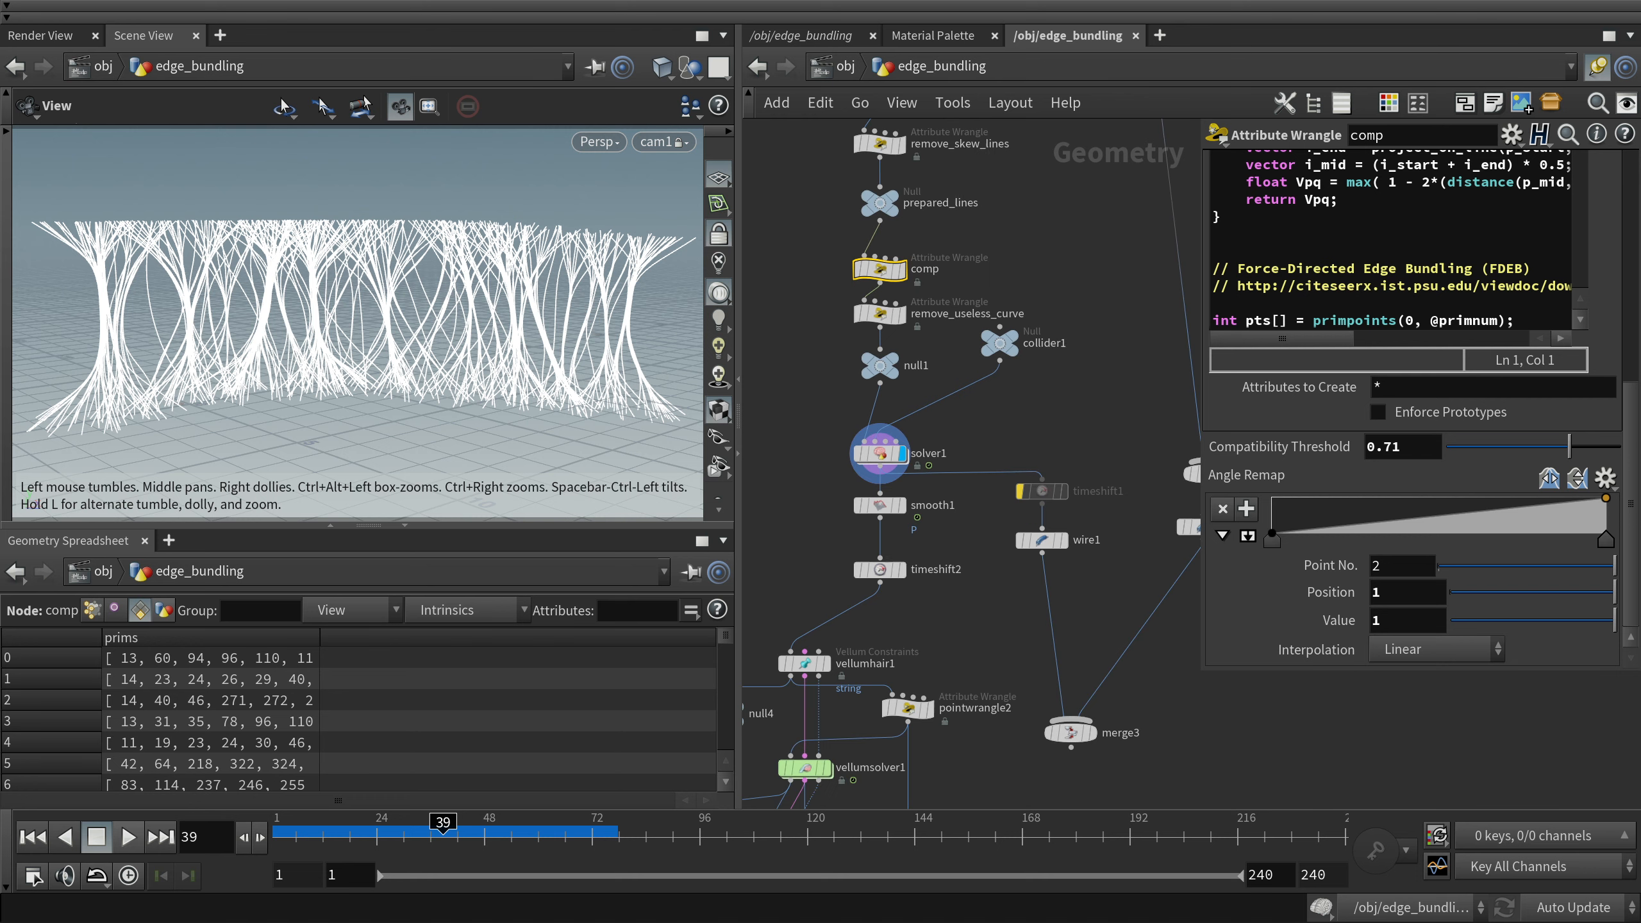
{"action": "middle_click_drag", "start_coordinate": [819, 249], "coordinate": [983, 277]}
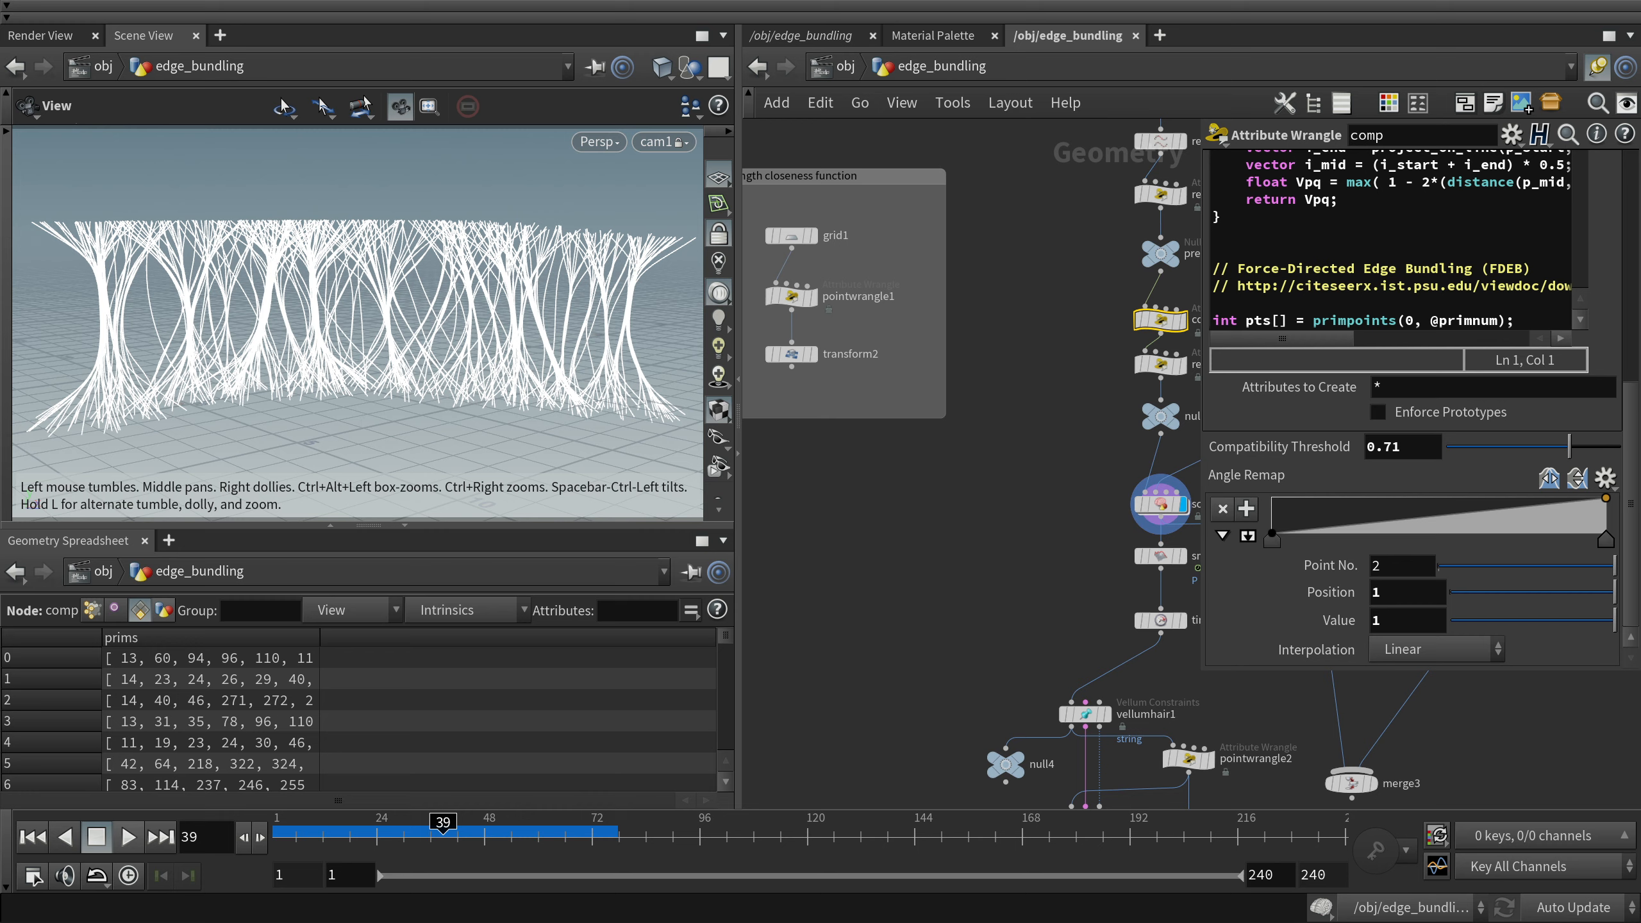
{"action": "key", "text": "alt+Tab"}
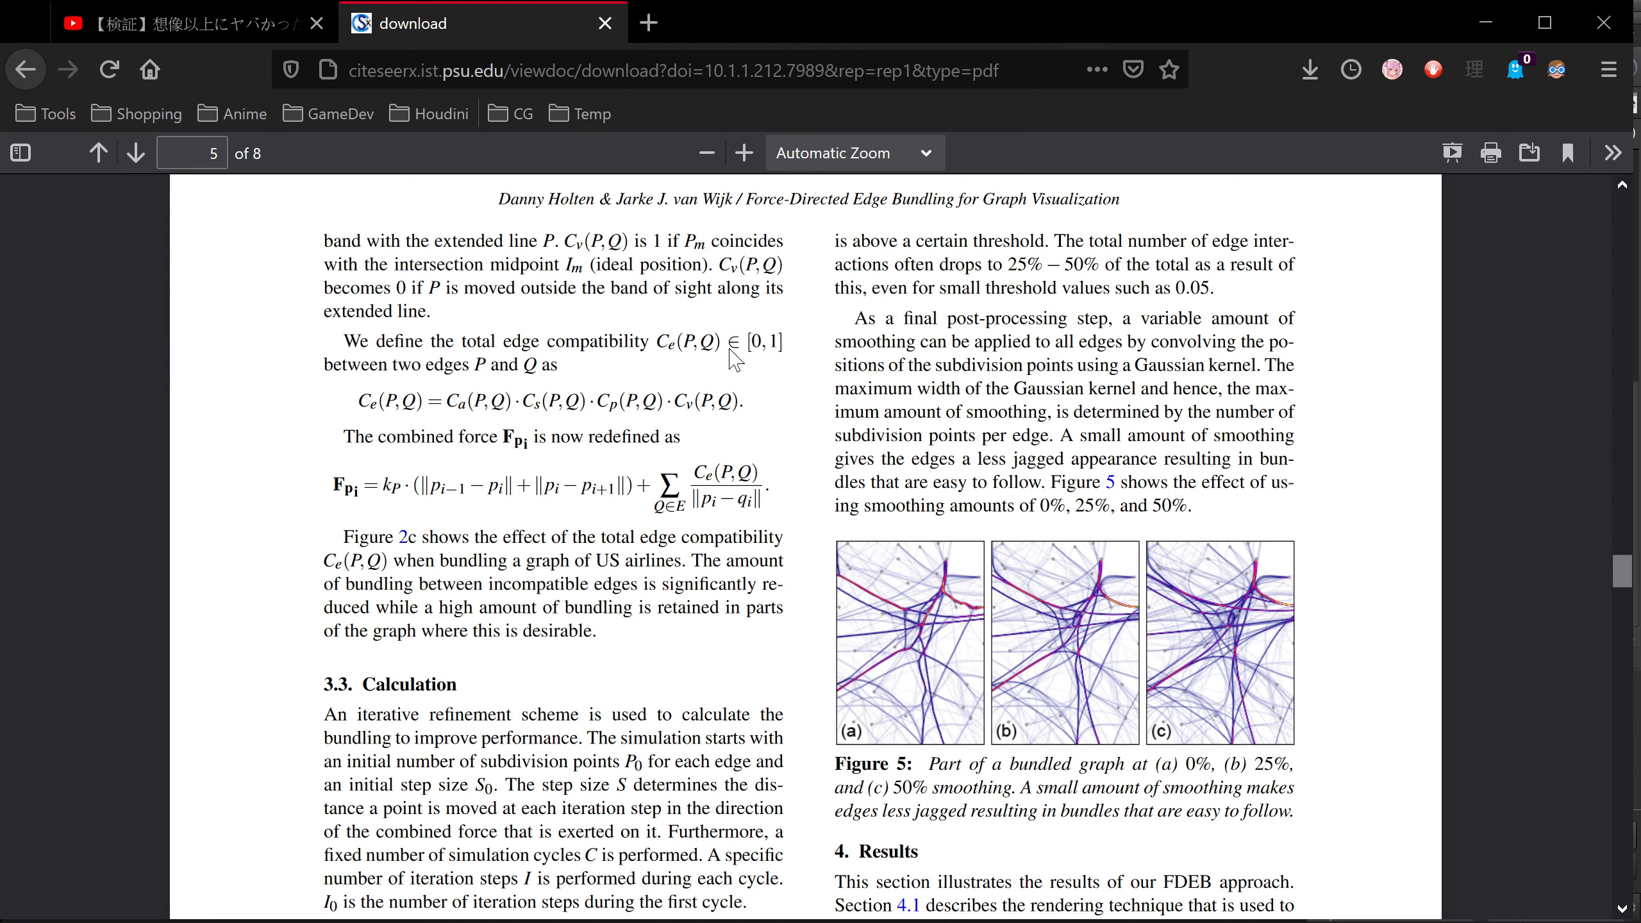
Review the Figure 3 compatibility diagrams and the scale compatibility formula Cs(P,Q) on page 4 of the paper
{"action": "scroll", "coordinate": [677, 333], "scroll_direction": "down", "scroll_amount": 3}
{"action": "scroll", "coordinate": [666, 381], "scroll_direction": "up", "scroll_amount": 4}
{"action": "scroll", "coordinate": [653, 424], "scroll_direction": "up", "scroll_amount": 15}
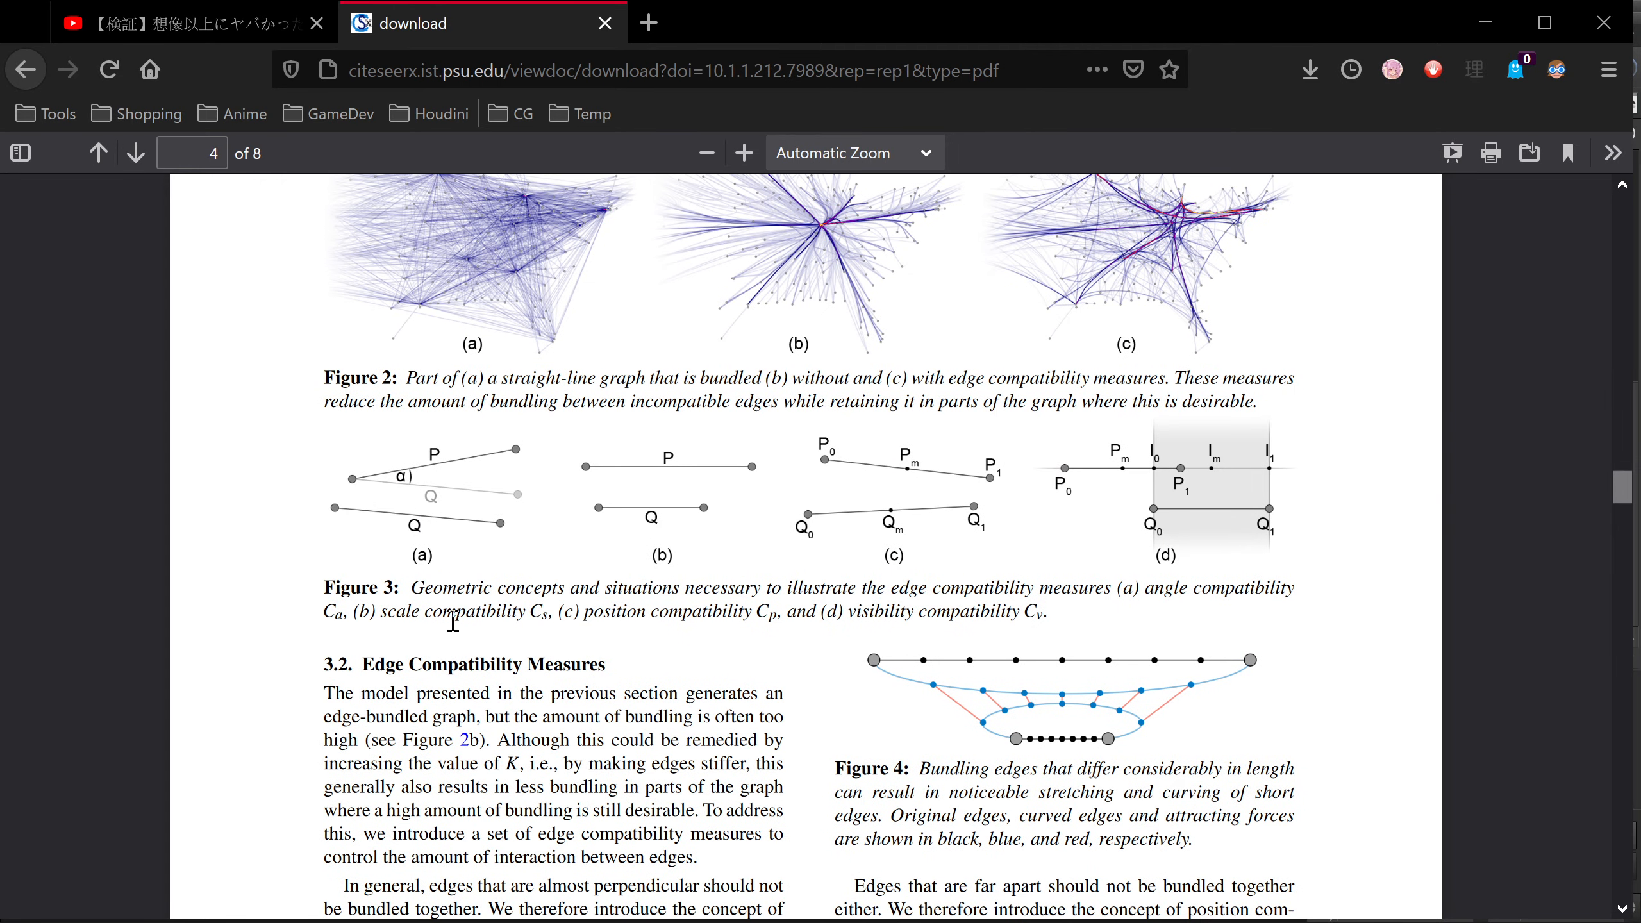
{"action": "left_click_drag", "start_coordinate": [375, 614], "coordinate": [515, 614]}
{"action": "left_click", "coordinate": [512, 614]}
{"action": "scroll", "coordinate": [711, 465], "scroll_direction": "down", "scroll_amount": 10}
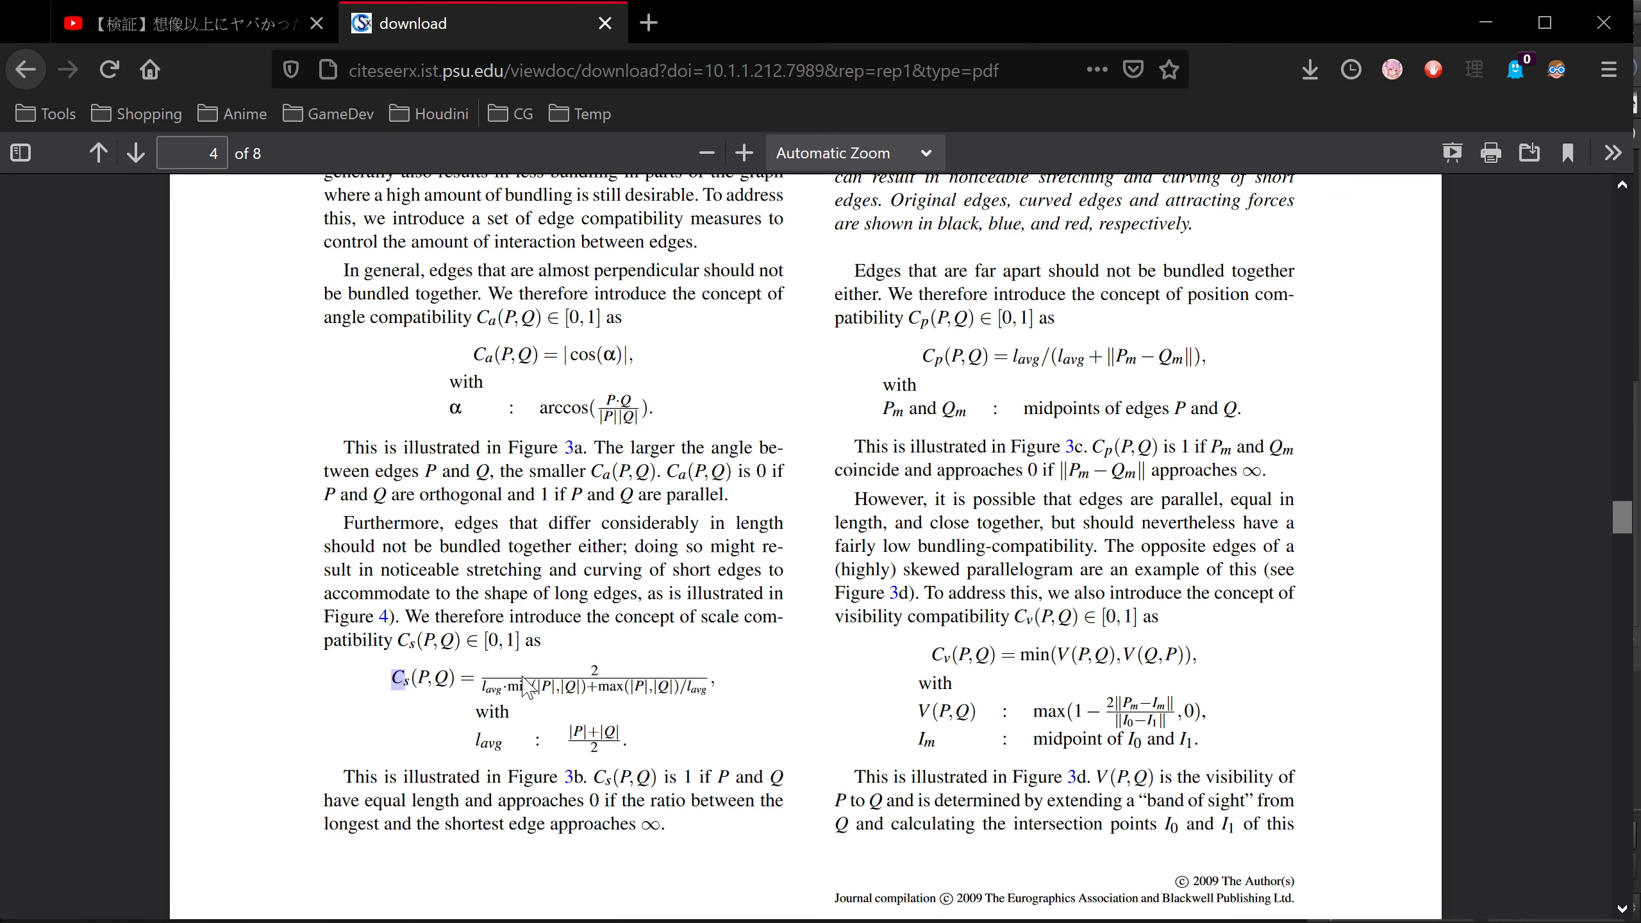
{"action": "left_click_drag", "start_coordinate": [408, 641], "coordinate": [626, 661]}
{"action": "left_click", "coordinate": [630, 652]}
Switch to Houdini, display grid1 from the length closeness function group, and select pointwrangle1
{"action": "left_click", "coordinate": [1483, 23]}
{"action": "scroll", "coordinate": [903, 449], "scroll_direction": "down", "scroll_amount": 5}
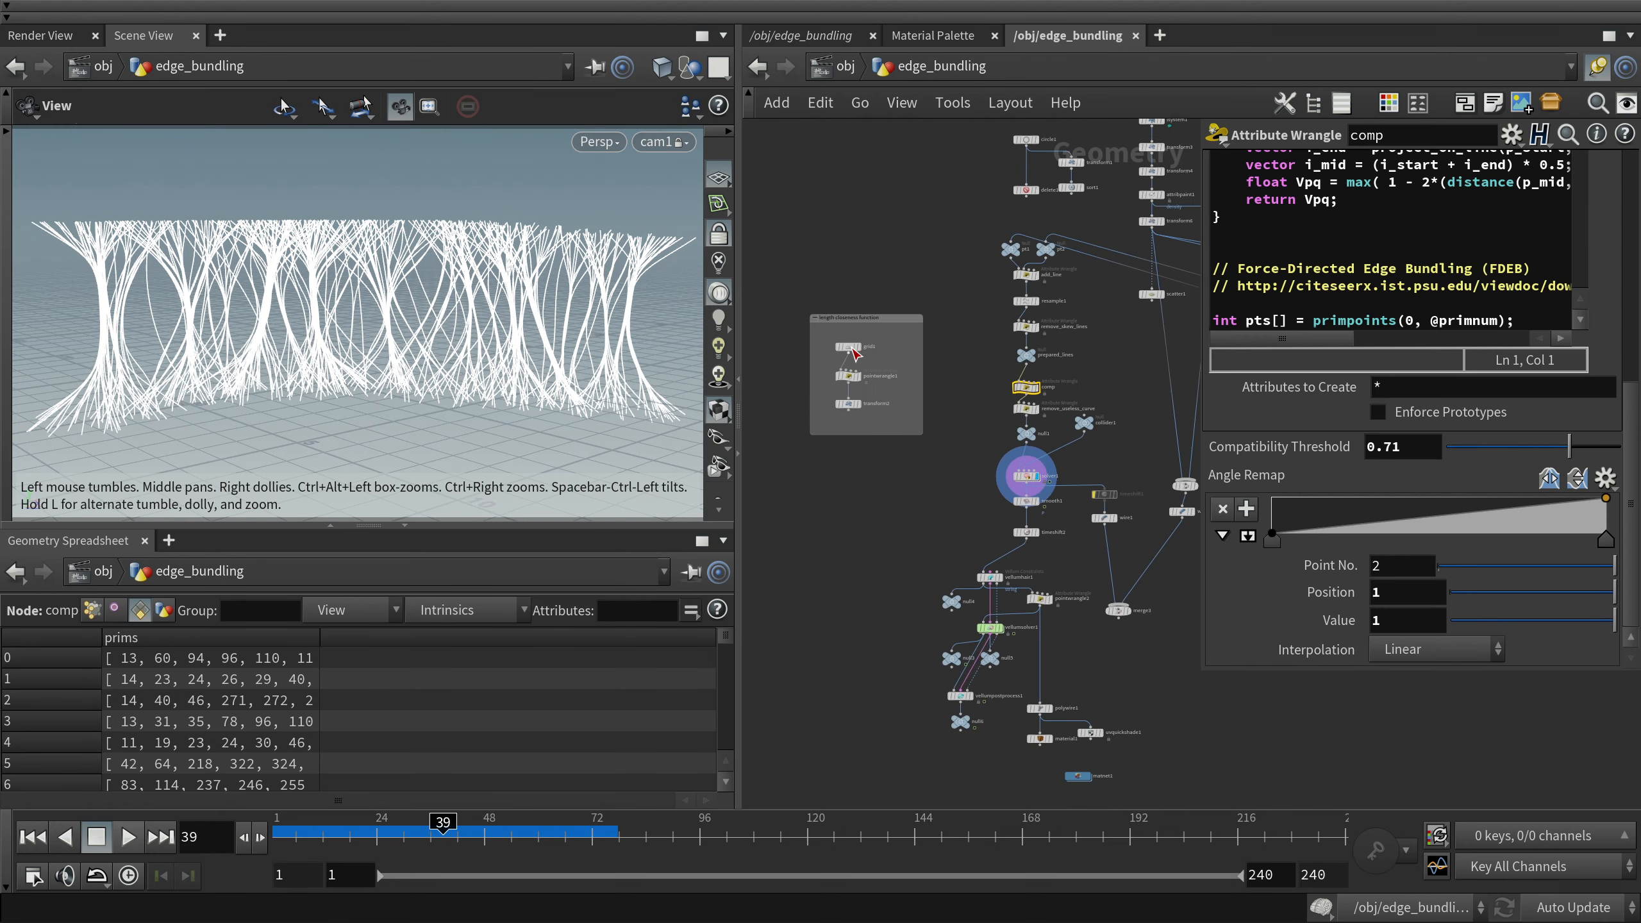
{"action": "scroll", "coordinate": [843, 323], "scroll_direction": "up", "scroll_amount": 5}
{"action": "left_click", "coordinate": [883, 370]}
{"action": "key", "text": "space+f"}
{"action": "left_click_drag", "start_coordinate": [362, 272], "coordinate": [200, 278]}
{"action": "left_click", "coordinate": [856, 441]}
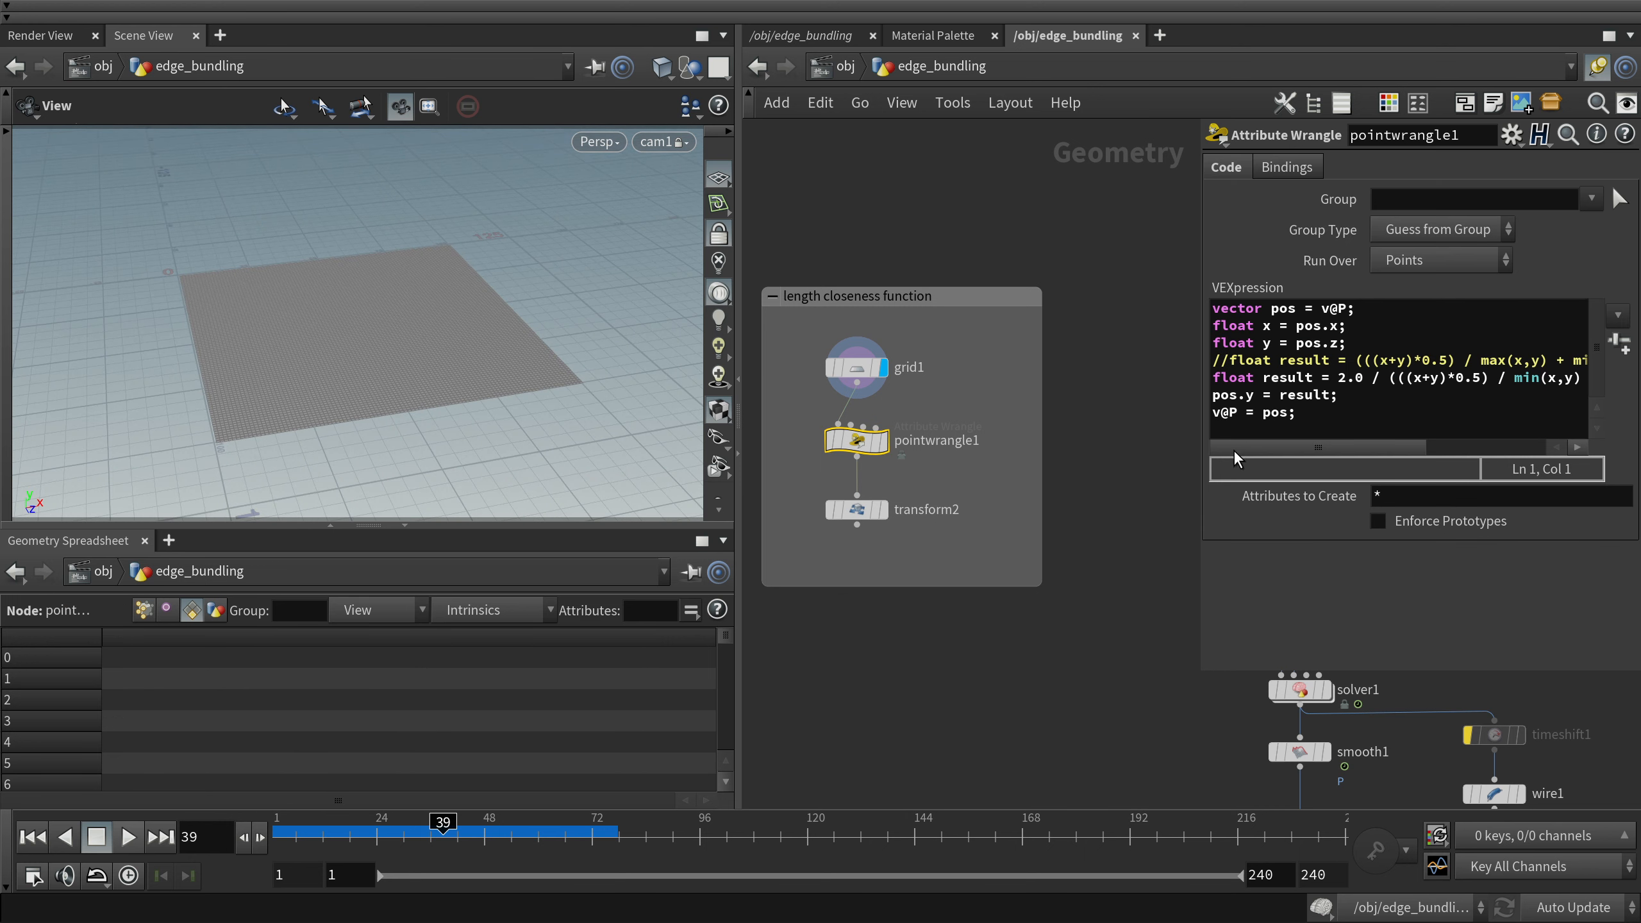
Highlight the pointwrangle1 VEX code and inspect the flat input grid from several angles
{"action": "left_click_drag", "start_coordinate": [1306, 419], "coordinate": [1179, 284]}
{"action": "left_click", "coordinate": [1306, 432]}
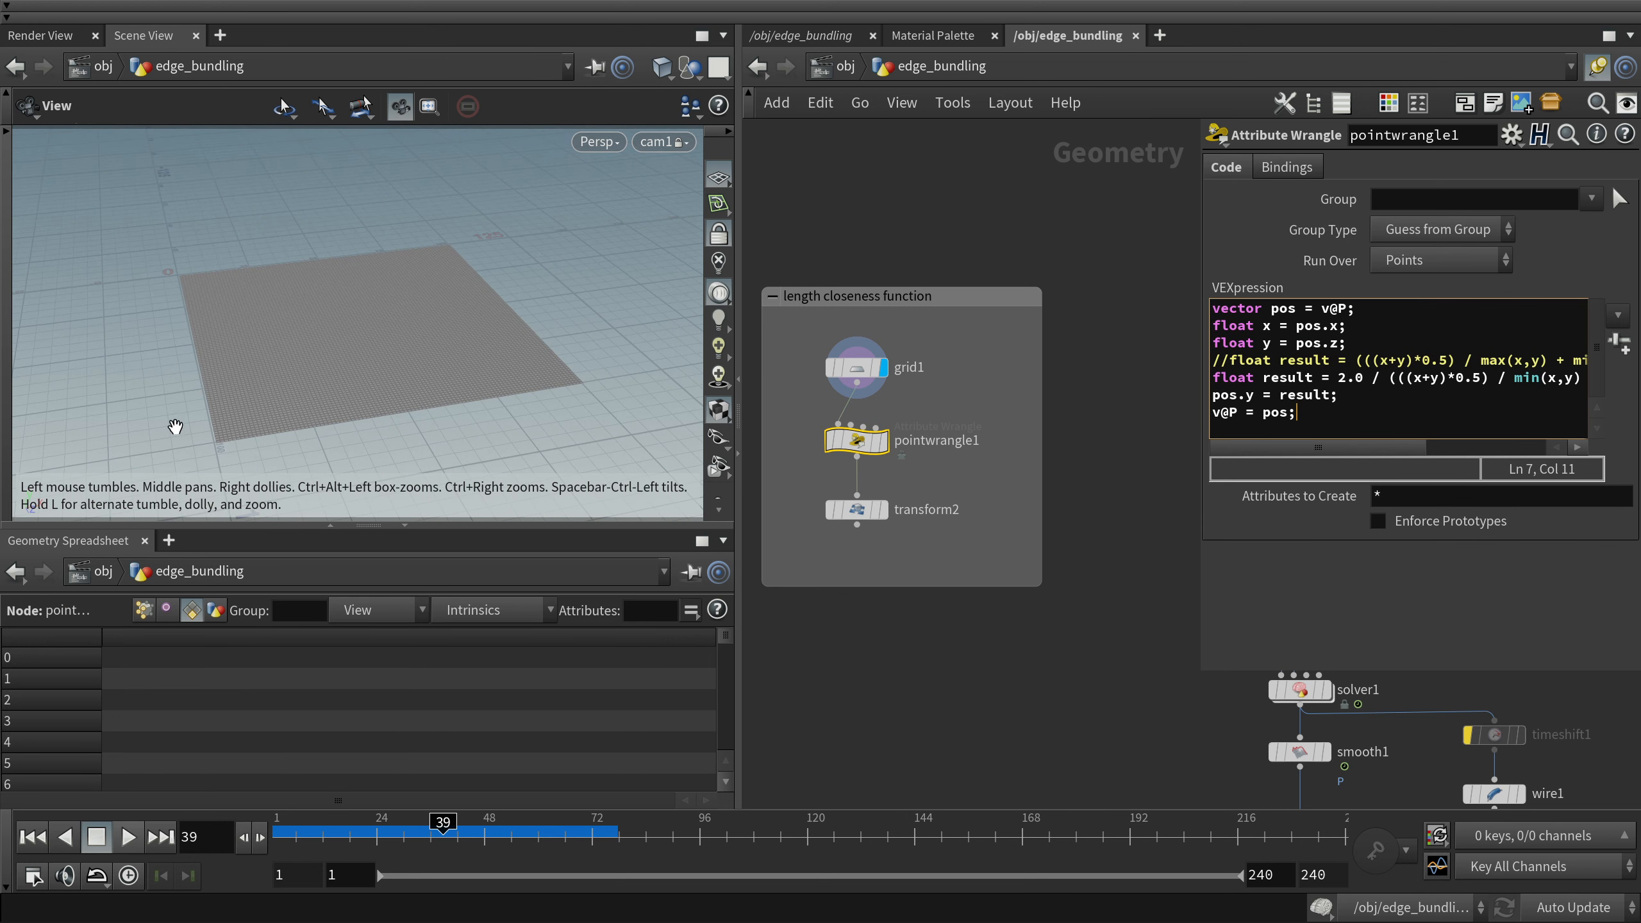
{"action": "left_click_drag", "start_coordinate": [172, 424], "coordinate": [376, 428]}
{"action": "left_click_drag", "start_coordinate": [206, 447], "coordinate": [588, 369]}
{"action": "left_click_drag", "start_coordinate": [399, 294], "coordinate": [582, 287]}
{"action": "left_click_drag", "start_coordinate": [468, 306], "coordinate": [480, 356]}
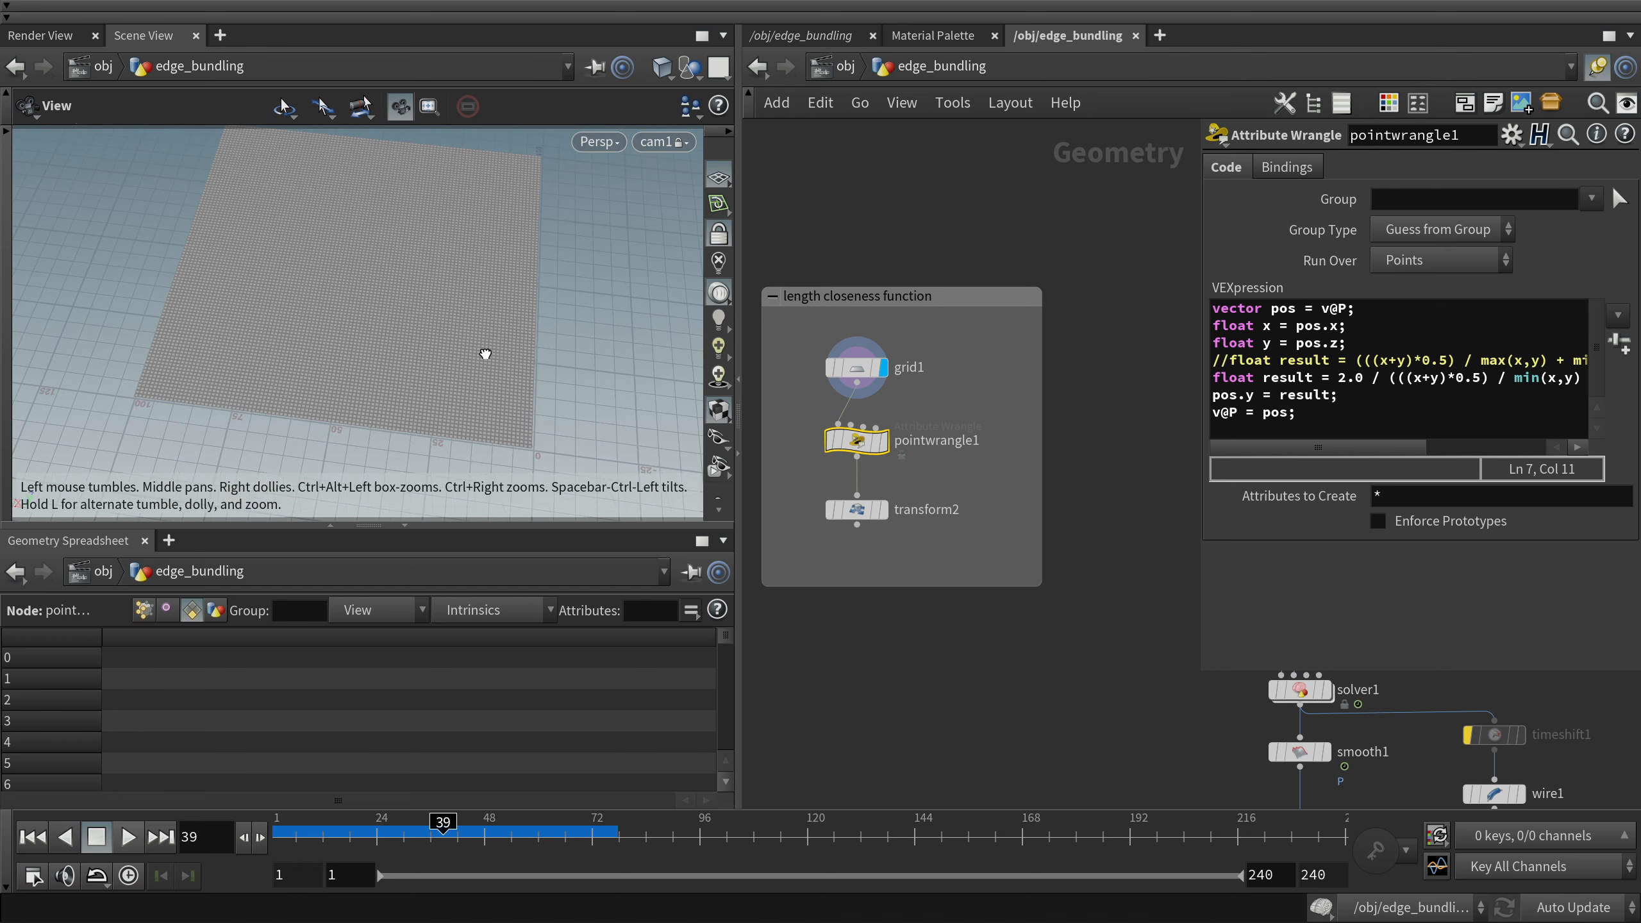
Display transform2 and inspect the surface shaped by the closeness function from several angles
{"action": "left_click", "coordinate": [884, 510]}
{"action": "left_click_drag", "start_coordinate": [556, 311], "coordinate": [306, 363]}
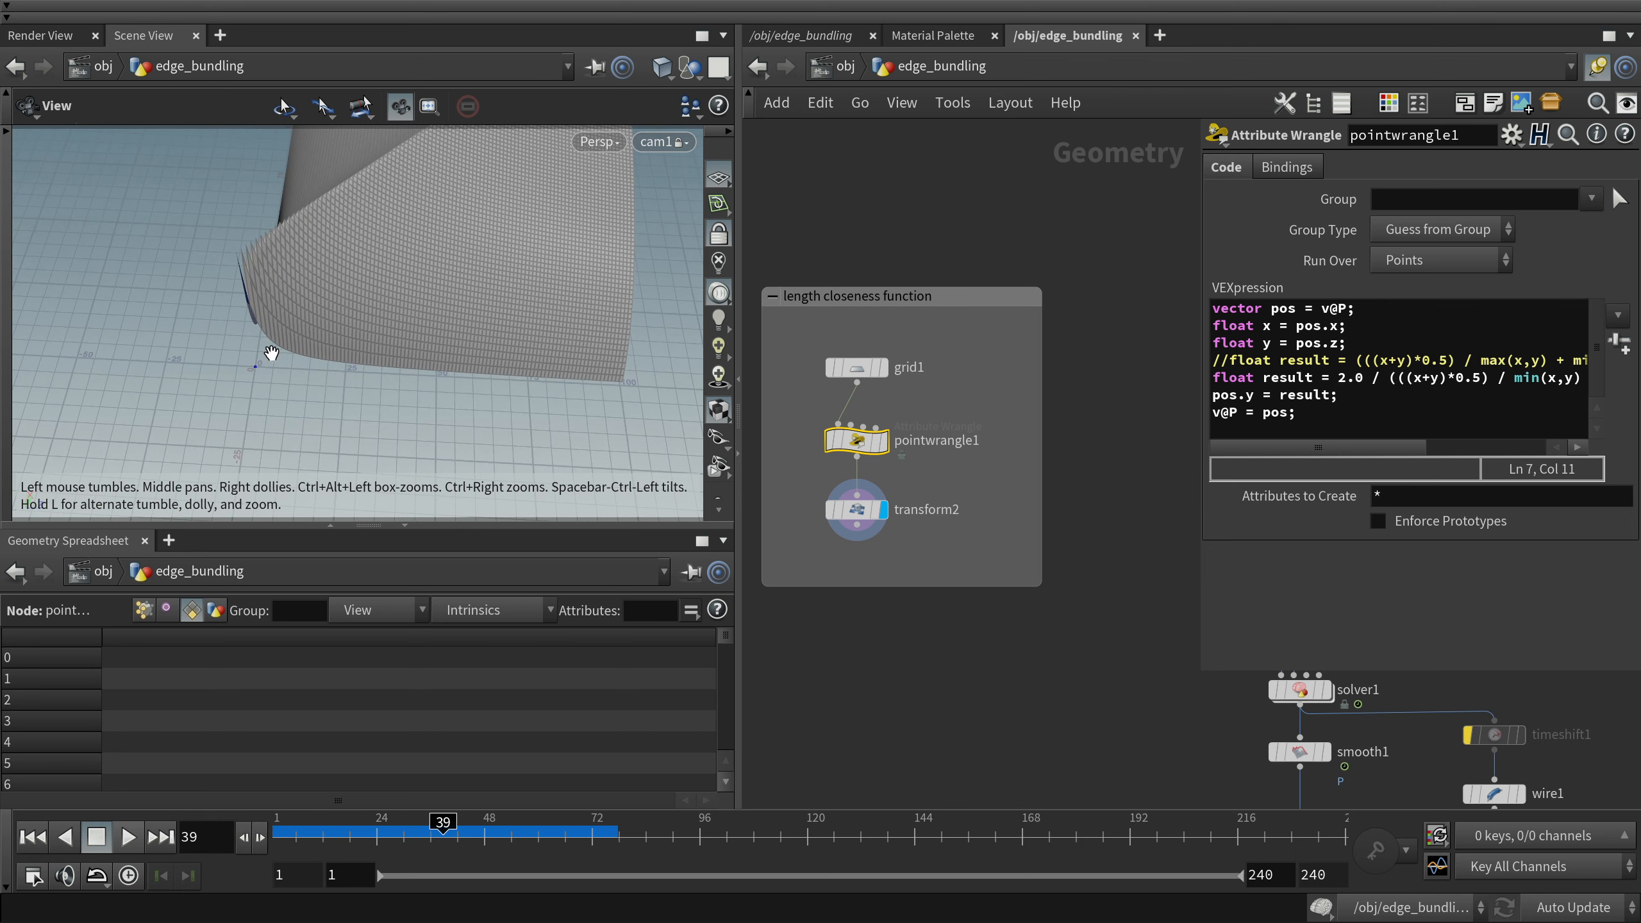
{"action": "left_click_drag", "start_coordinate": [638, 417], "coordinate": [352, 327]}
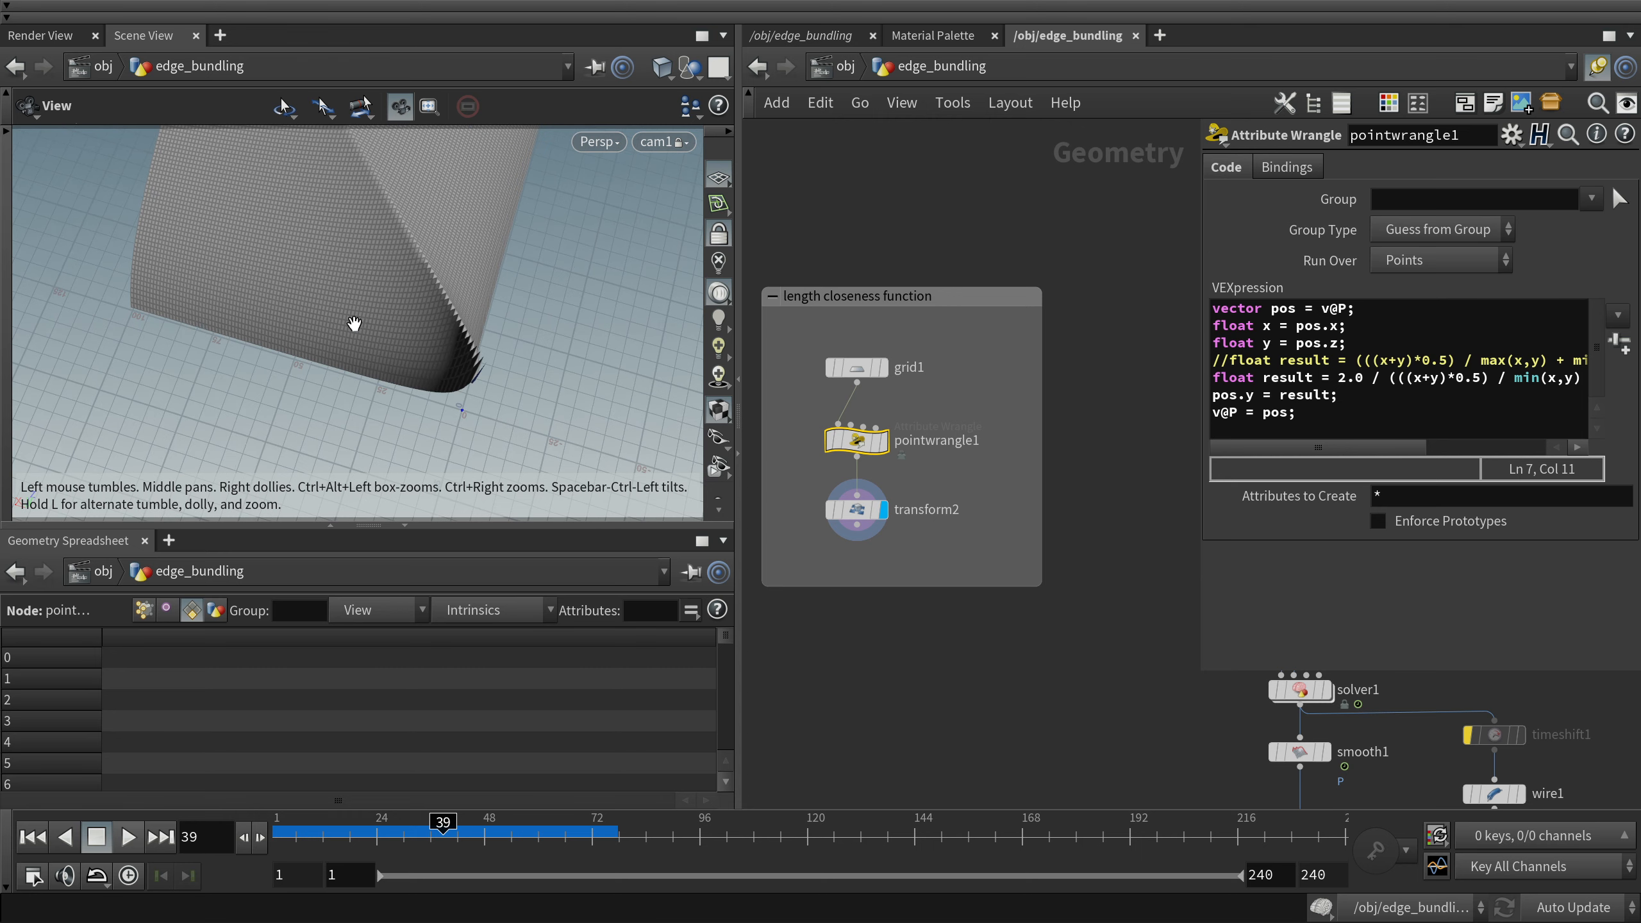
{"action": "left_click_drag", "start_coordinate": [469, 327], "coordinate": [382, 368]}
{"action": "left_click_drag", "start_coordinate": [371, 305], "coordinate": [331, 272]}
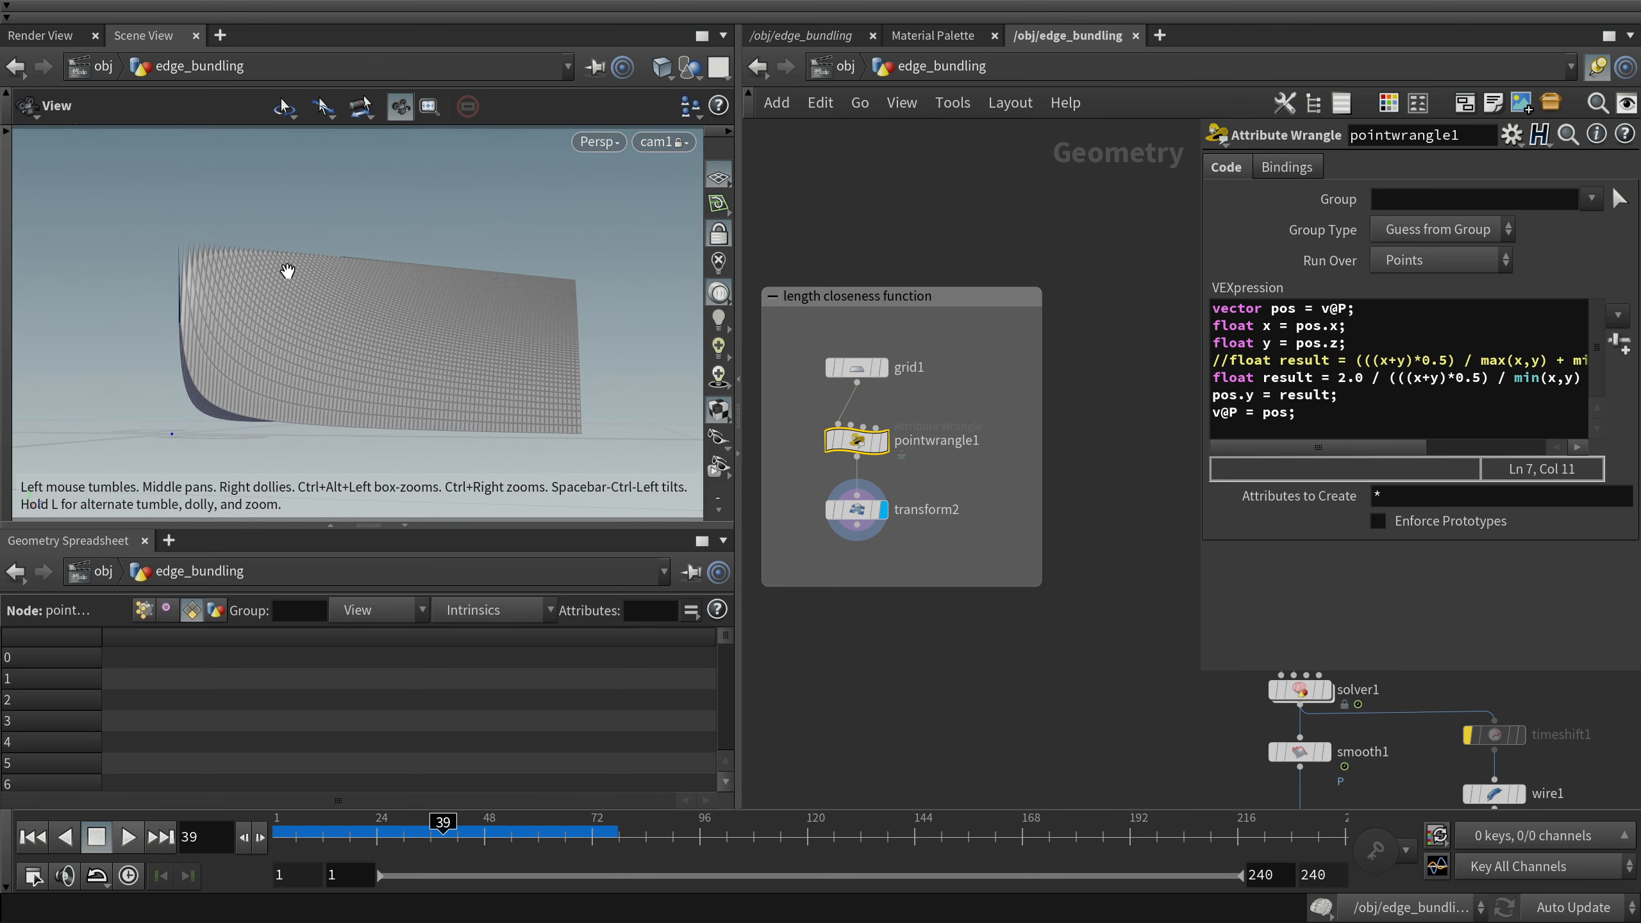
{"action": "left_click_drag", "start_coordinate": [455, 261], "coordinate": [506, 392]}
{"action": "left_click_drag", "start_coordinate": [449, 307], "coordinate": [315, 377]}
{"action": "left_click_drag", "start_coordinate": [306, 283], "coordinate": [523, 356]}
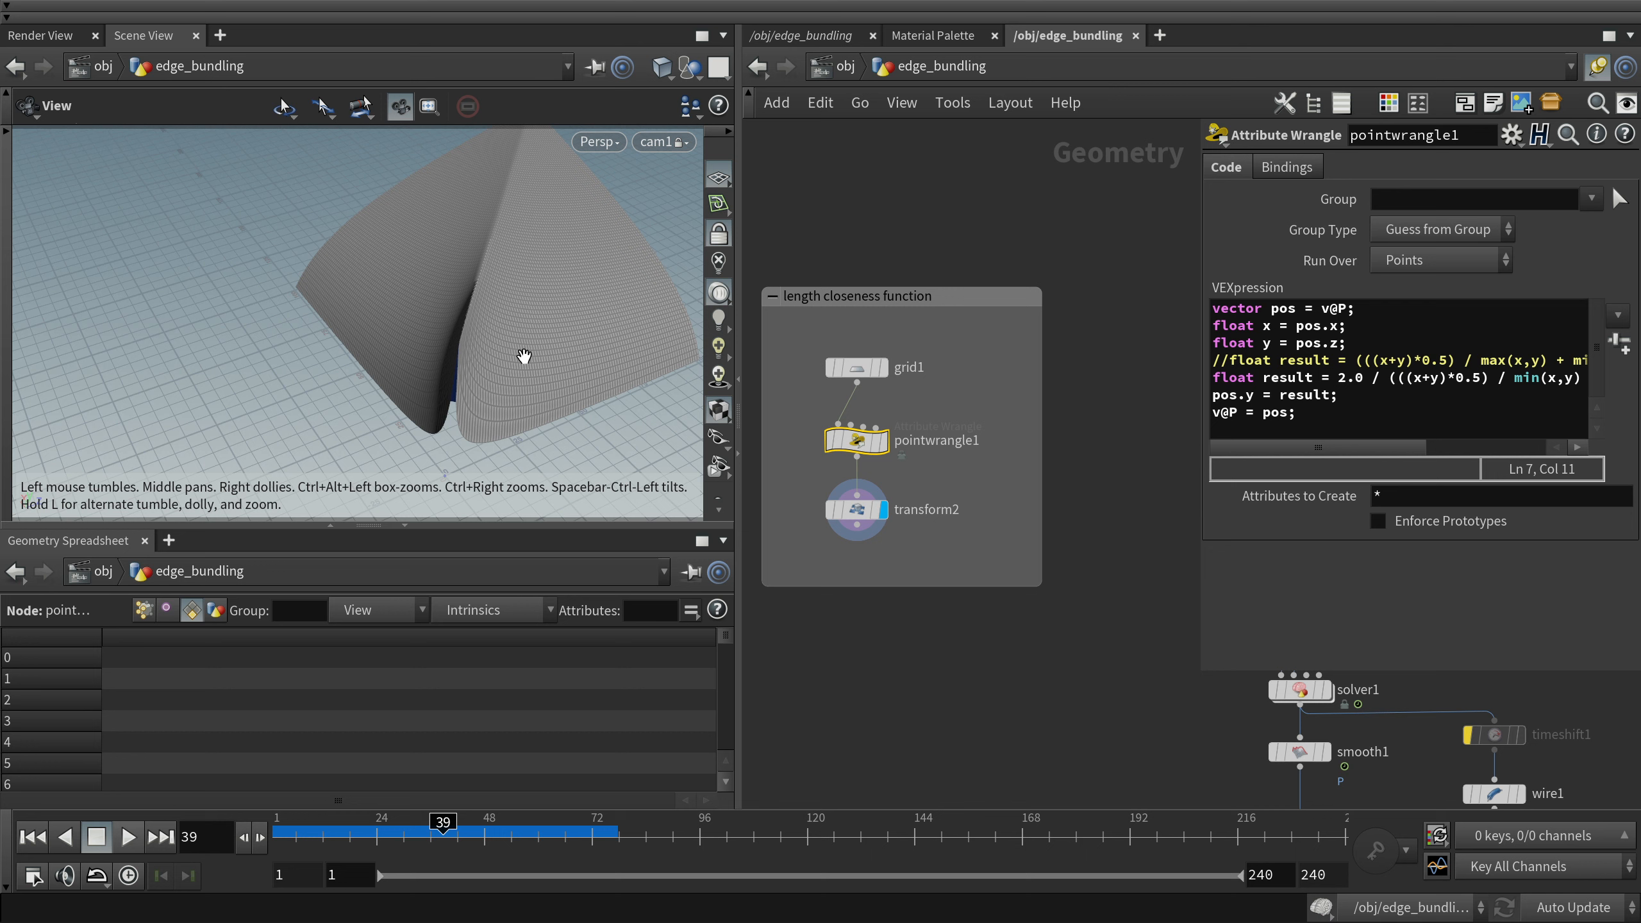
Widen the parameter area and compare the active and commented-out result formulas in pointwrangle1 with the surface
{"action": "left_click_drag", "start_coordinate": [1201, 679], "coordinate": [926, 722]}
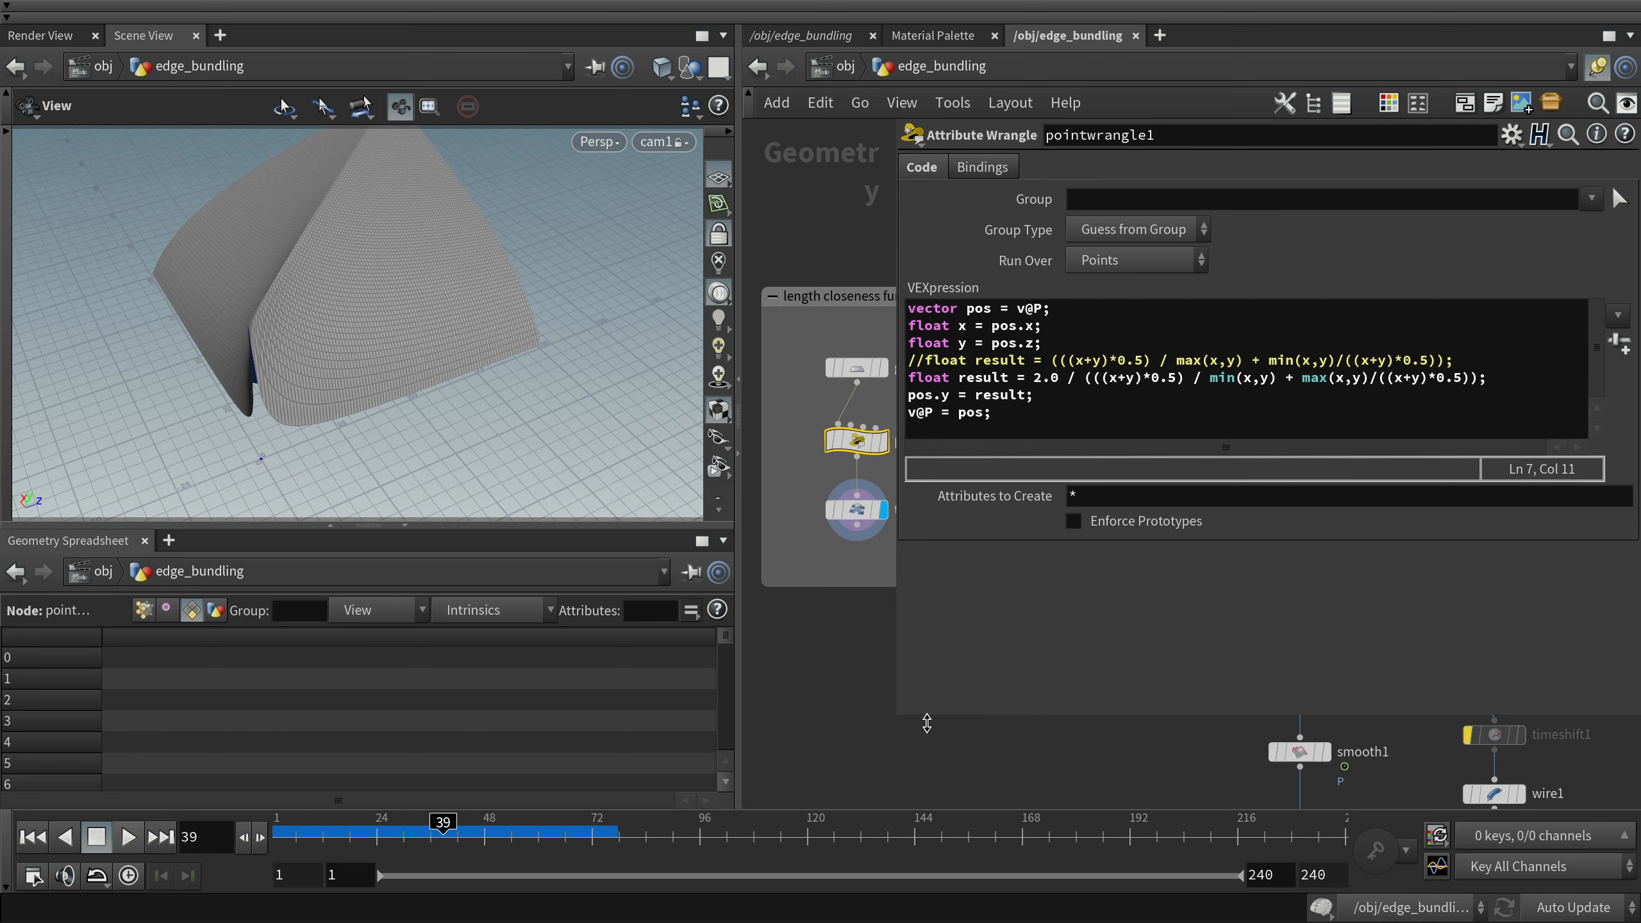
{"action": "left_click_drag", "start_coordinate": [1489, 379], "coordinate": [890, 376]}
{"action": "left_click", "coordinate": [1070, 360]}
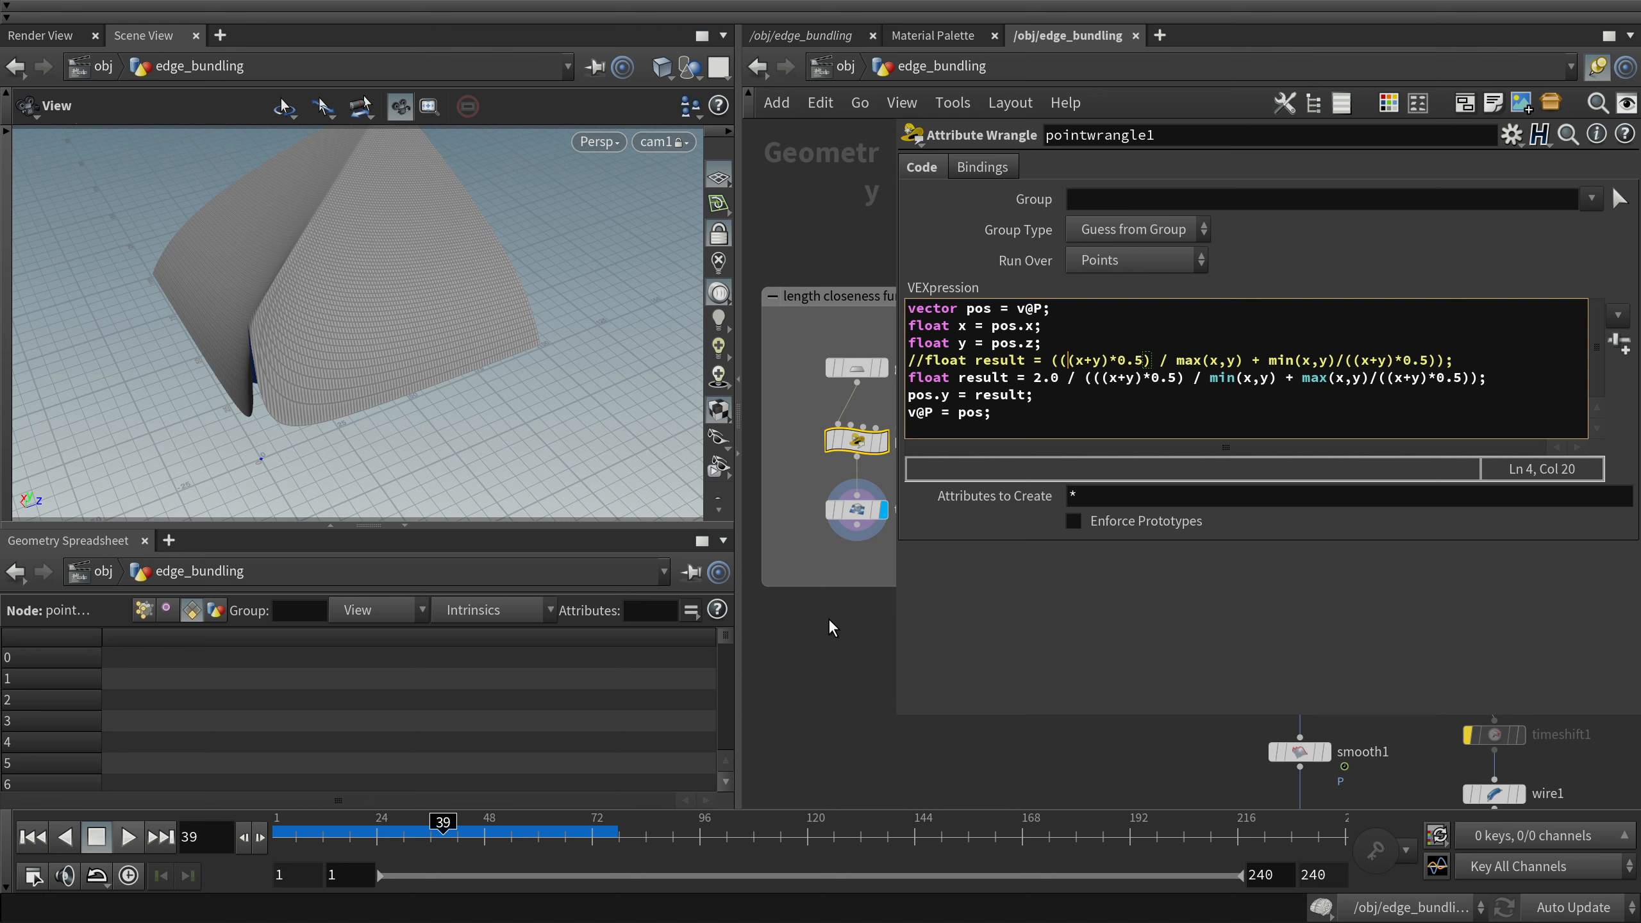
{"action": "middle_click_drag", "start_coordinate": [875, 333], "coordinate": [855, 321]}
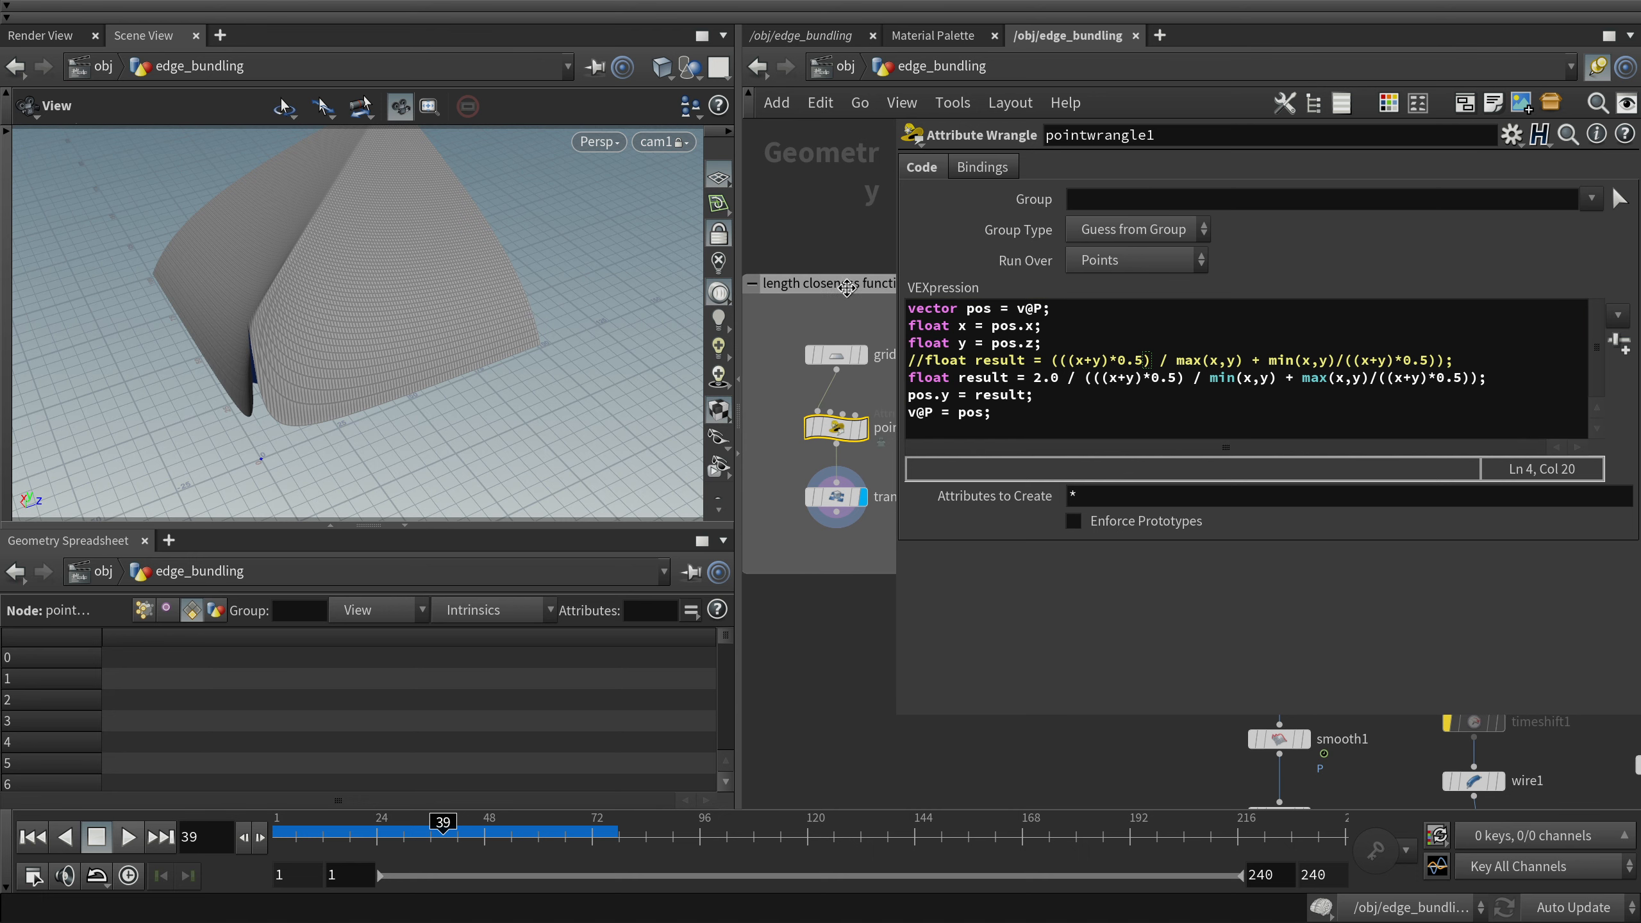
{"action": "left_click_drag", "start_coordinate": [458, 304], "coordinate": [250, 382]}
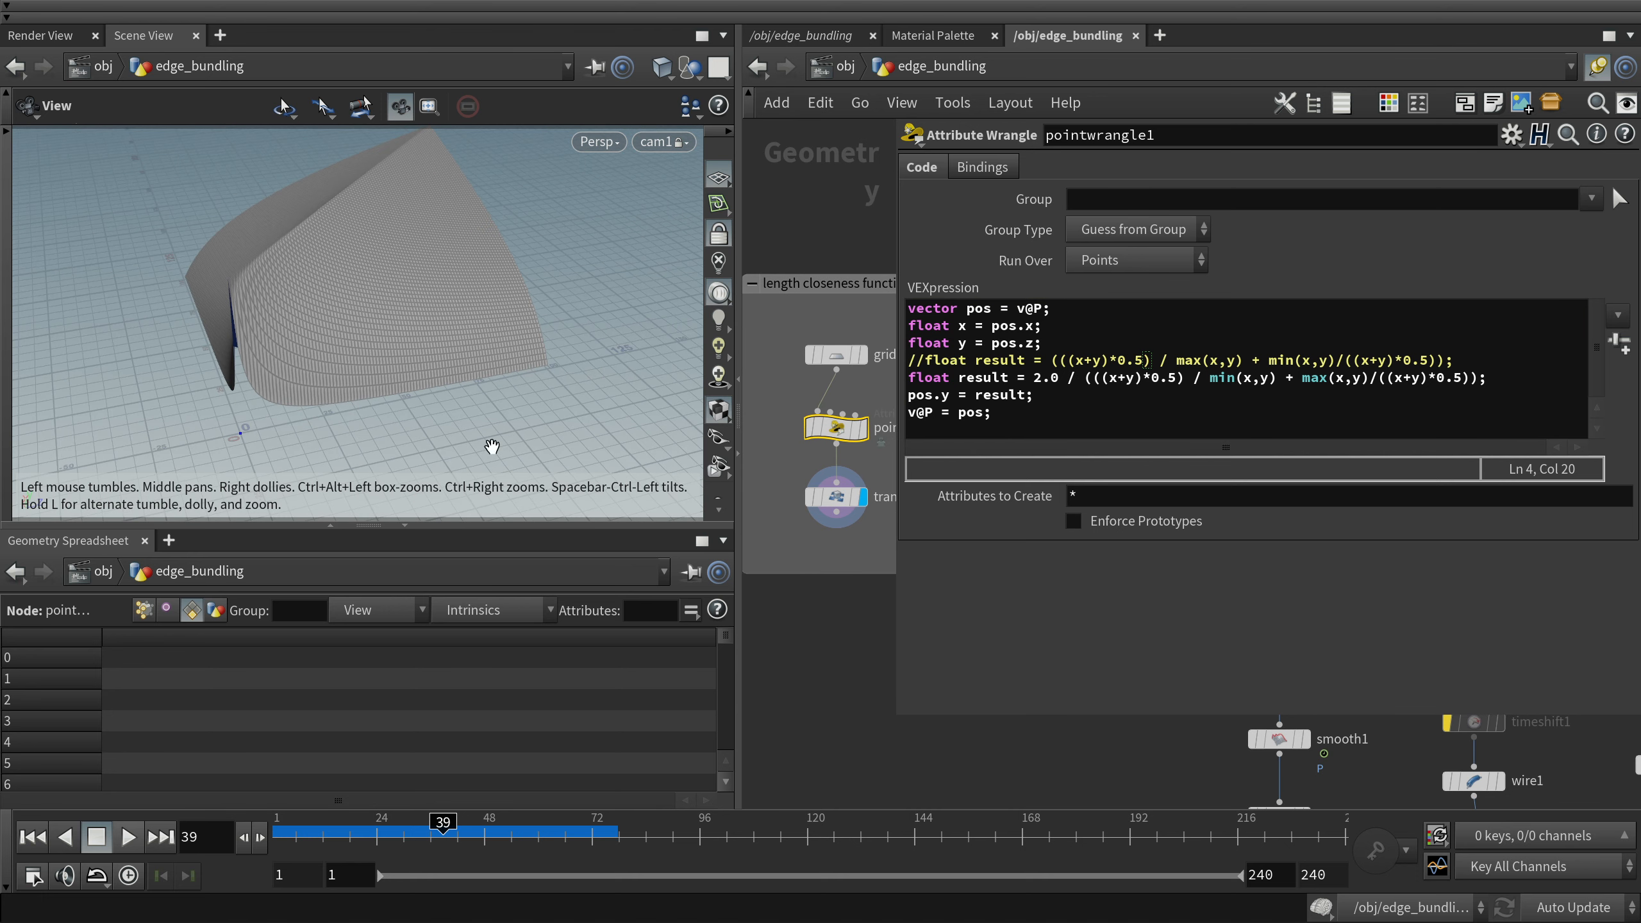
{"action": "left_click_drag", "start_coordinate": [1034, 417], "coordinate": [957, 345]}
{"action": "left_click", "coordinate": [1078, 365]}
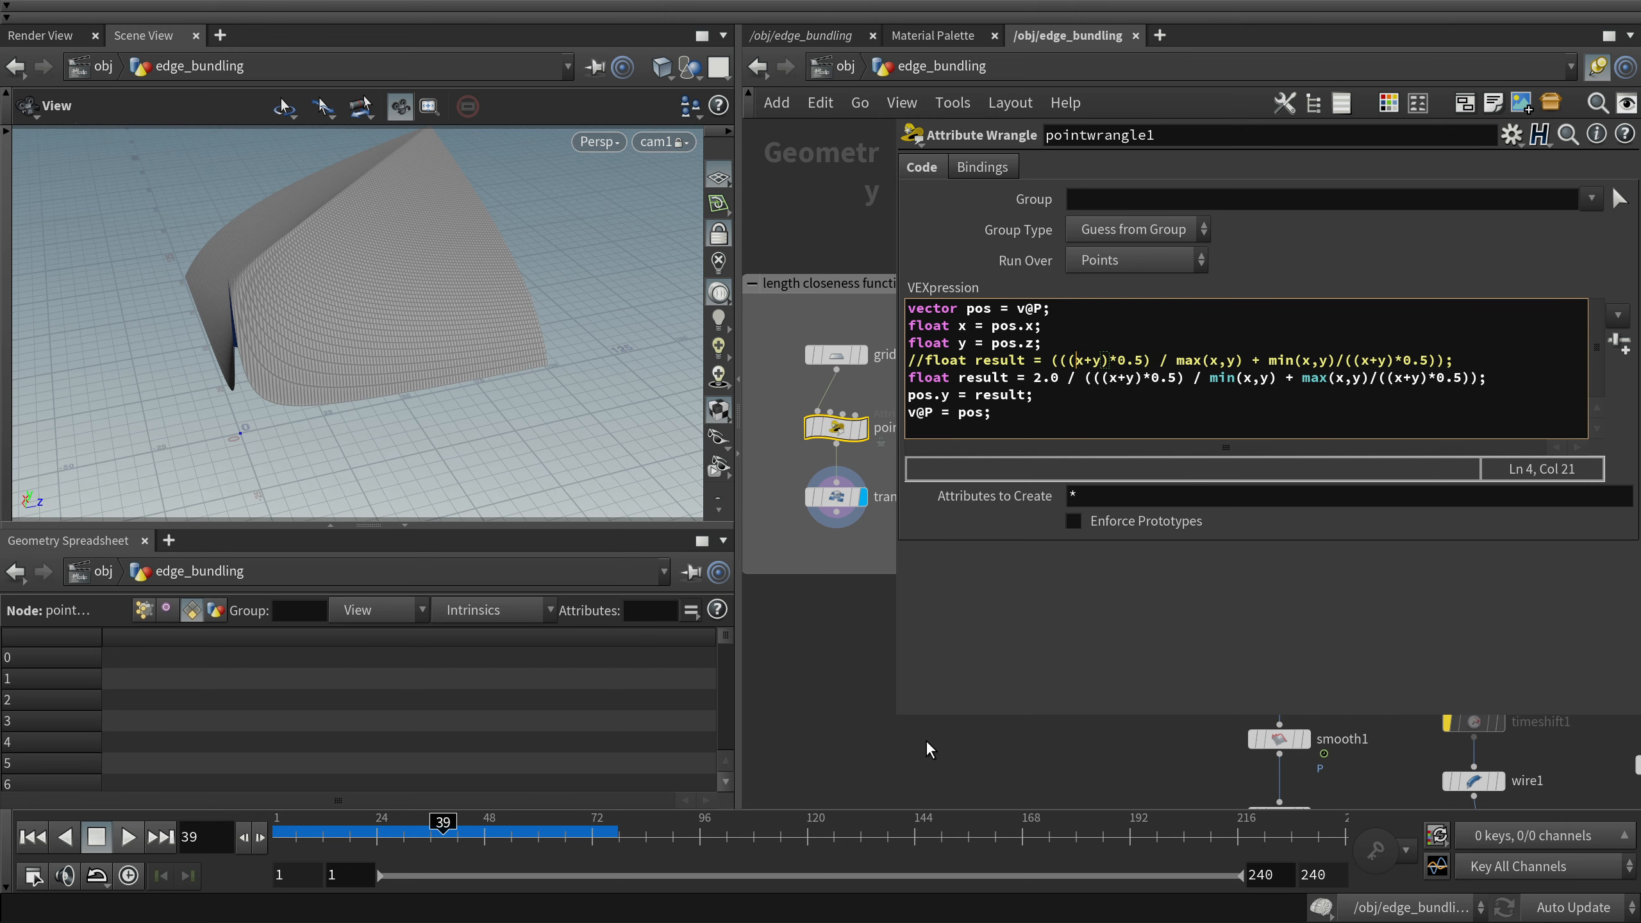
Narrow the parameter area and enter the solver1 network in the main bundling chain
{"action": "left_click_drag", "start_coordinate": [897, 722], "coordinate": [1365, 724]}
{"action": "scroll", "coordinate": [1184, 680], "scroll_direction": "down", "scroll_amount": 3}
{"action": "middle_click_drag", "start_coordinate": [1178, 679], "coordinate": [1033, 579]}
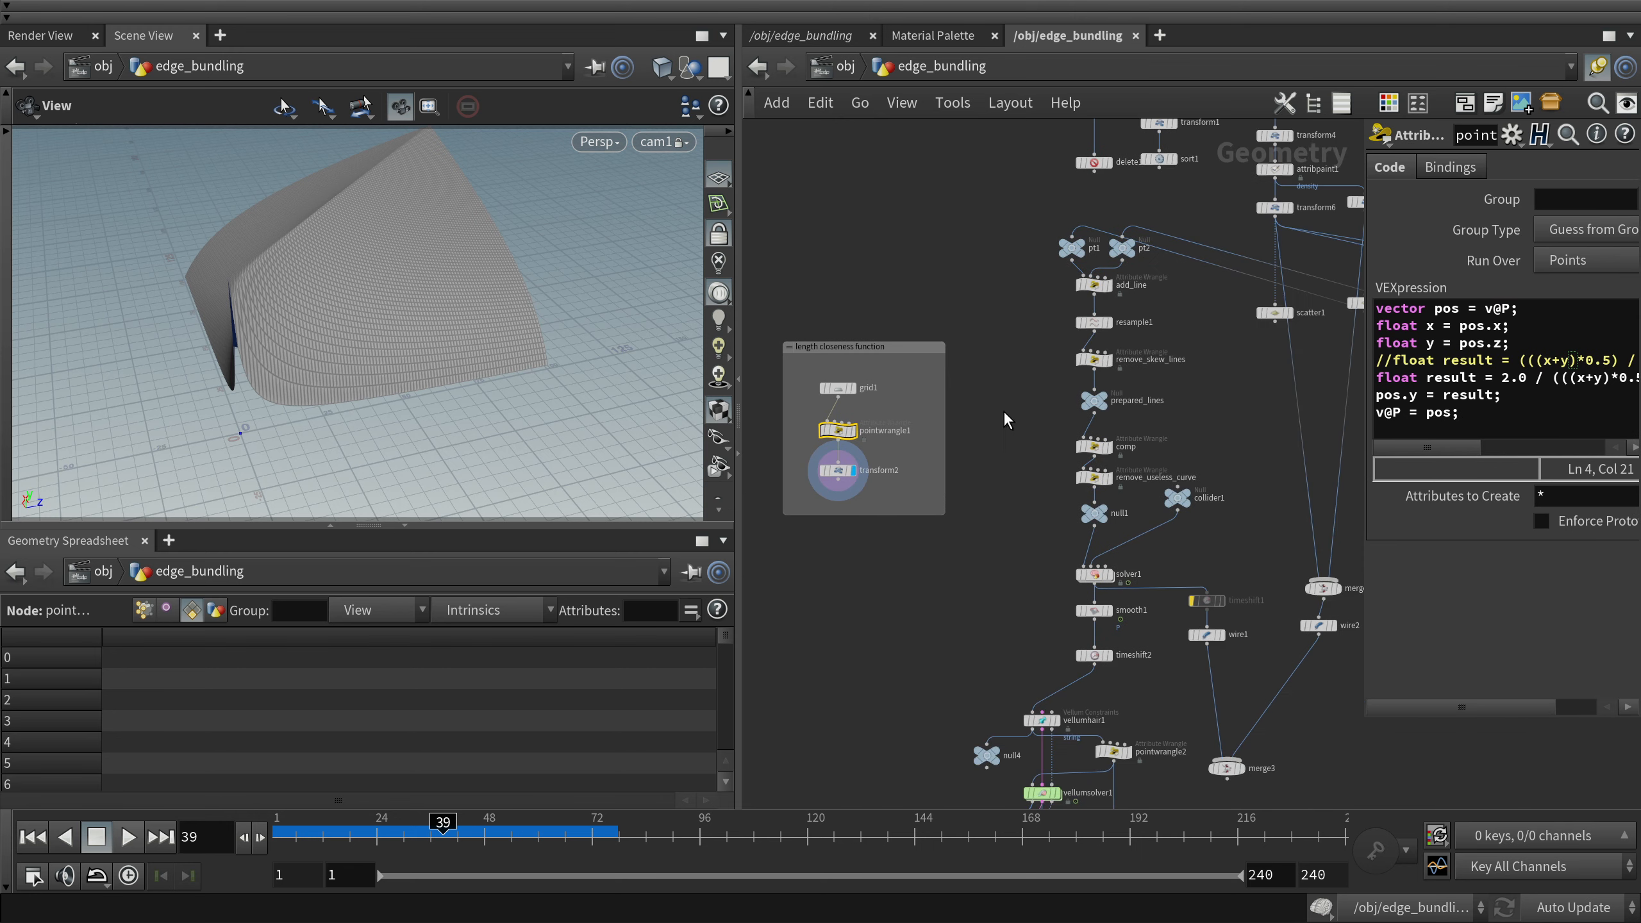
{"action": "scroll", "coordinate": [1096, 428], "scroll_direction": "up", "scroll_amount": 1}
{"action": "middle_click_drag", "start_coordinate": [1136, 619], "coordinate": [1103, 514]}
{"action": "scroll", "coordinate": [1103, 514], "scroll_direction": "up", "scroll_amount": 3}
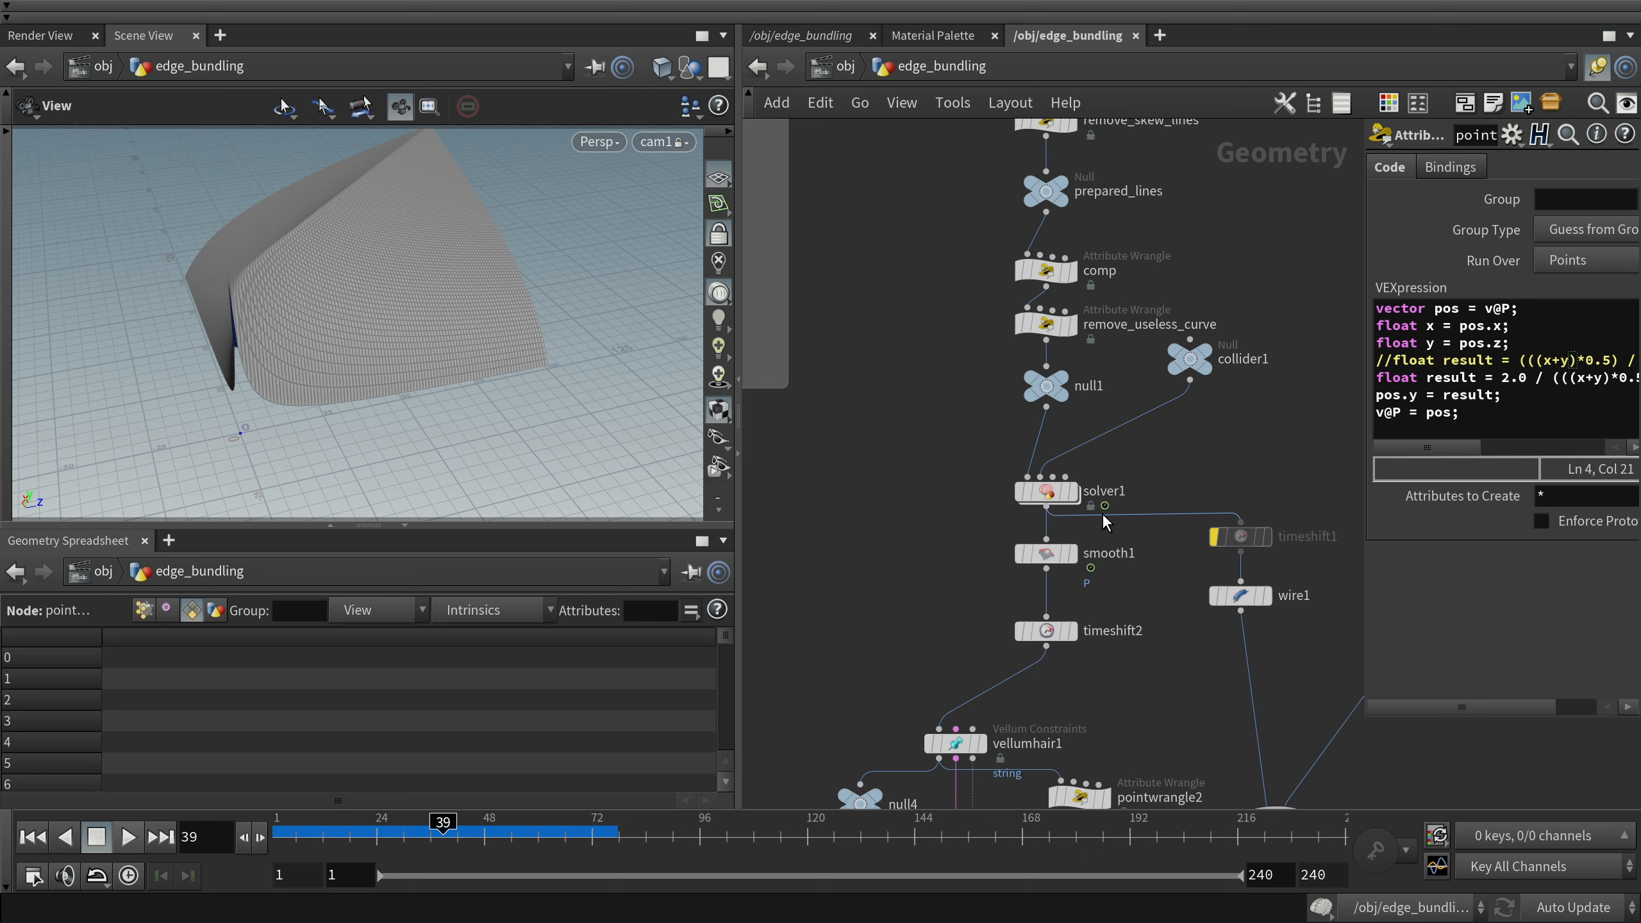
{"action": "double_click", "coordinate": [1039, 494]}
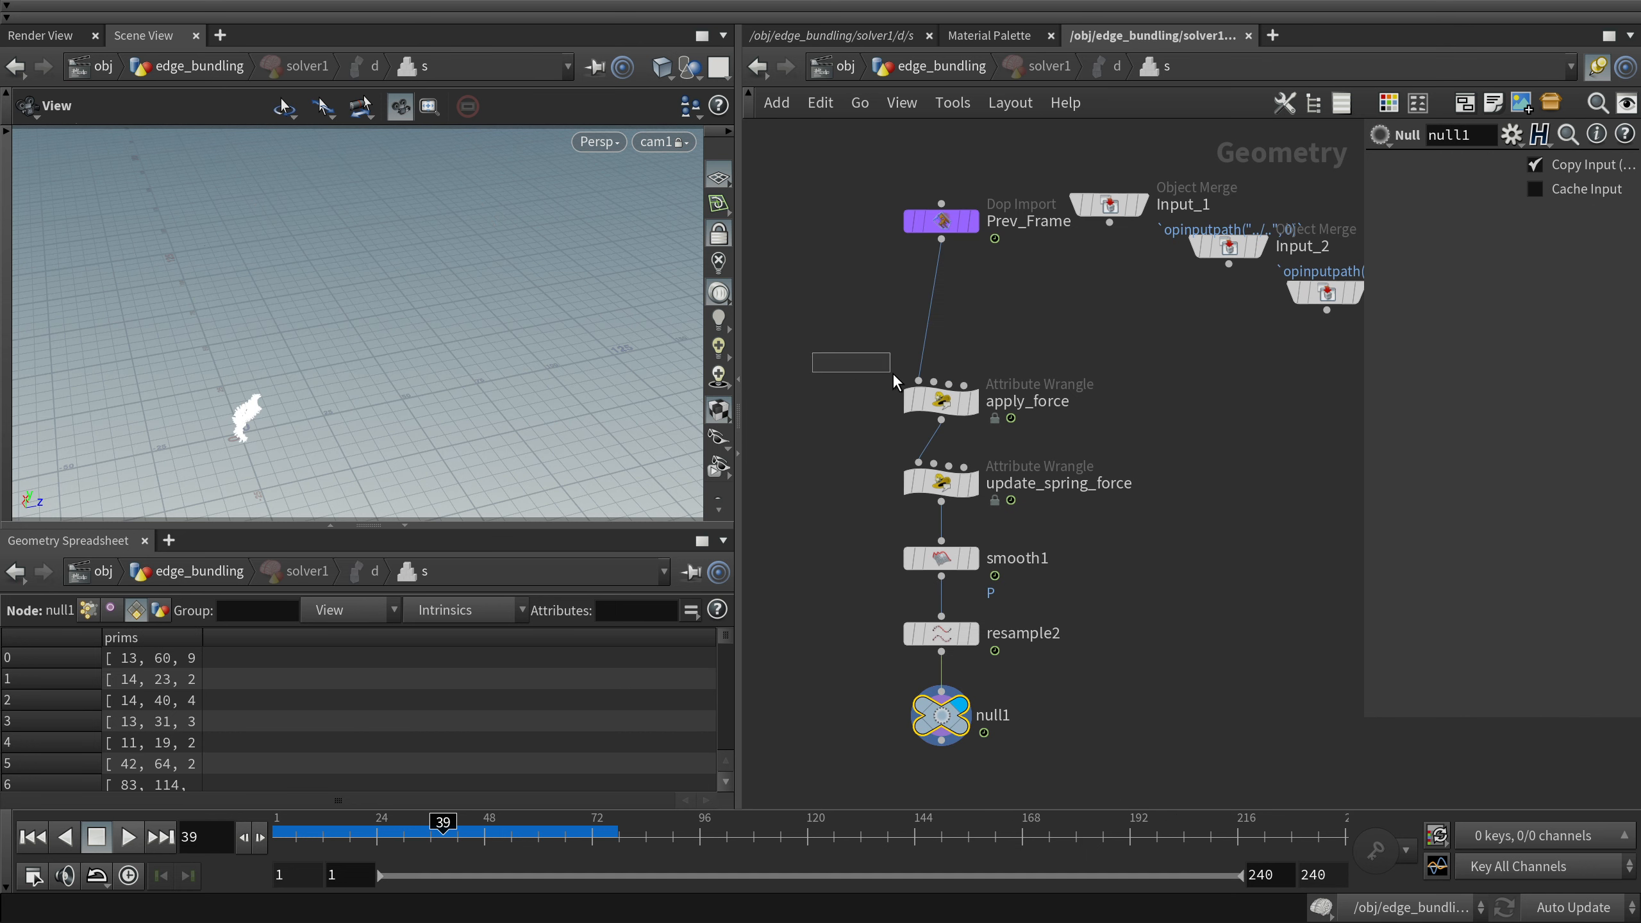
Select the apply_force wrangle, read through its force calculation code, and make it the displayed node
{"action": "left_click_drag", "start_coordinate": [893, 373], "coordinate": [918, 394]}
{"action": "left_click_drag", "start_coordinate": [1369, 723], "coordinate": [1033, 711]}
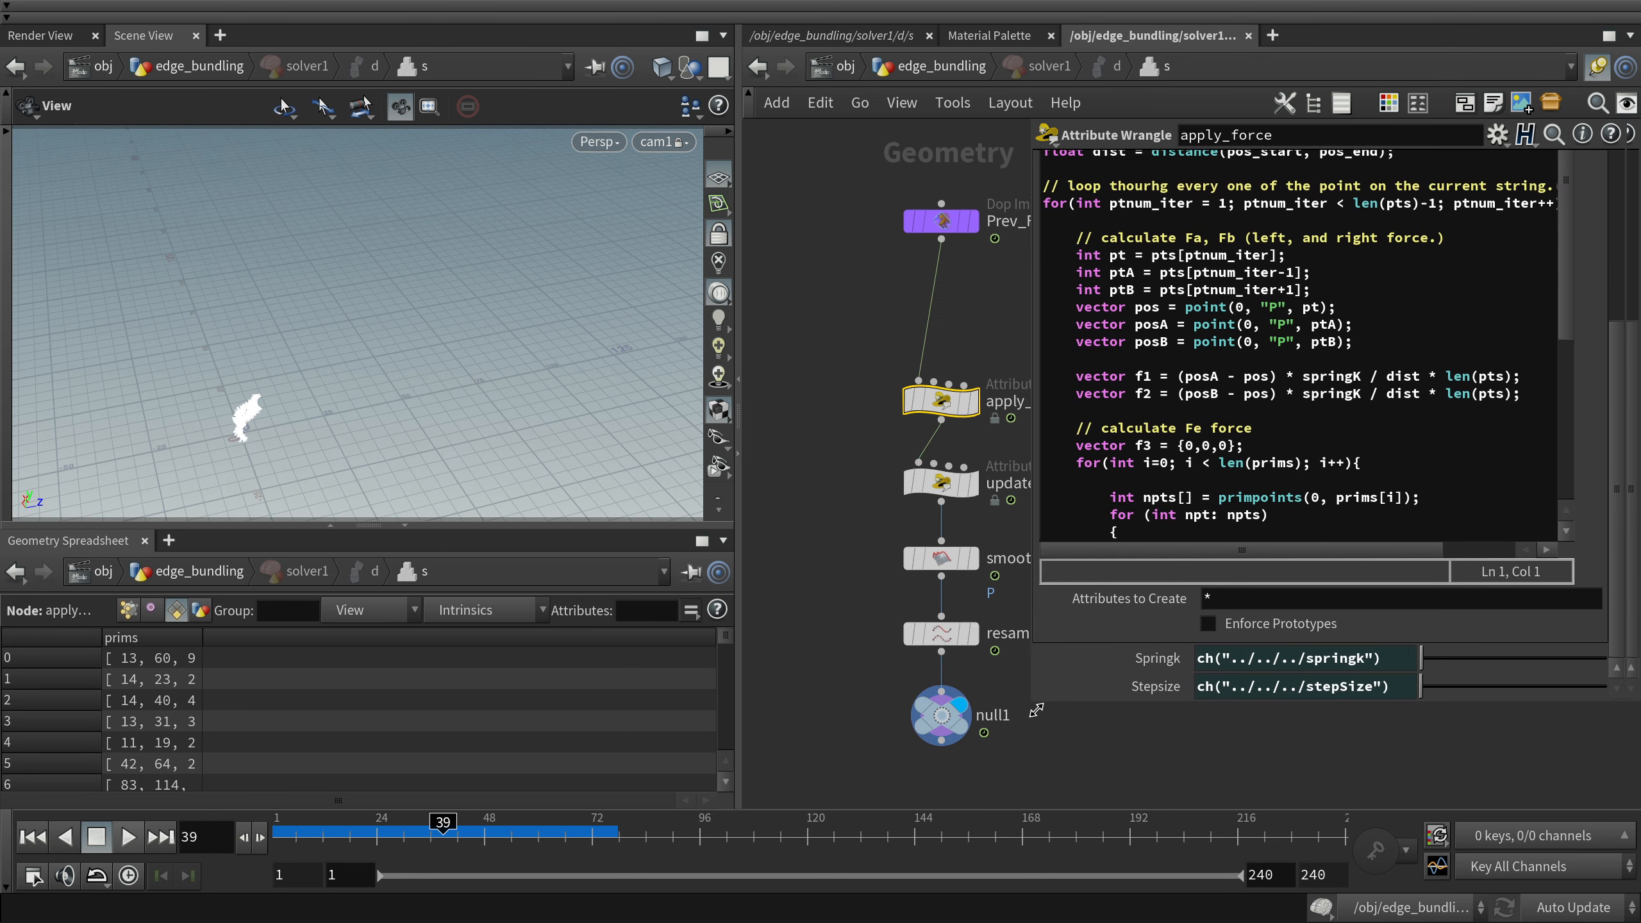
{"action": "scroll", "coordinate": [1341, 442], "scroll_direction": "down", "scroll_amount": 5}
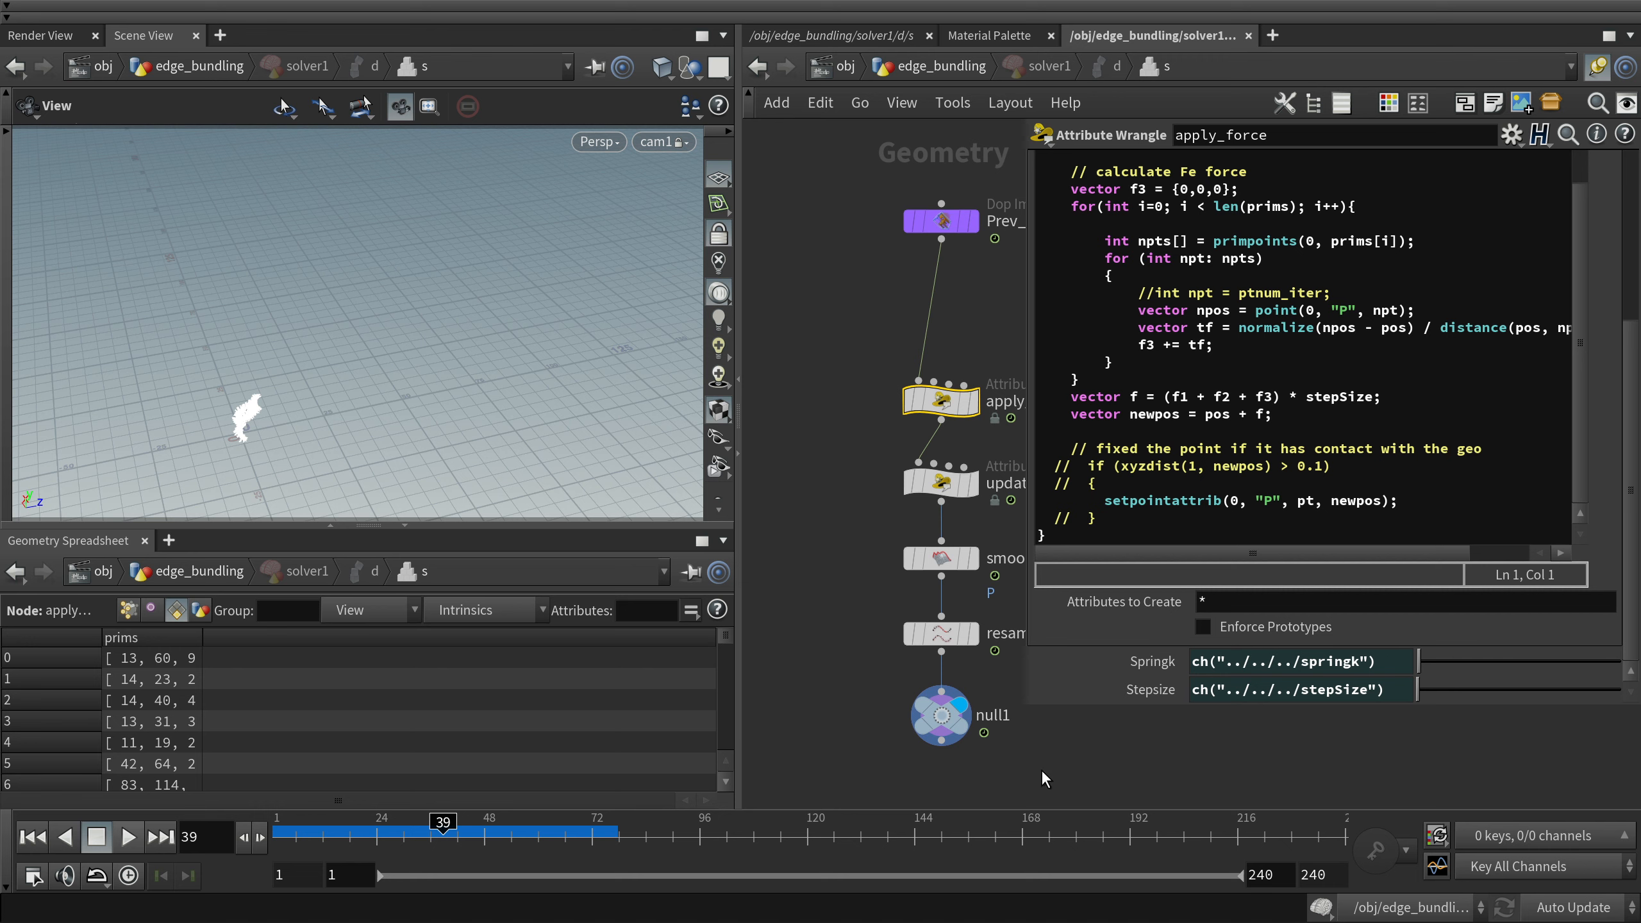
{"action": "left_click_drag", "start_coordinate": [1030, 711], "coordinate": [1235, 703]}
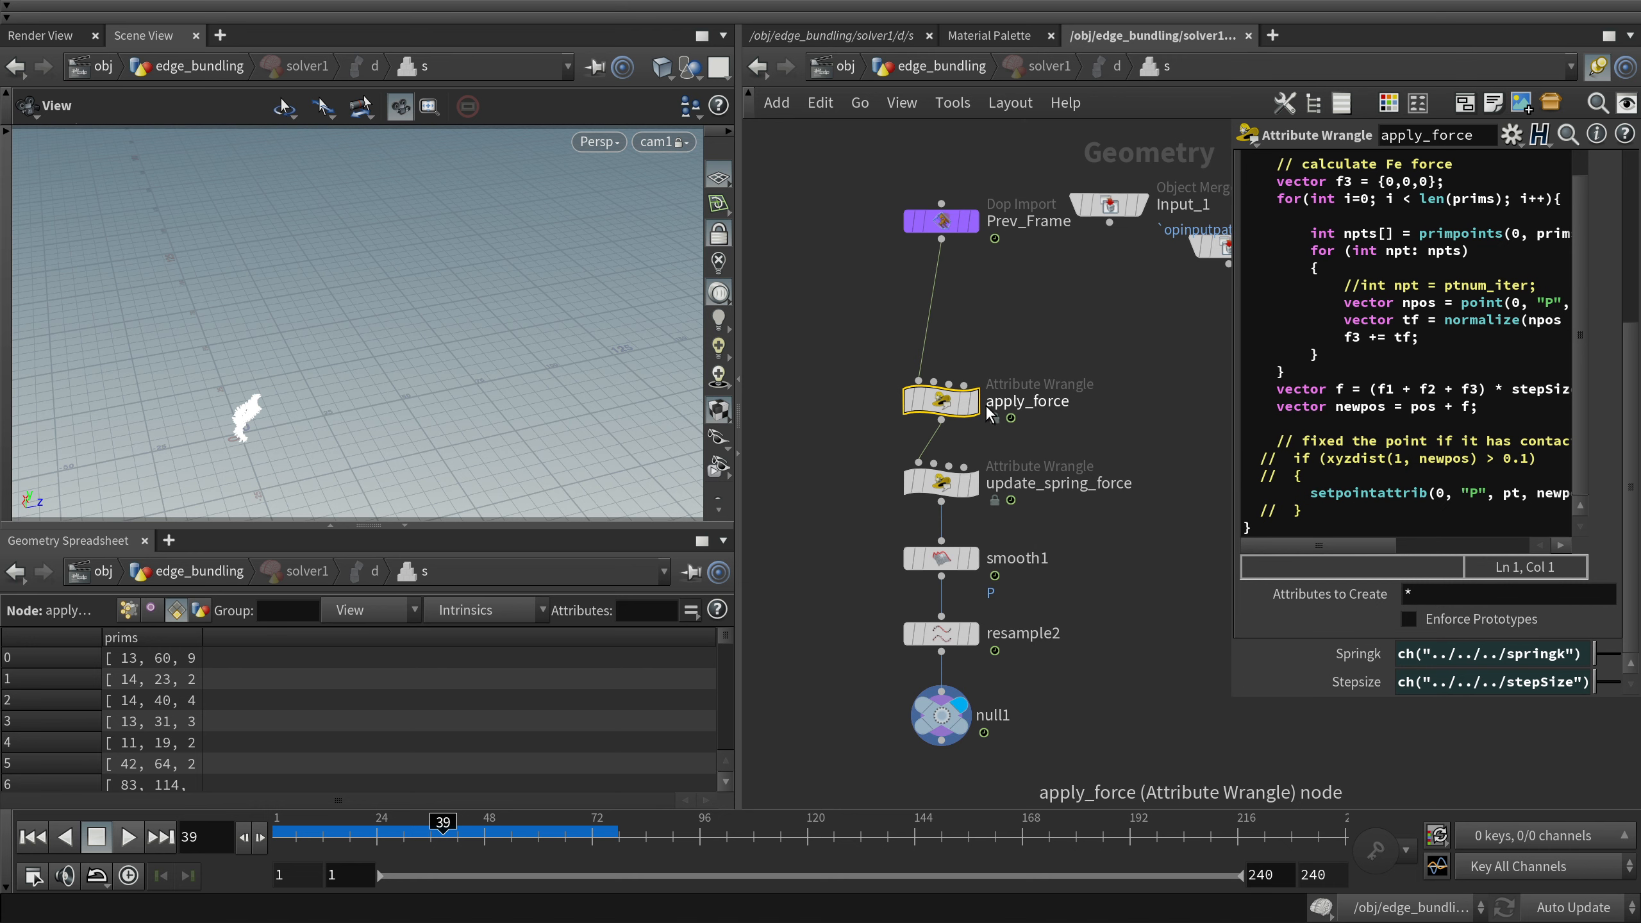
{"action": "mouse_move", "coordinate": [982, 411]}
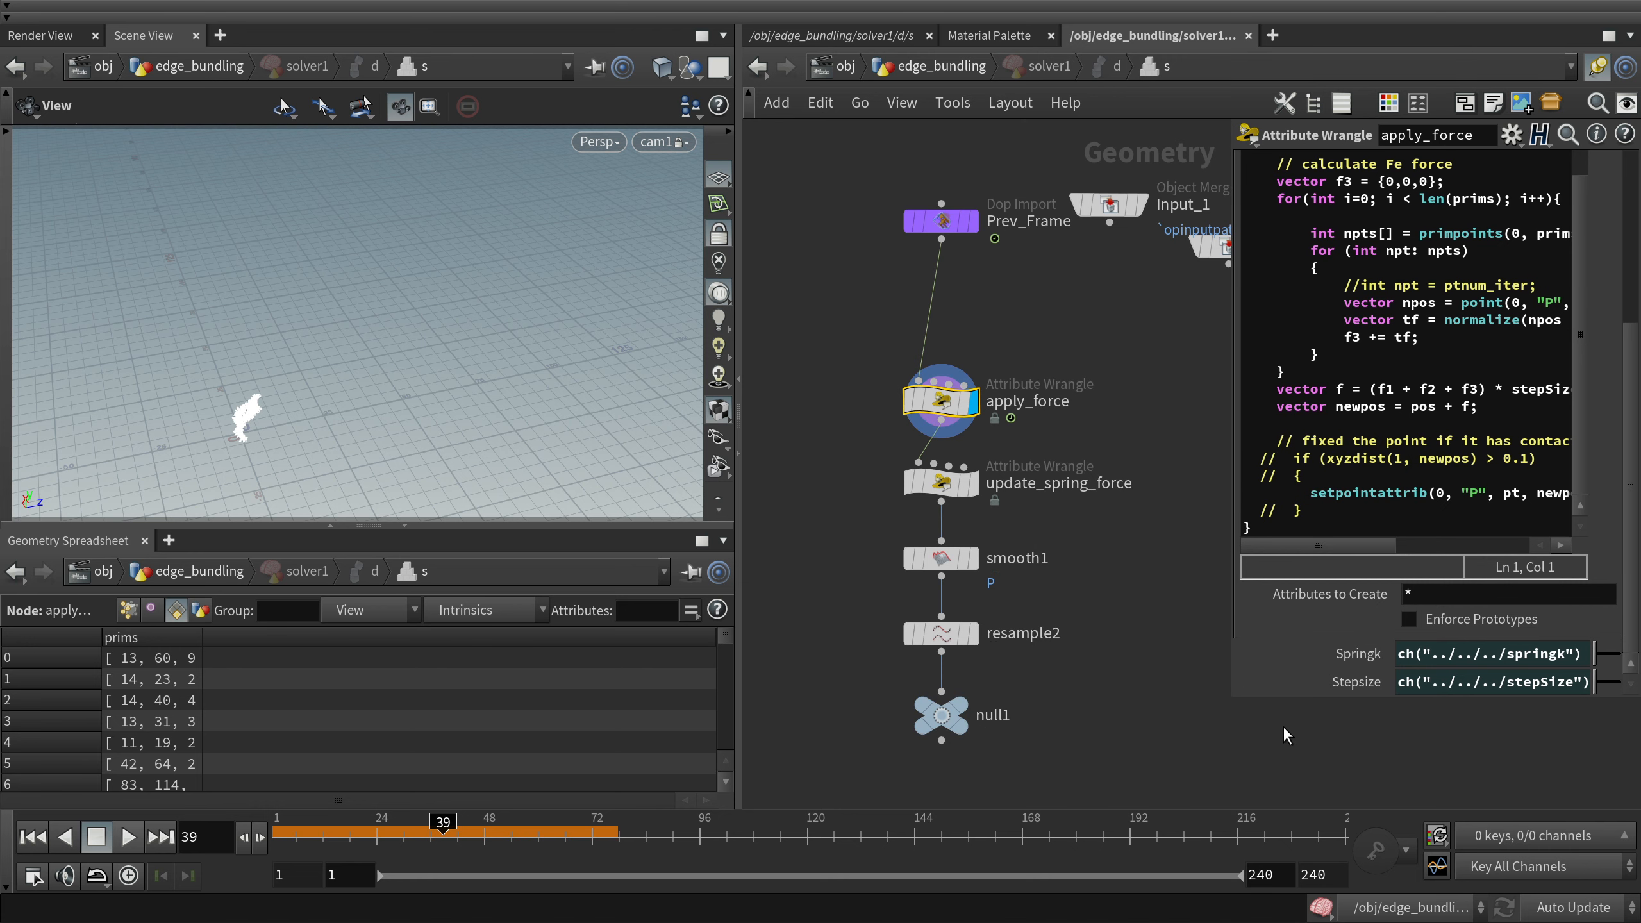
Examine the Fe force section of the apply_force code, highlighting the loop over prims that accumulates f3
{"action": "left_click_drag", "start_coordinate": [1234, 703], "coordinate": [1032, 743]}
{"action": "scroll", "coordinate": [1631, 384], "scroll_direction": "up", "scroll_amount": 5}
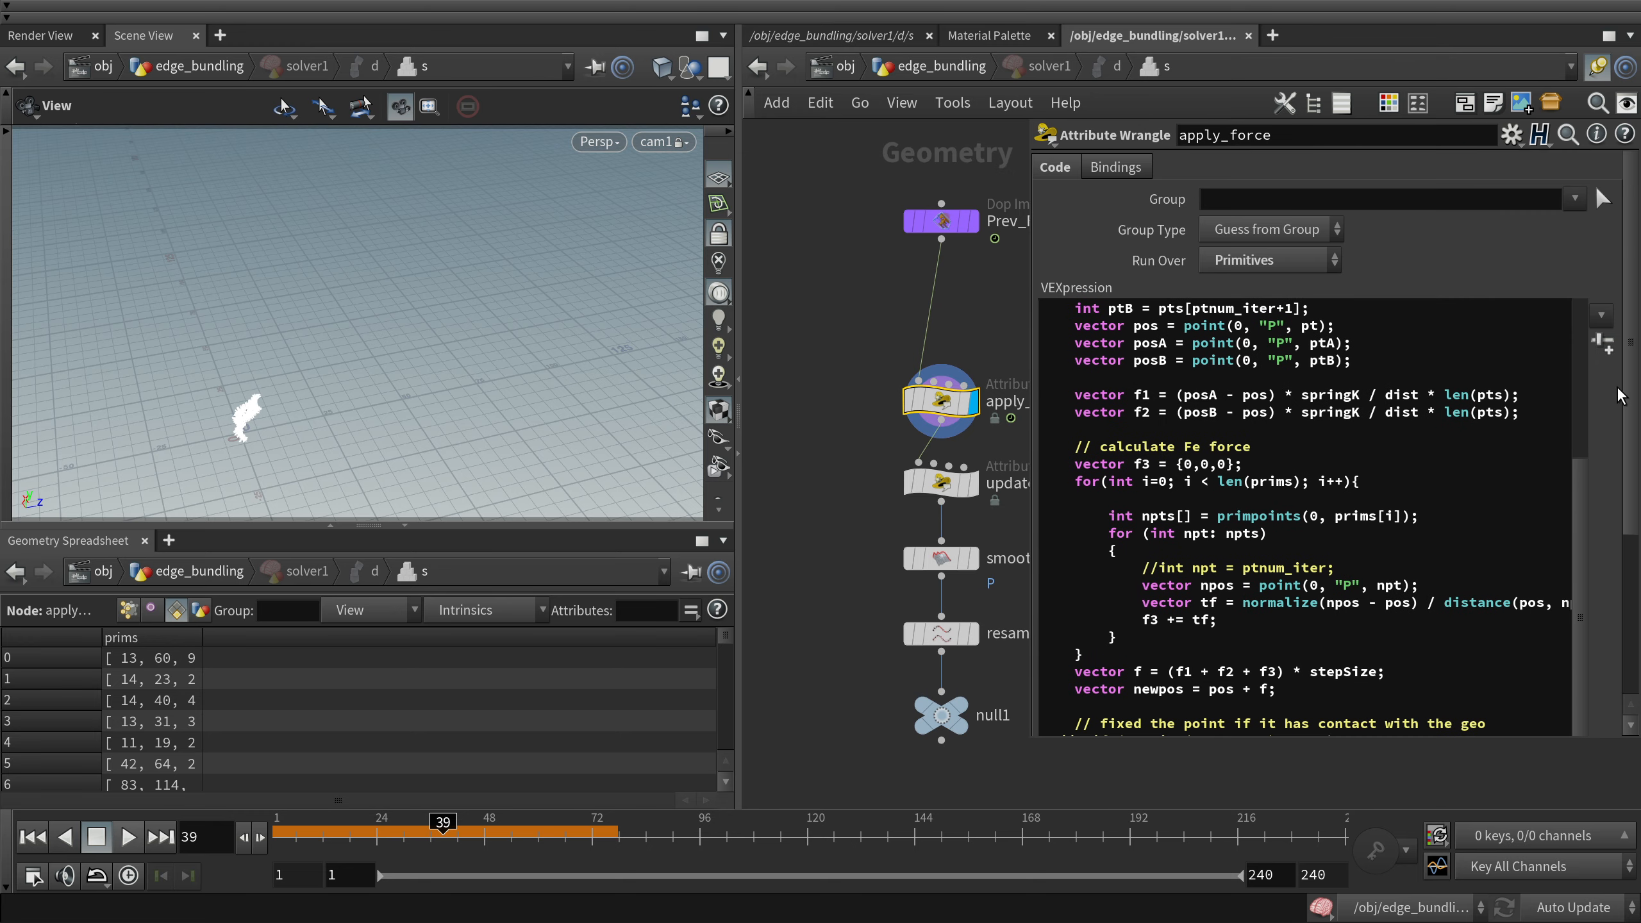
{"action": "scroll", "coordinate": [1623, 401], "scroll_direction": "down", "scroll_amount": 5}
{"action": "left_click", "coordinate": [1427, 299]}
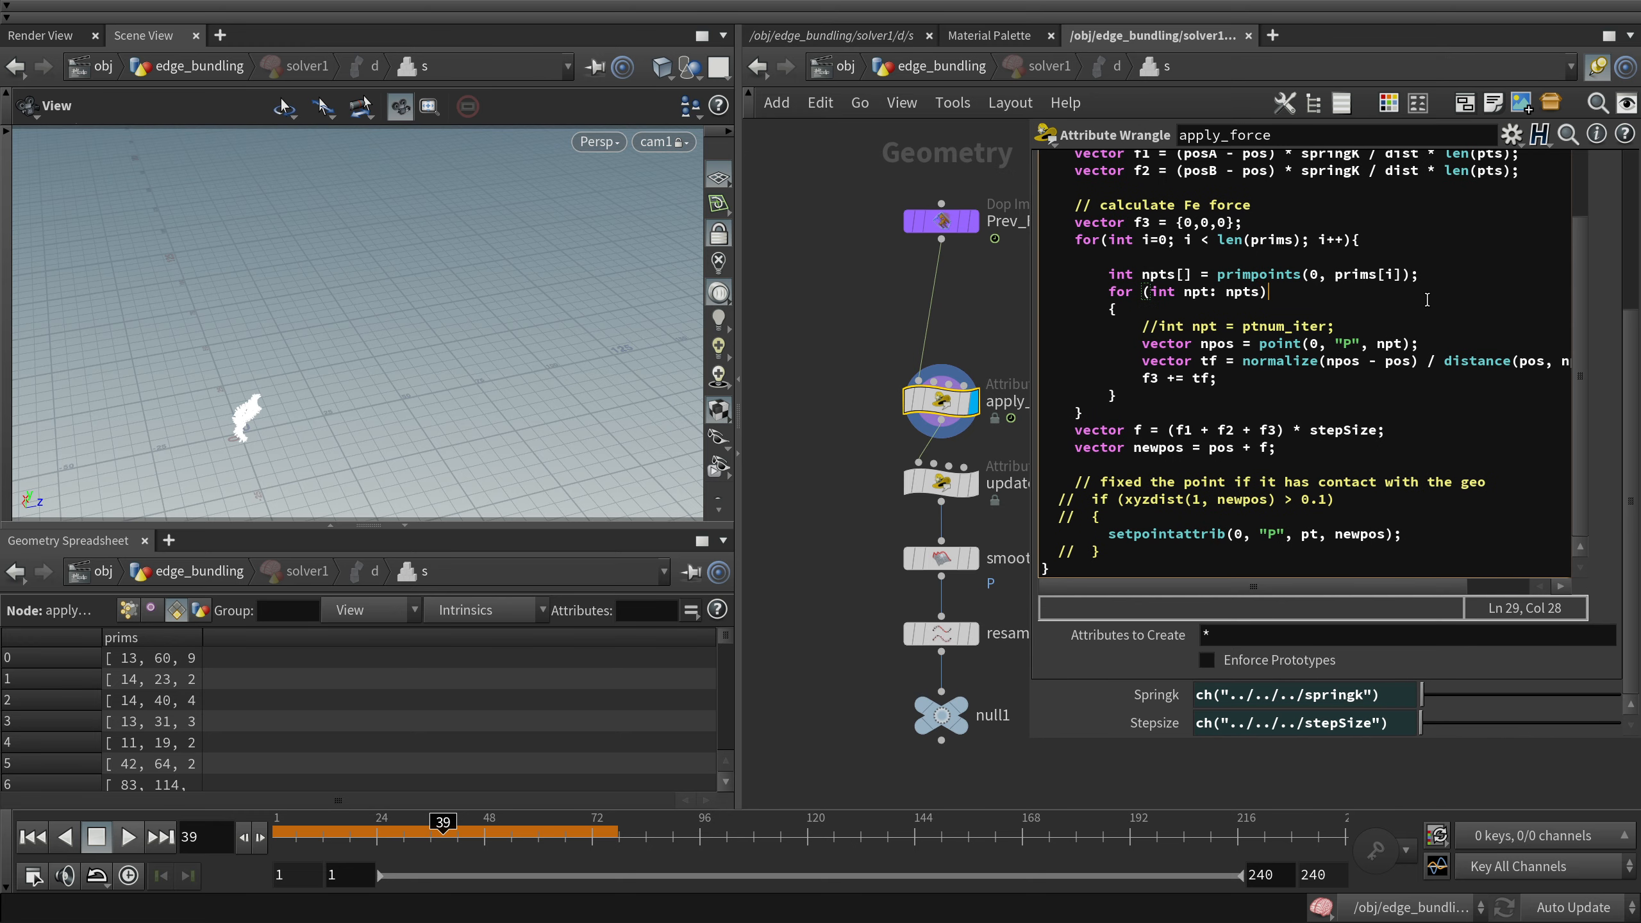
{"action": "left_click_drag", "start_coordinate": [1077, 233], "coordinate": [1377, 349]}
{"action": "left_click", "coordinate": [1163, 267]}
{"action": "left_click_drag", "start_coordinate": [1133, 243], "coordinate": [1266, 391]}
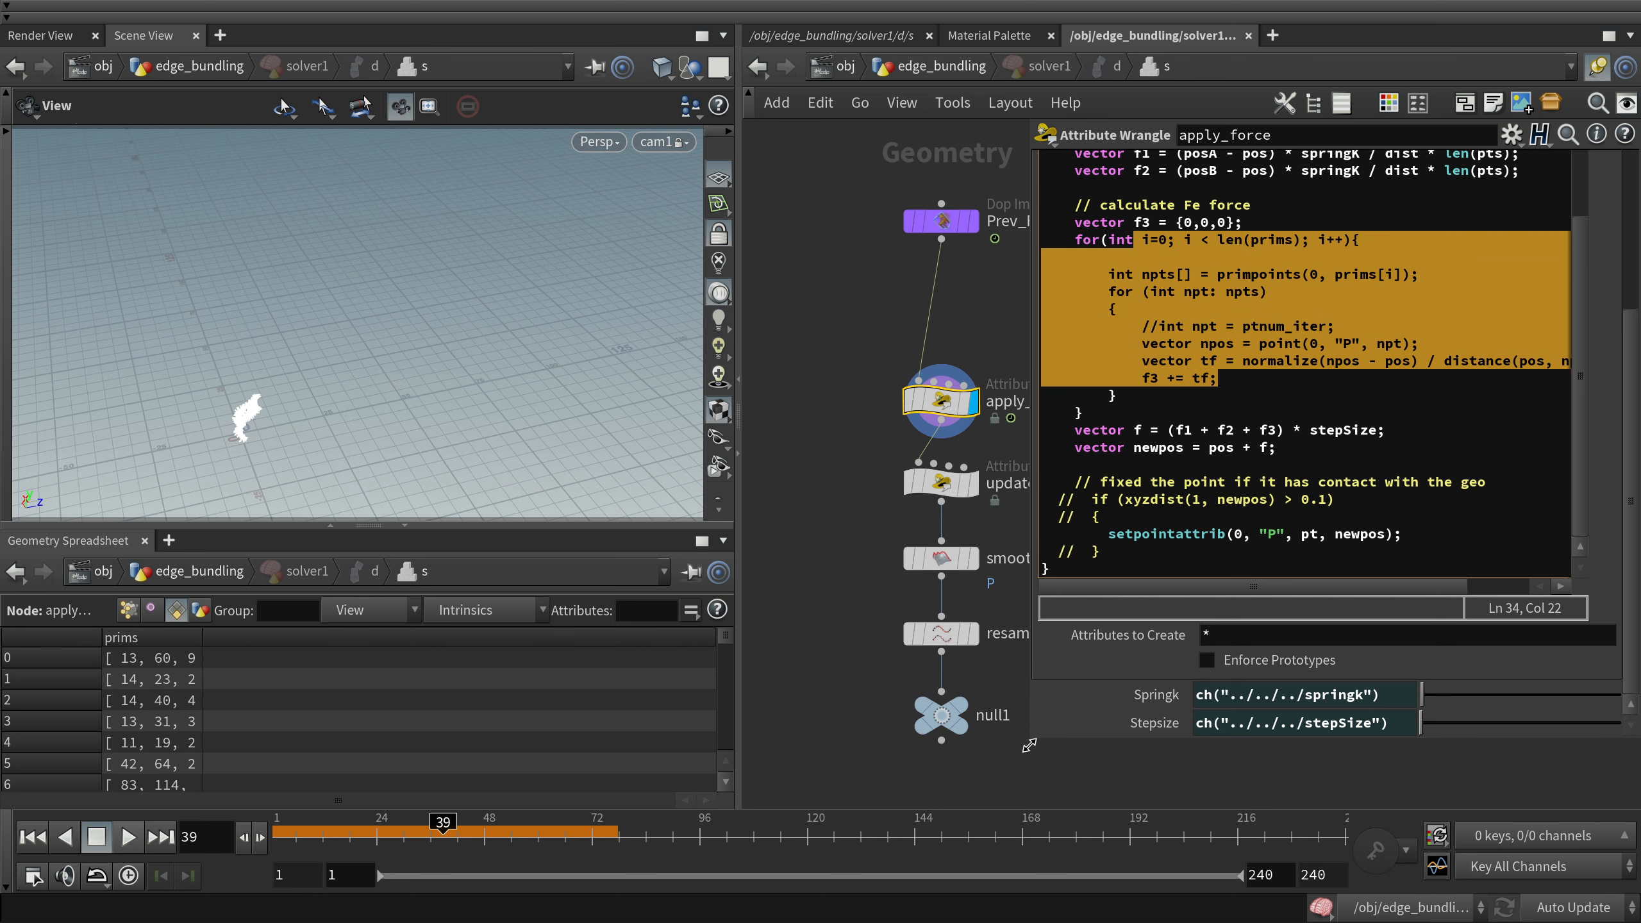
Make null1 the displayed node inside the solver and return to the edge_bundling network
{"action": "left_click_drag", "start_coordinate": [1026, 741], "coordinate": [1147, 737]}
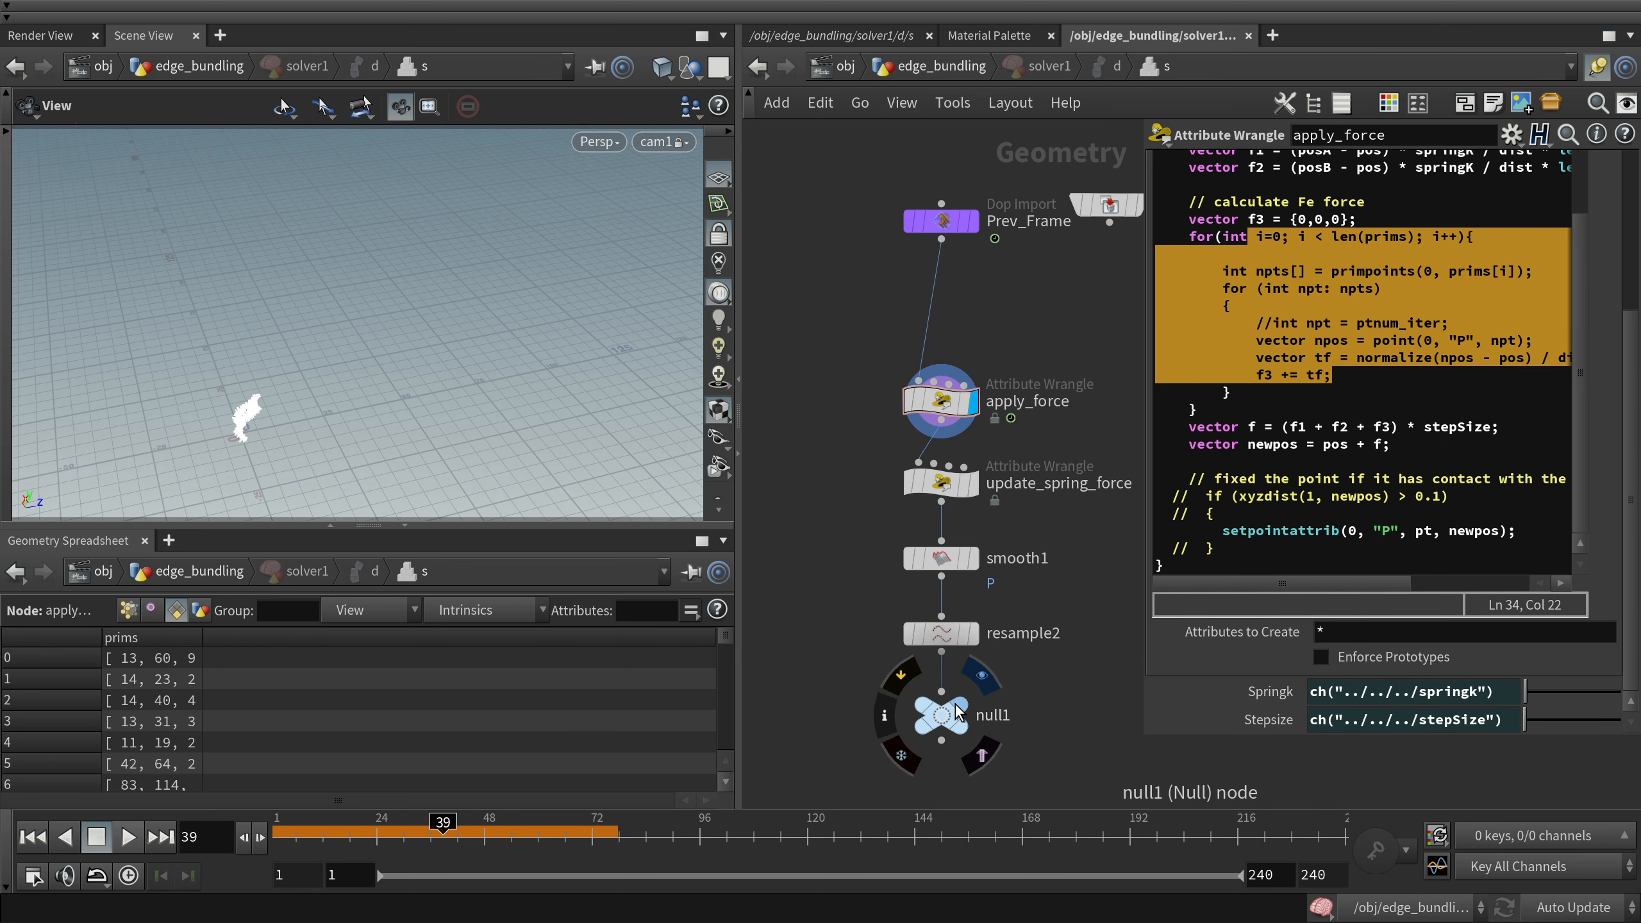
{"action": "left_click", "coordinate": [941, 714]}
{"action": "key", "text": "u"}
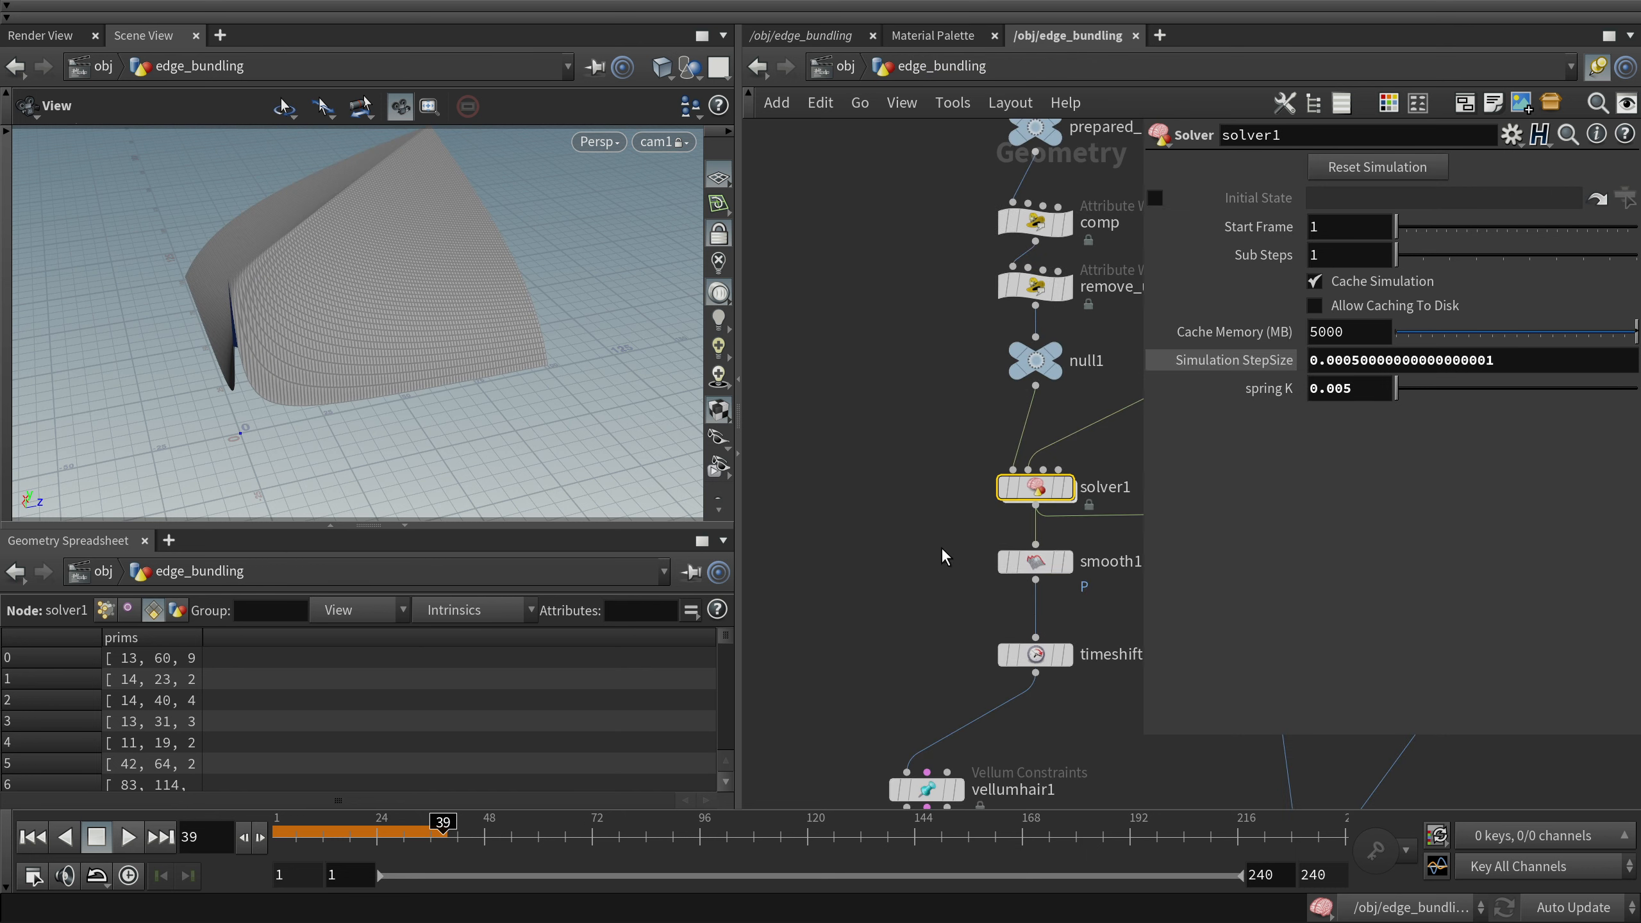
Display the smooth1 node after solver1 and frame its bundled curves in the viewport
{"action": "middle_click_drag", "start_coordinate": [959, 552], "coordinate": [801, 390]}
{"action": "left_click", "coordinate": [923, 401]}
{"action": "left_click", "coordinate": [898, 409]}
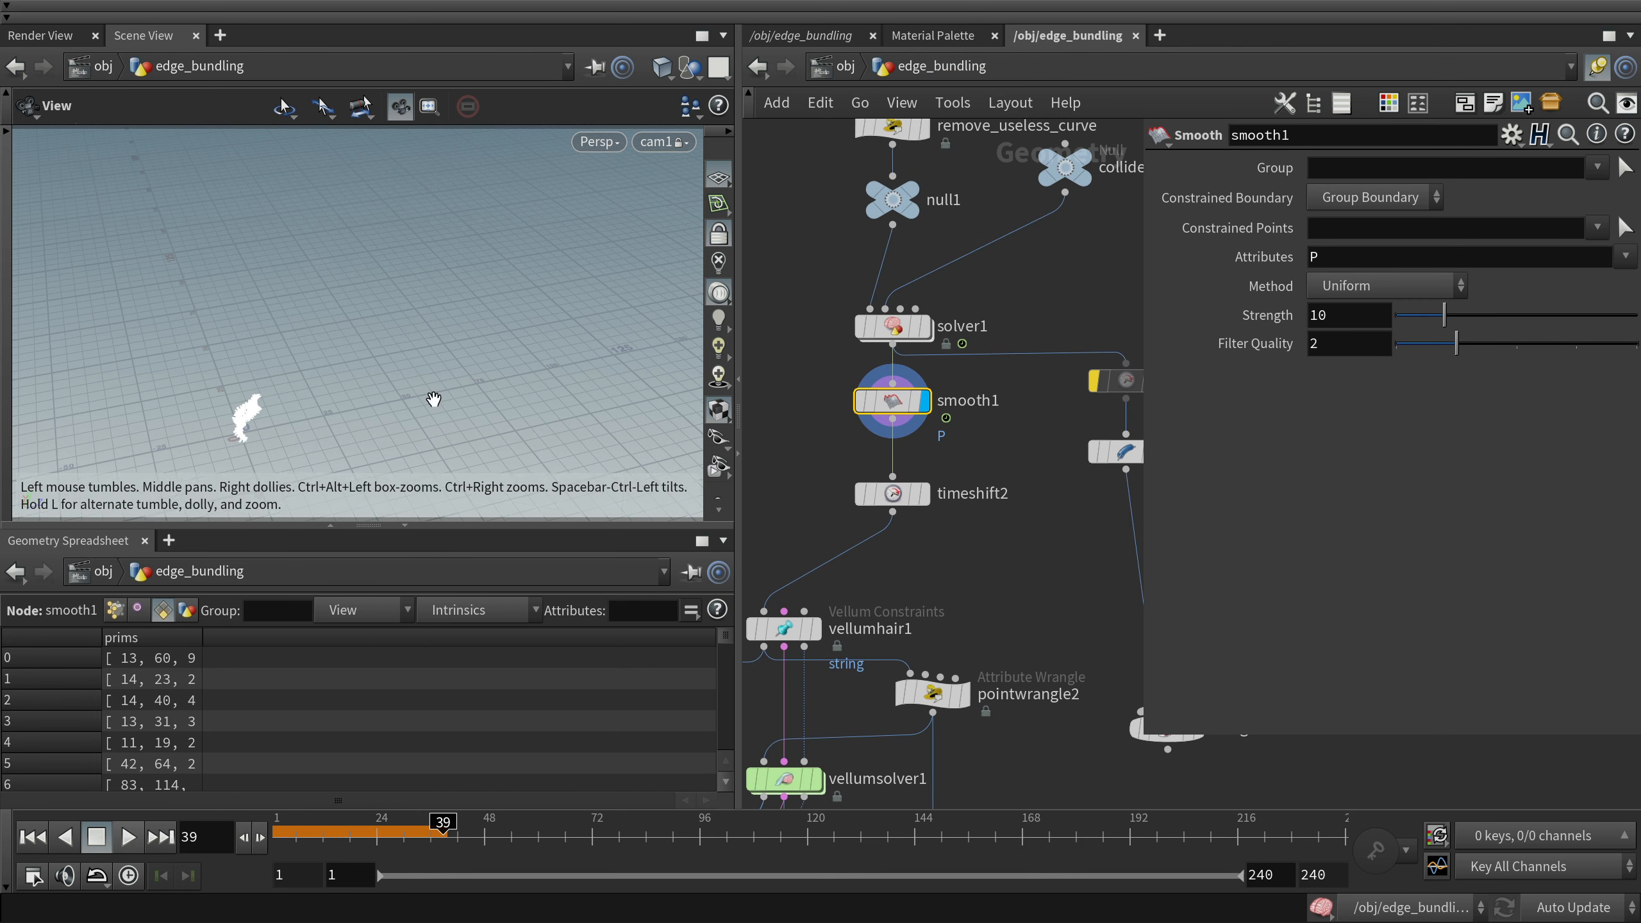
{"action": "key", "text": "f"}
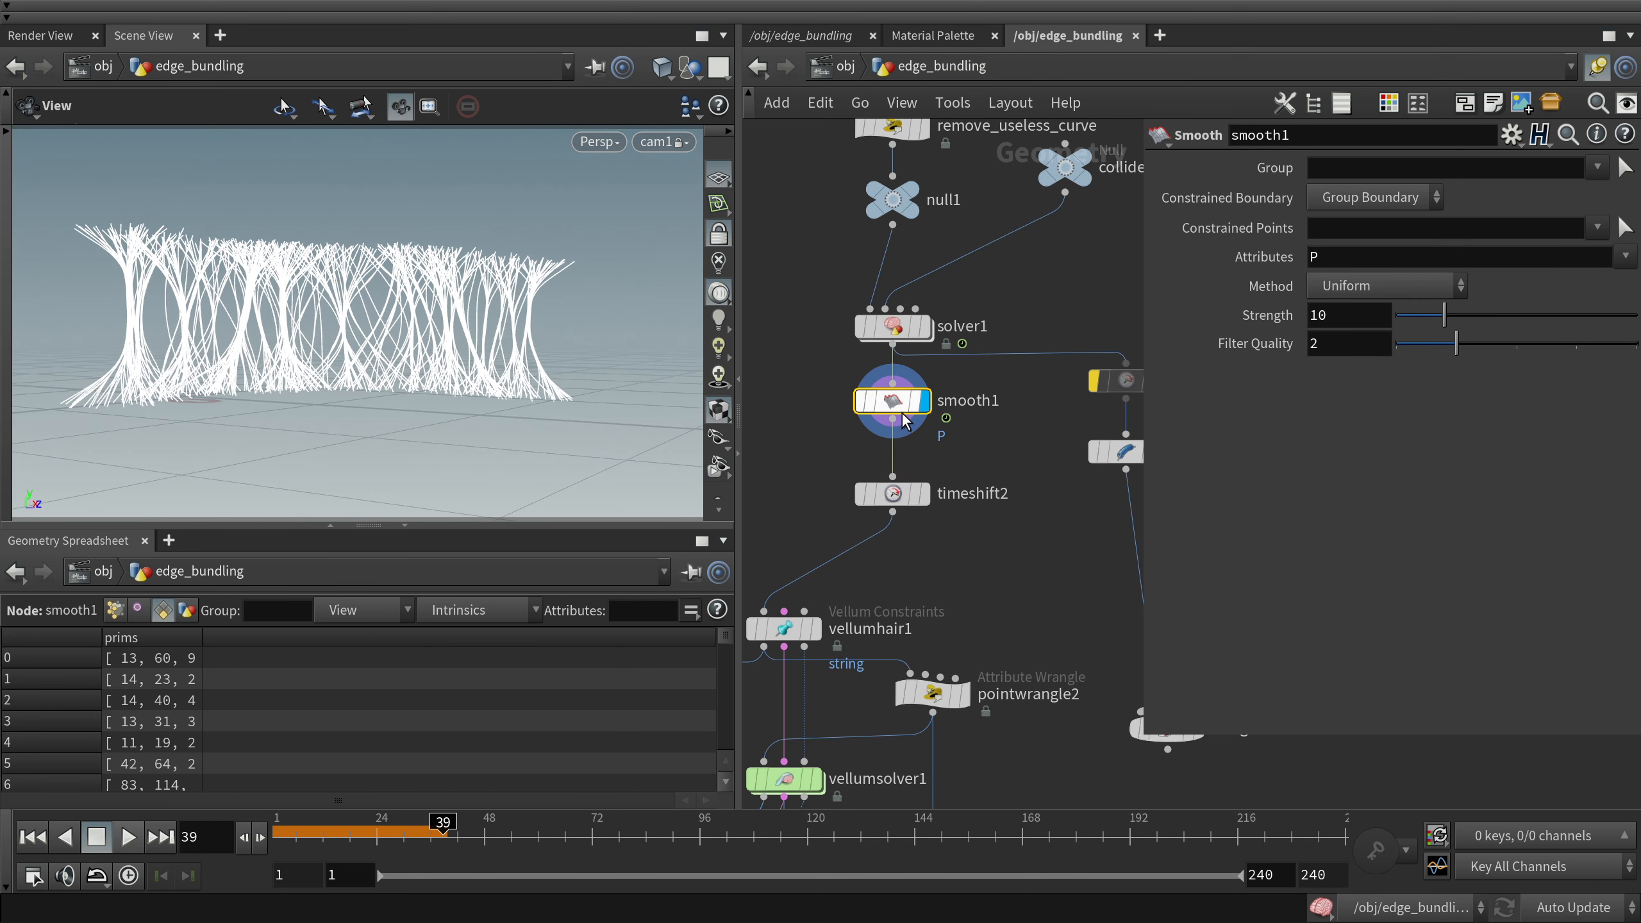
Bypass smooth1 and select timeshift2 as the displayed node
{"action": "left_click", "coordinate": [861, 401]}
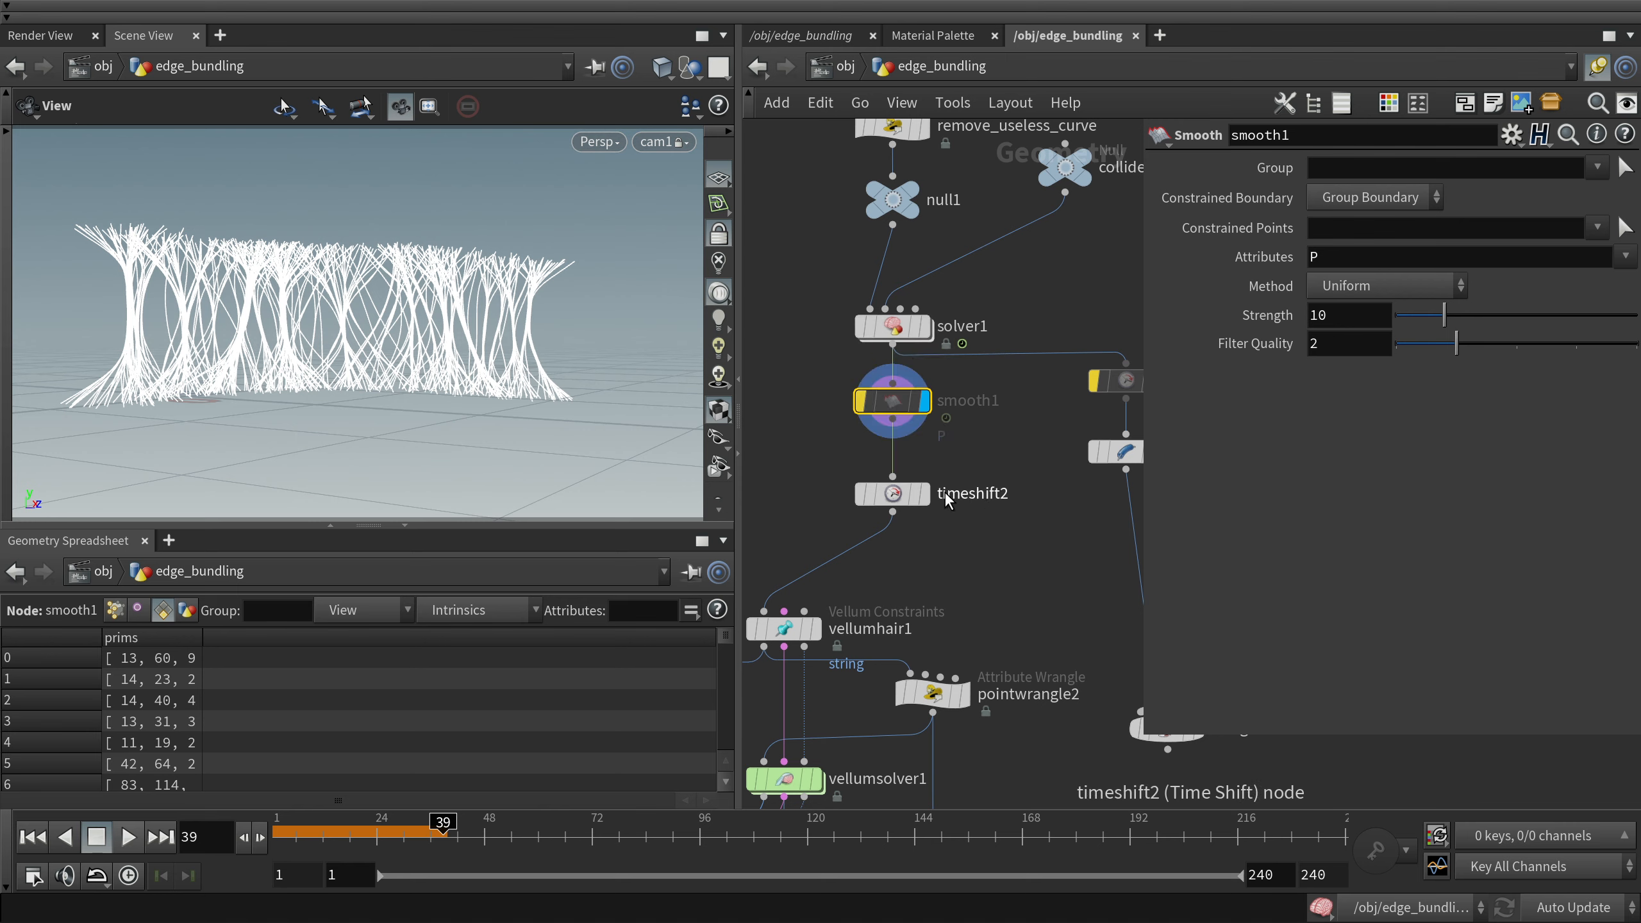
{"action": "mouse_move", "coordinate": [894, 496]}
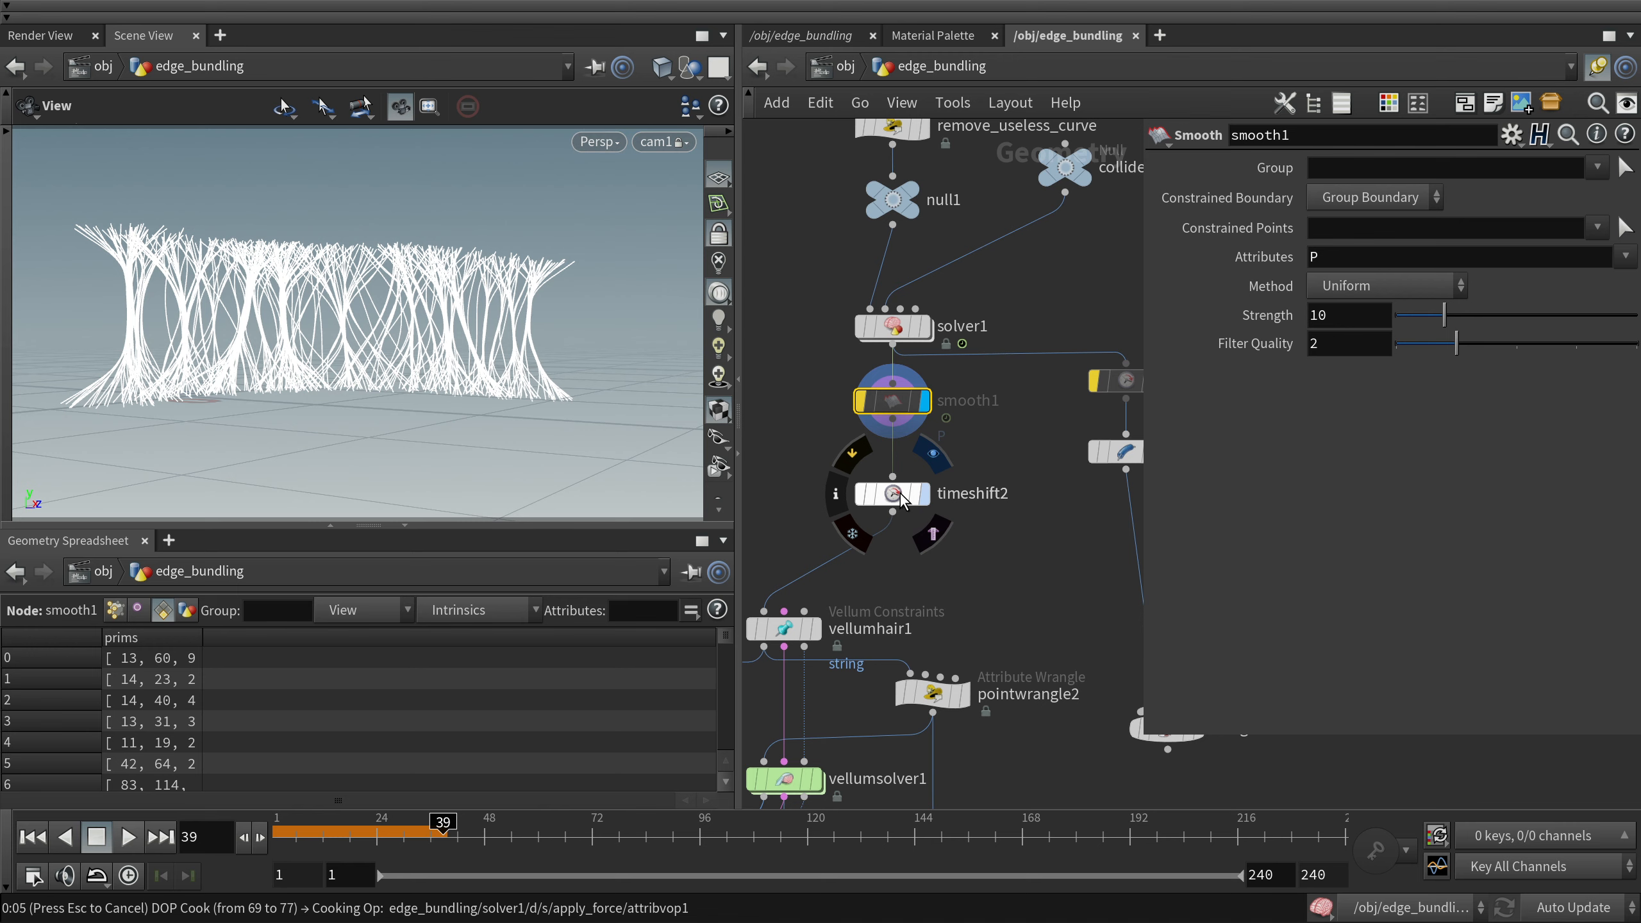
{"action": "left_click", "coordinate": [901, 502]}
Select and display pointwrangle2, and show its point attributes in the Geometry Spreadsheet
{"action": "middle_click_drag", "start_coordinate": [985, 634], "coordinate": [988, 472]}
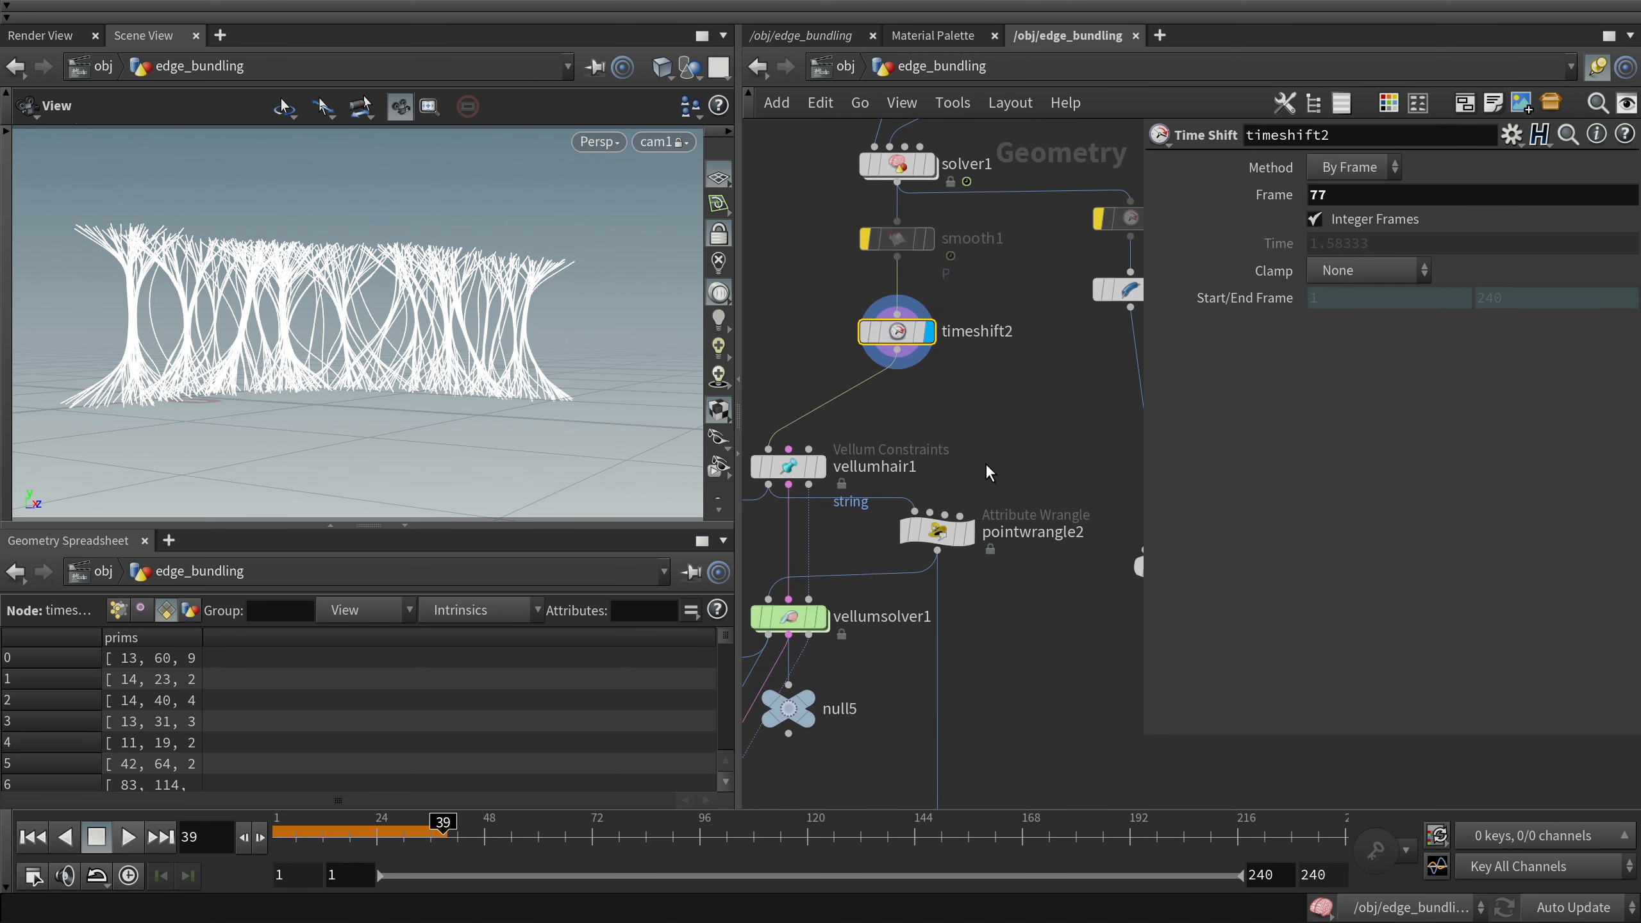
{"action": "left_click", "coordinate": [966, 535]}
{"action": "scroll", "coordinate": [1000, 562], "scroll_direction": "down", "scroll_amount": 1}
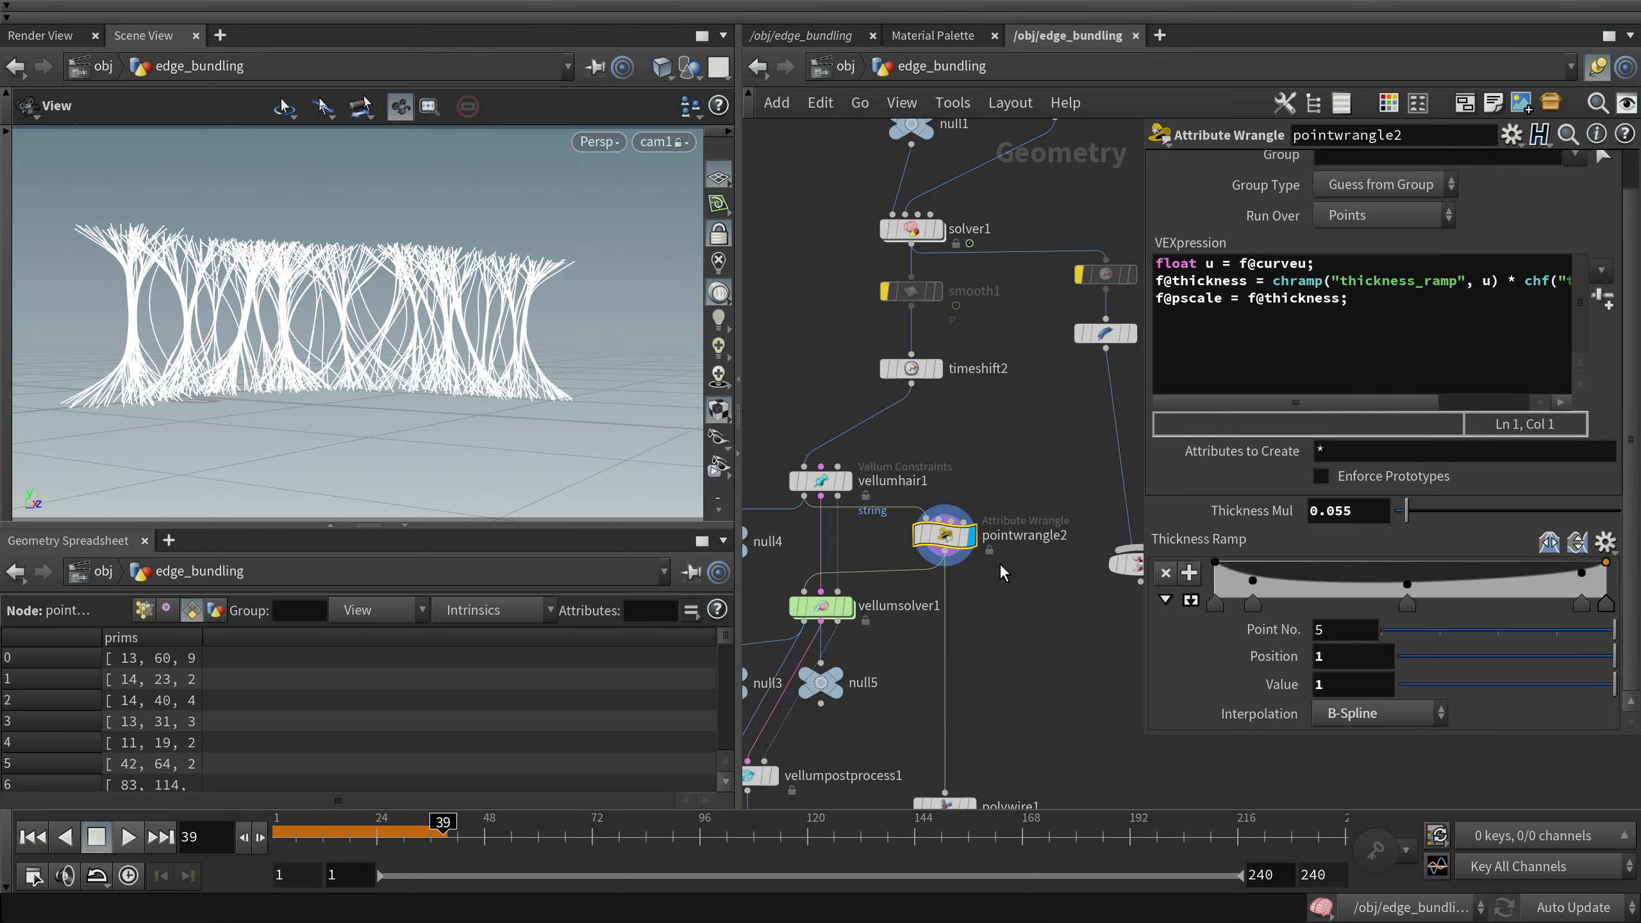
{"action": "middle_click_drag", "start_coordinate": [1050, 646], "coordinate": [1020, 573]}
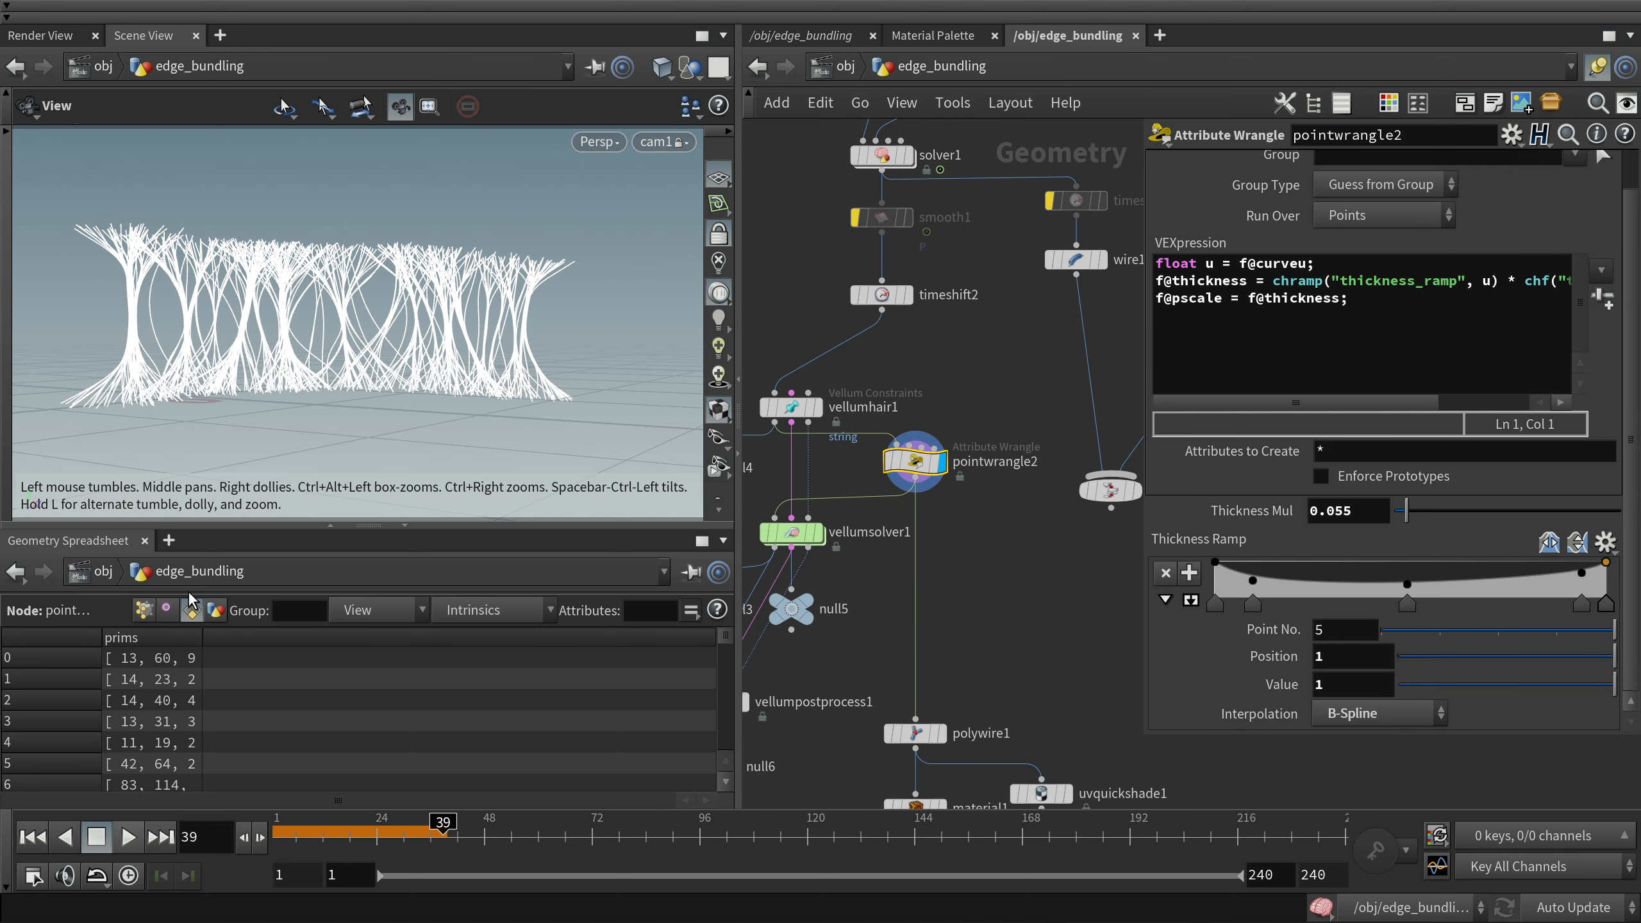
{"action": "left_click", "coordinate": [144, 610]}
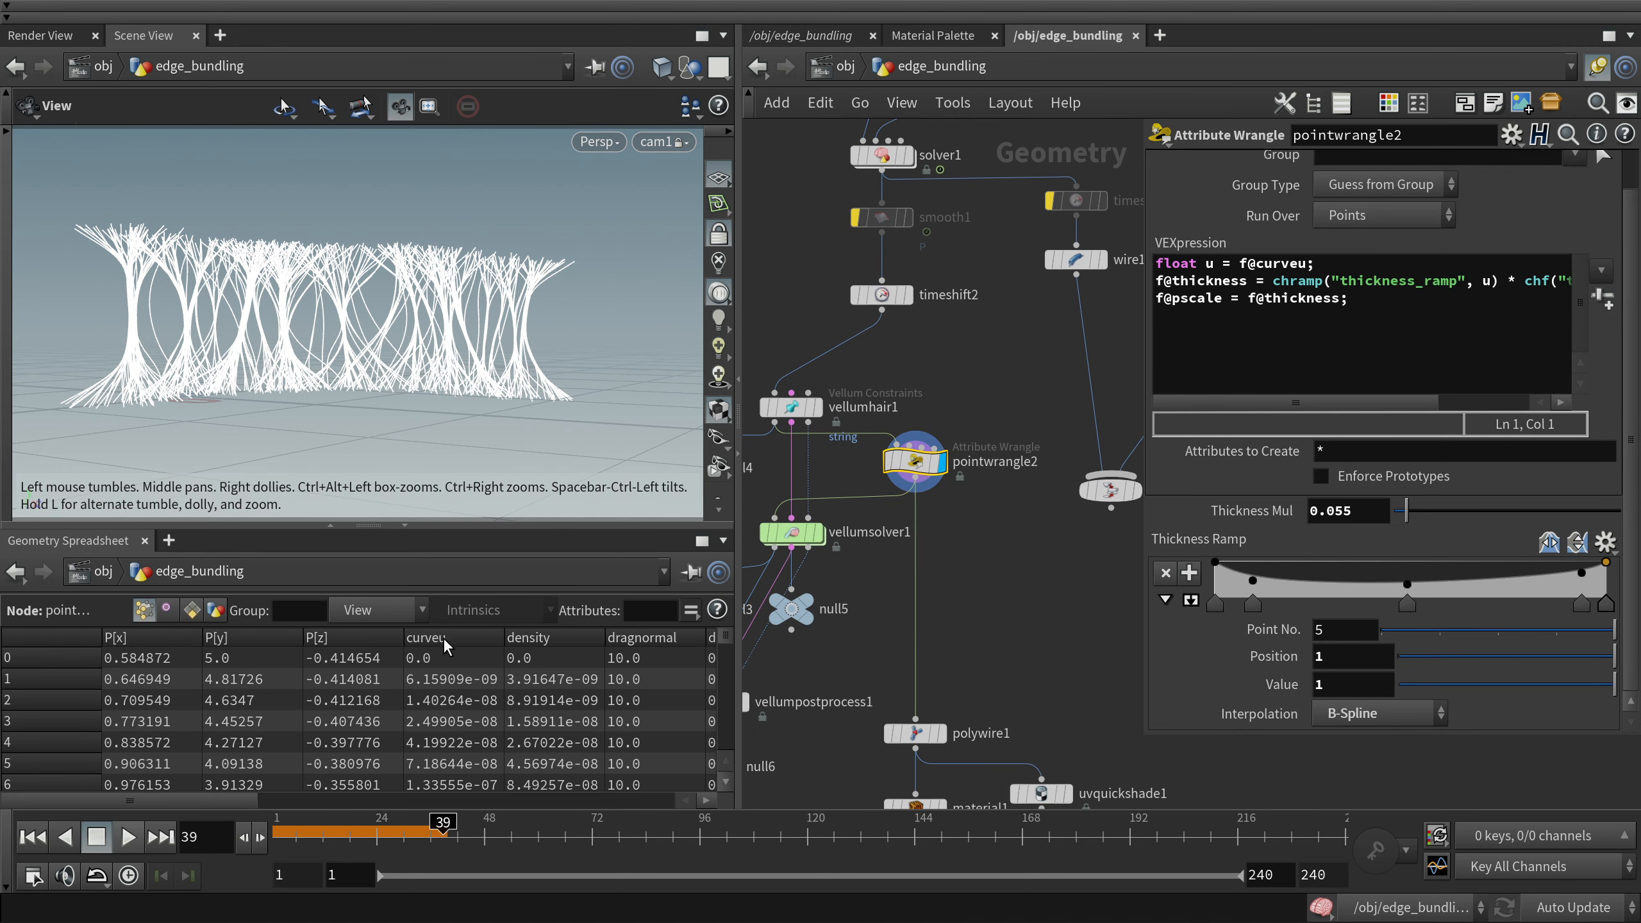
Select polywire1 and check the Wire Radius expression that reads the points' thickness attribute
{"action": "scroll", "coordinate": [468, 660], "scroll_direction": "down", "scroll_amount": 1}
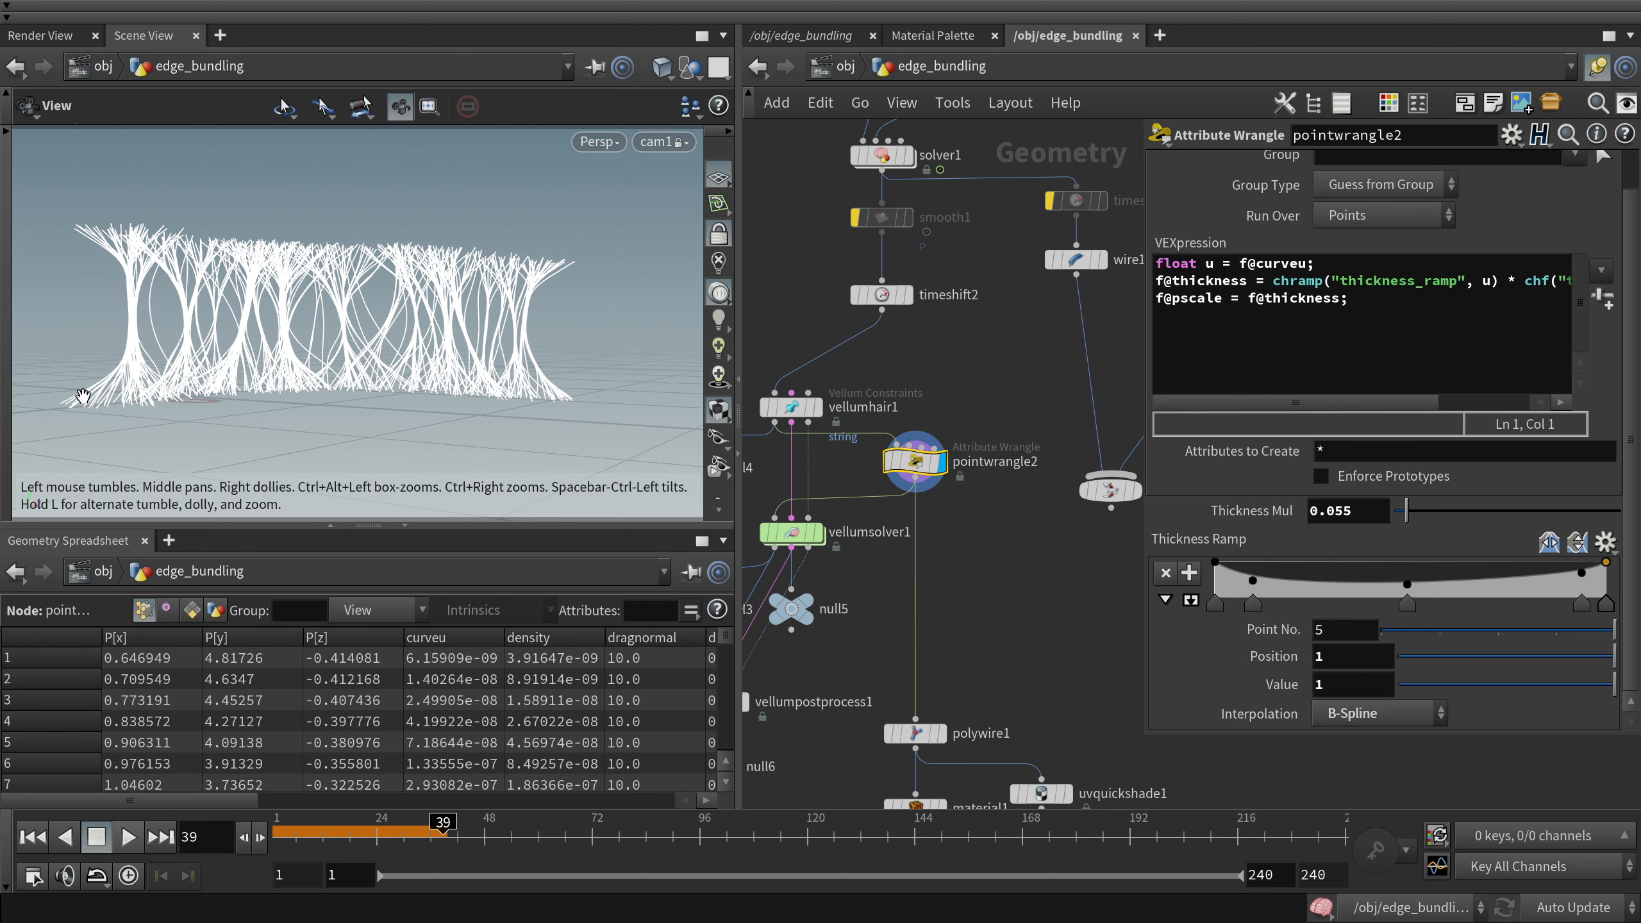
{"action": "middle_click_drag", "start_coordinate": [1010, 641], "coordinate": [971, 520]}
{"action": "middle_click_drag", "start_coordinate": [970, 614], "coordinate": [975, 536]}
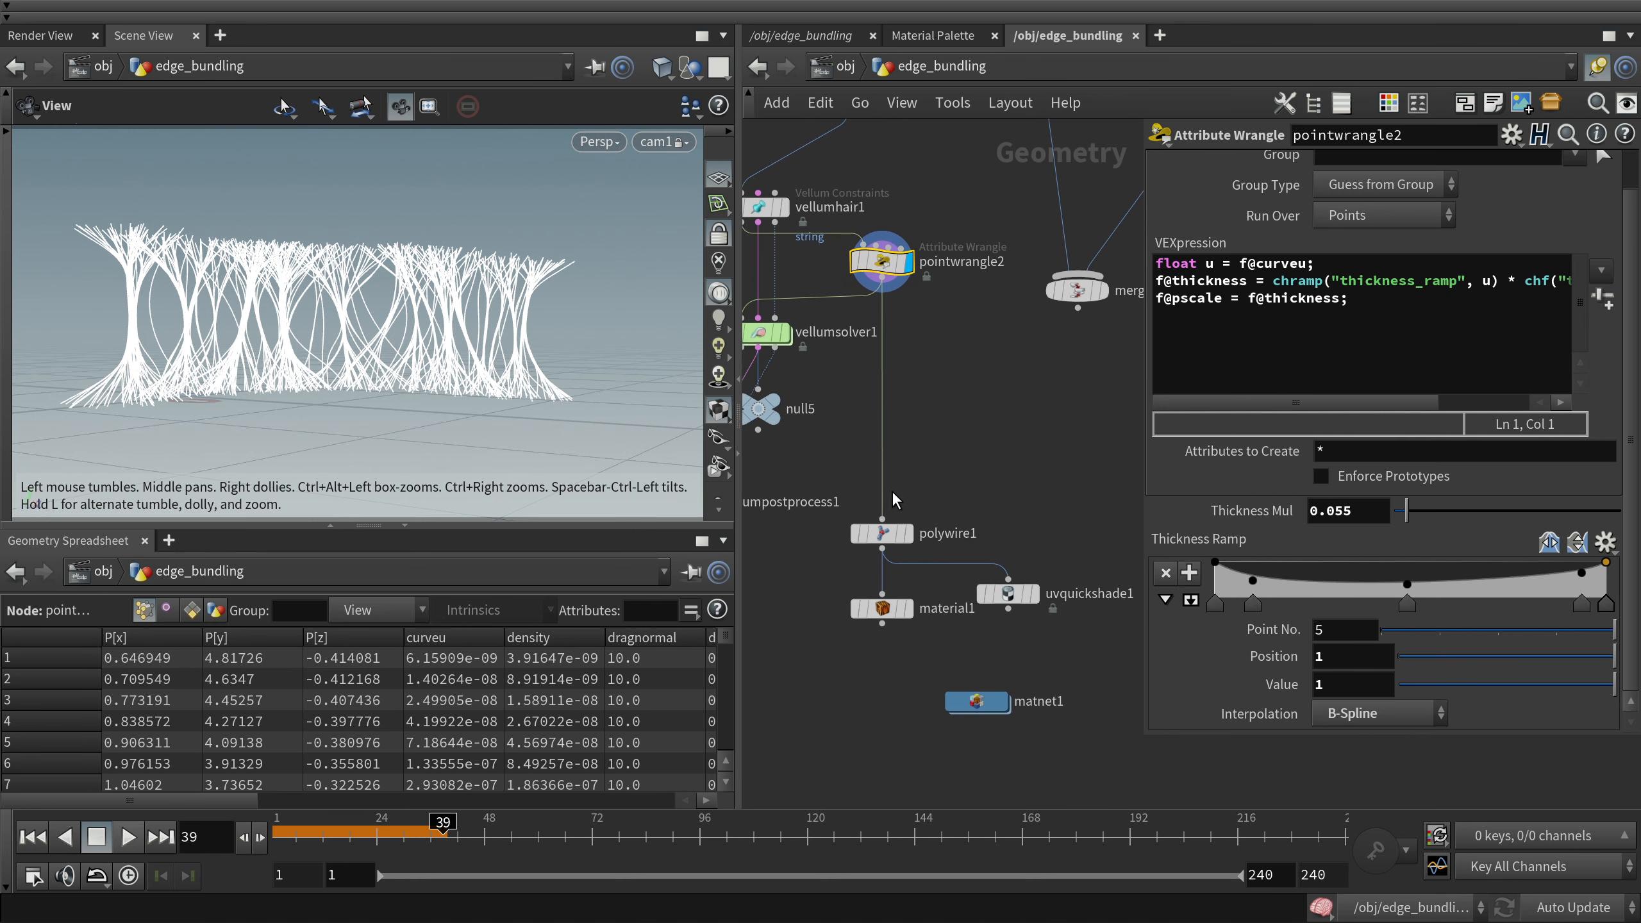
{"action": "left_click", "coordinate": [882, 534]}
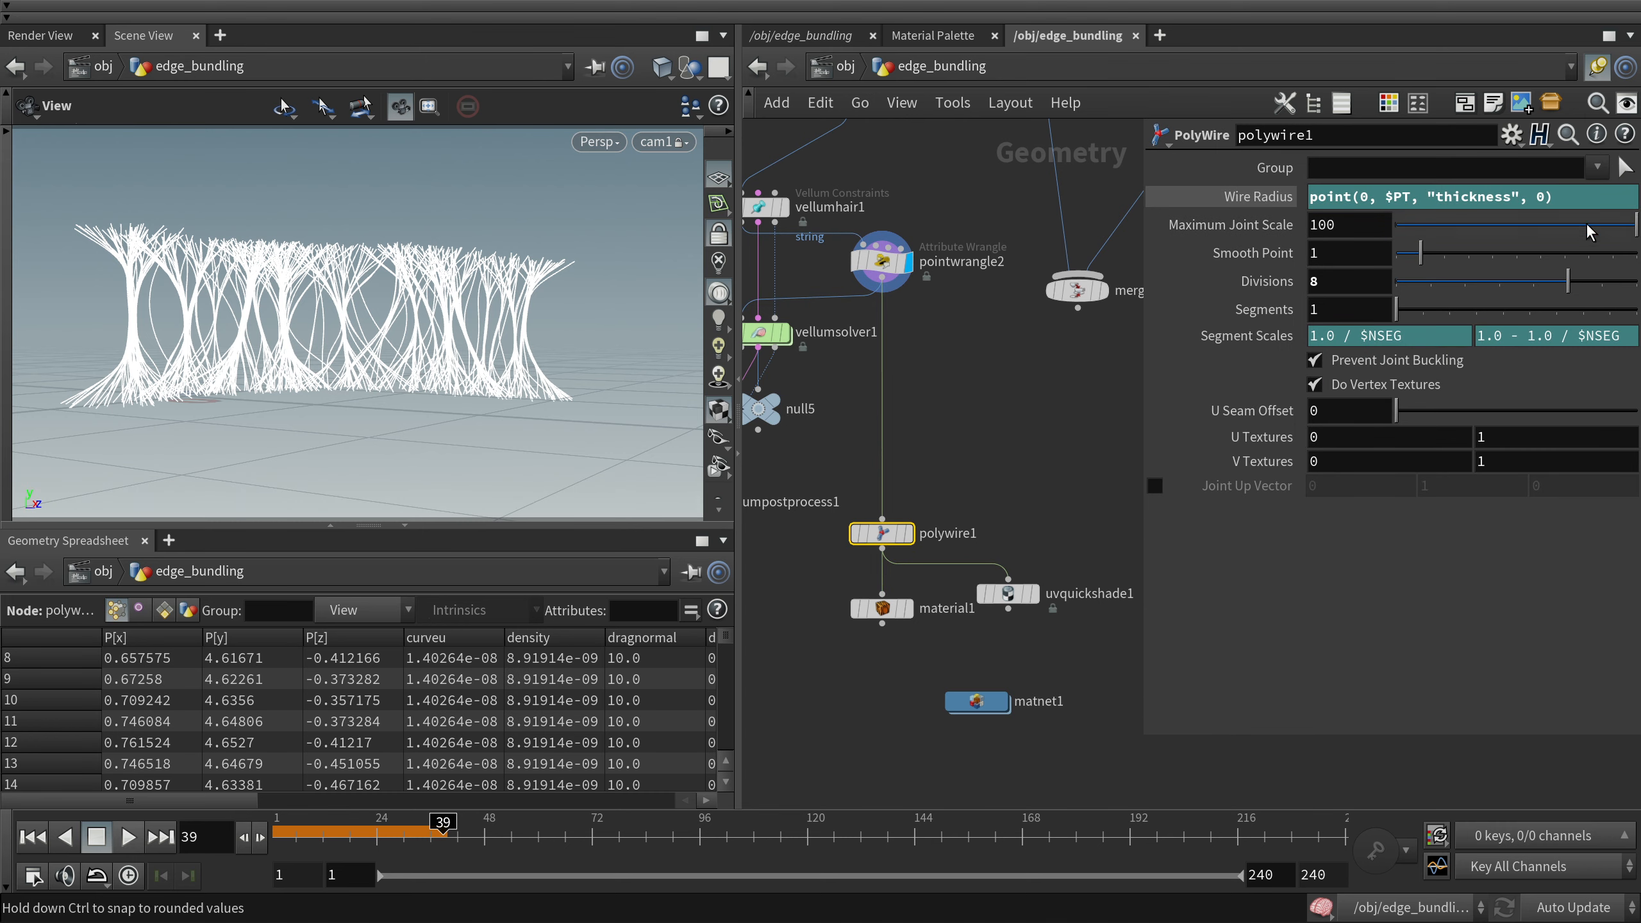
{"action": "left_click_drag", "start_coordinate": [1580, 200], "coordinate": [1112, 212]}
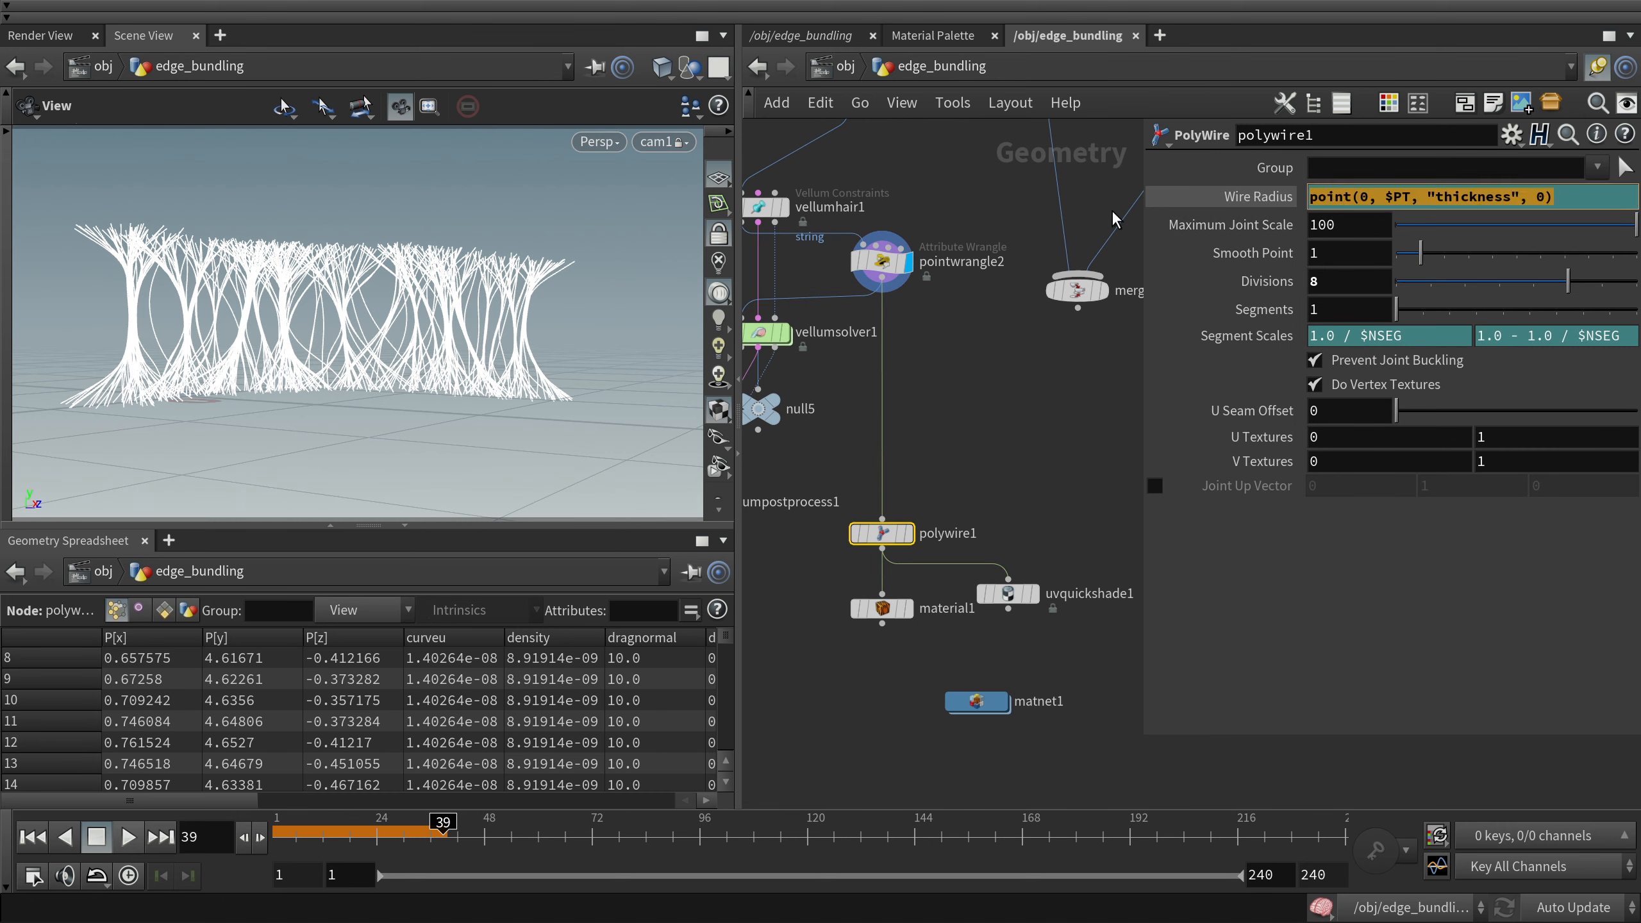
Display polywire1 and inspect the bundled tubes up close in the viewport
{"action": "left_click", "coordinate": [910, 536]}
{"action": "right_click_drag", "start_coordinate": [209, 323], "coordinate": [367, 282]}
{"action": "left_click_drag", "start_coordinate": [368, 282], "coordinate": [488, 340]}
{"action": "key", "text": "f"}
{"action": "right_click_drag", "start_coordinate": [414, 349], "coordinate": [632, 241]}
{"action": "mouse_move", "coordinate": [381, 285]}
{"action": "left_mouse_down"}
{"action": "mouse_move", "coordinate": [557, 282]}
{"action": "mouse_move", "coordinate": [399, 304]}
{"action": "left_mouse_up"}
{"action": "key", "text": "f"}
{"action": "right_click_drag", "start_coordinate": [399, 305], "coordinate": [573, 221]}
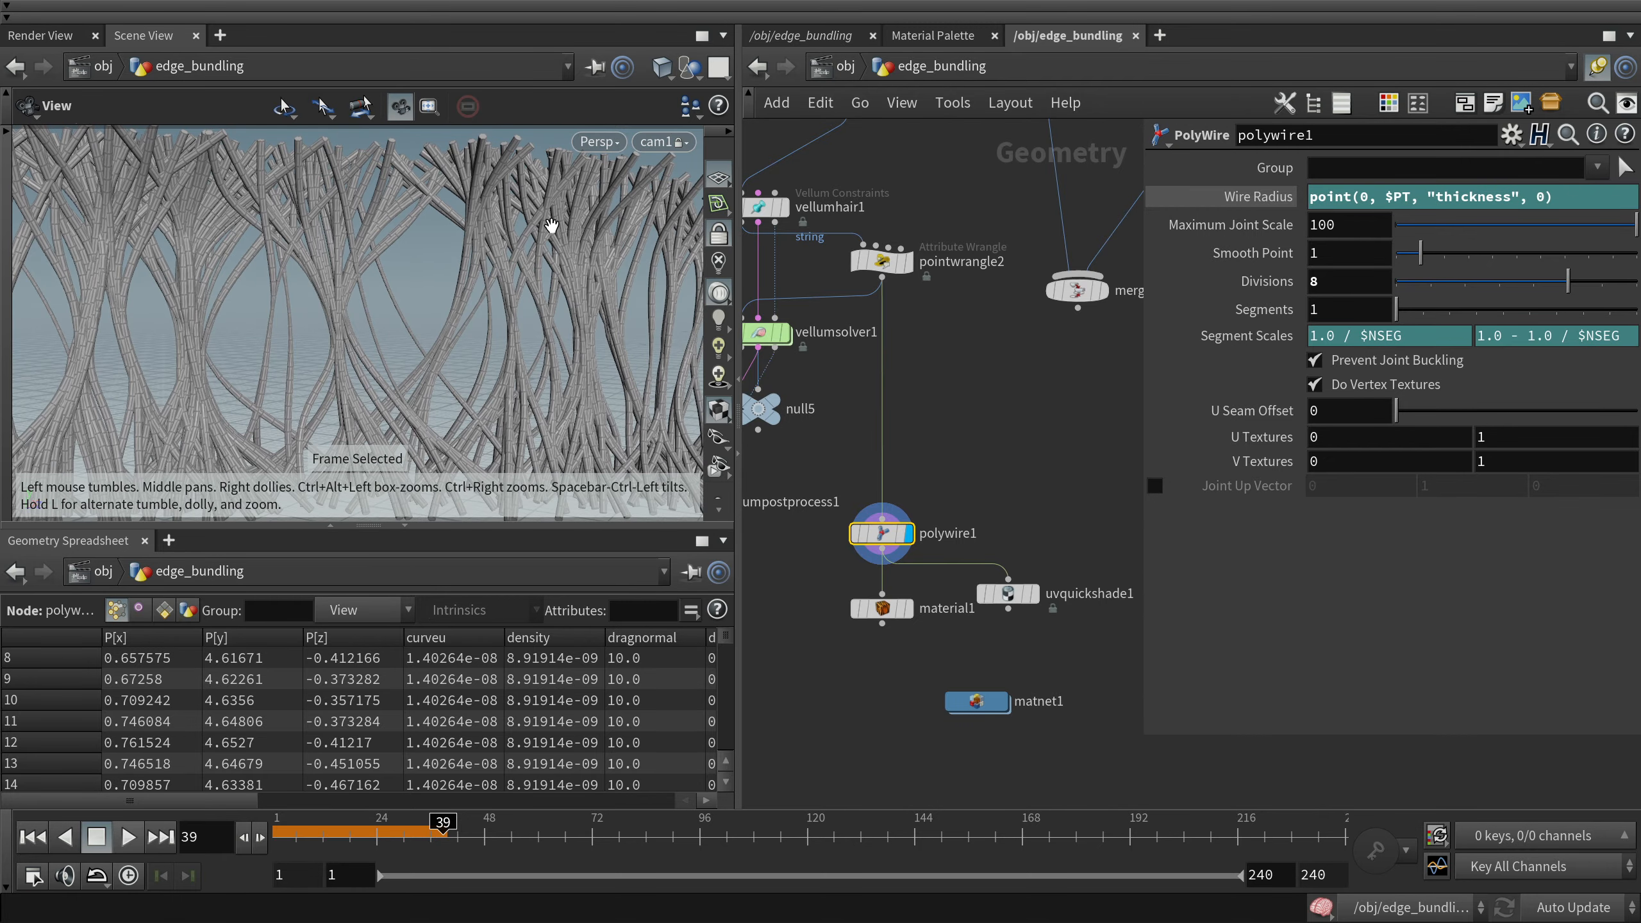
{"action": "left_click_drag", "start_coordinate": [494, 233], "coordinate": [461, 230]}
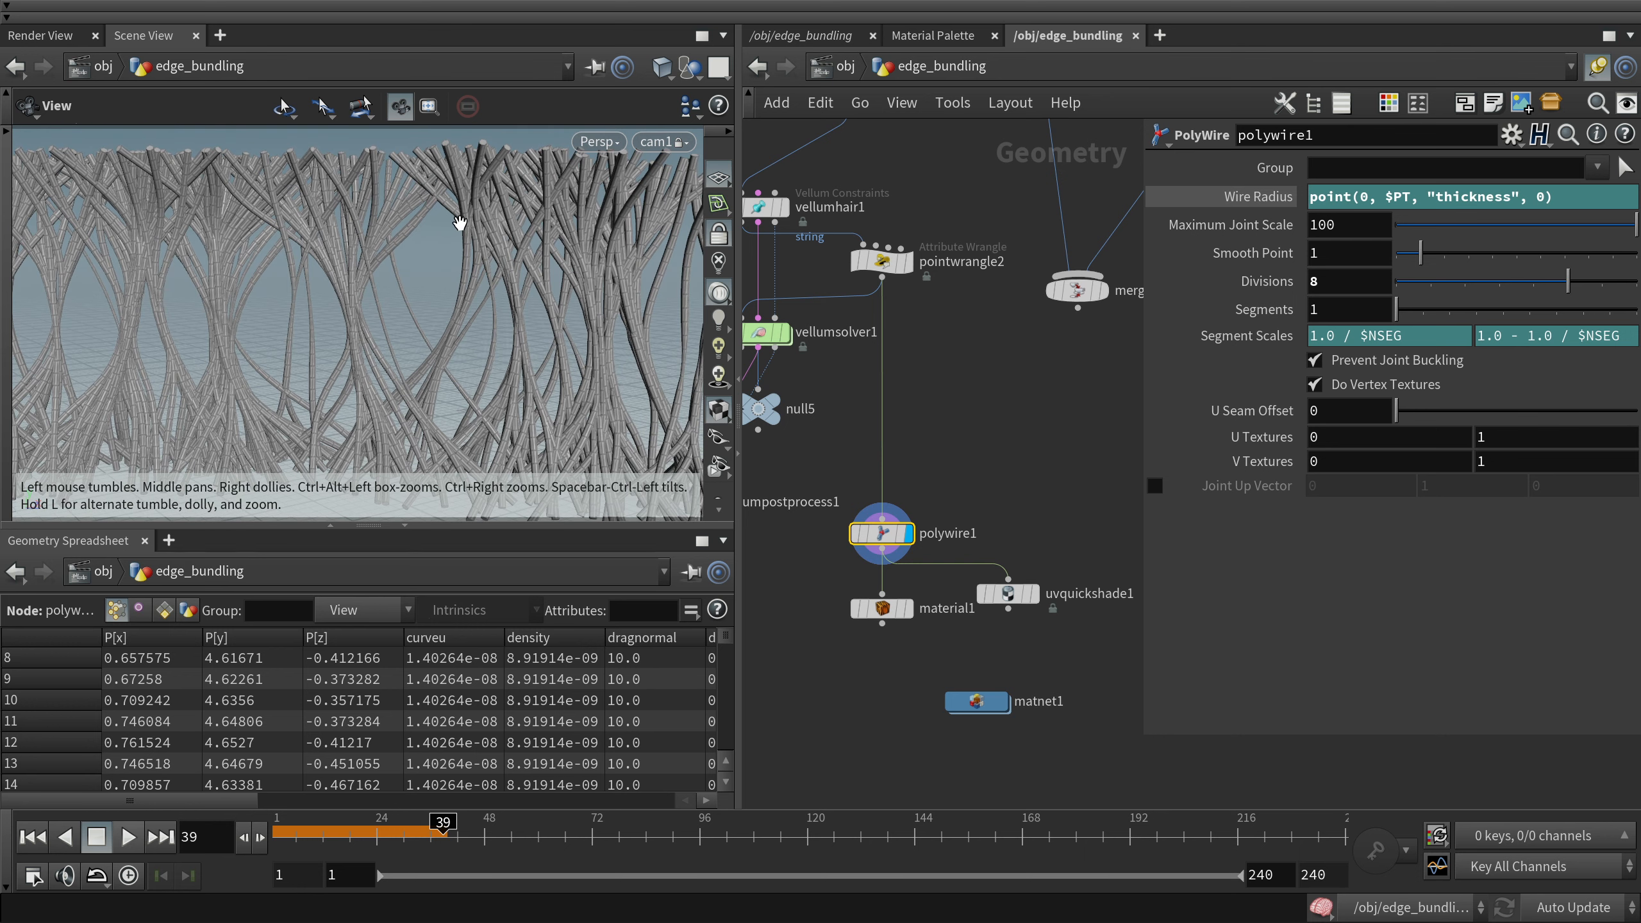
{"action": "mouse_move", "coordinate": [512, 232]}
{"action": "left_mouse_down"}
{"action": "mouse_move", "coordinate": [553, 246]}
{"action": "mouse_move", "coordinate": [535, 212]}
{"action": "mouse_move", "coordinate": [520, 248]}
{"action": "left_mouse_up"}
Select solver1 and timeshift1 together and view the polywire tubes from several angles
{"action": "scroll", "coordinate": [962, 258], "scroll_direction": "down", "scroll_amount": 4}
{"action": "middle_click_drag", "start_coordinate": [961, 257], "coordinate": [936, 414]}
{"action": "scroll", "coordinate": [898, 184], "scroll_direction": "up", "scroll_amount": 2}
{"action": "left_click_drag", "start_coordinate": [801, 221], "coordinate": [995, 291]}
{"action": "scroll", "coordinate": [537, 268], "scroll_direction": "up", "scroll_amount": 4}
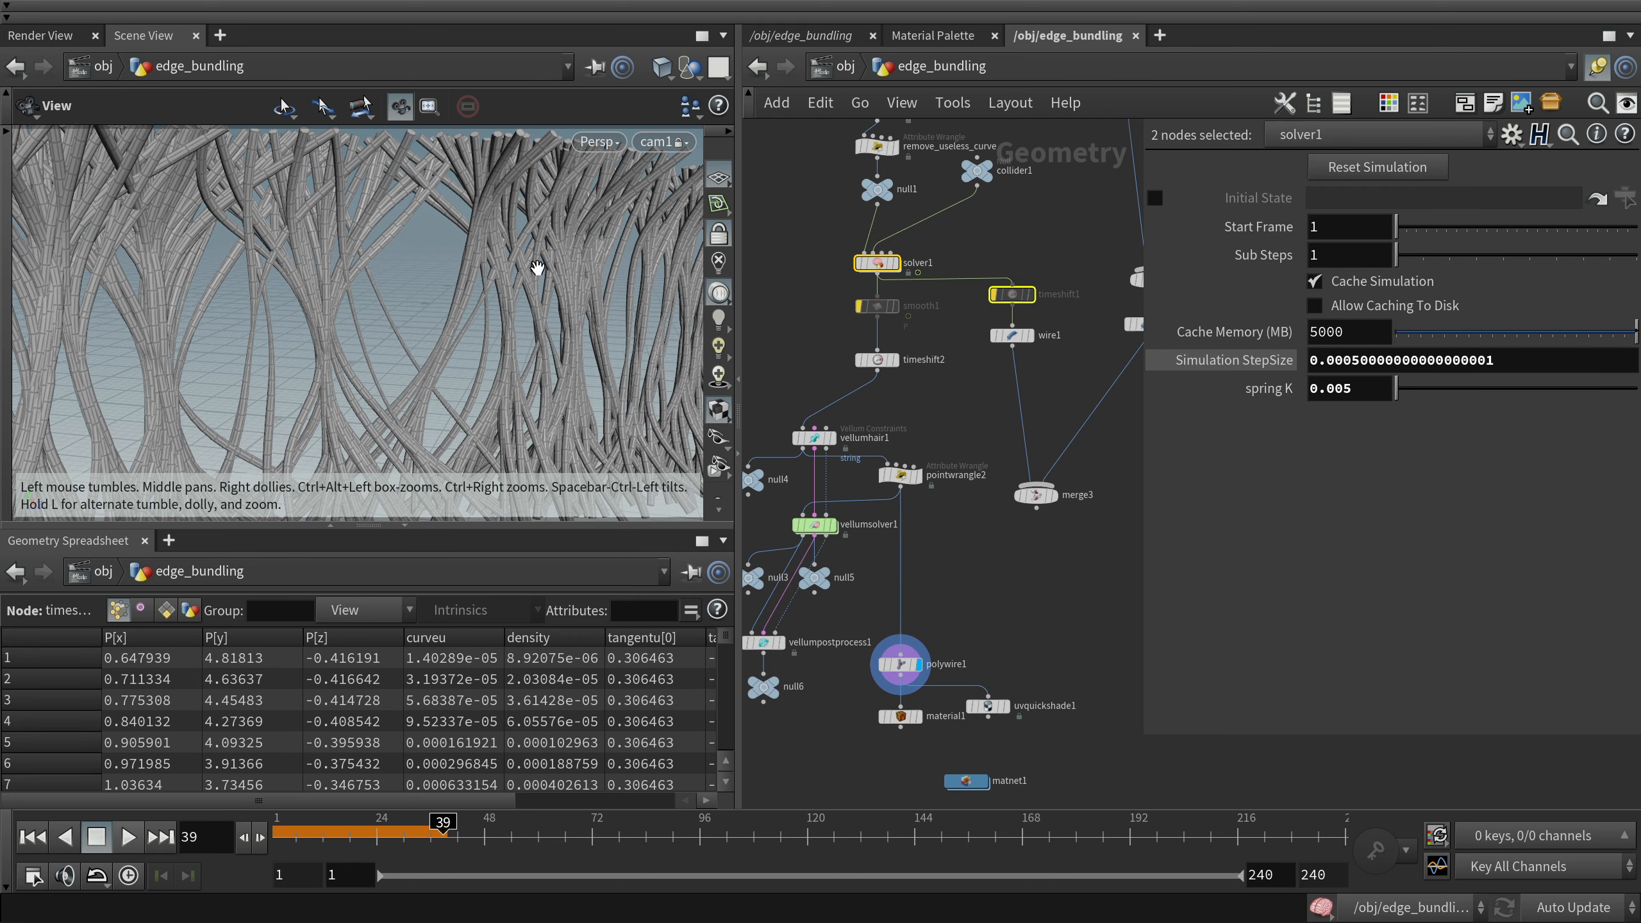
{"action": "left_click_drag", "start_coordinate": [515, 209], "coordinate": [349, 250]}
{"action": "left_click_drag", "start_coordinate": [423, 313], "coordinate": [415, 303]}
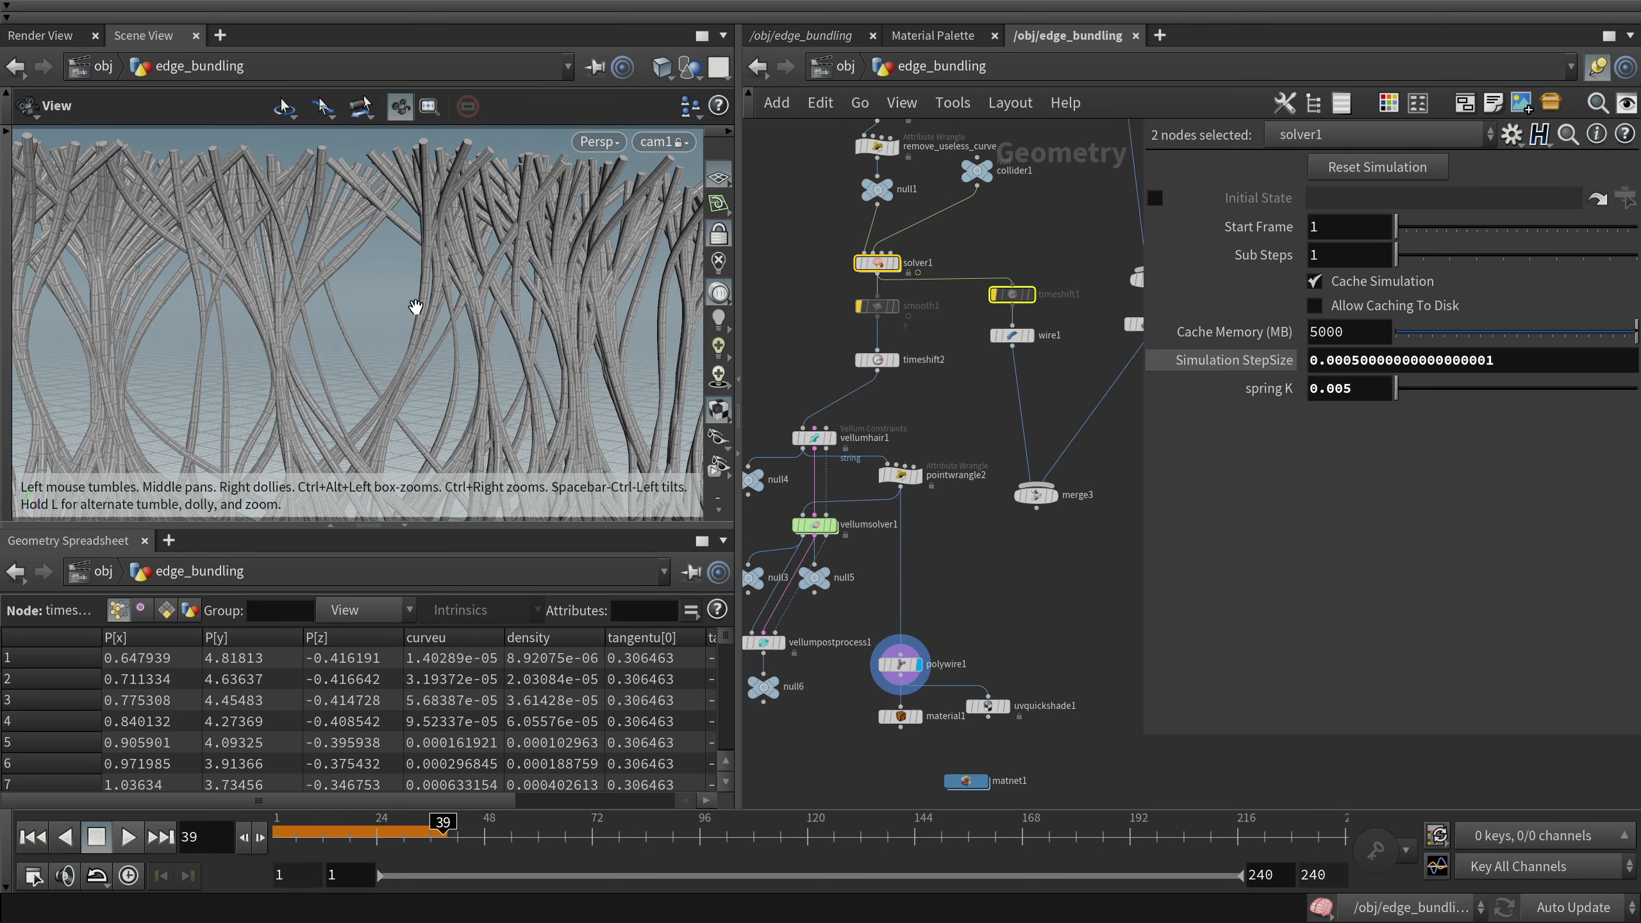
{"action": "key", "text": "f"}
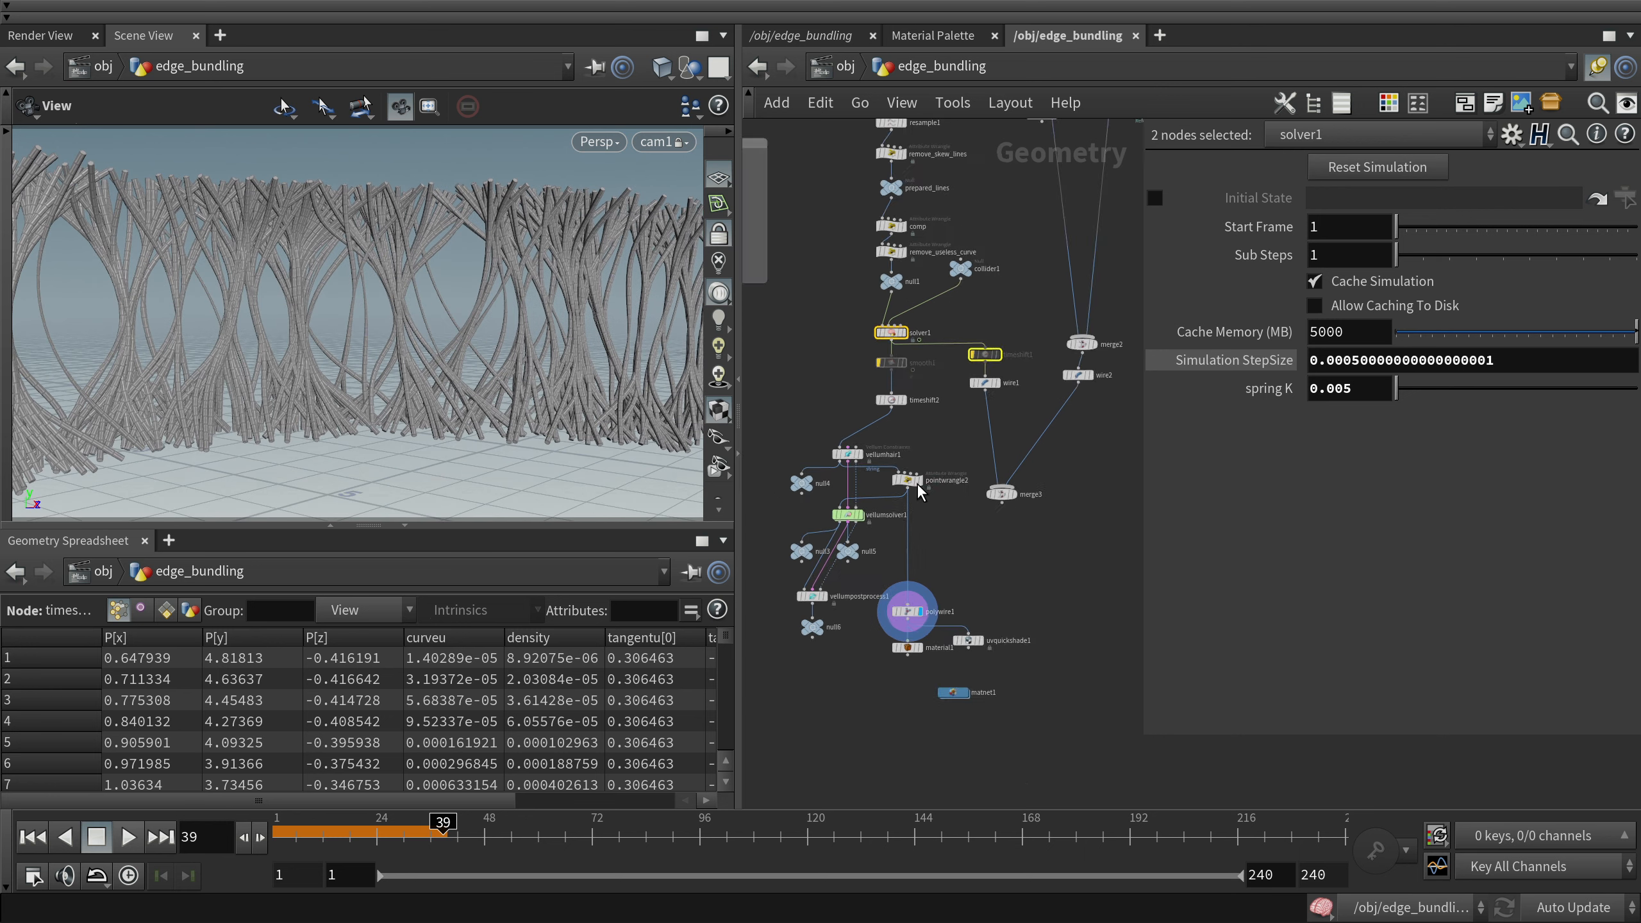
Select vellumhair1 and sort its points by pscale in the Geometry Spreadsheet to compare with the uniform Thickness setting
{"action": "scroll", "coordinate": [798, 424], "scroll_direction": "up", "scroll_amount": 3}
{"action": "left_click", "coordinate": [837, 451]}
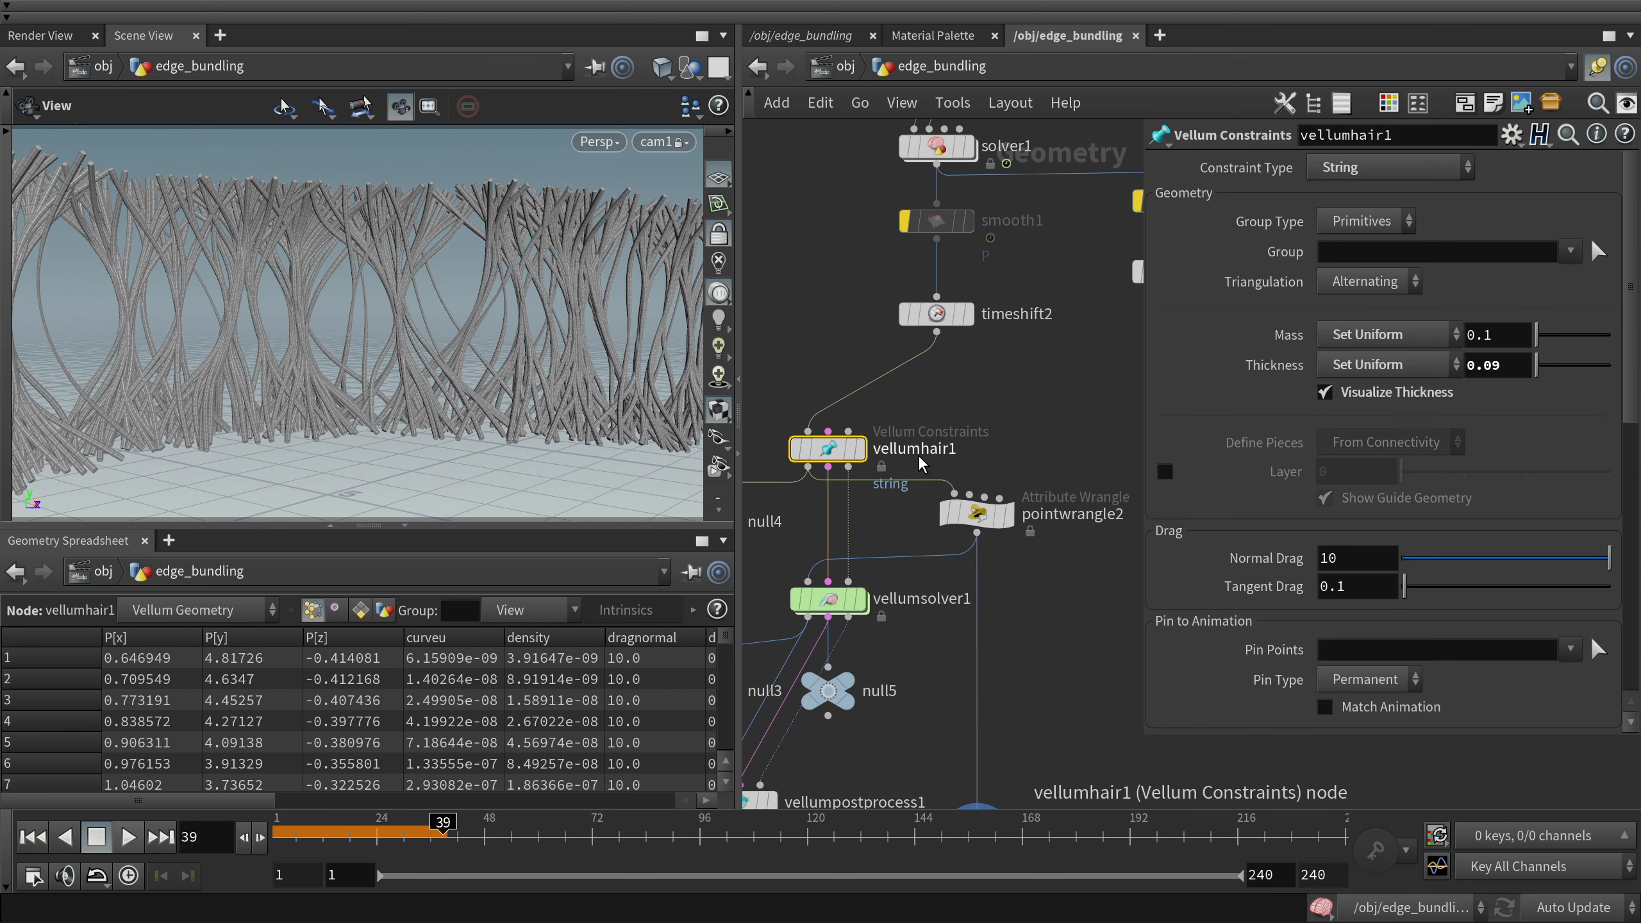
{"action": "middle_click_drag", "start_coordinate": [942, 517], "coordinate": [943, 466]}
{"action": "left_click", "coordinate": [976, 462]}
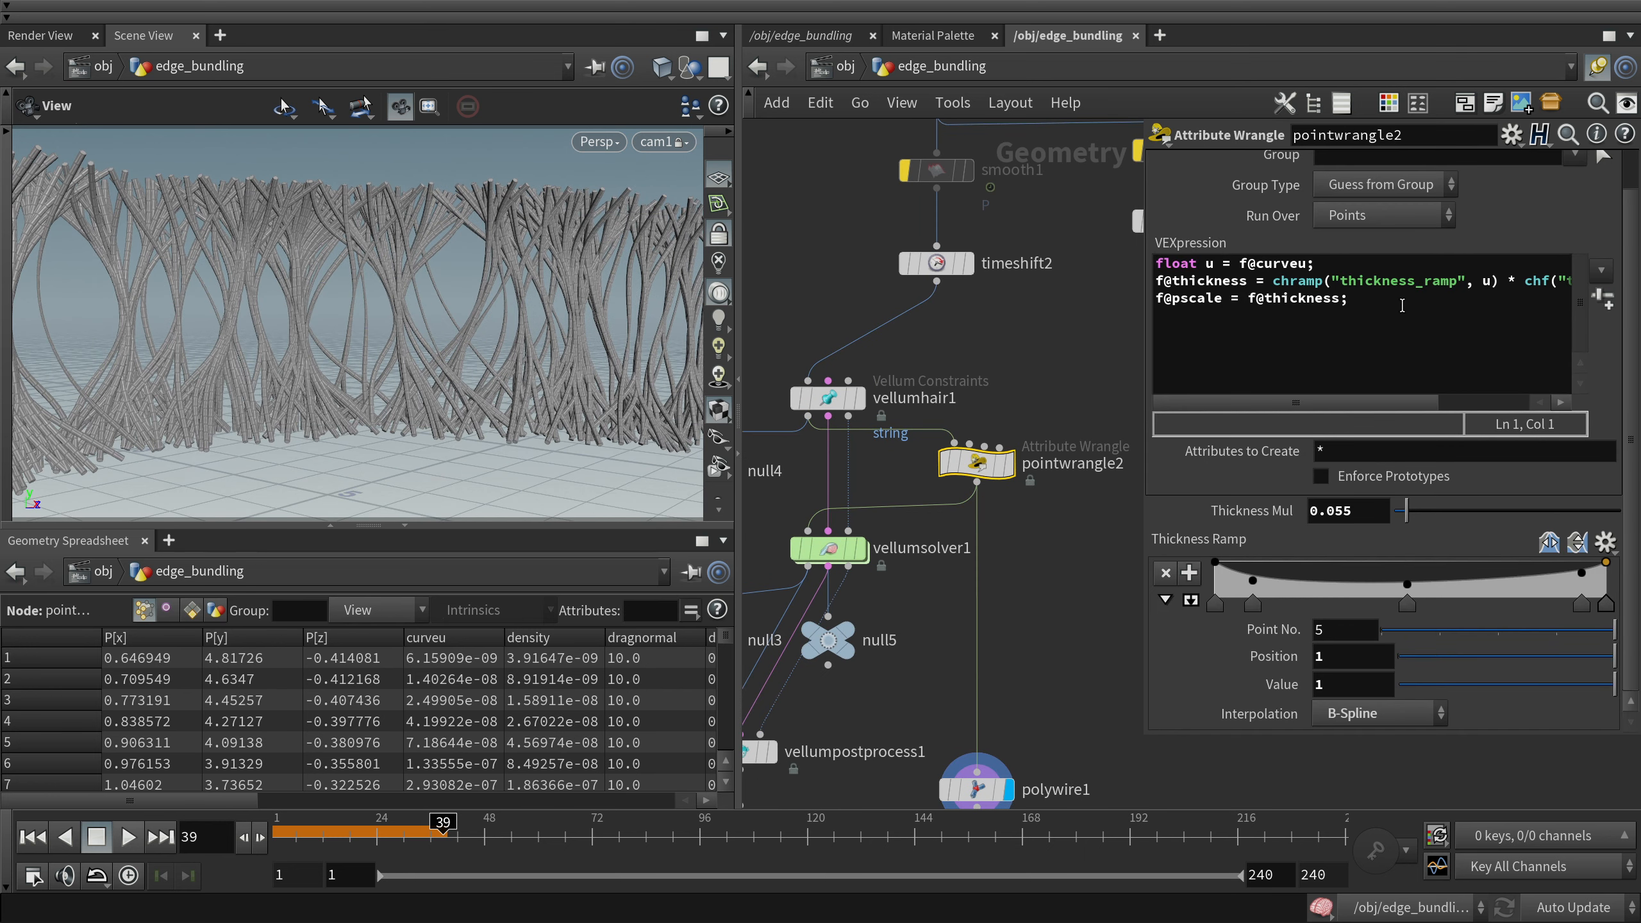
{"action": "left_click", "coordinate": [827, 398]}
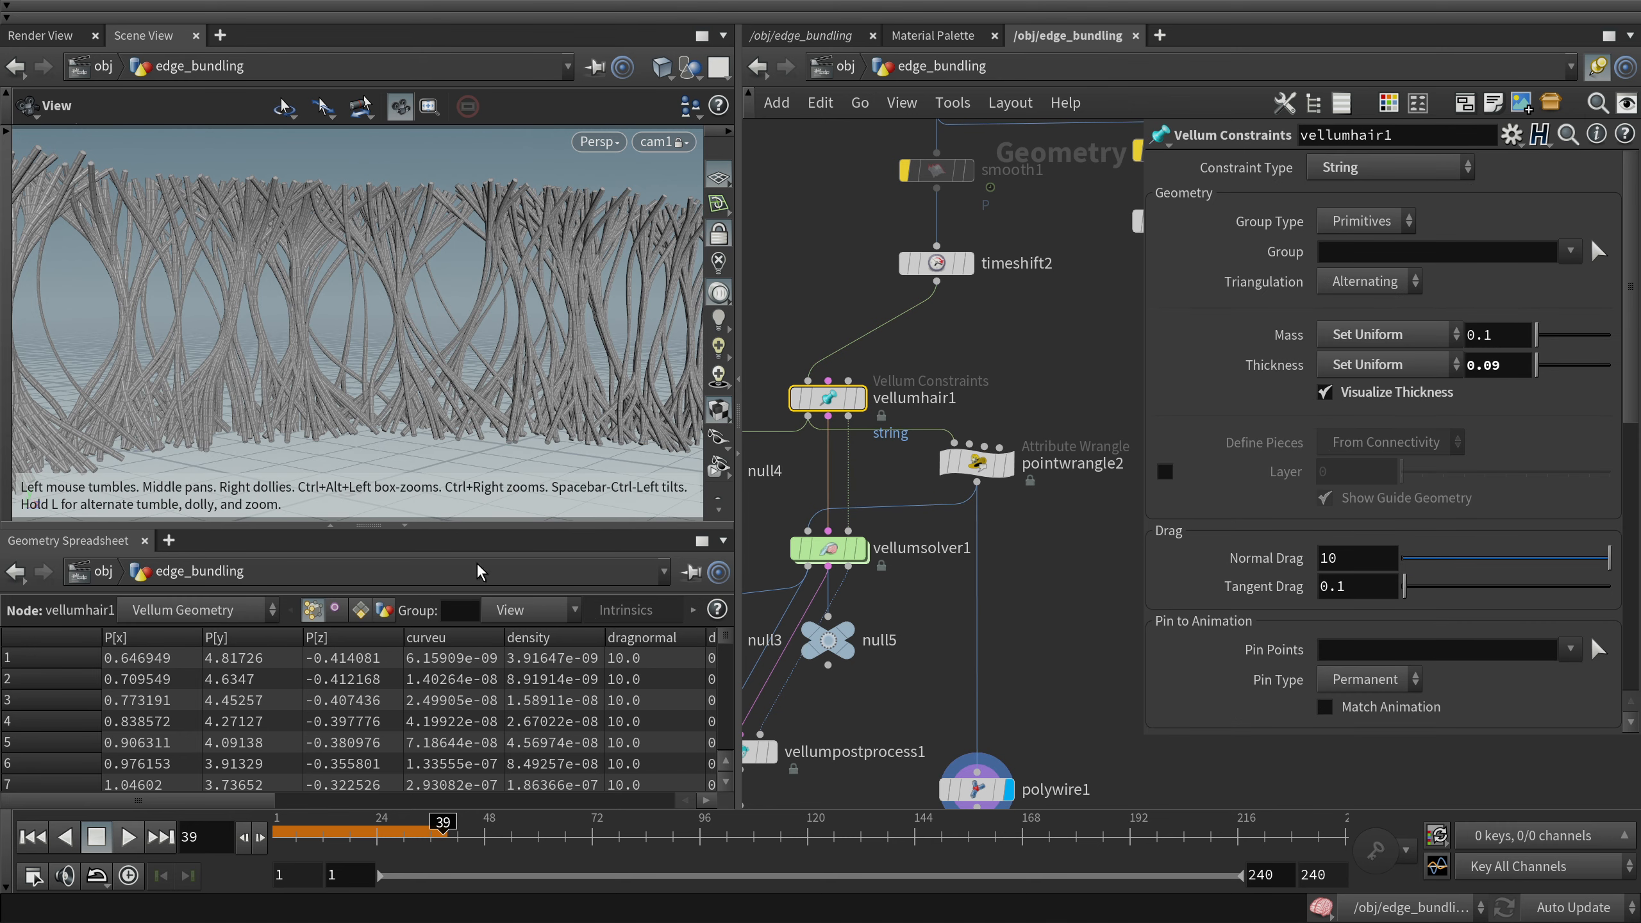
{"action": "left_click_drag", "start_coordinate": [215, 801], "coordinate": [428, 812]}
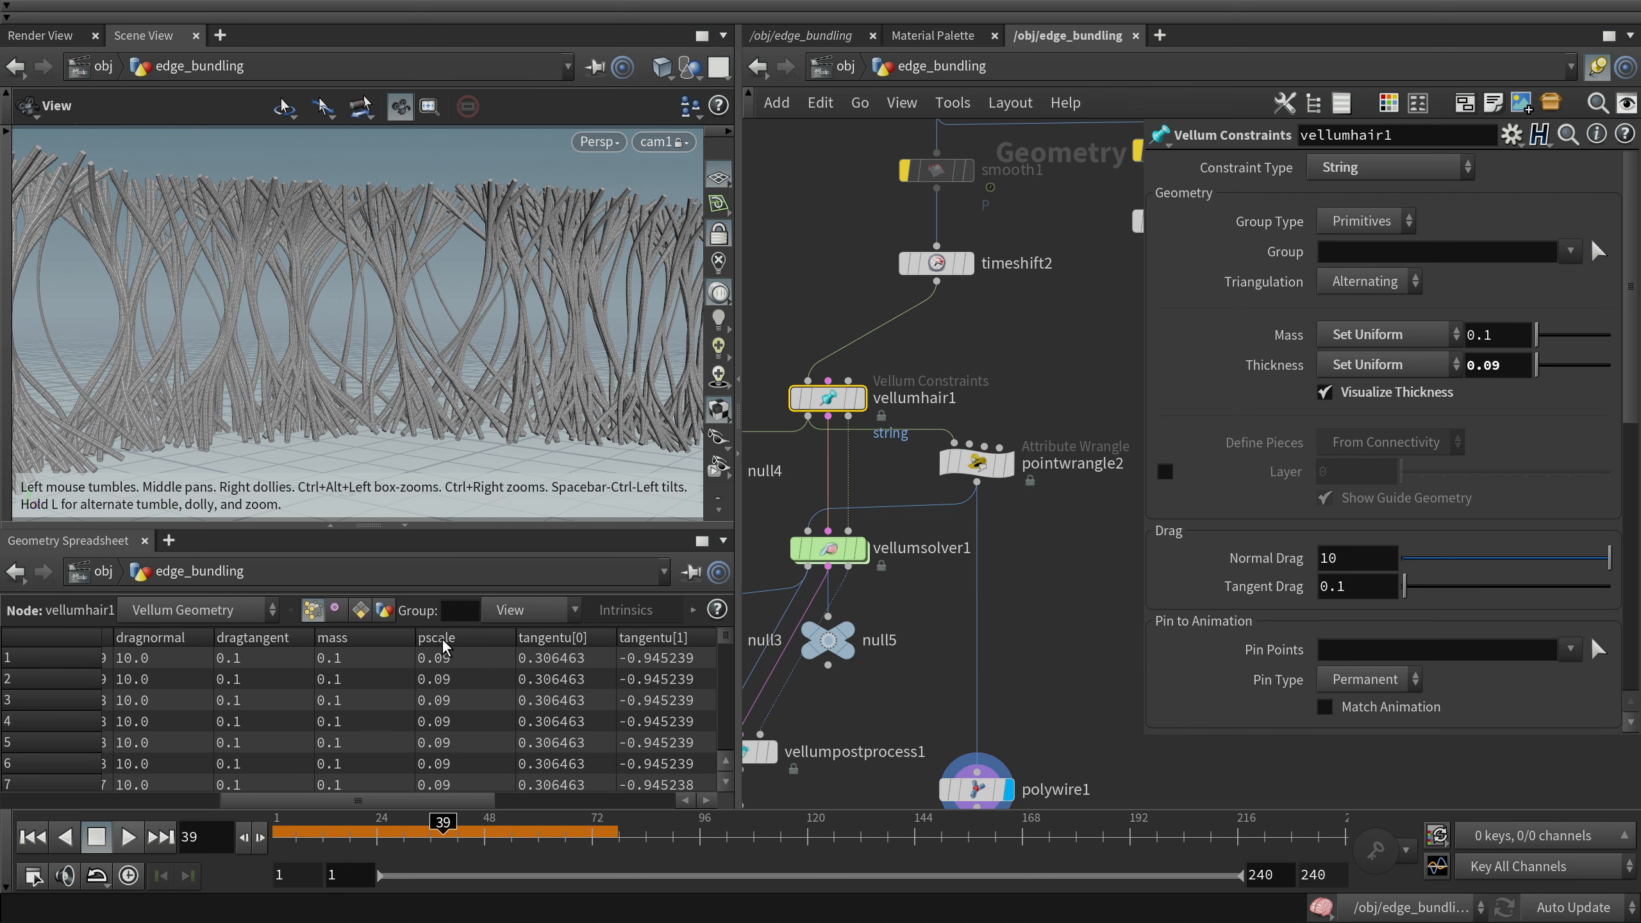
{"action": "left_click", "coordinate": [446, 646]}
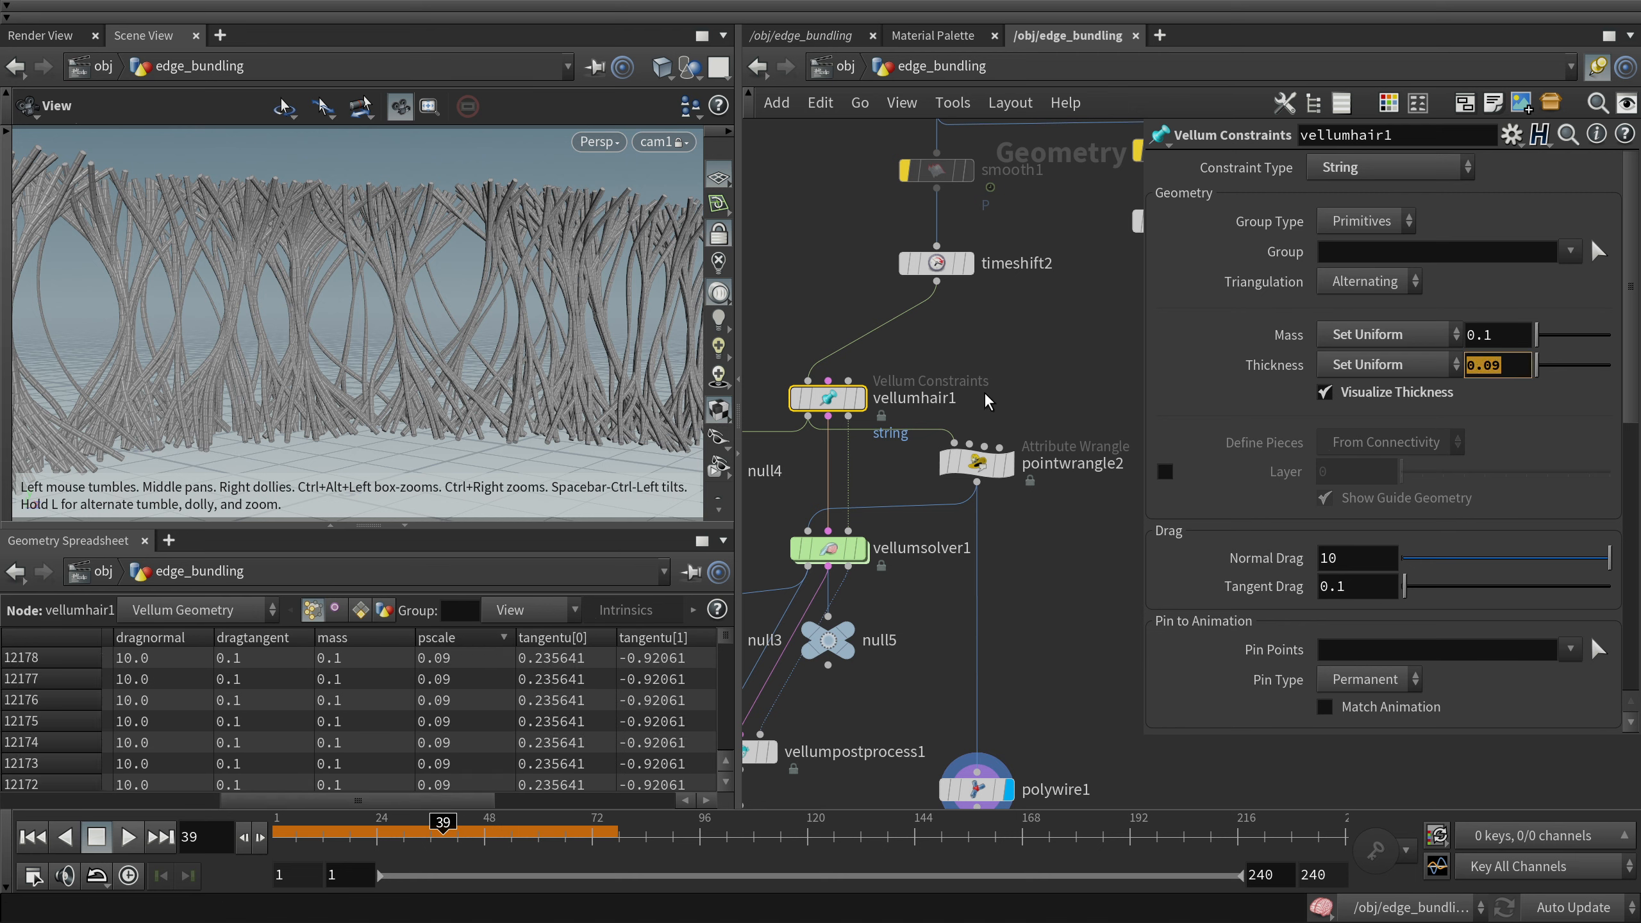
Select pointwrangle2 and review the VEX line that assigns f@thickness to f@pscale
{"action": "left_click", "coordinate": [976, 461]}
{"action": "left_click_drag", "start_coordinate": [1405, 296], "coordinate": [1092, 305]}
{"action": "left_click", "coordinate": [1444, 330]}
{"action": "left_click_drag", "start_coordinate": [1441, 329], "coordinate": [1076, 295]}
{"action": "left_click", "coordinate": [1222, 314]}
{"action": "left_click", "coordinate": [1167, 299]}
{"action": "double_click", "coordinate": [1209, 298]}
{"action": "double_click", "coordinate": [1276, 298]}
{"action": "left_click", "coordinate": [1275, 299]}
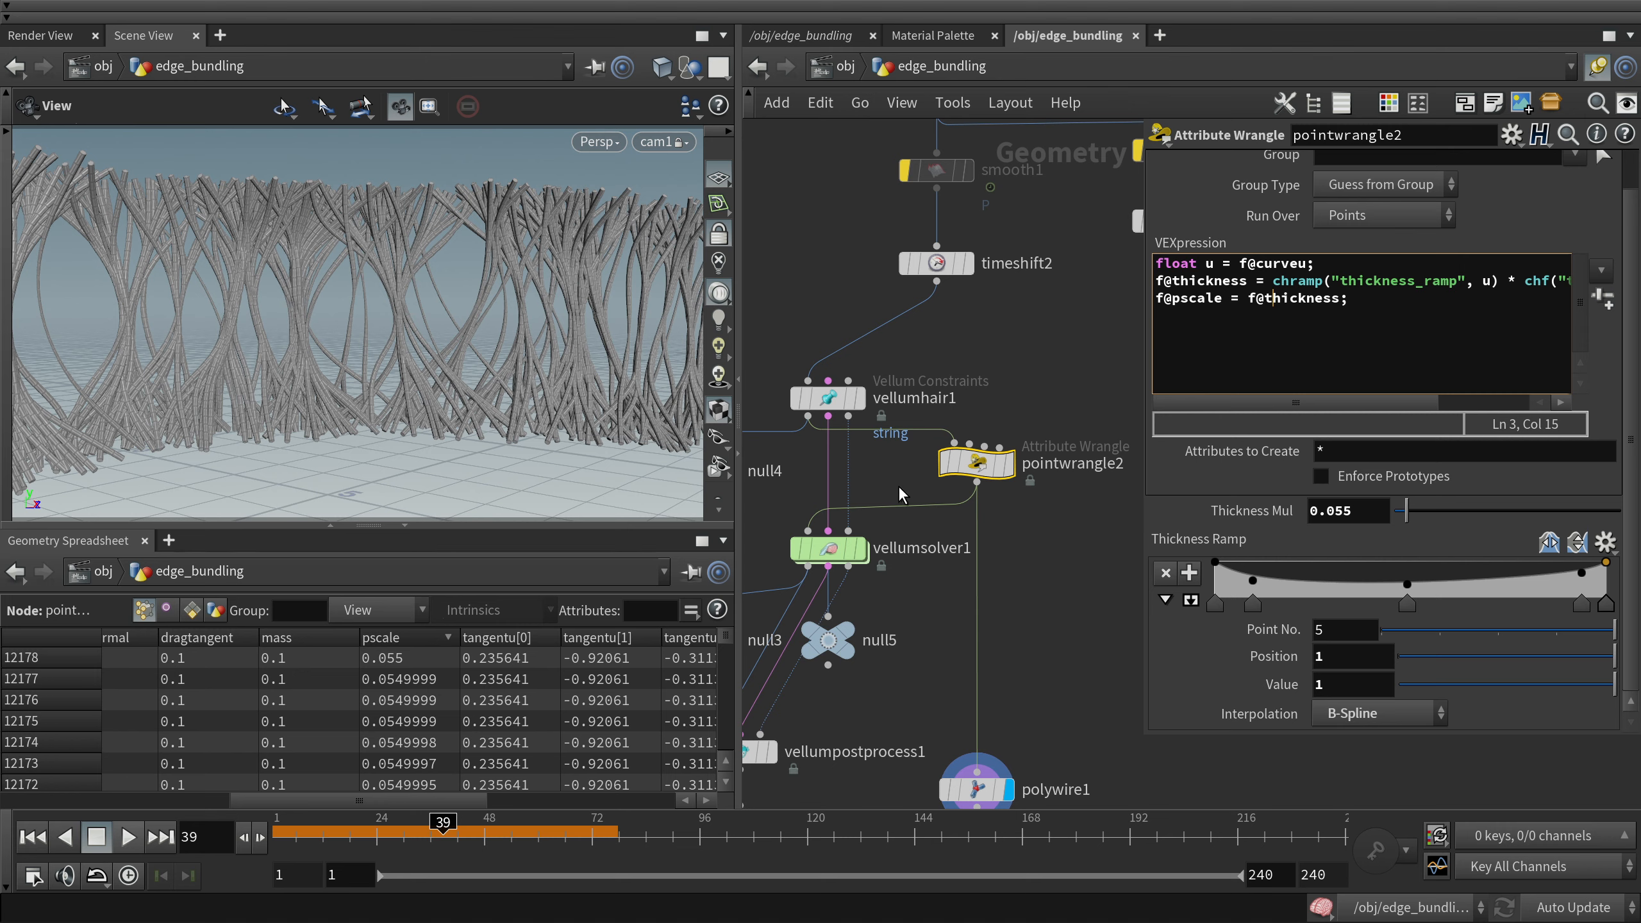
{"action": "left_click", "coordinate": [1282, 300]}
{"action": "middle_click_drag", "start_coordinate": [1015, 406], "coordinate": [1044, 361]}
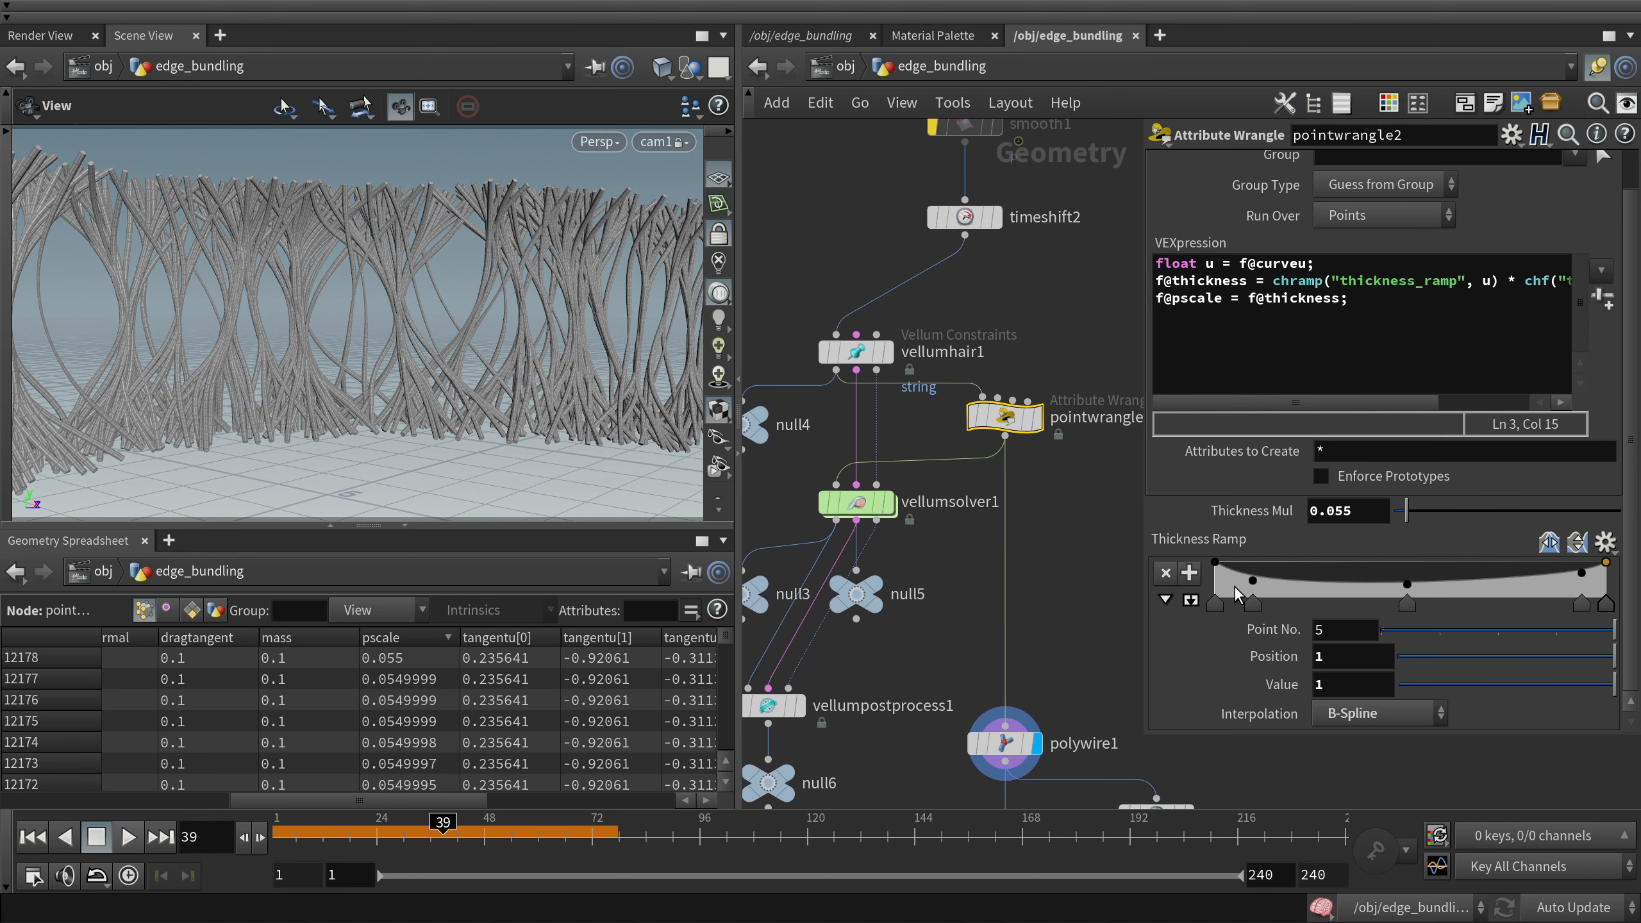
Display vellumsolver1, interrupt its cooking, and return the timeline to frame 1
{"action": "mouse_move", "coordinate": [895, 511]}
{"action": "key", "text": "r"}
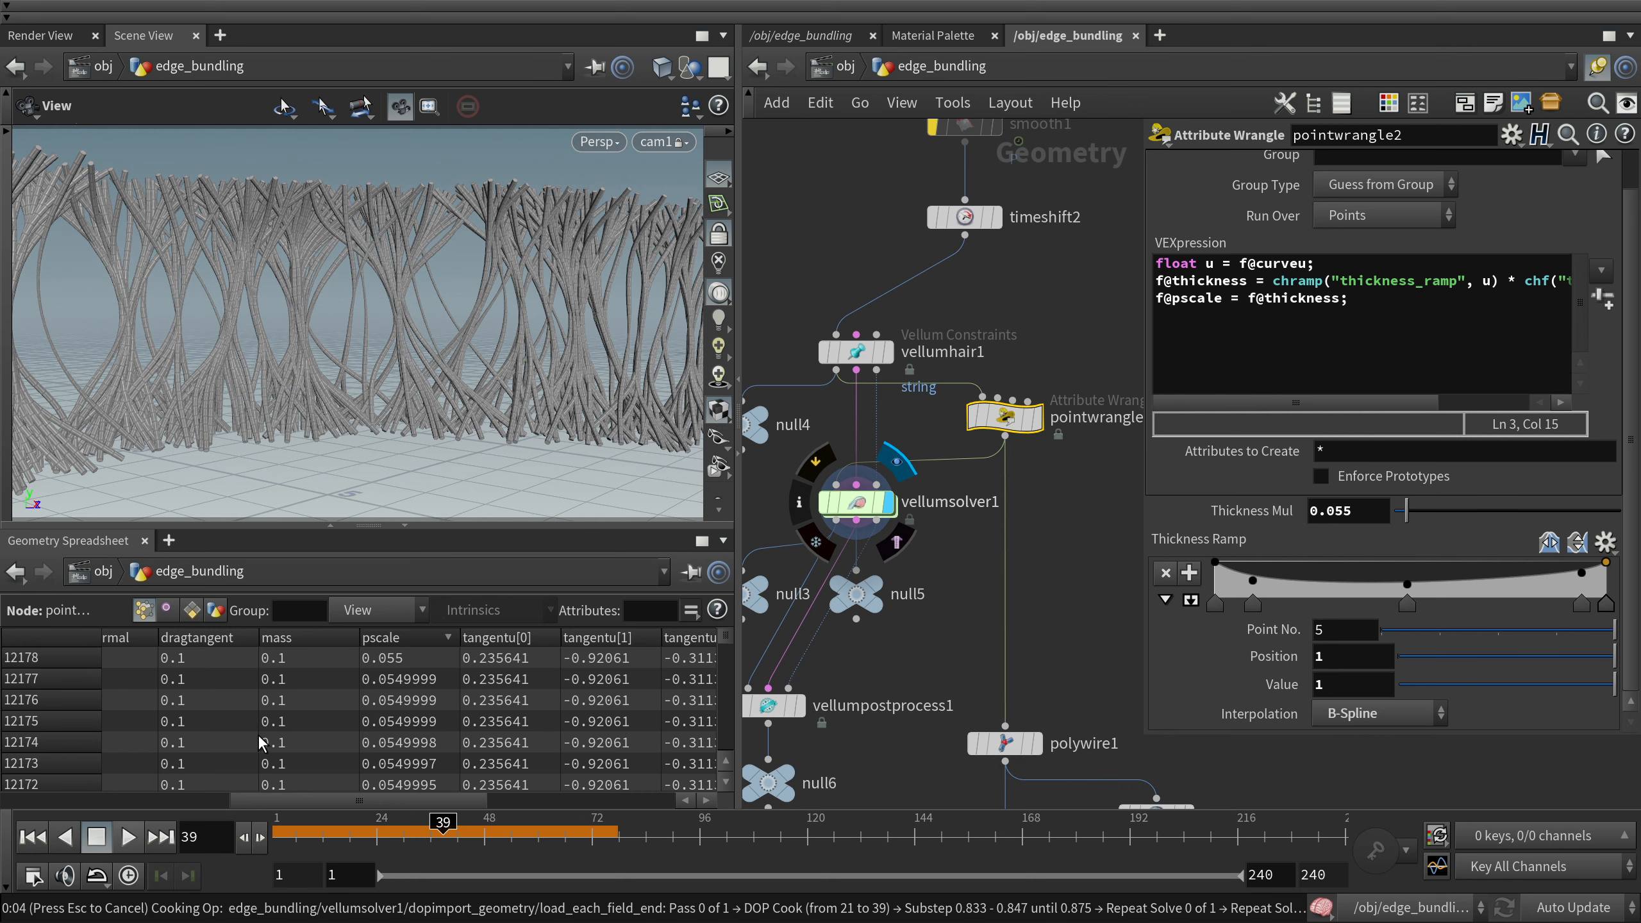
{"action": "key", "text": "Escape"}
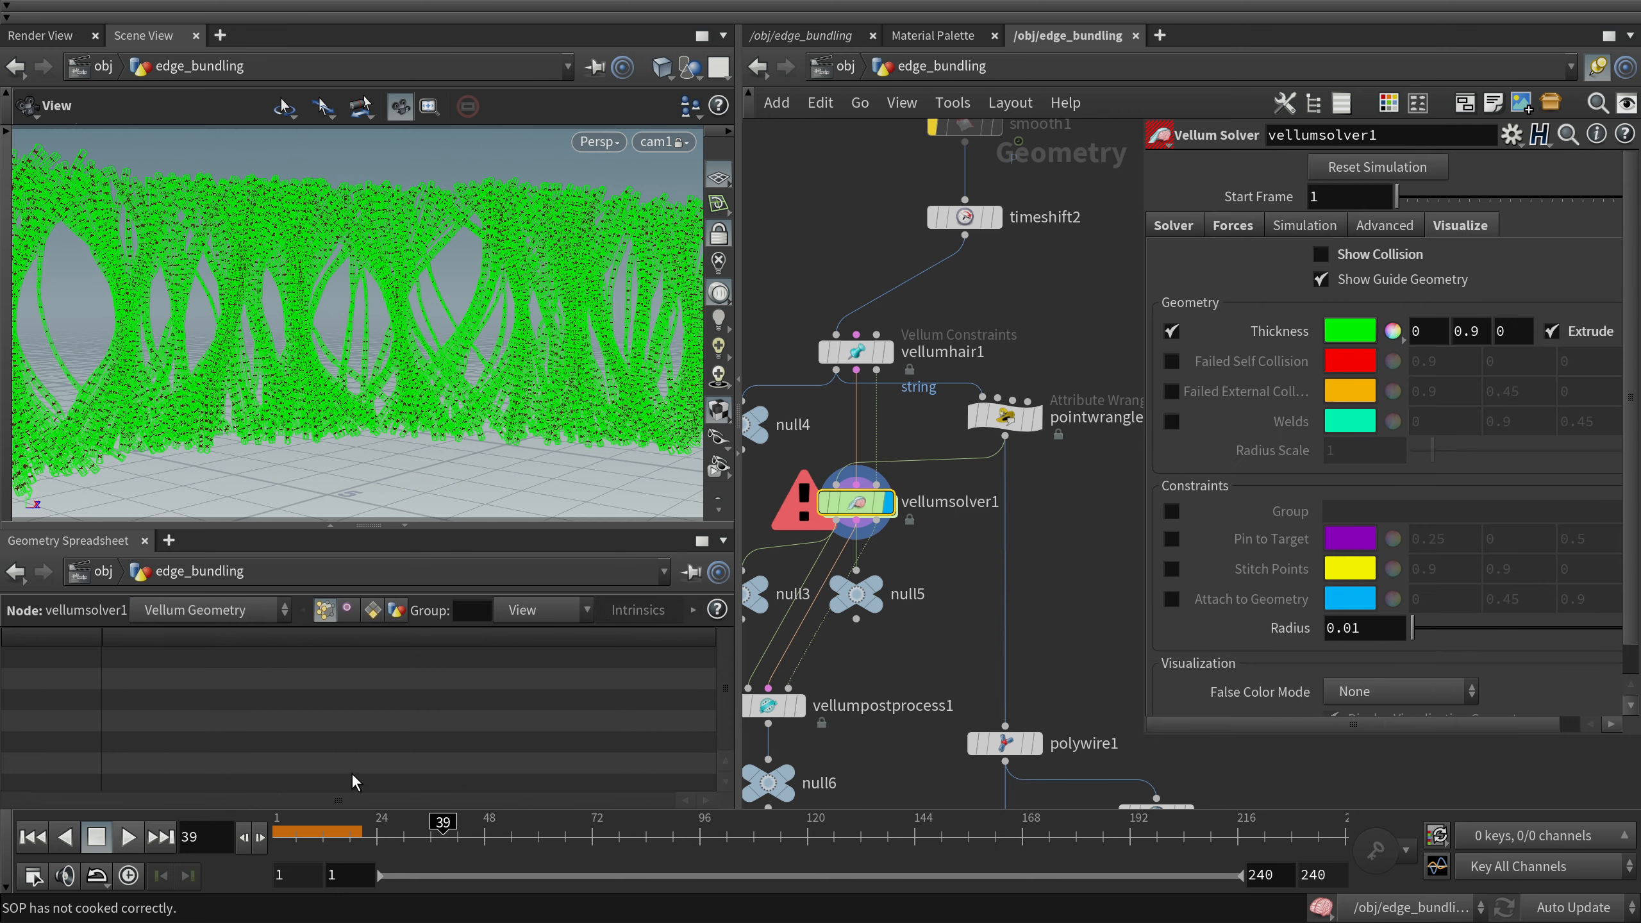
{"action": "left_click", "coordinate": [275, 834]}
{"action": "middle_click_drag", "start_coordinate": [807, 490], "coordinate": [893, 397]}
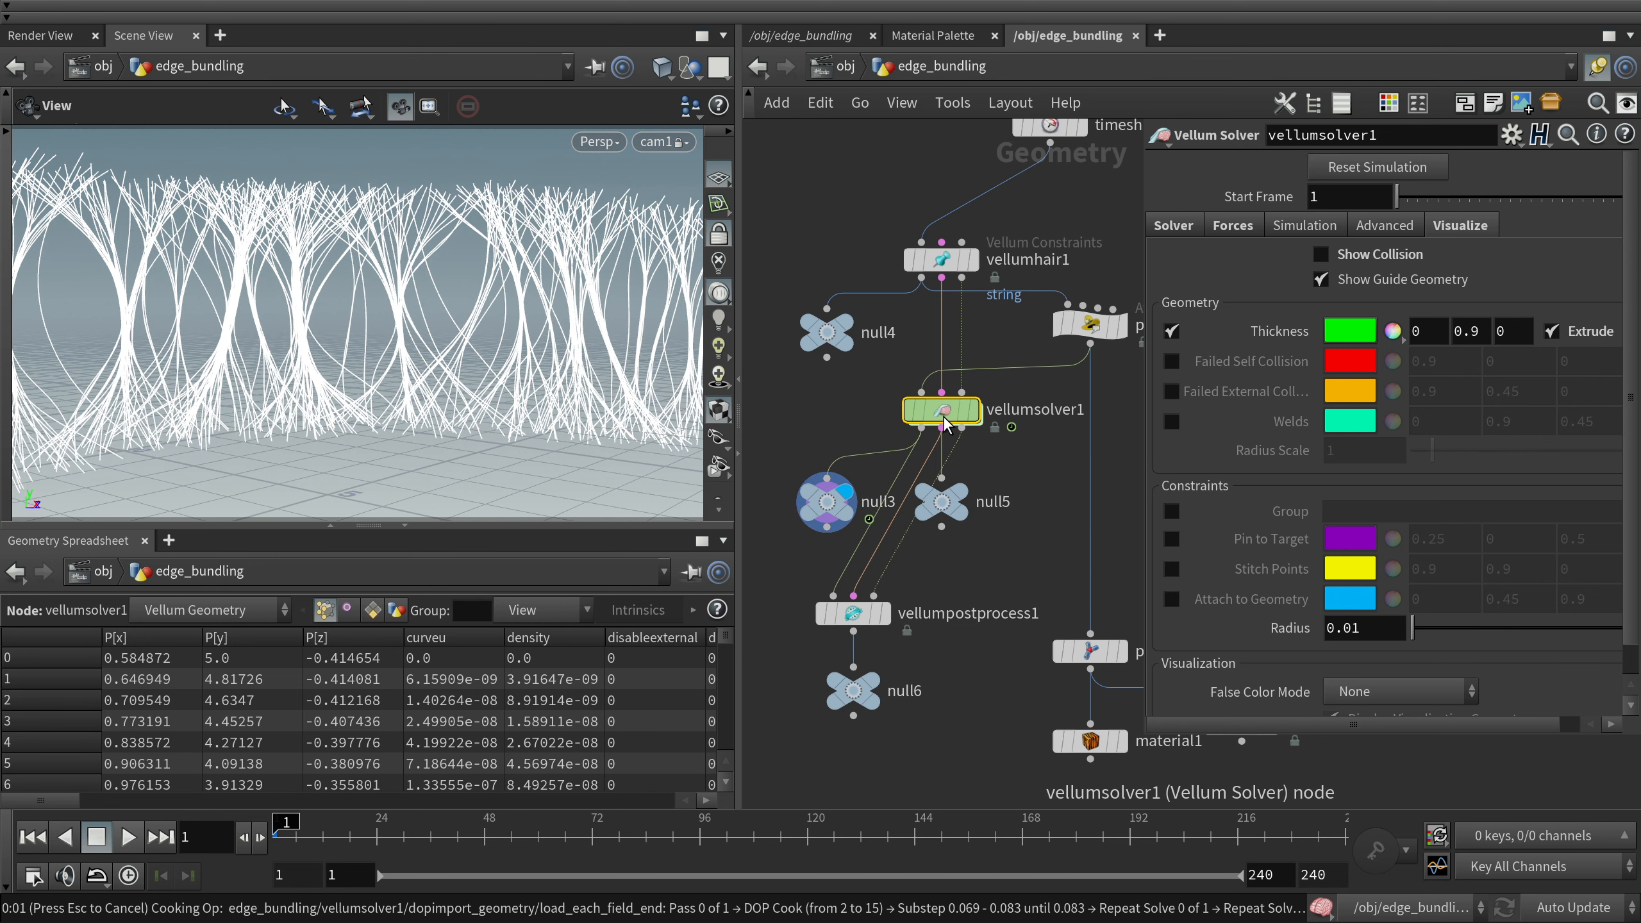
Look inside vellumsolver1 at popinteract1's force and radius settings, and return to the edge_bundling network
{"action": "double_click", "coordinate": [943, 412]}
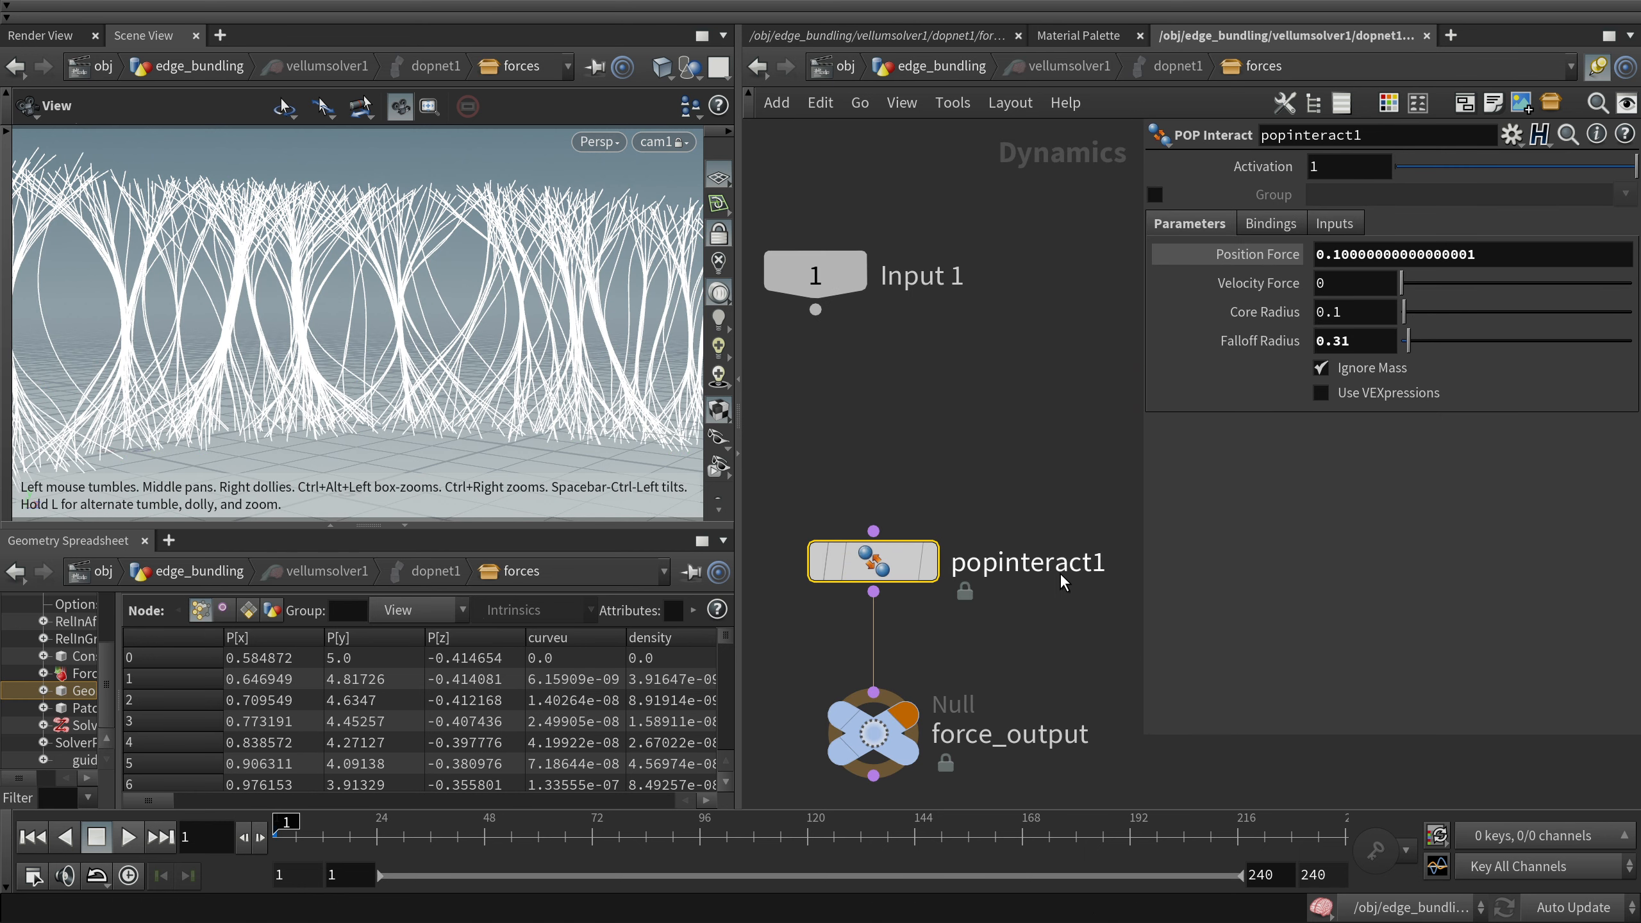
{"action": "scroll", "coordinate": [187, 232], "scroll_direction": "up", "scroll_amount": 3}
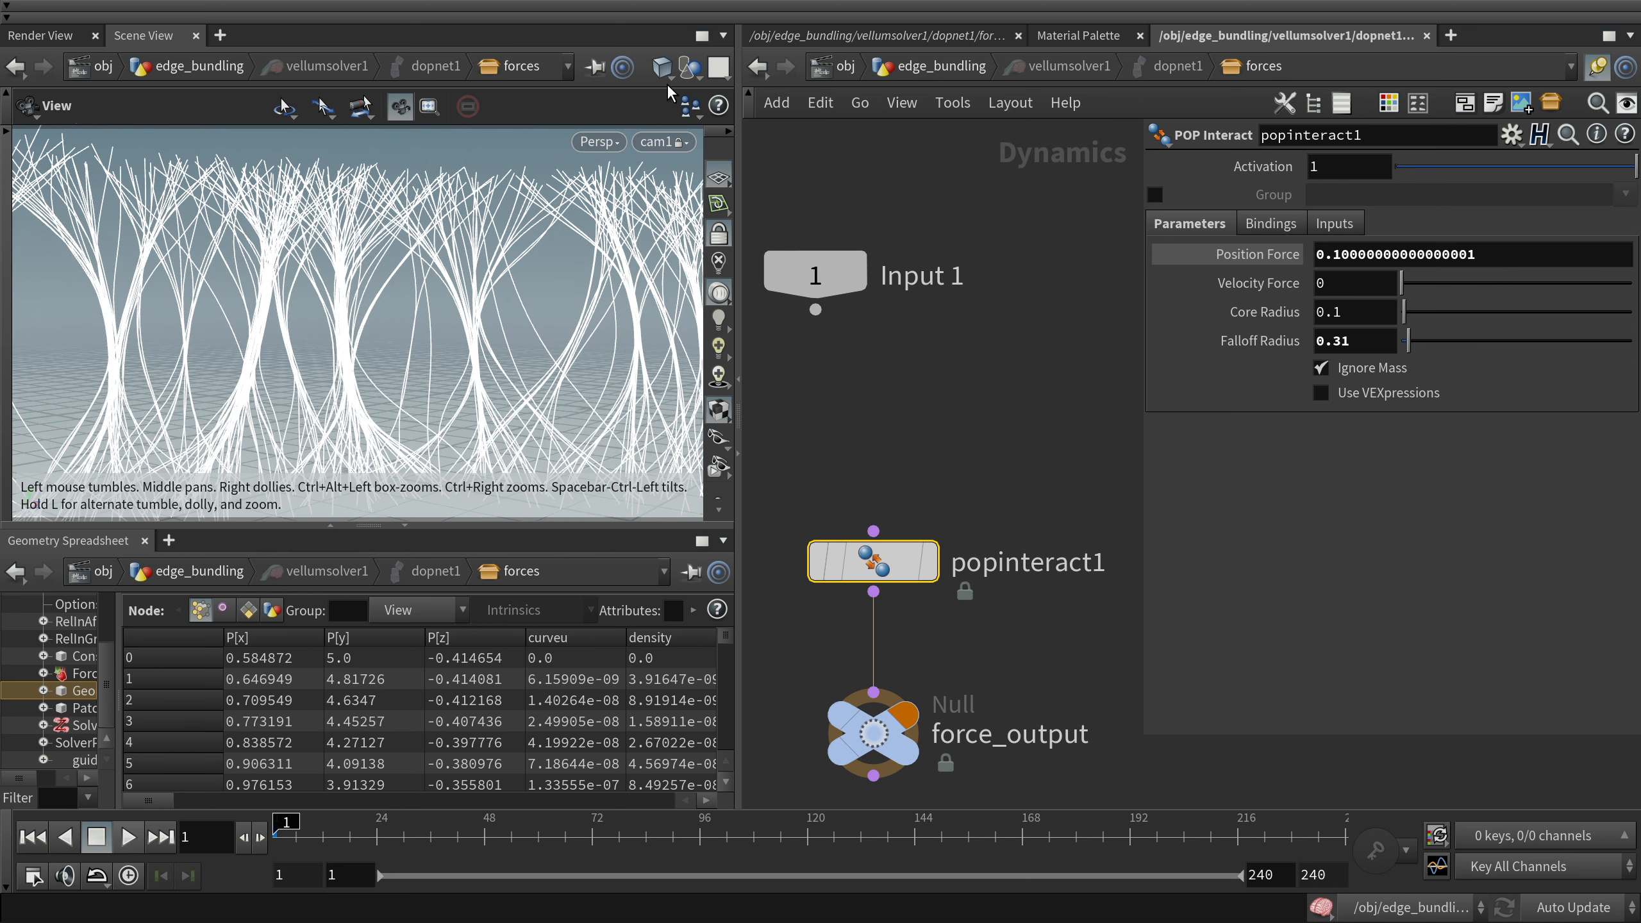
{"action": "left_click", "coordinate": [931, 71]}
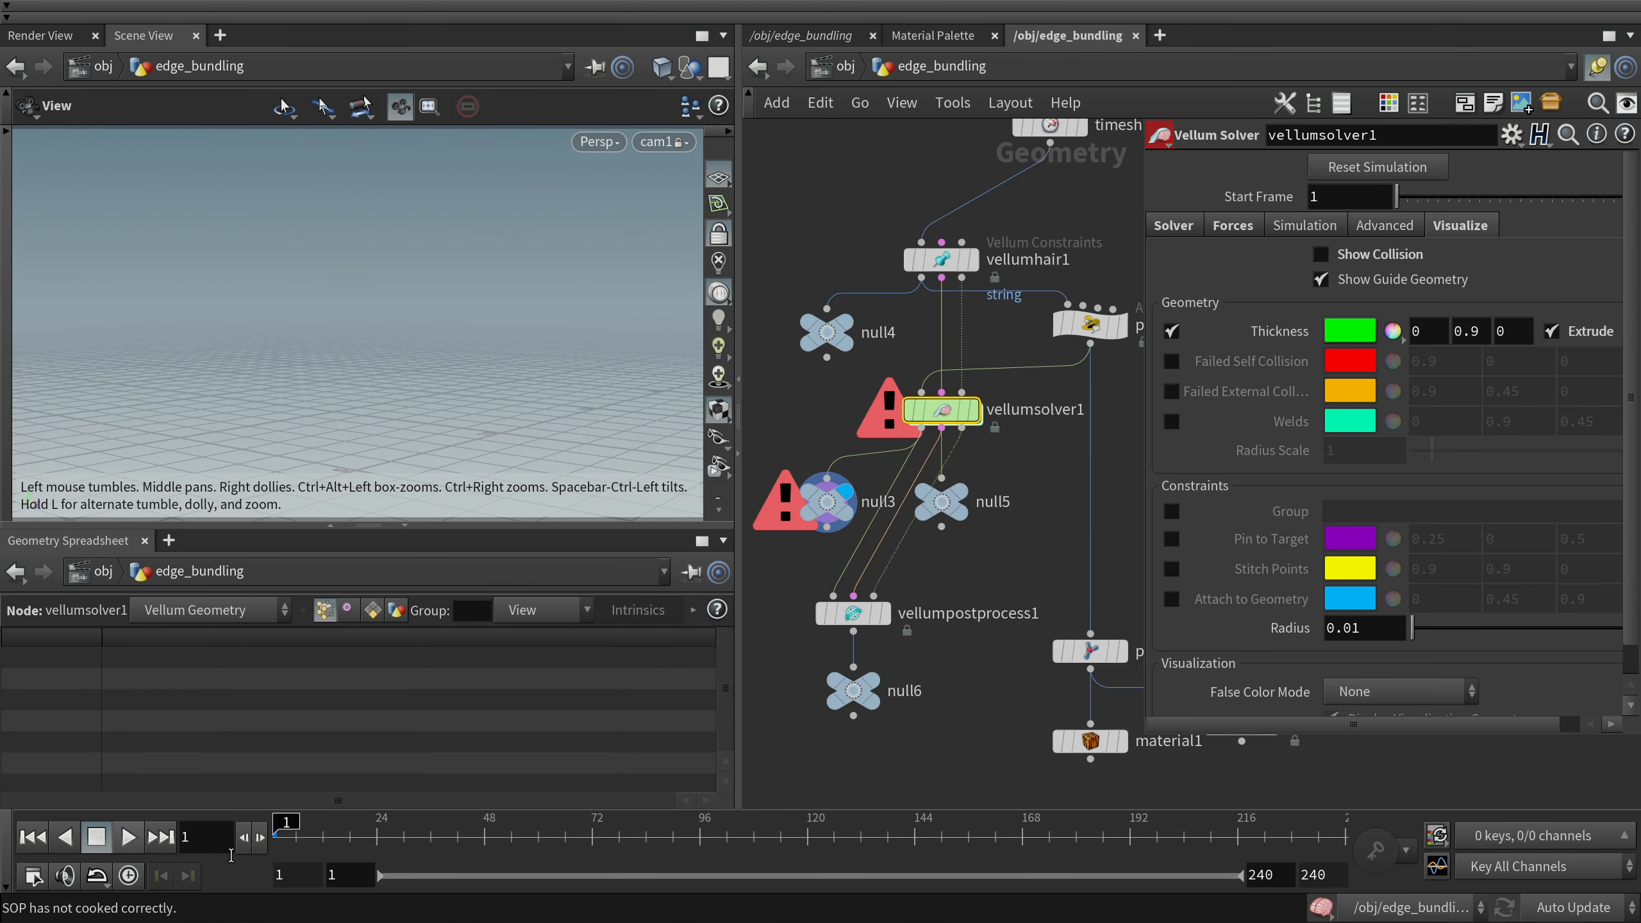
Advance playback to frame 3 and display the vellumhair1 and null4 outputs in turn
{"action": "left_click", "coordinate": [128, 837]}
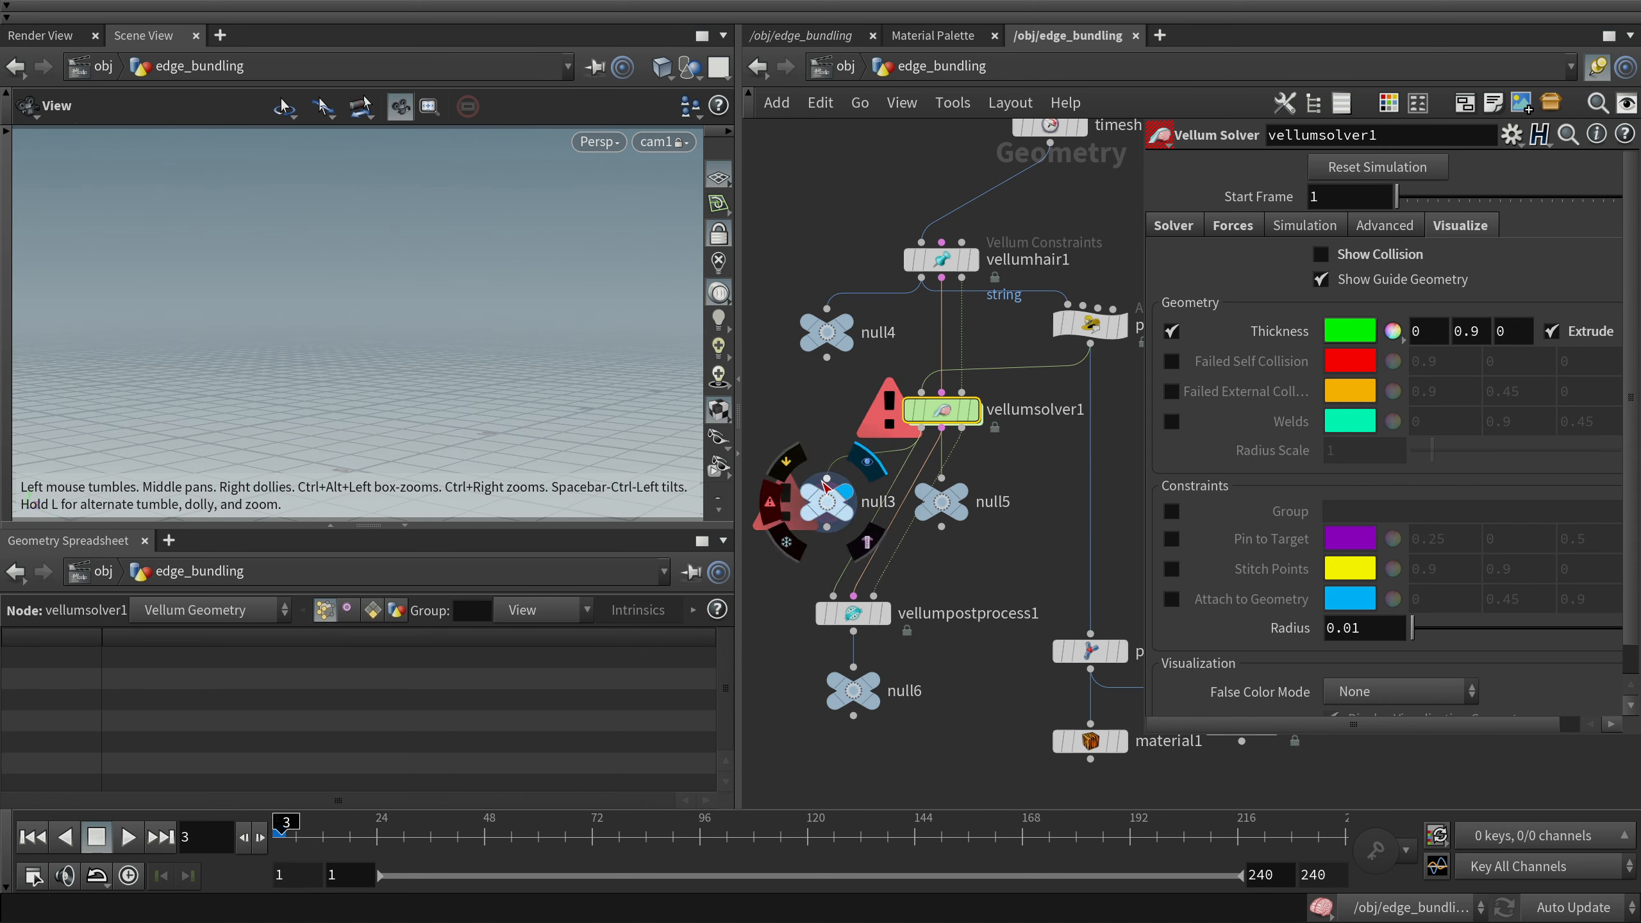
{"action": "left_click", "coordinate": [830, 517]}
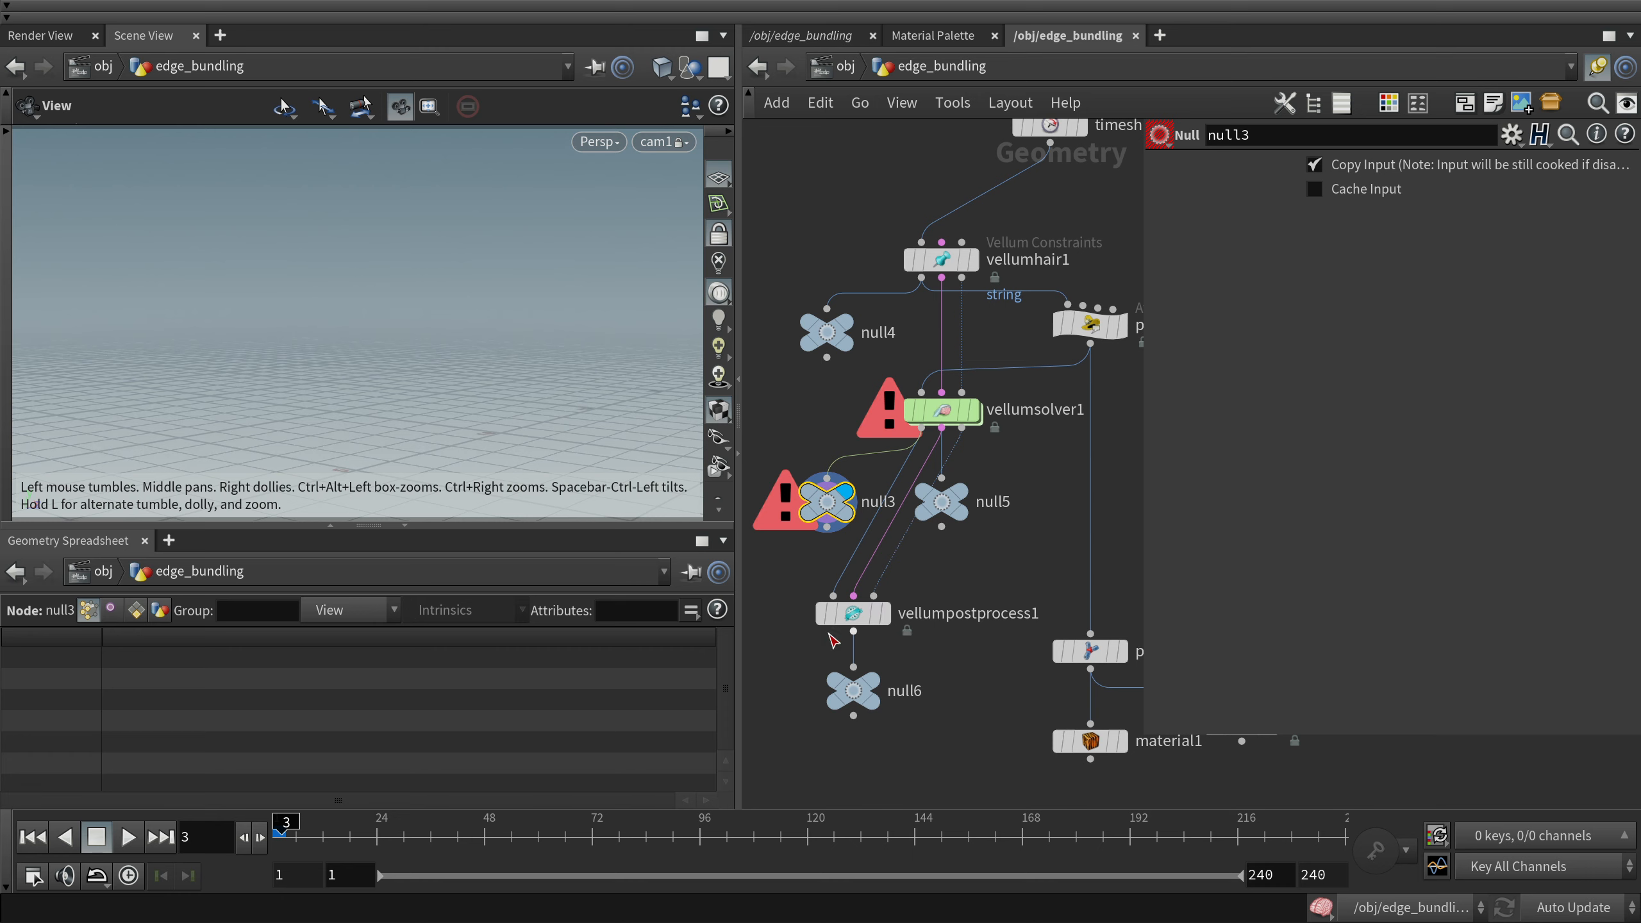
{"action": "mouse_move", "coordinate": [980, 267]}
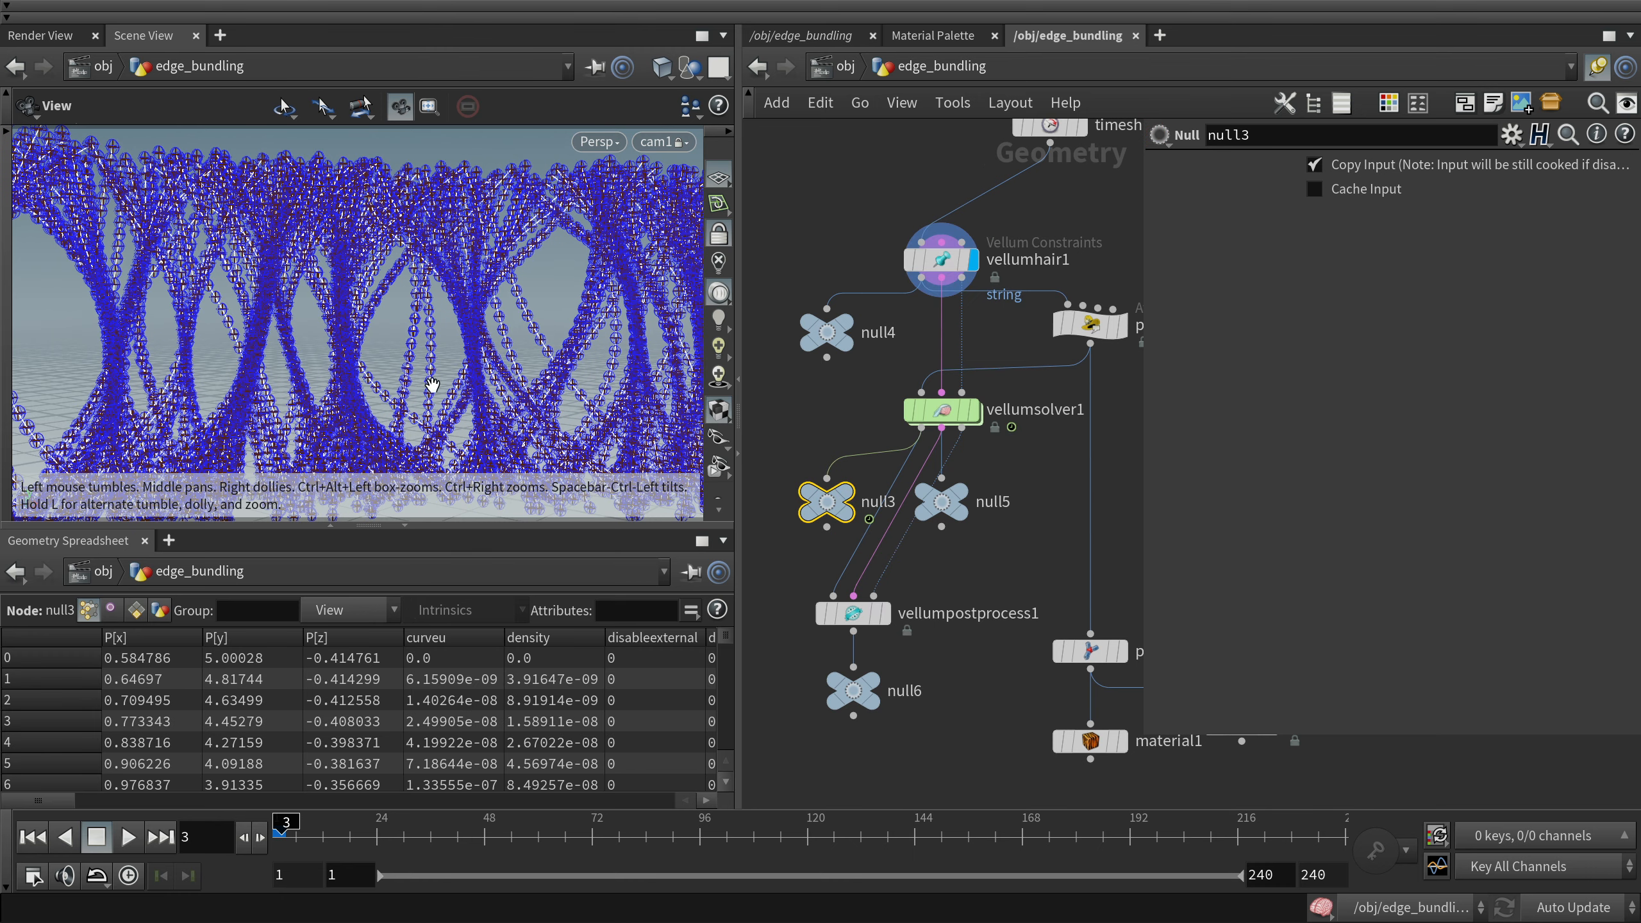
{"action": "left_click", "coordinate": [847, 332]}
Display vellumsolver1, return from its forces network to edge_bundling, and inspect the thickness visualization at frame 3
{"action": "mouse_move", "coordinate": [979, 417]}
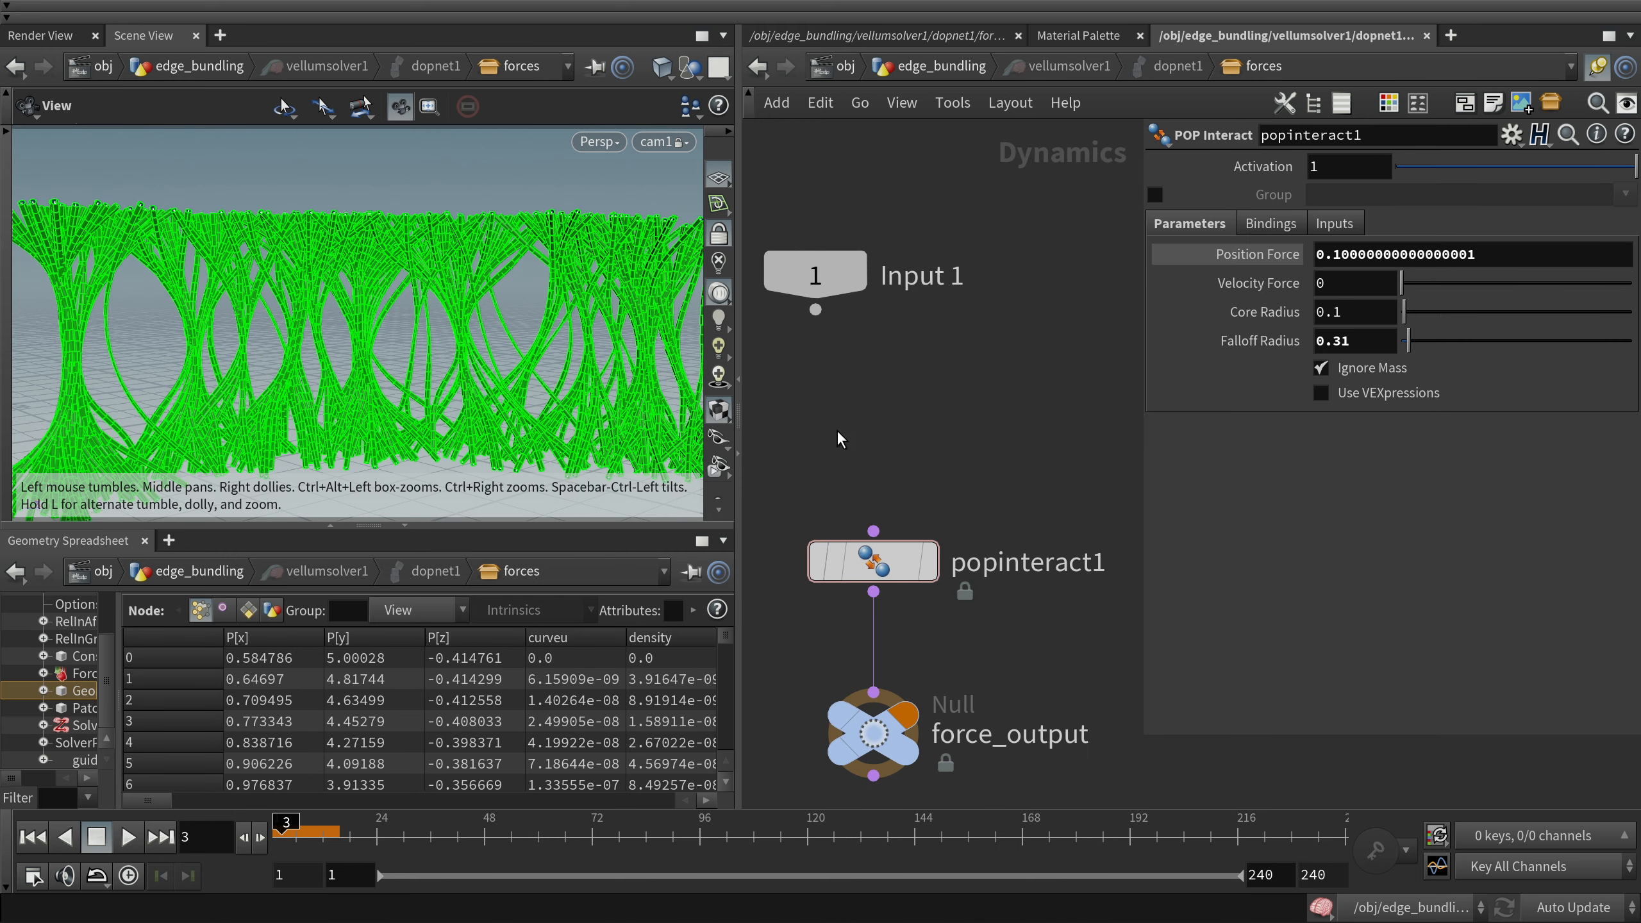
{"action": "left_click", "coordinate": [933, 66]}
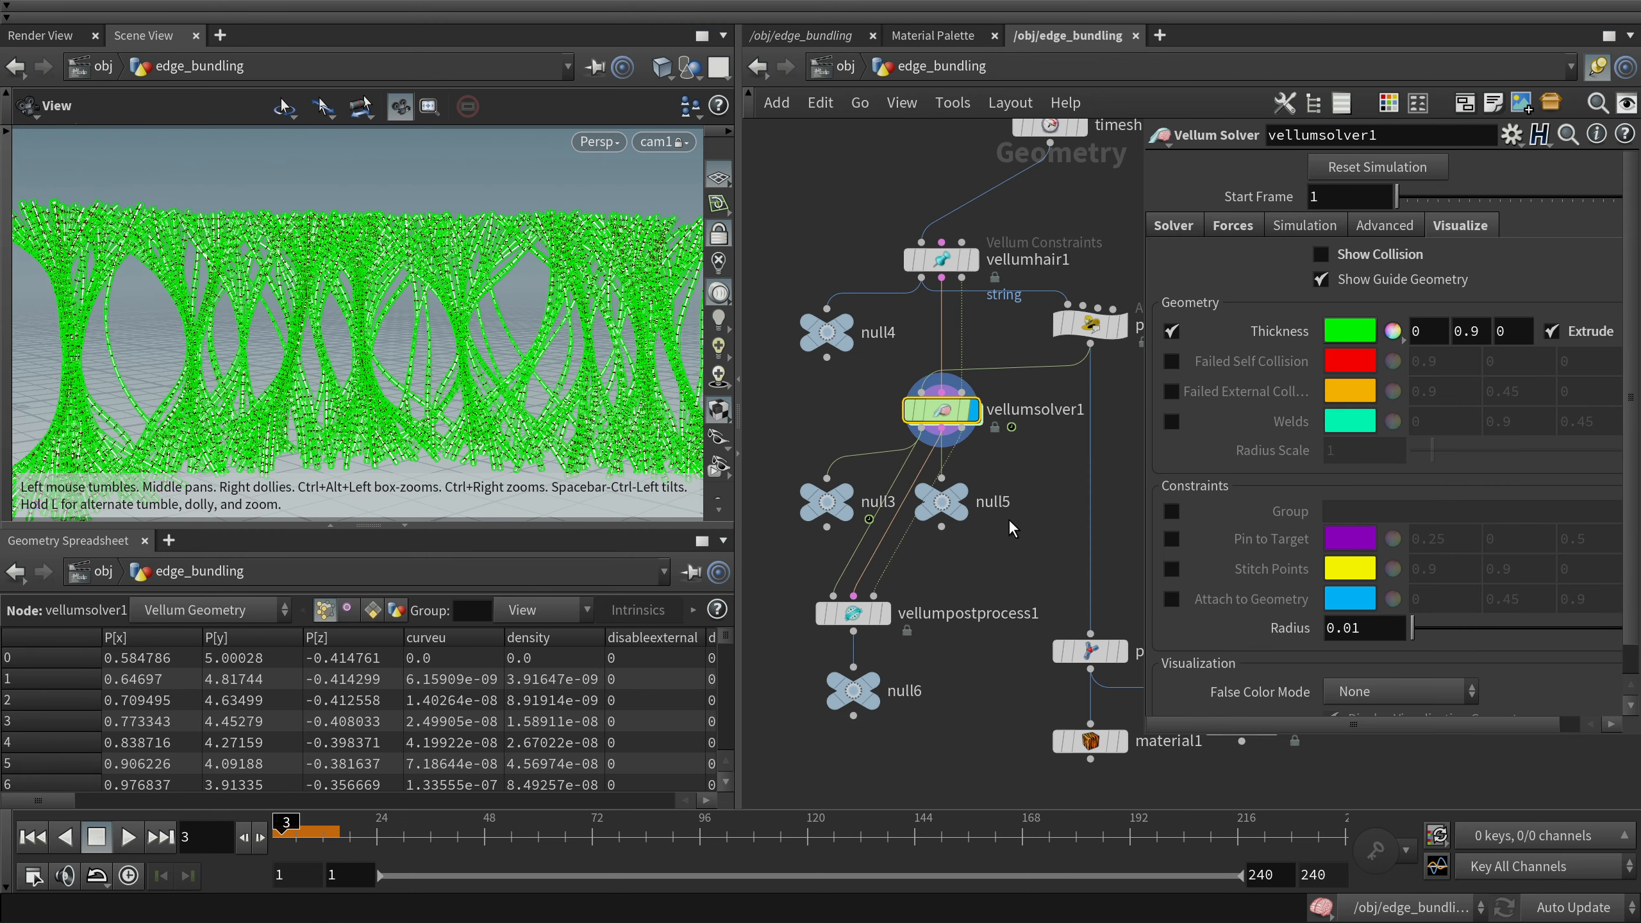
{"action": "mouse_move", "coordinate": [282, 832]}
{"action": "left_mouse_down"}
{"action": "mouse_move", "coordinate": [311, 839]}
{"action": "mouse_move", "coordinate": [282, 834]}
{"action": "left_mouse_up"}
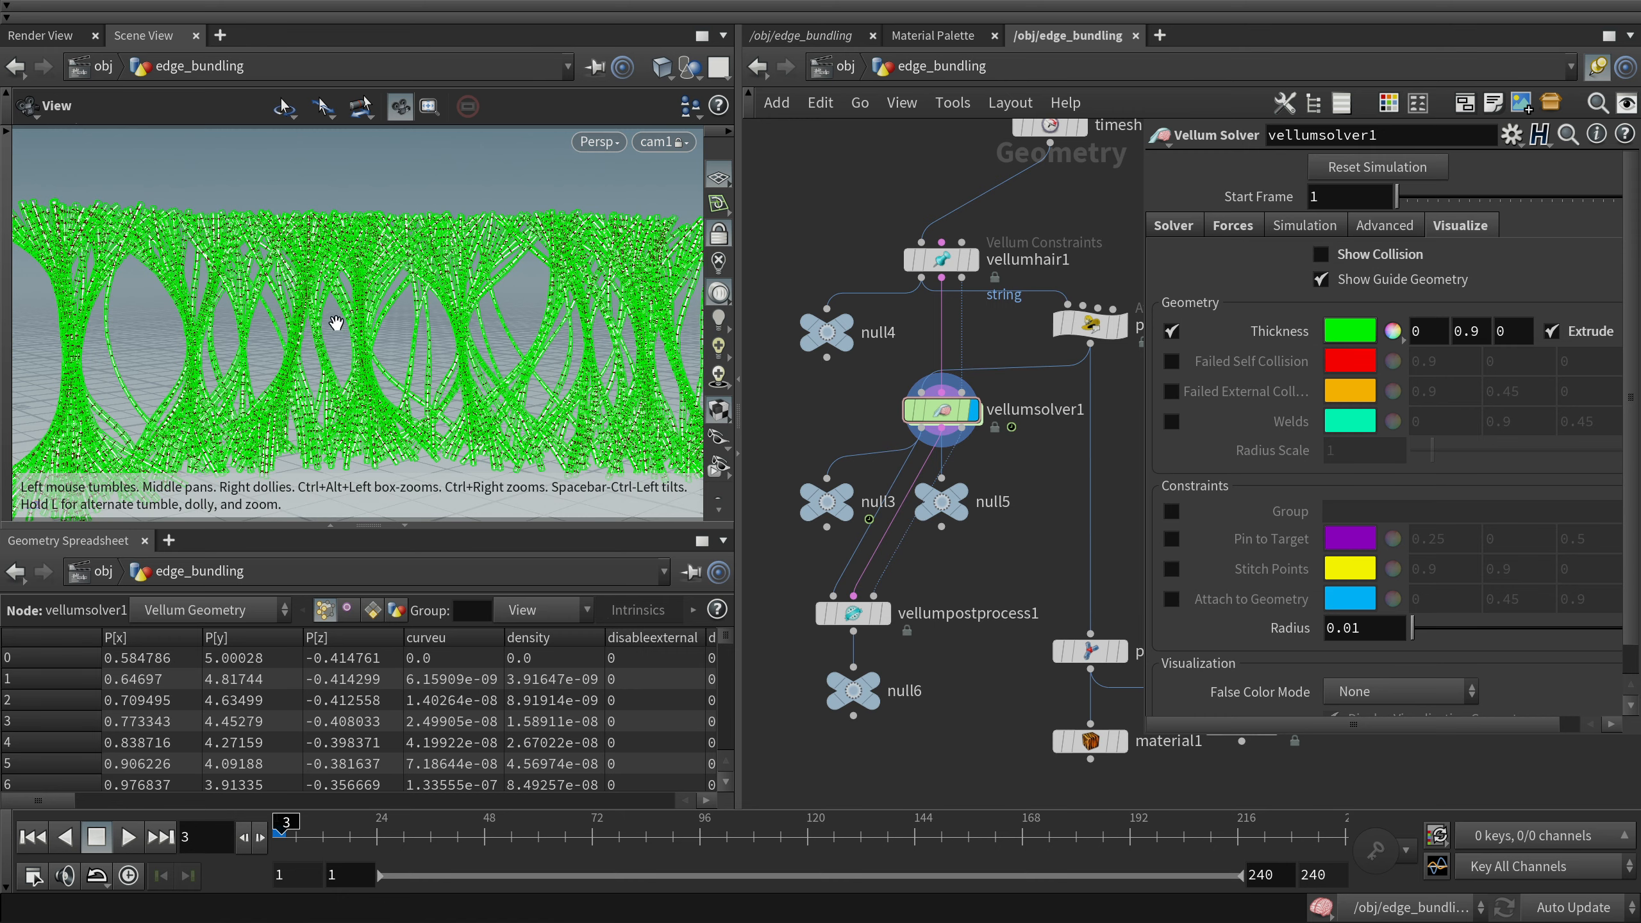
{"action": "scroll", "coordinate": [401, 343], "scroll_direction": "up", "scroll_amount": 5}
{"action": "scroll", "coordinate": [404, 350], "scroll_direction": "down", "scroll_amount": 3}
{"action": "middle_click_drag", "start_coordinate": [1050, 390], "coordinate": [952, 372]}
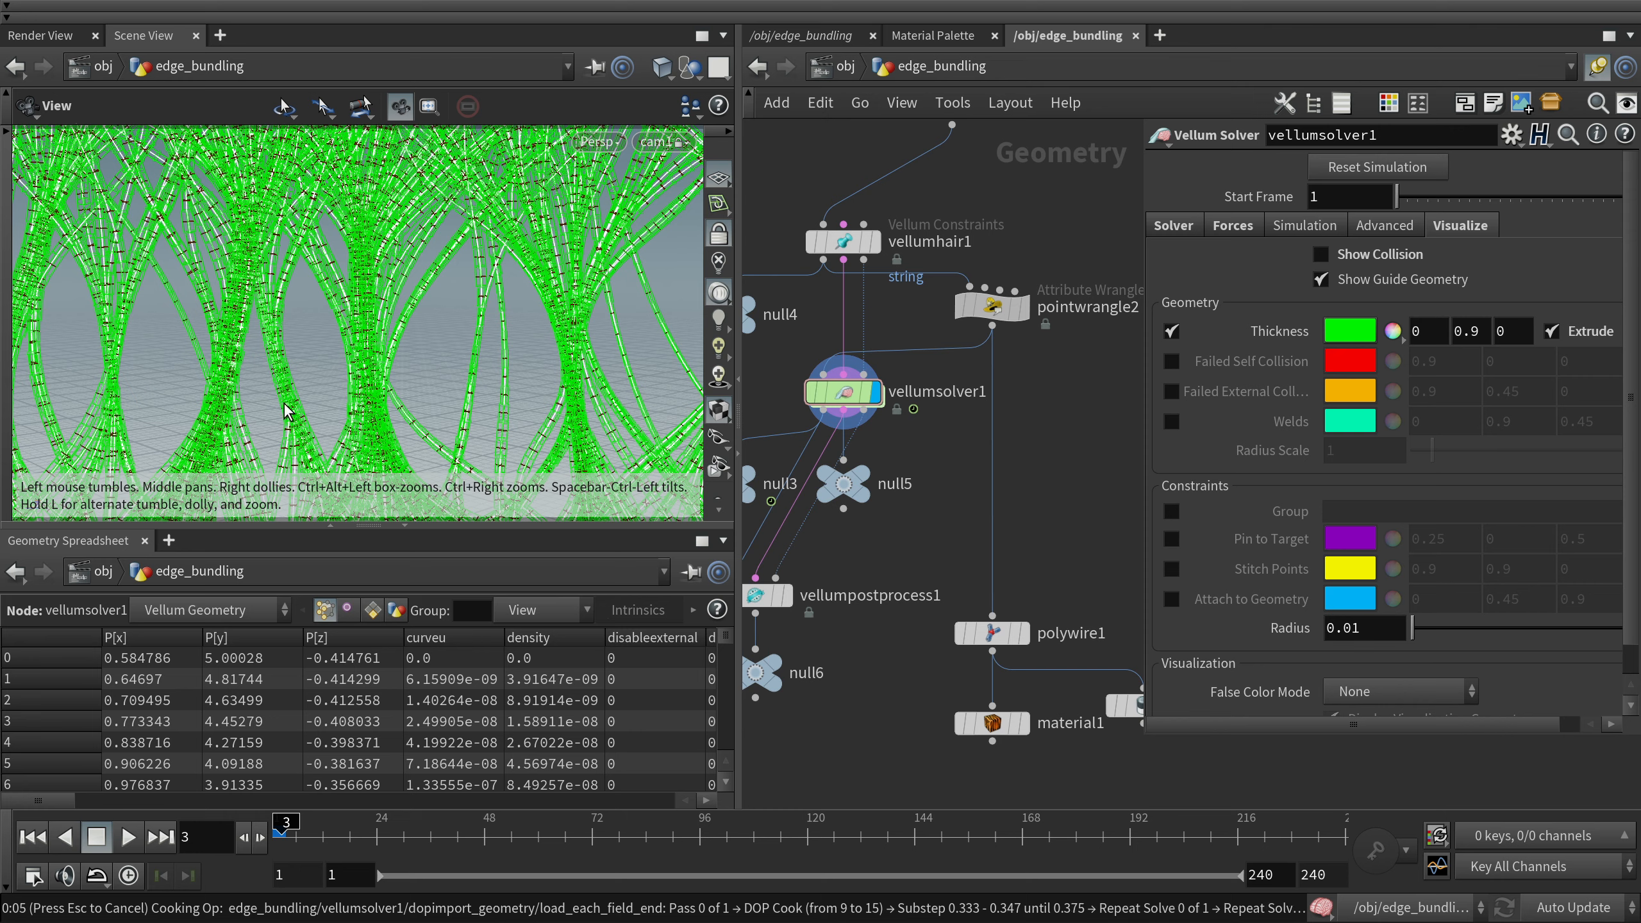
Check pointwrangle2, reselect vellumsolver1, and set the current frame to 10
{"action": "left_click", "coordinate": [992, 305]}
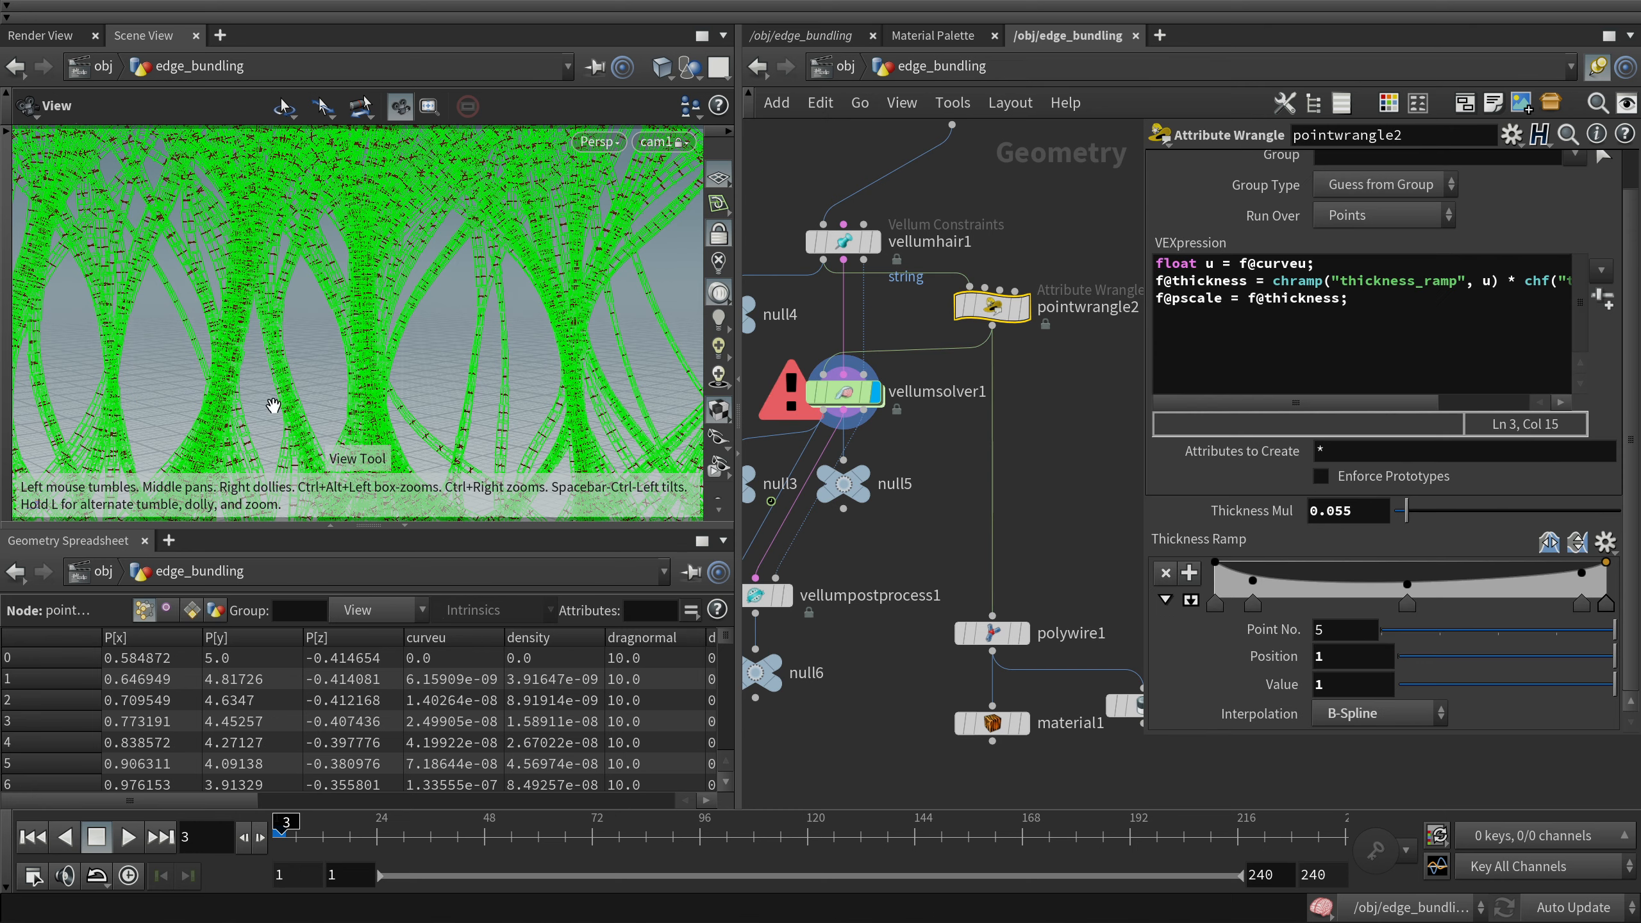
{"action": "left_click", "coordinate": [852, 392]}
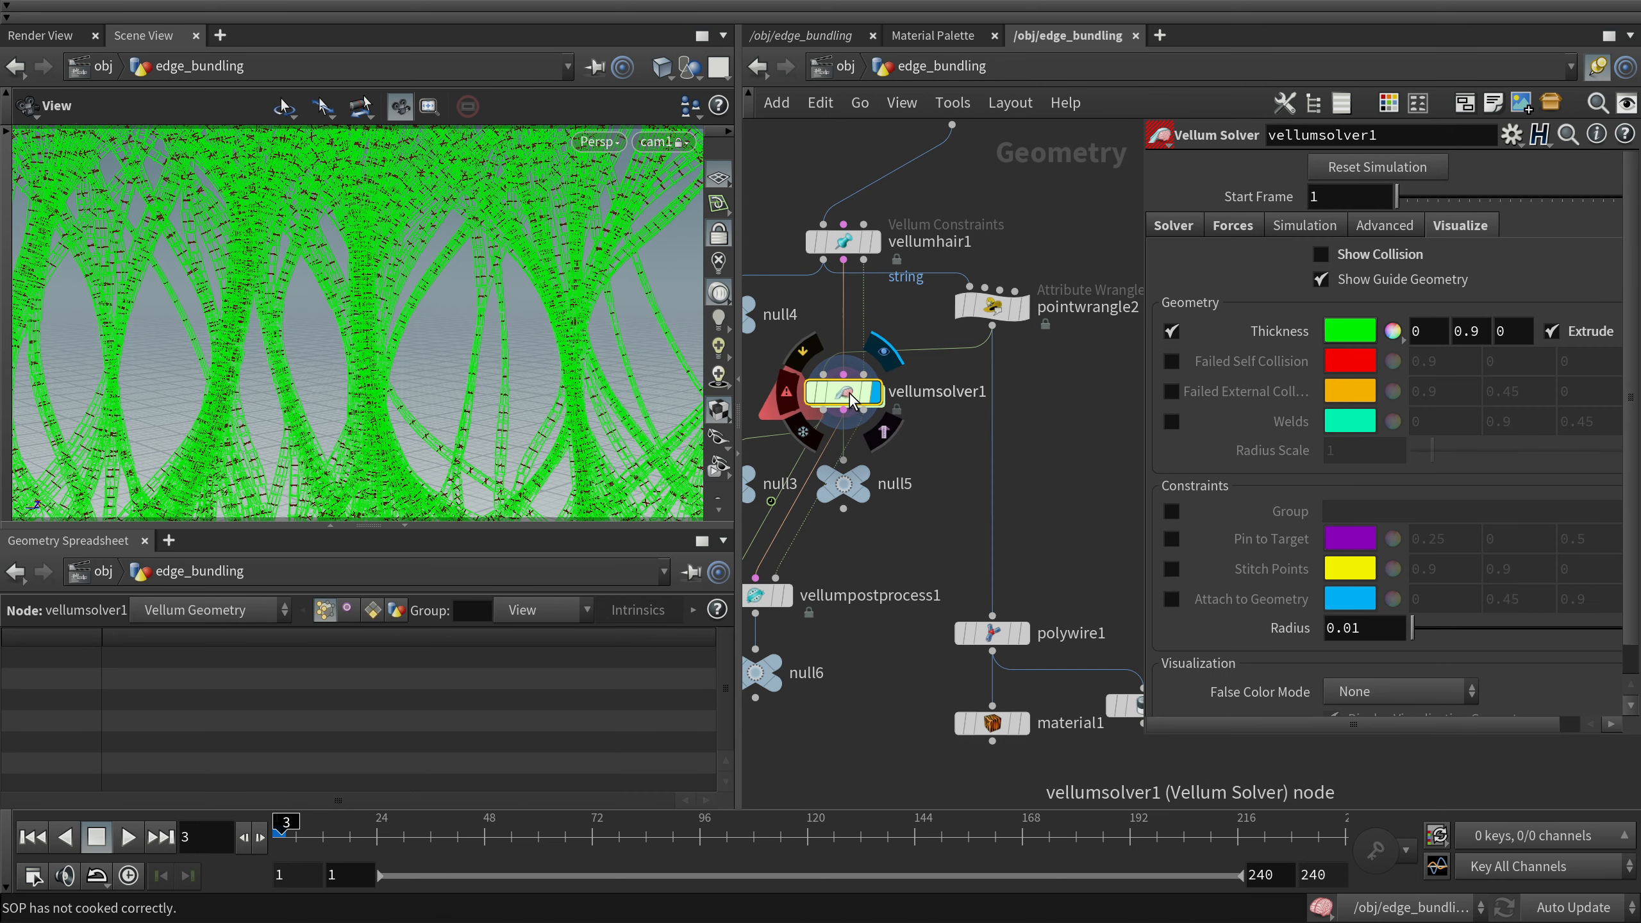
{"action": "left_click", "coordinate": [214, 834]}
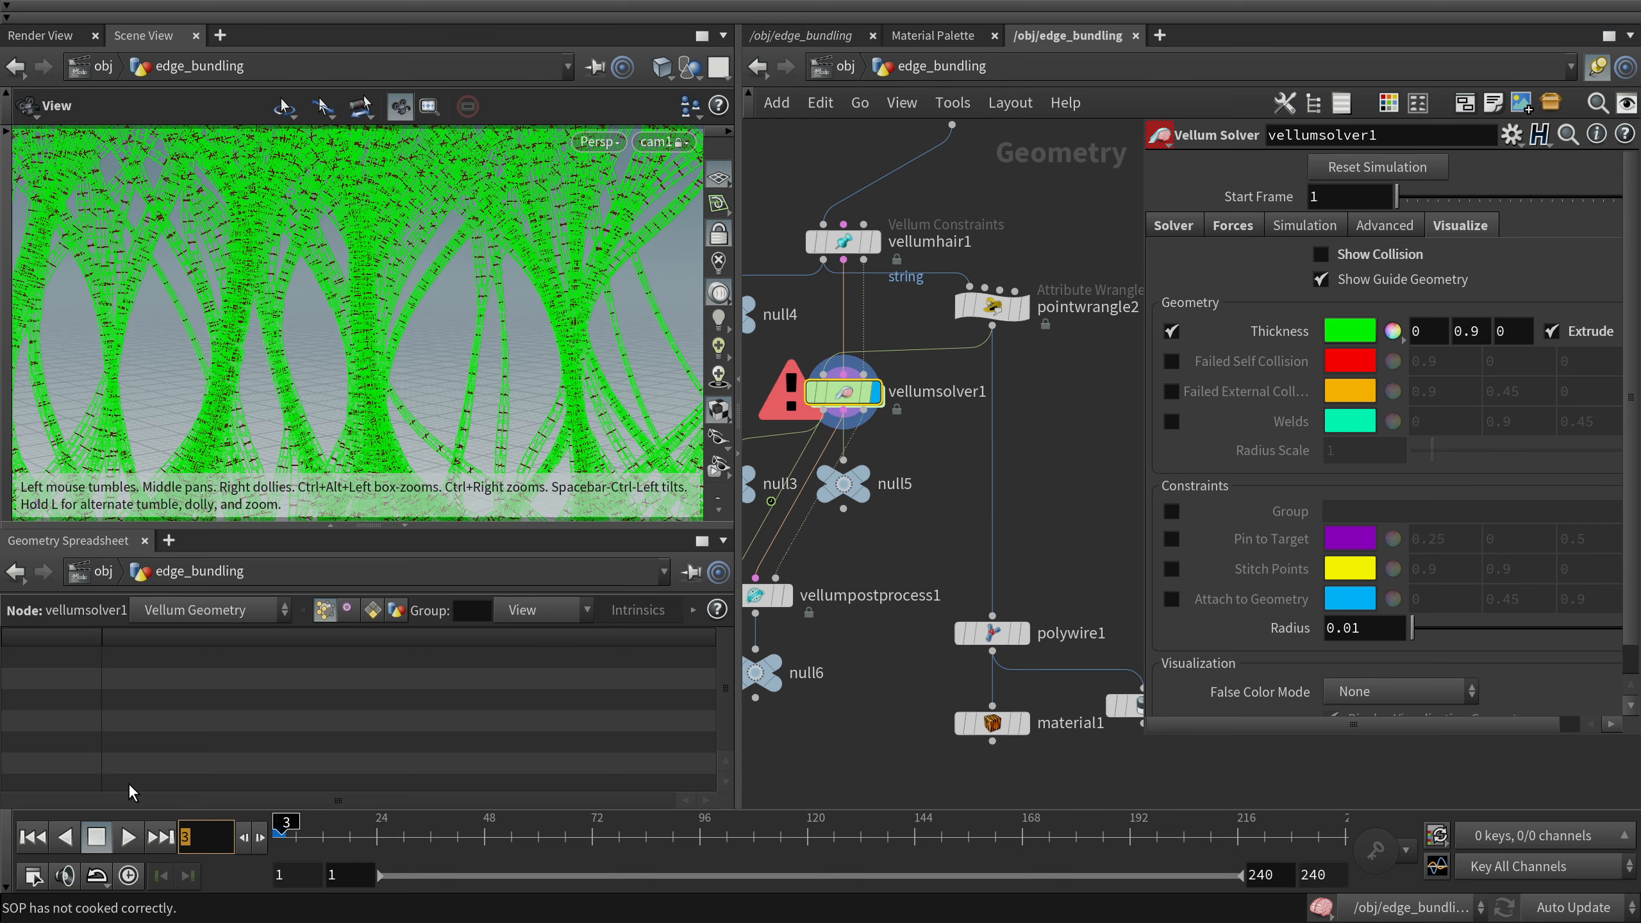
{"action": "type", "text": "10"}
{"action": "key", "text": "Return"}
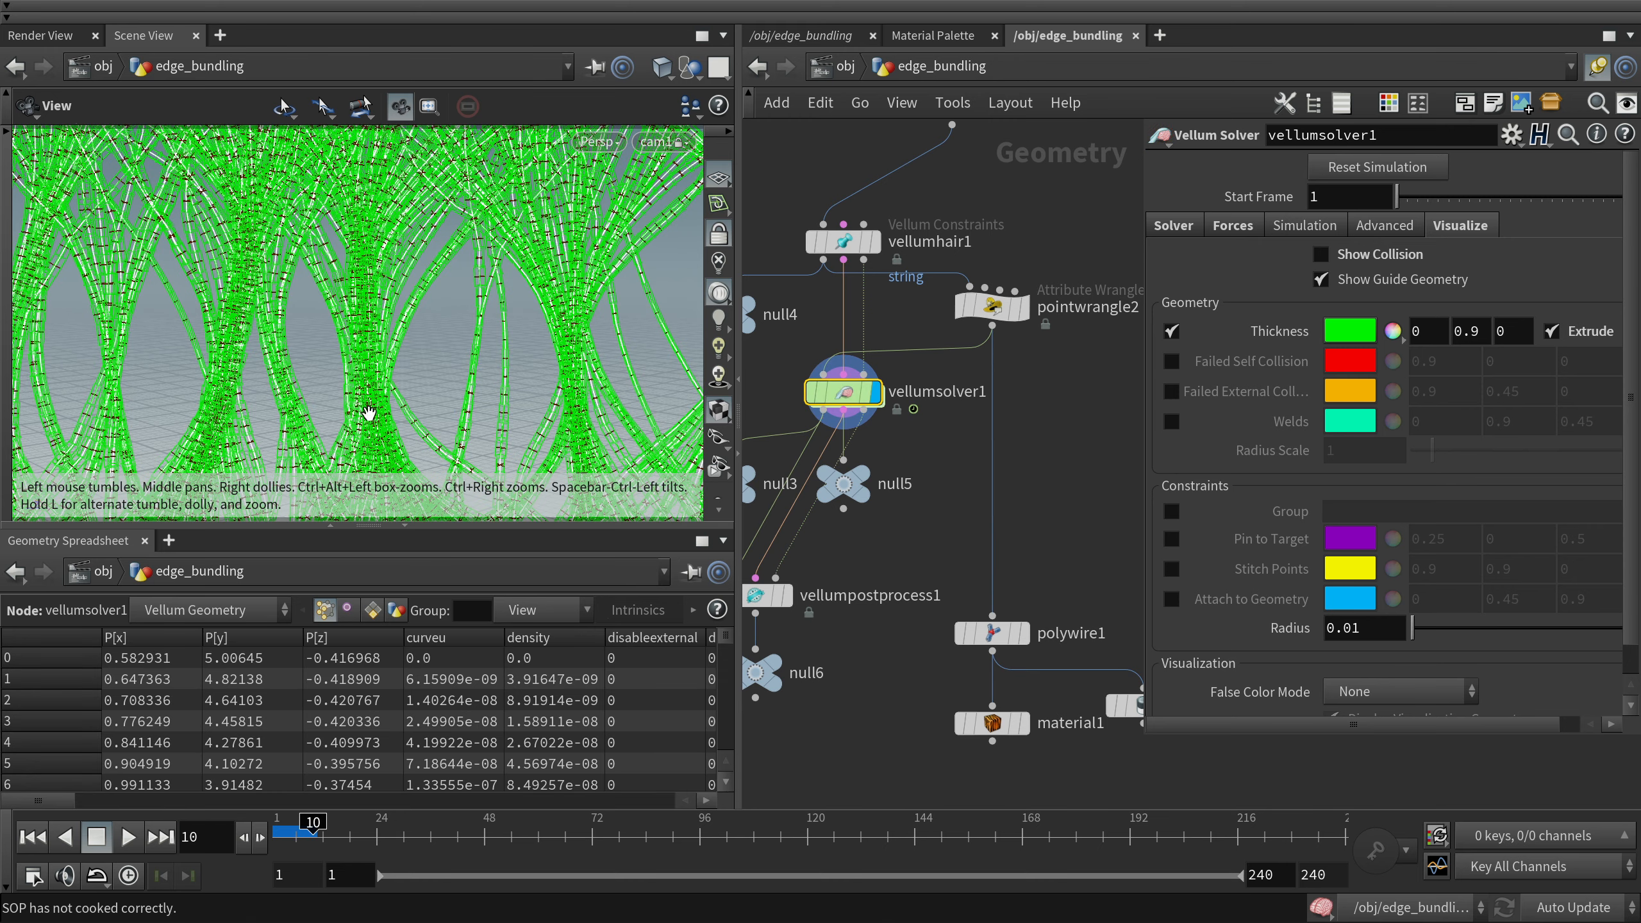
Scrub the vellum simulation to frame 11 and view the wider bundle along with the vellumpostprocess1 branch
{"action": "right_click_drag", "start_coordinate": [366, 344], "coordinate": [452, 130]}
{"action": "left_click_drag", "start_coordinate": [374, 252], "coordinate": [456, 284]}
{"action": "left_click", "coordinate": [280, 816]}
{"action": "left_click_drag", "start_coordinate": [276, 829], "coordinate": [319, 835]}
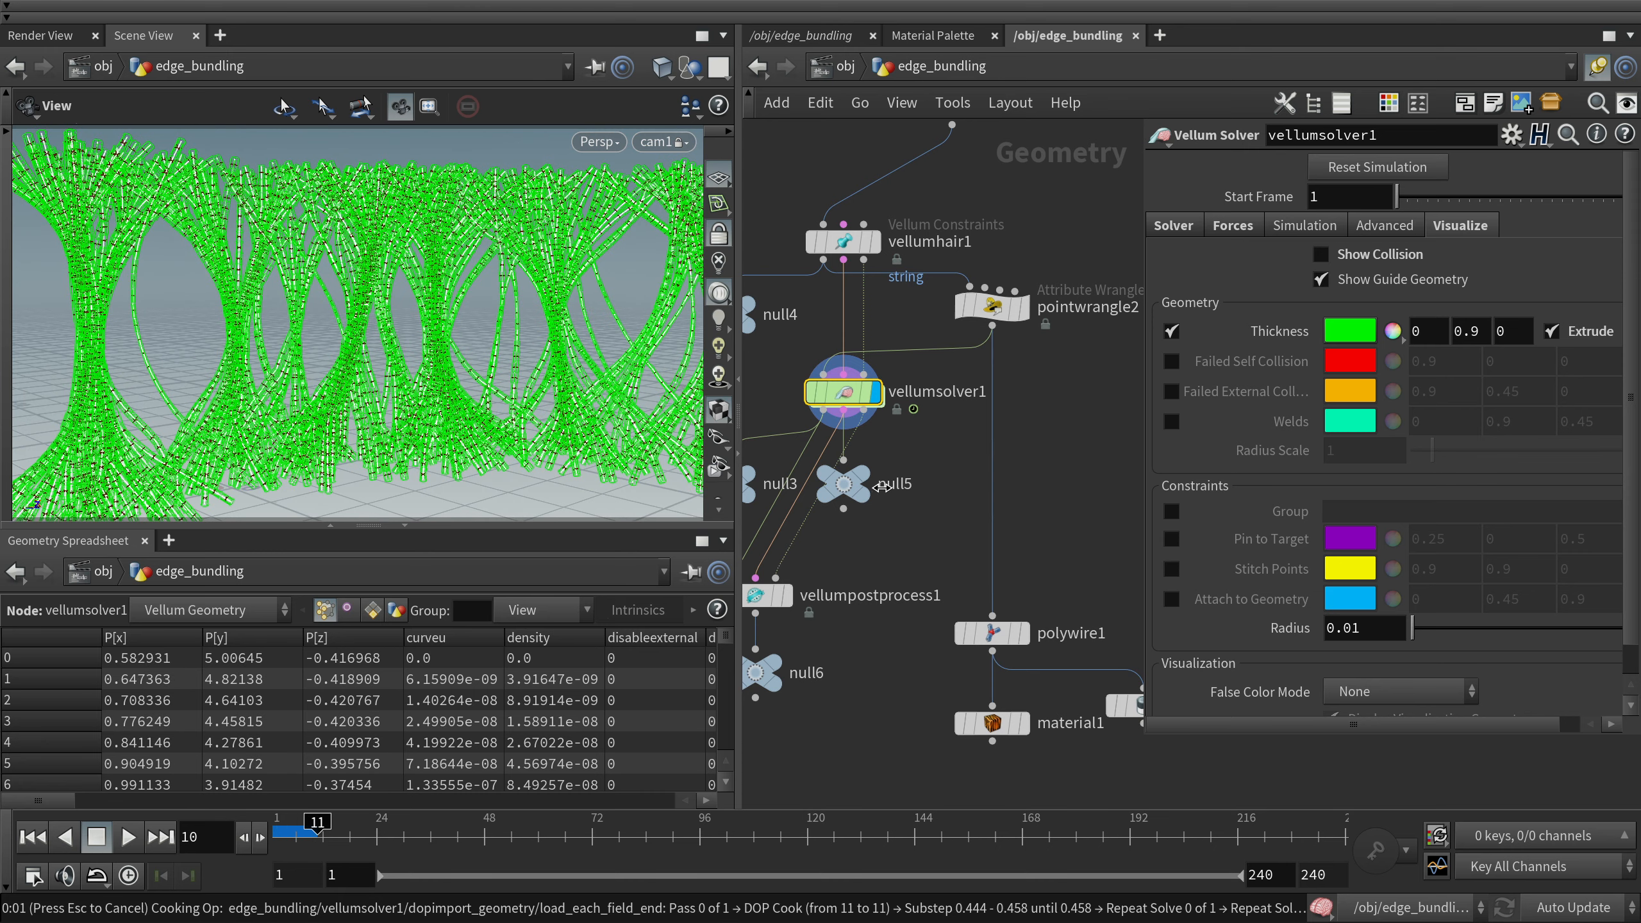
{"action": "middle_click_drag", "start_coordinate": [760, 687], "coordinate": [858, 536]}
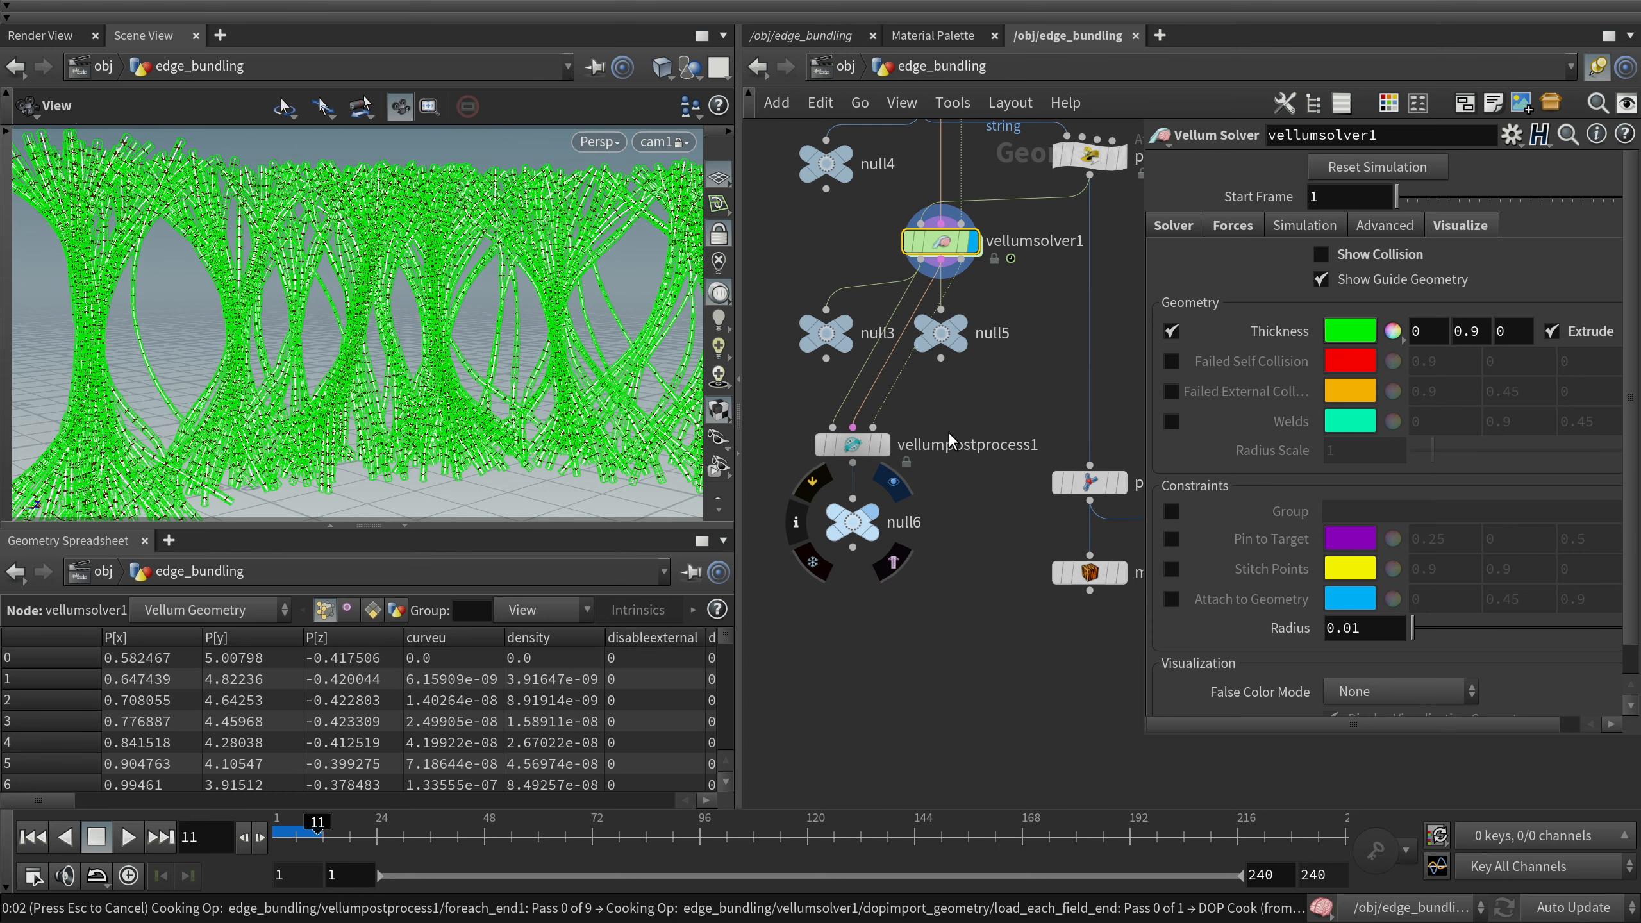
Display the null6 output below vellumpostprocess1 and examine the post-processed curves as a whole and close up
{"action": "left_click", "coordinate": [893, 482]}
{"action": "key", "text": "f"}
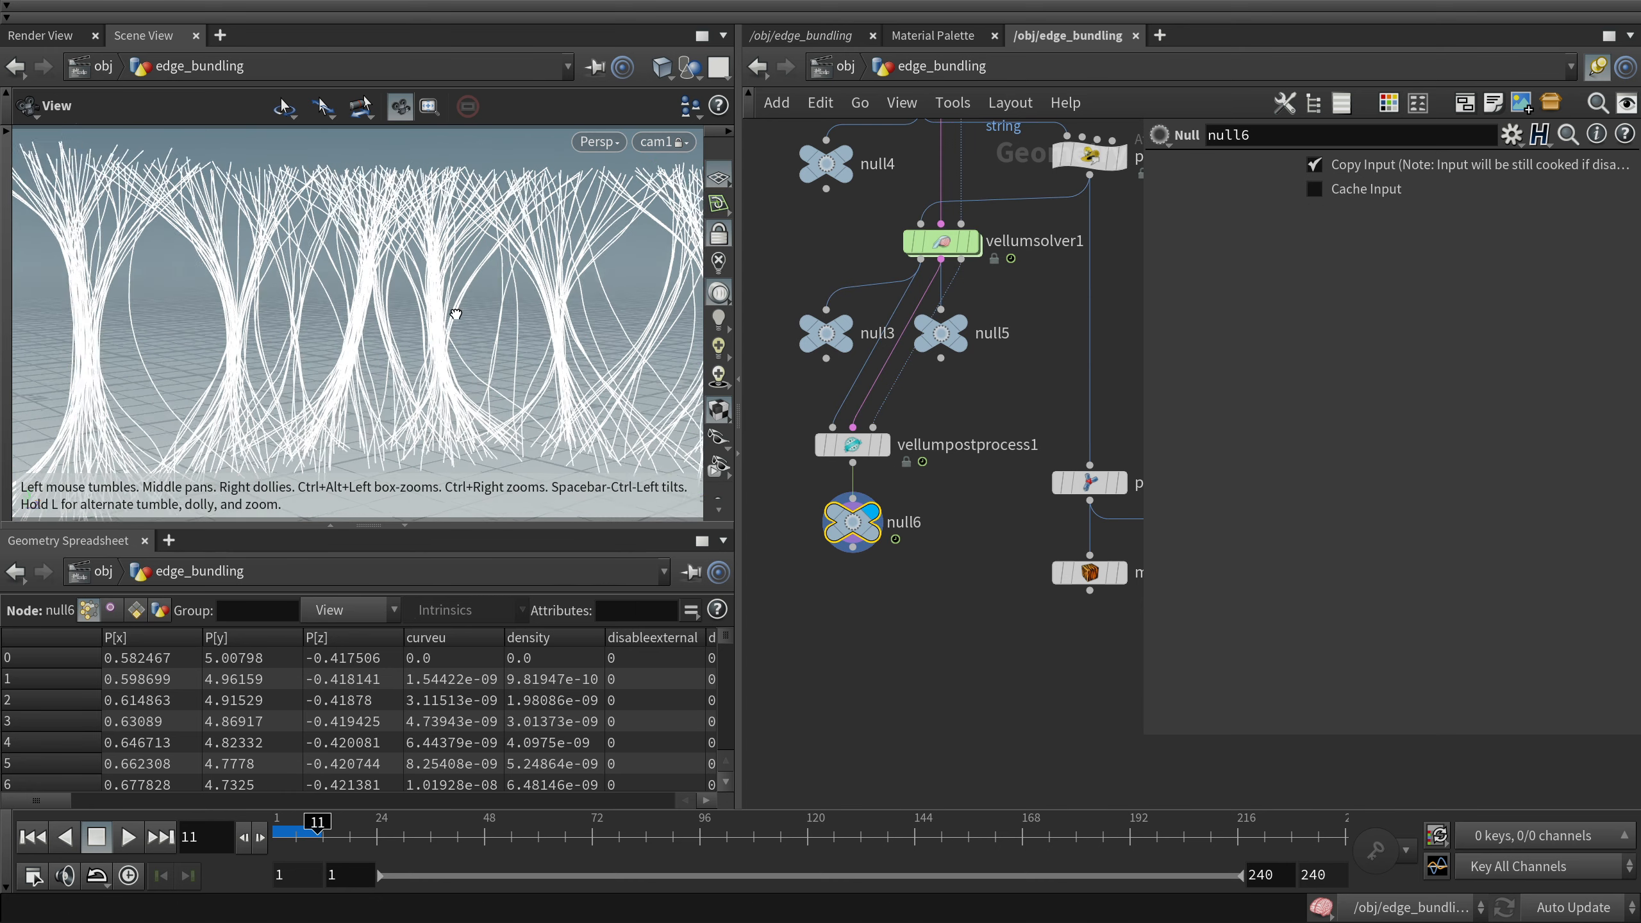
{"action": "scroll", "coordinate": [1045, 290], "scroll_direction": "down", "scroll_amount": 5}
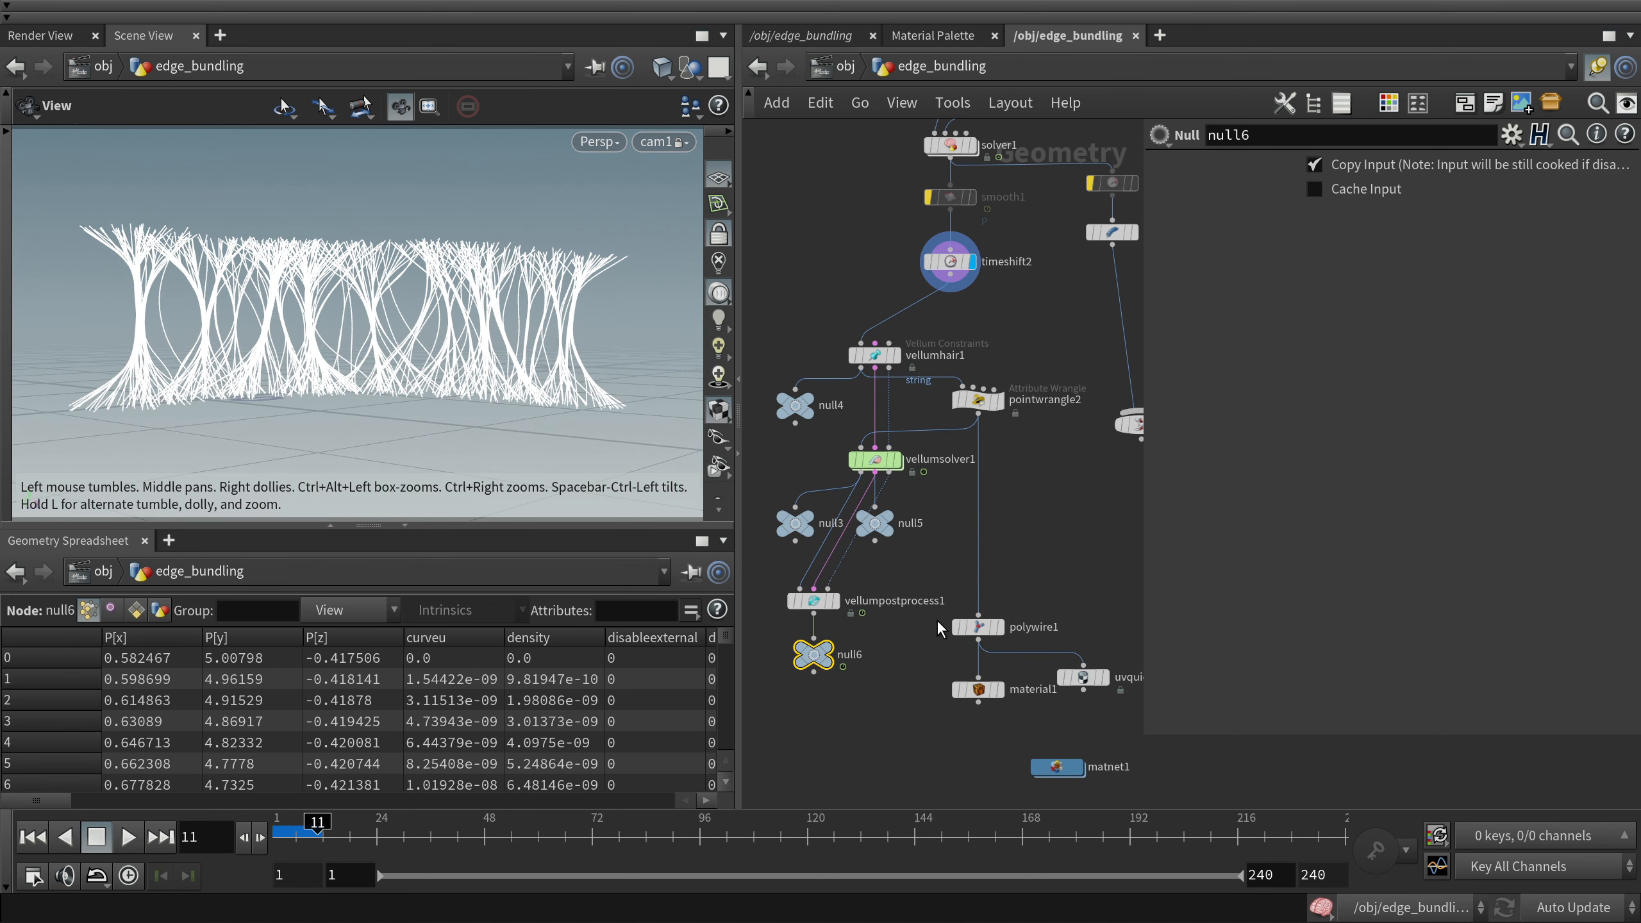
{"action": "right_click_drag", "start_coordinate": [128, 301], "coordinate": [375, 210]}
{"action": "mouse_move", "coordinate": [83, 226]}
{"action": "left_mouse_down"}
{"action": "mouse_move", "coordinate": [161, 228]}
{"action": "mouse_move", "coordinate": [91, 234]}
{"action": "left_mouse_up"}
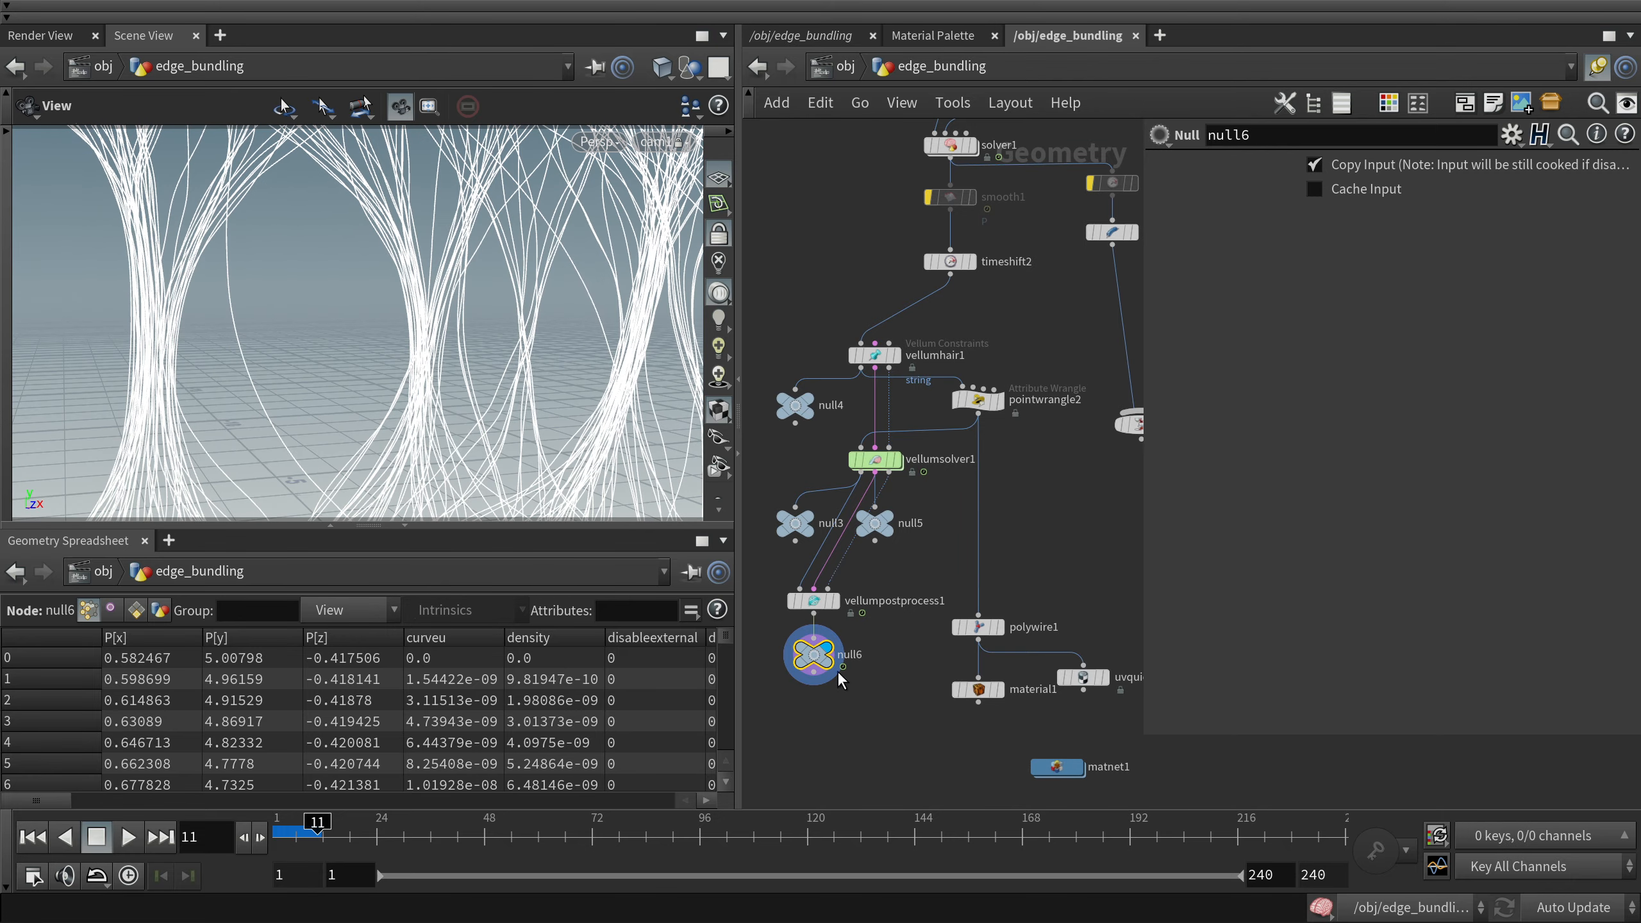
{"action": "left_click_drag", "start_coordinate": [200, 215], "coordinate": [253, 256]}
Connect null6 to the input of polywire1 and display the resulting tubes framed in the viewport
{"action": "scroll", "coordinate": [892, 698], "scroll_direction": "up", "scroll_amount": 2}
{"action": "left_click", "coordinate": [755, 656]}
{"action": "left_click", "coordinate": [991, 573]}
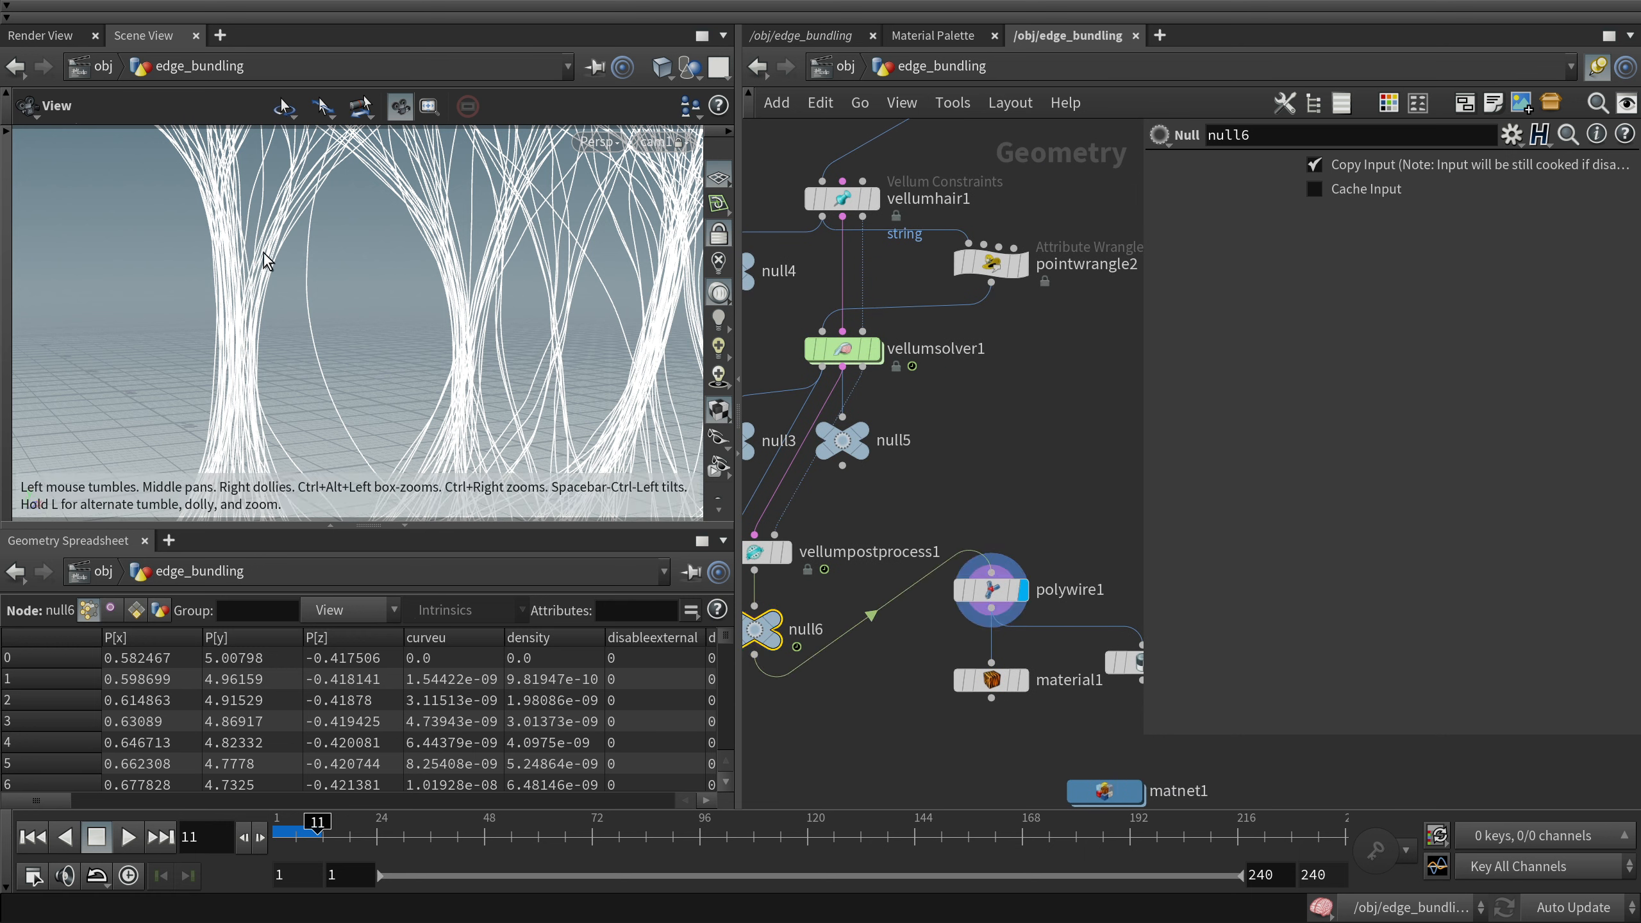
{"action": "key", "text": "f"}
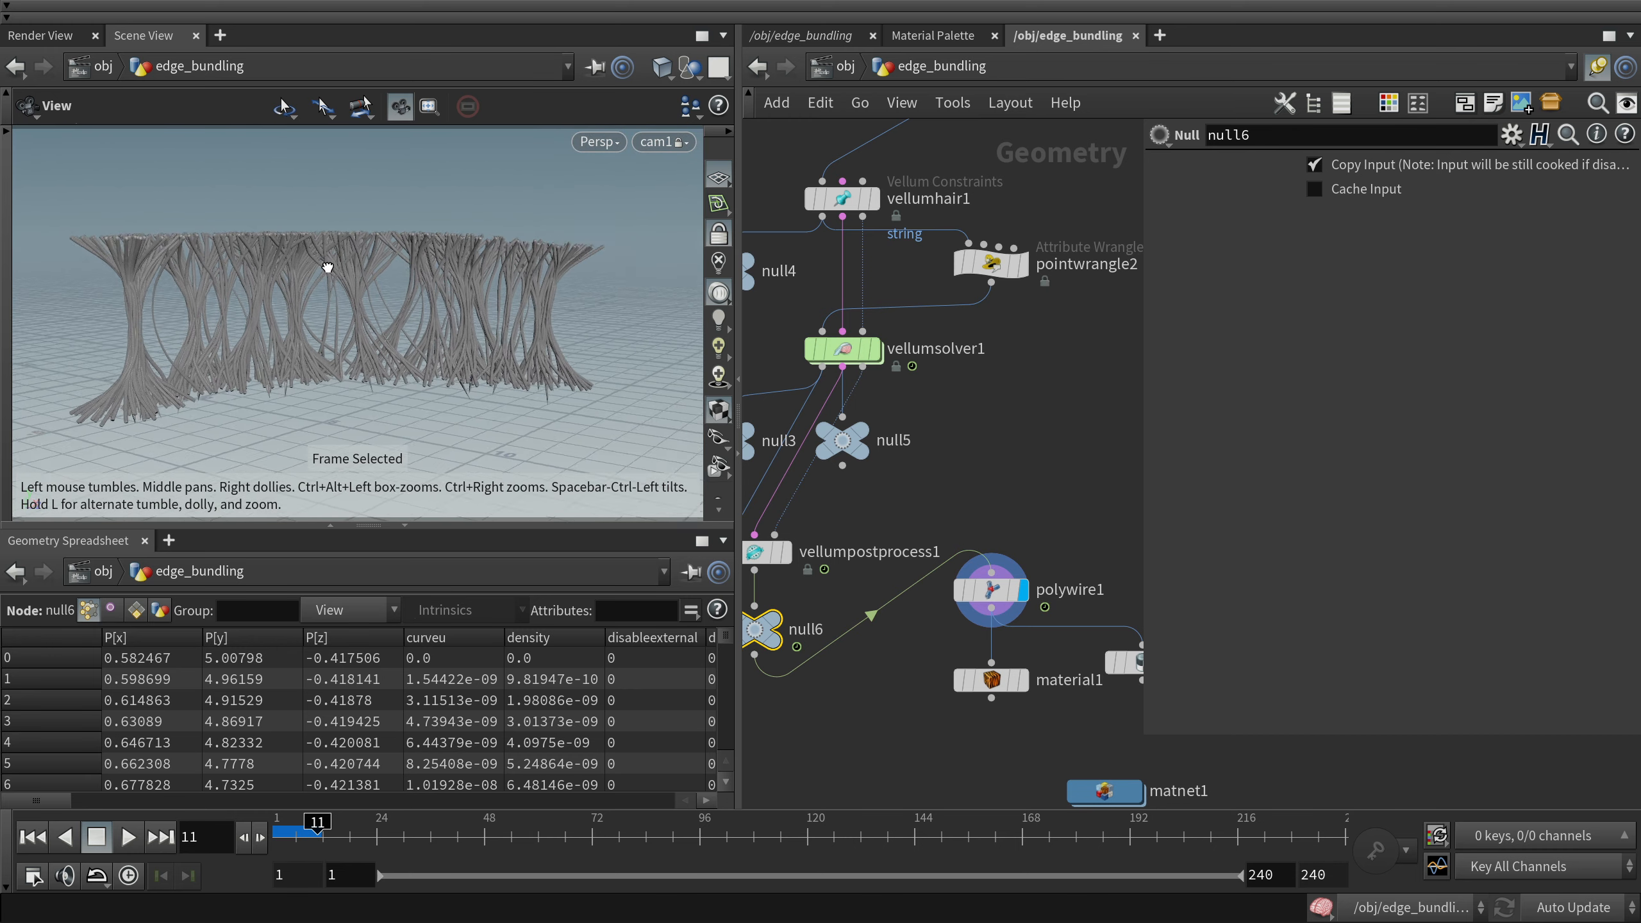
Select vellumsolver1, then the group of upstream nodes from remove_skew_lines down to smooth1, to review the bundling chain
{"action": "scroll", "coordinate": [1063, 335], "scroll_direction": "down", "scroll_amount": 2}
{"action": "scroll", "coordinate": [1059, 331], "scroll_direction": "down", "scroll_amount": 3}
{"action": "middle_click_drag", "start_coordinate": [1060, 248], "coordinate": [952, 446]}
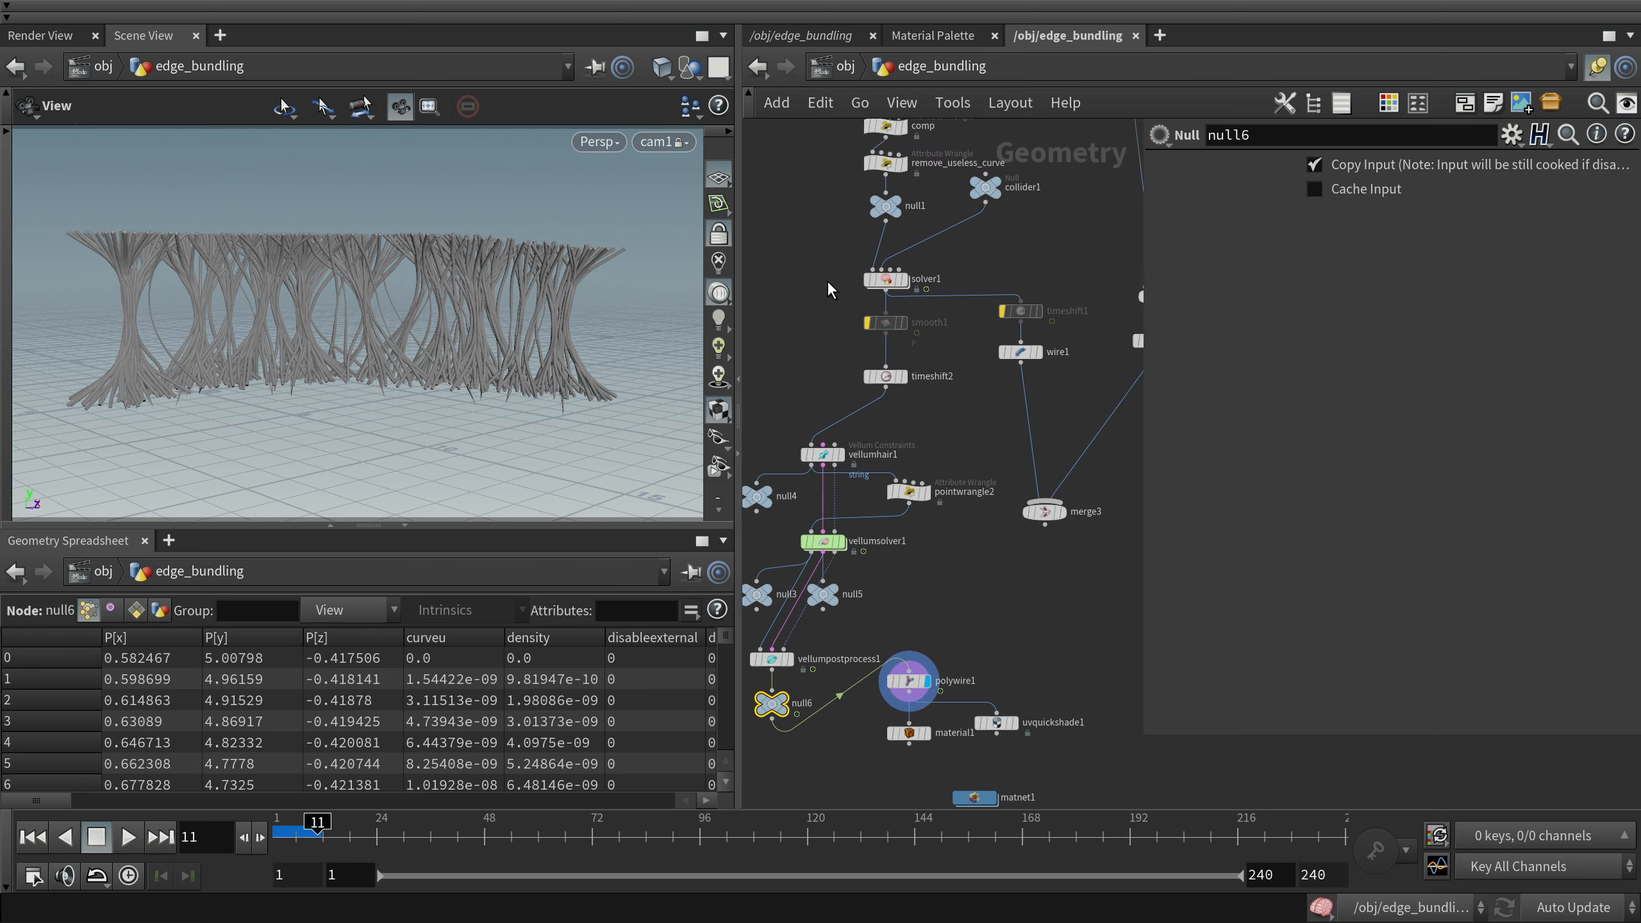
{"action": "left_click_drag", "start_coordinate": [800, 509], "coordinate": [836, 544]}
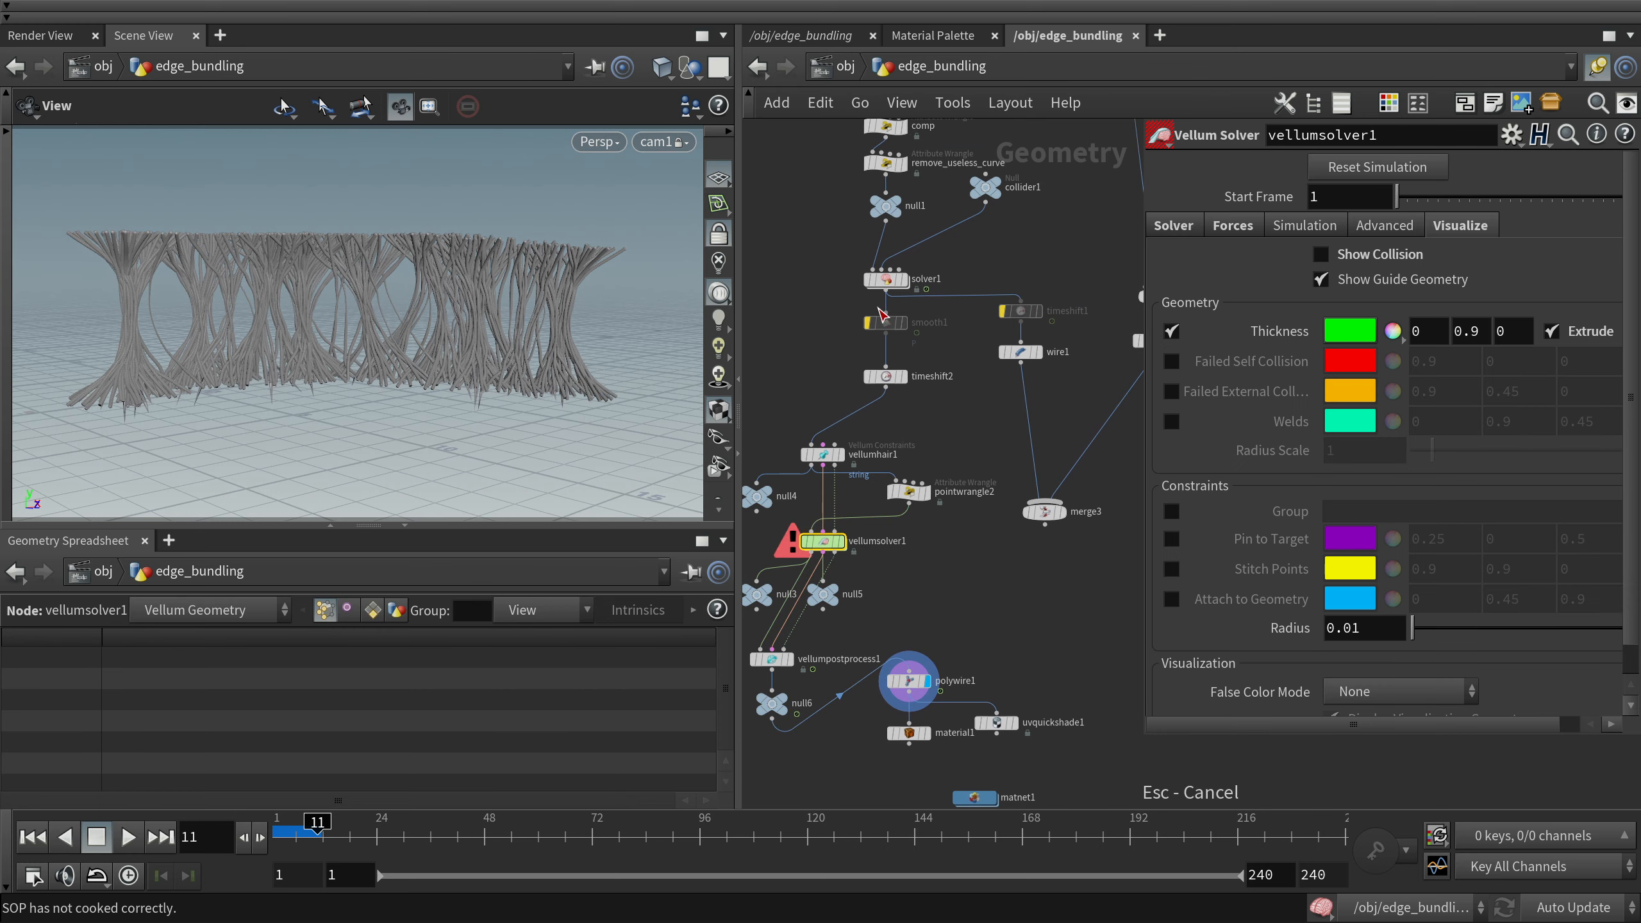
{"action": "middle_click_drag", "start_coordinate": [956, 244], "coordinate": [956, 445]}
{"action": "left_click_drag", "start_coordinate": [815, 176], "coordinate": [981, 549]}
{"action": "middle_click_drag", "start_coordinate": [963, 617], "coordinate": [976, 478]}
Examine the polywire1 tube surfaces and their overlaps close up
{"action": "right_click_drag", "start_coordinate": [342, 323], "coordinate": [578, 207]}
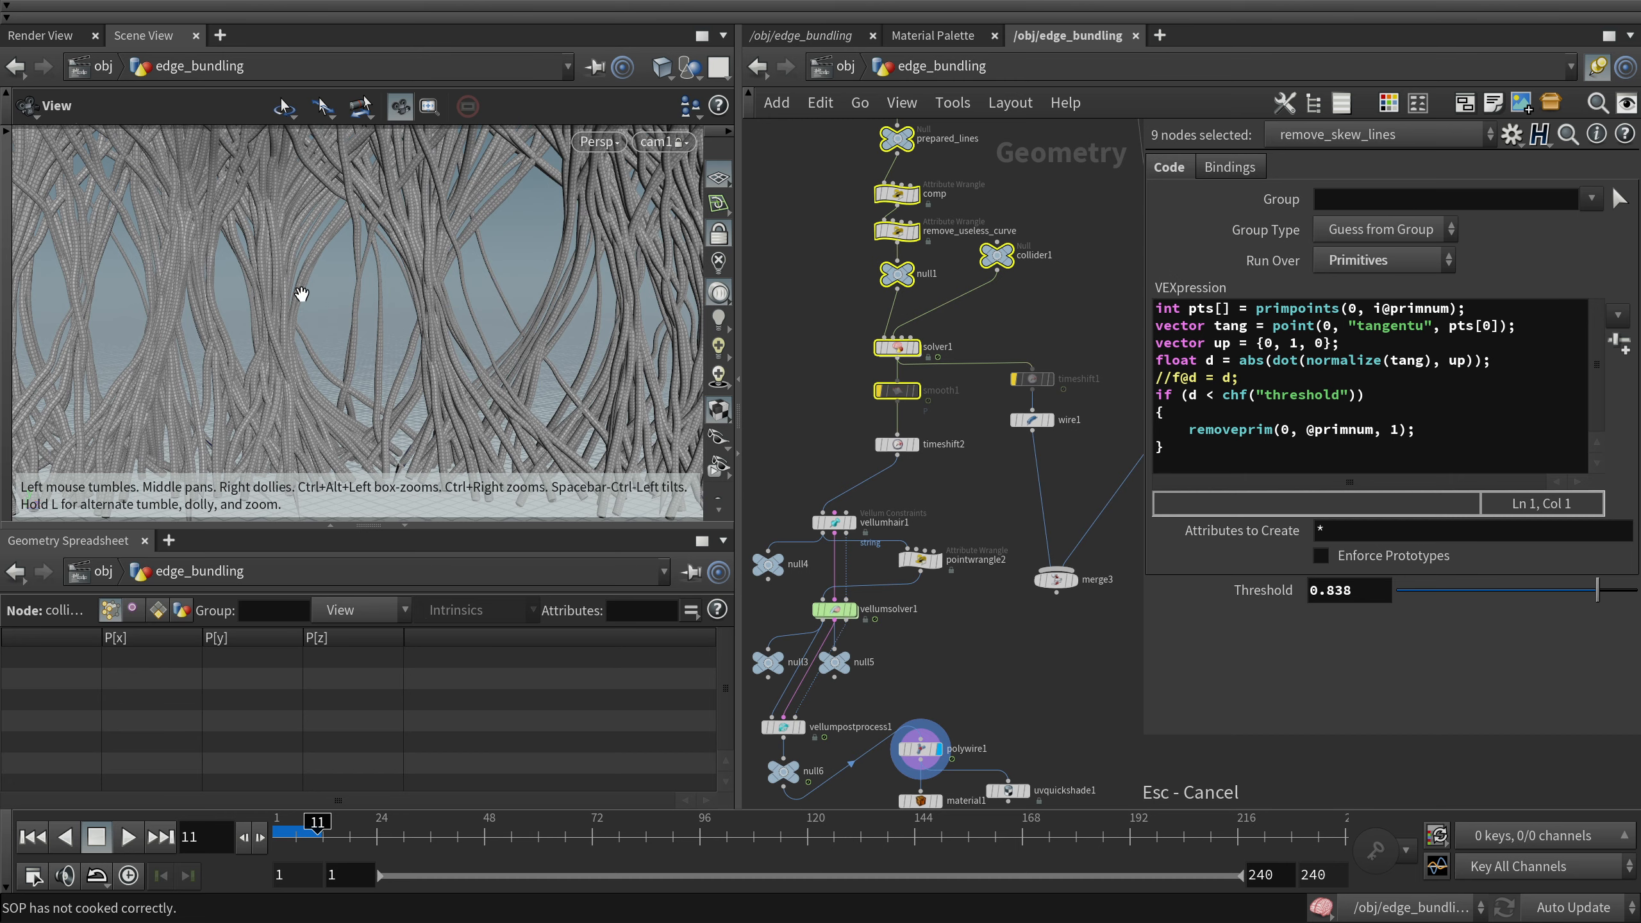
{"action": "right_click_drag", "start_coordinate": [451, 298], "coordinate": [410, 301]}
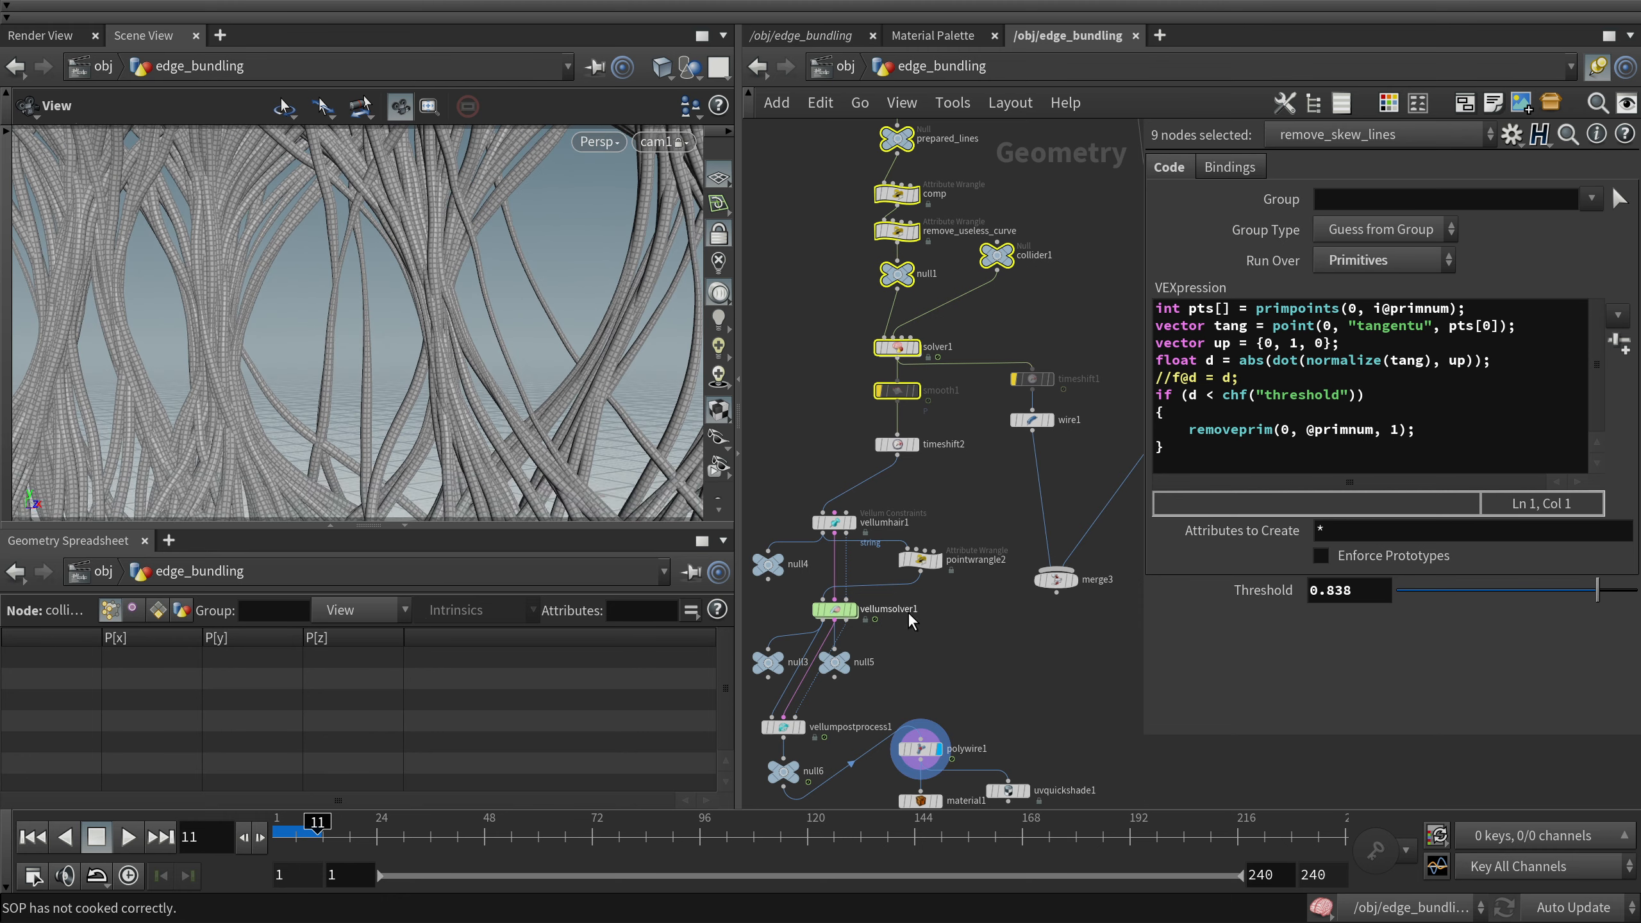
{"action": "left_click_drag", "start_coordinate": [197, 297], "coordinate": [177, 299]}
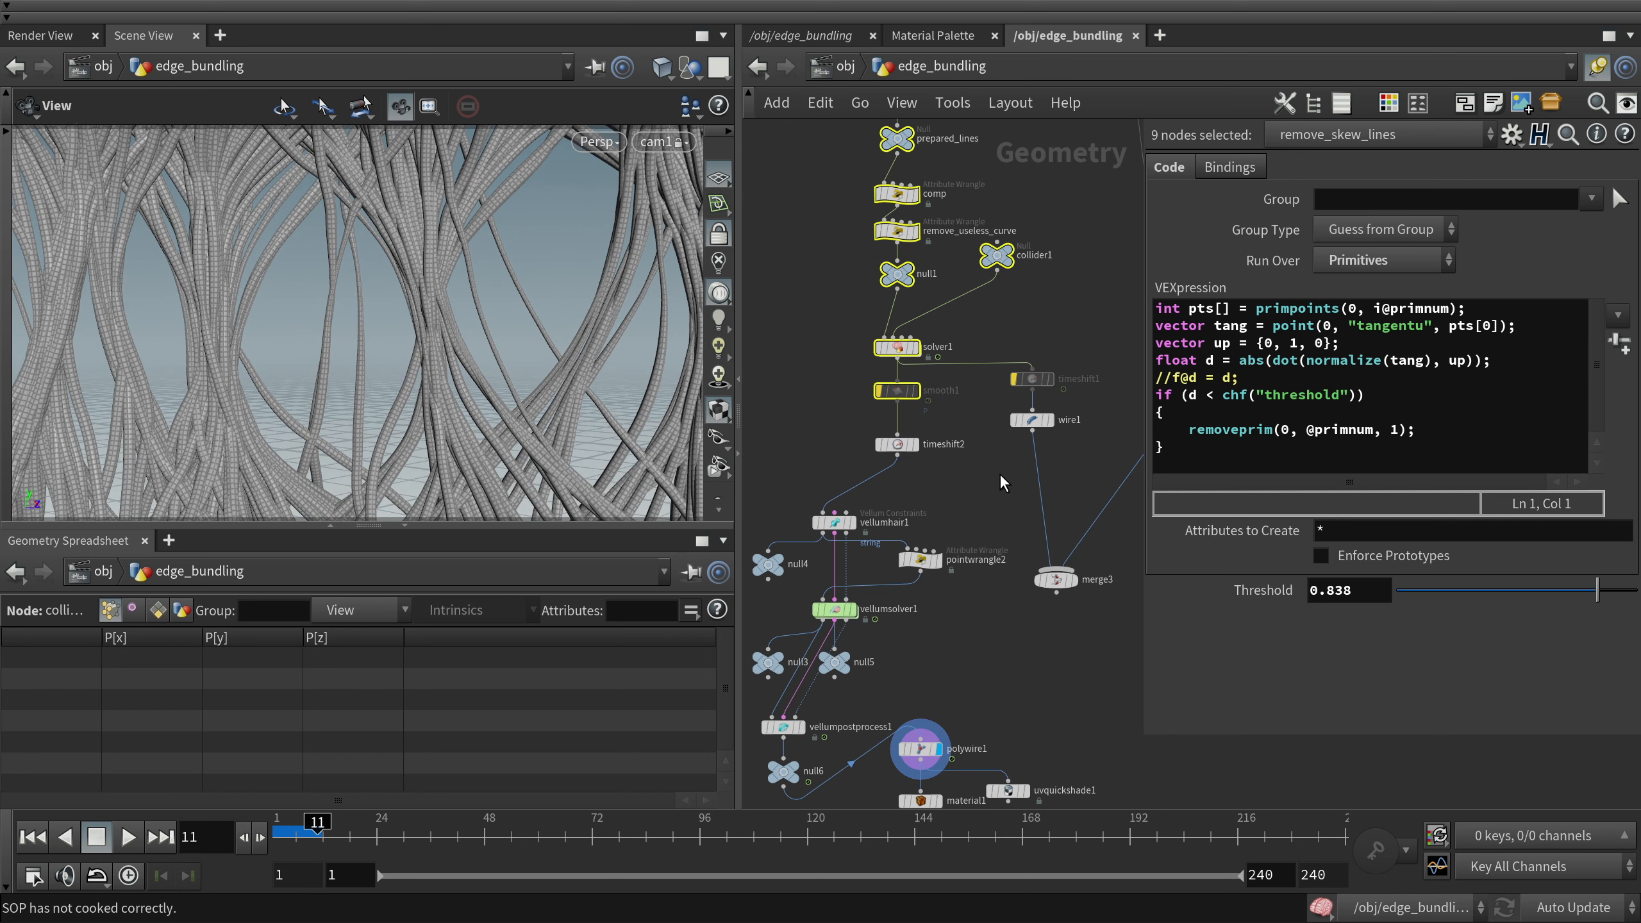
Add a VDB from Polygons node beside polywire1
{"action": "middle_click_drag", "start_coordinate": [981, 671], "coordinate": [983, 462]}
{"action": "scroll", "coordinate": [985, 523], "scroll_direction": "up", "scroll_amount": 3}
{"action": "left_click", "coordinate": [961, 510]}
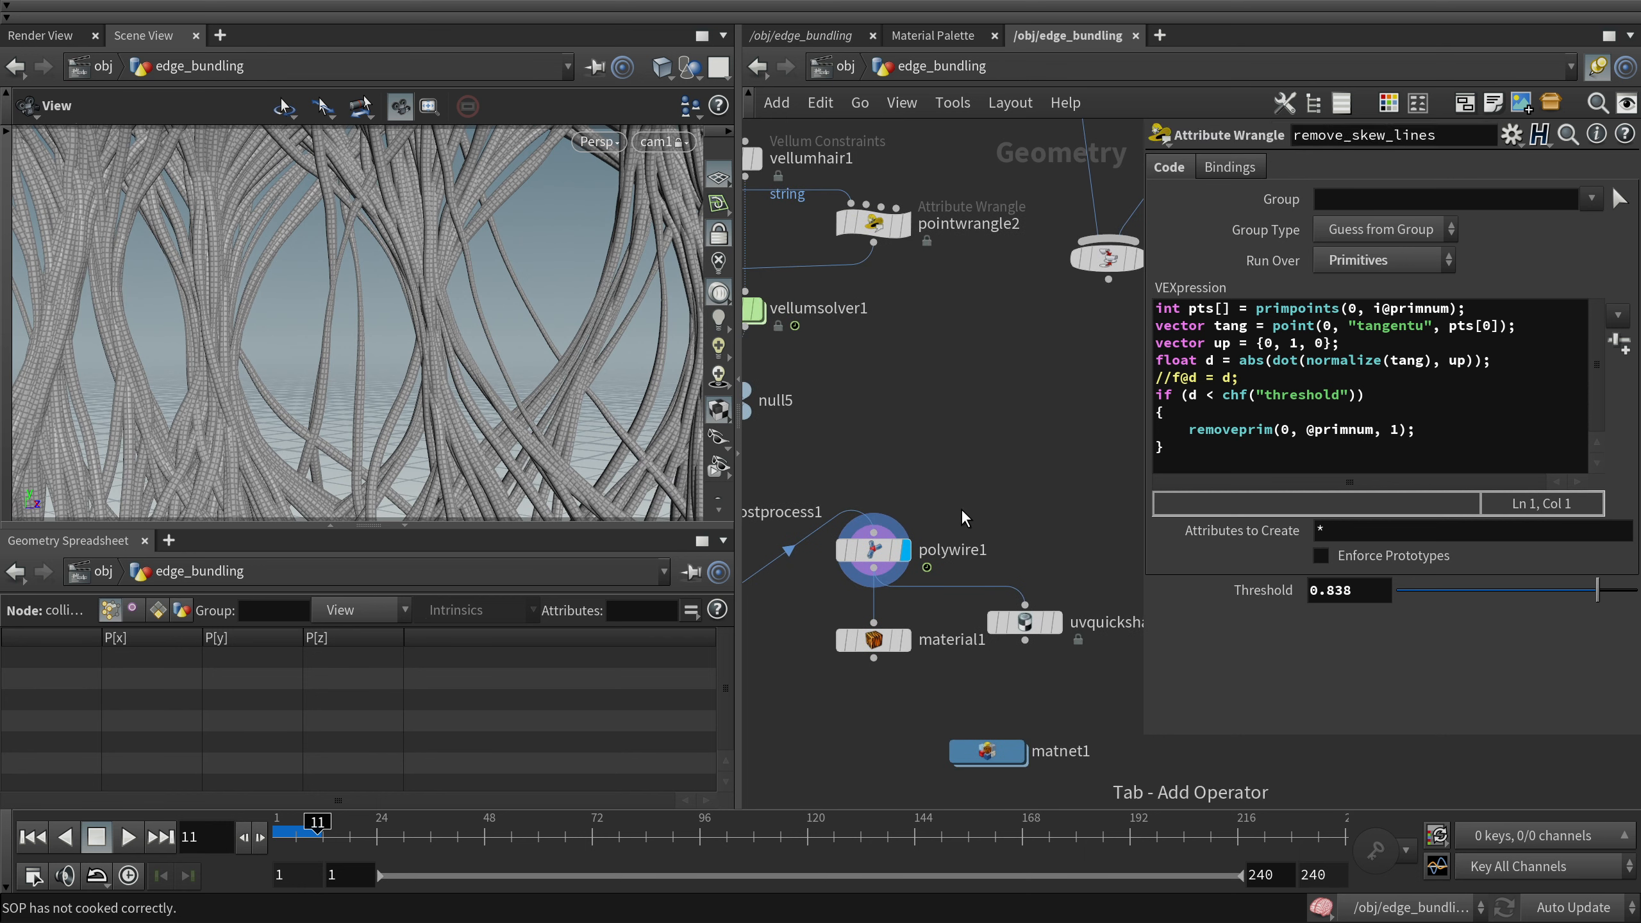
{"action": "key", "text": "Return"}
{"action": "left_click", "coordinate": [962, 508]}
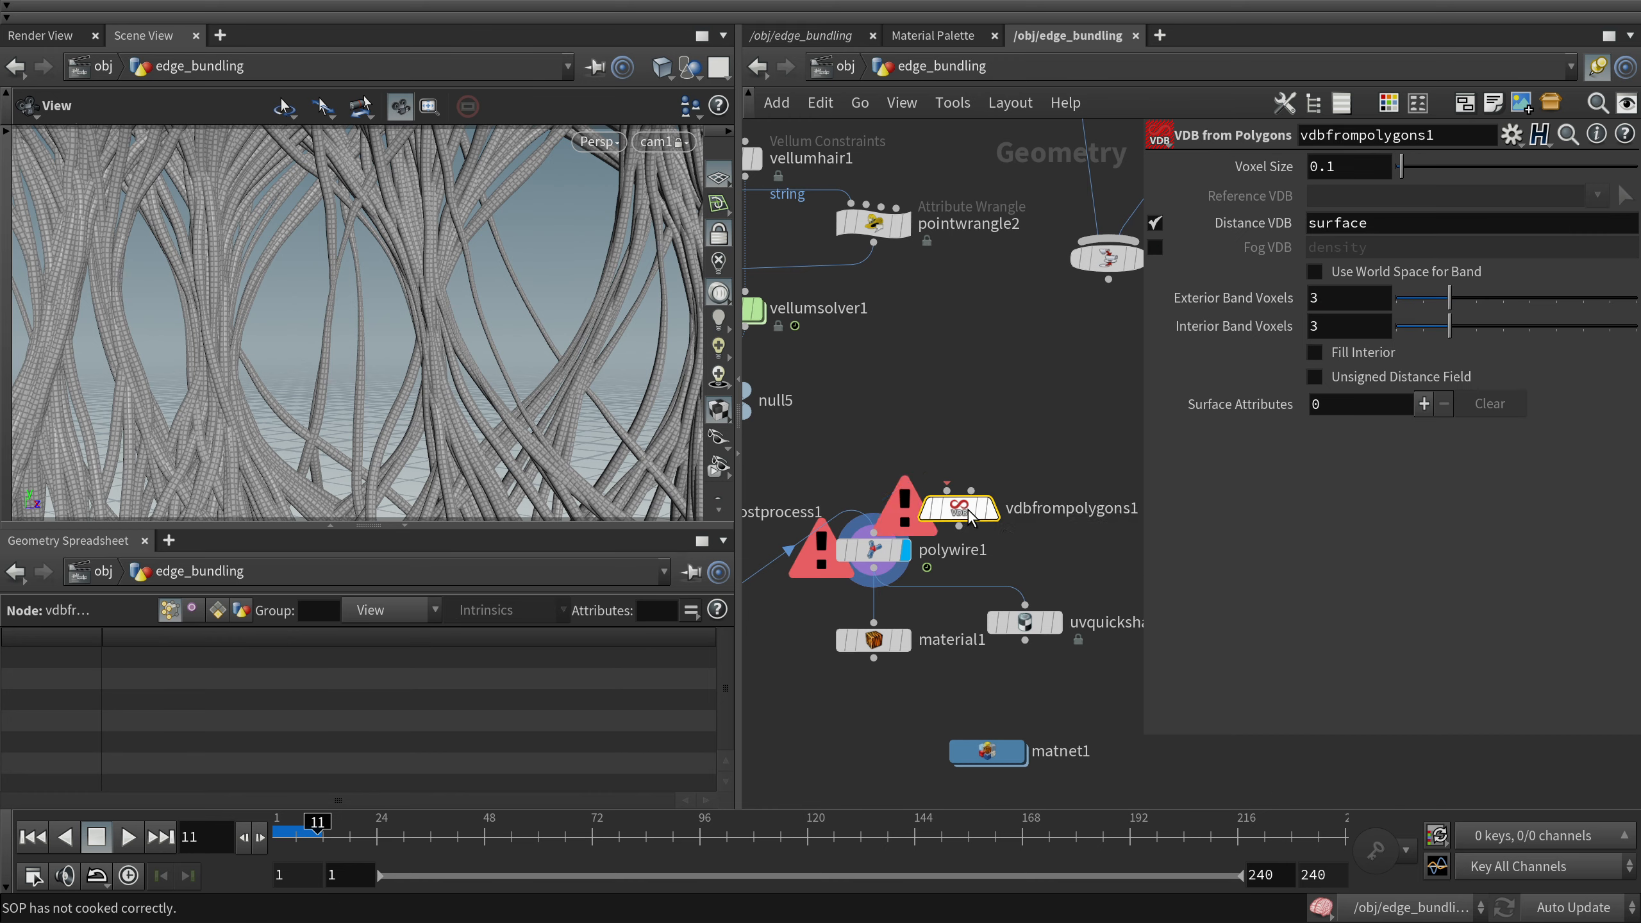
Display the solver1 output at frame 11 and frame the whole set of curves
{"action": "scroll", "coordinate": [983, 369], "scroll_direction": "down", "scroll_amount": 3}
{"action": "middle_click_drag", "start_coordinate": [982, 369], "coordinate": [895, 692]}
{"action": "scroll", "coordinate": [802, 366], "scroll_direction": "up", "scroll_amount": 3}
{"action": "middle_click_drag", "start_coordinate": [801, 366], "coordinate": [905, 468]}
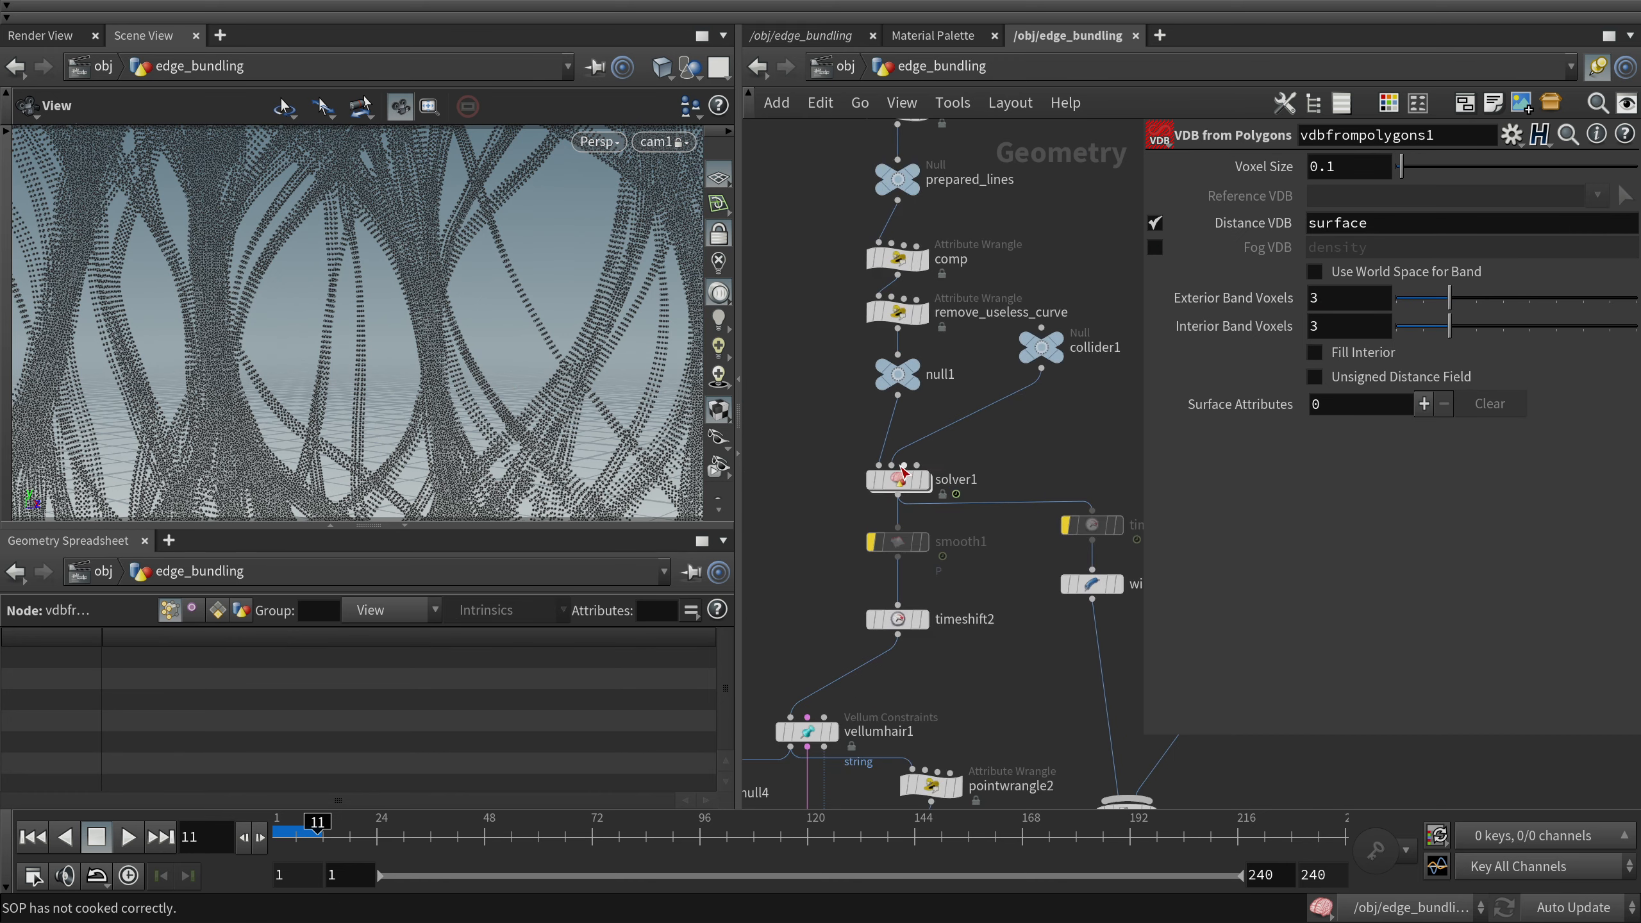
{"action": "middle_click_drag", "start_coordinate": [983, 614], "coordinate": [965, 328]}
{"action": "left_click", "coordinate": [894, 211]}
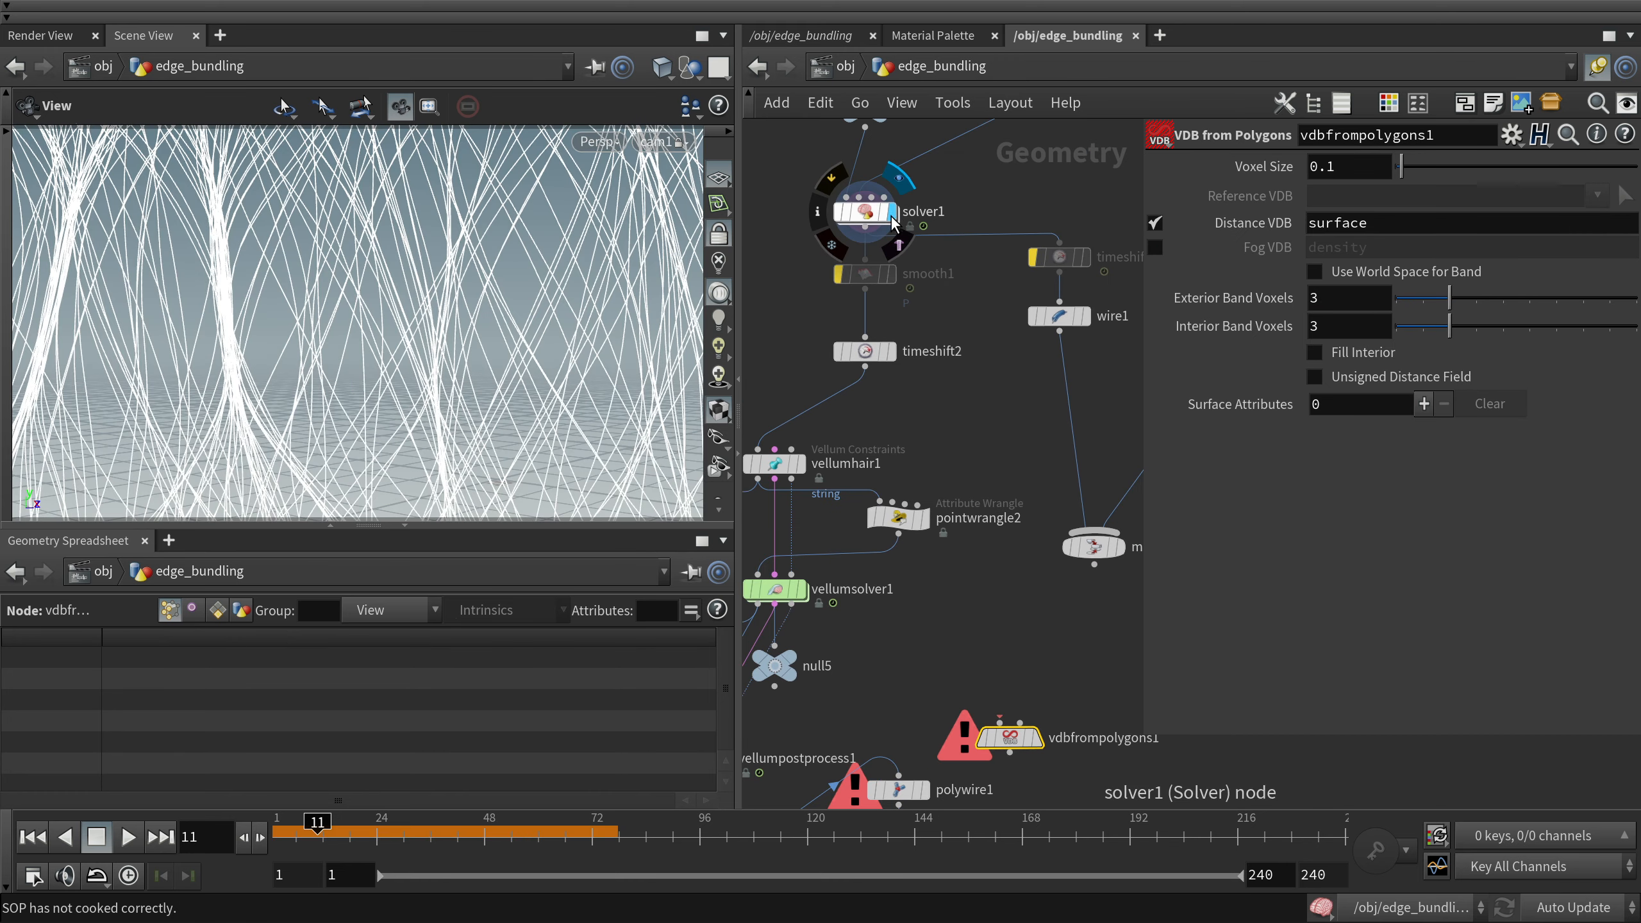
{"action": "key", "text": "f"}
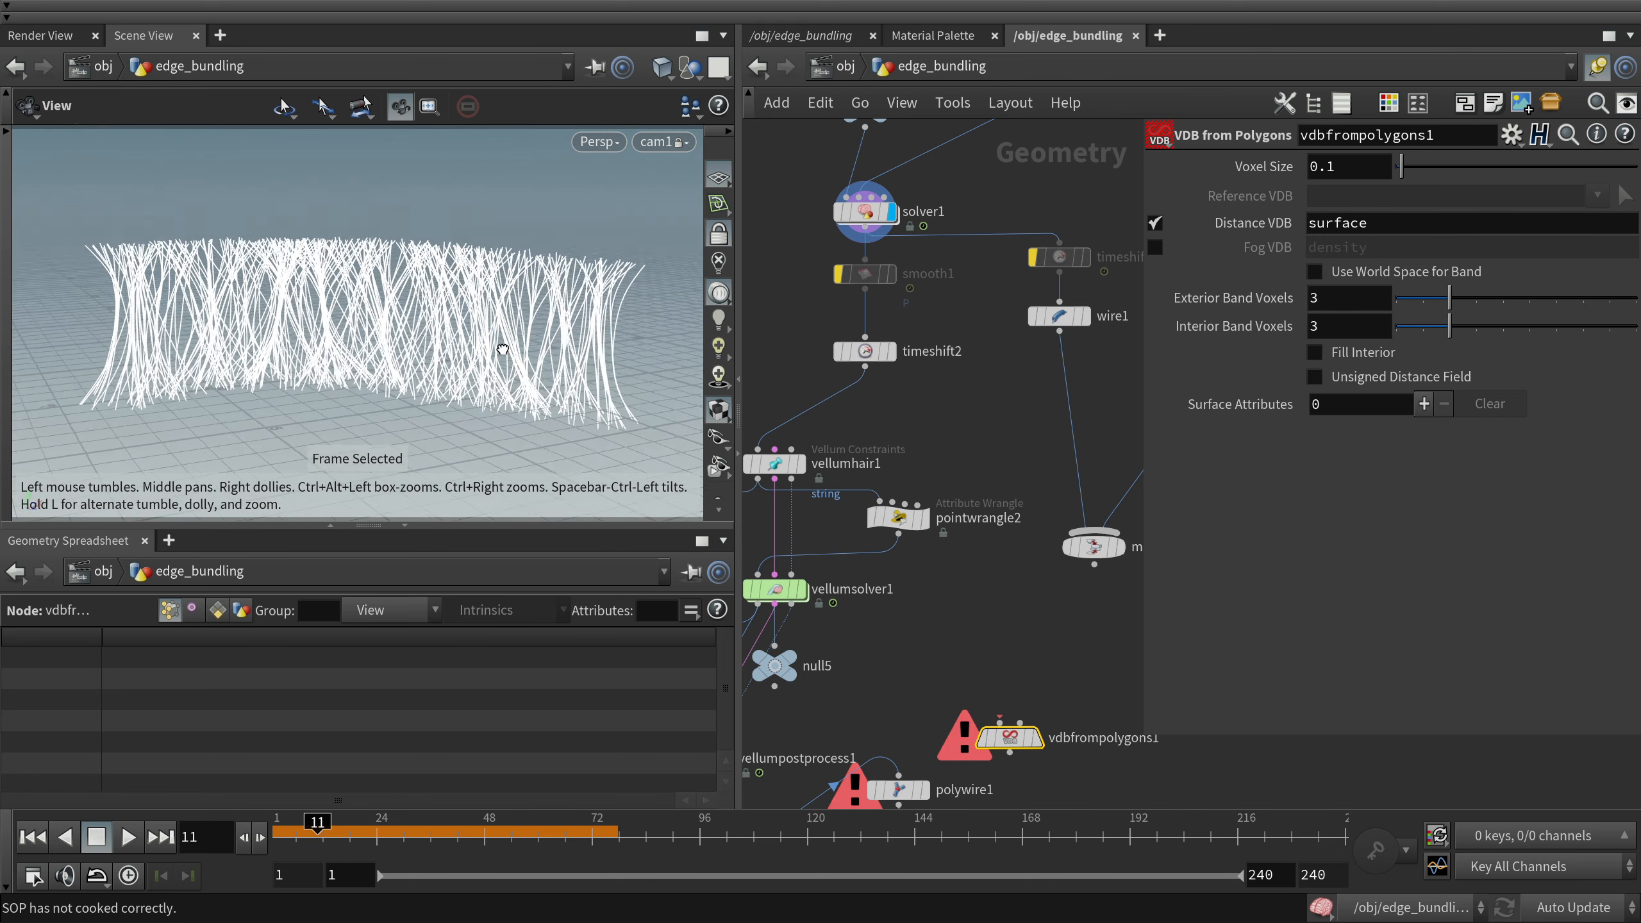
Select timeshift2 and display its time-shifted bundled curves
{"action": "middle_click_drag", "start_coordinate": [1009, 705], "coordinate": [994, 508]}
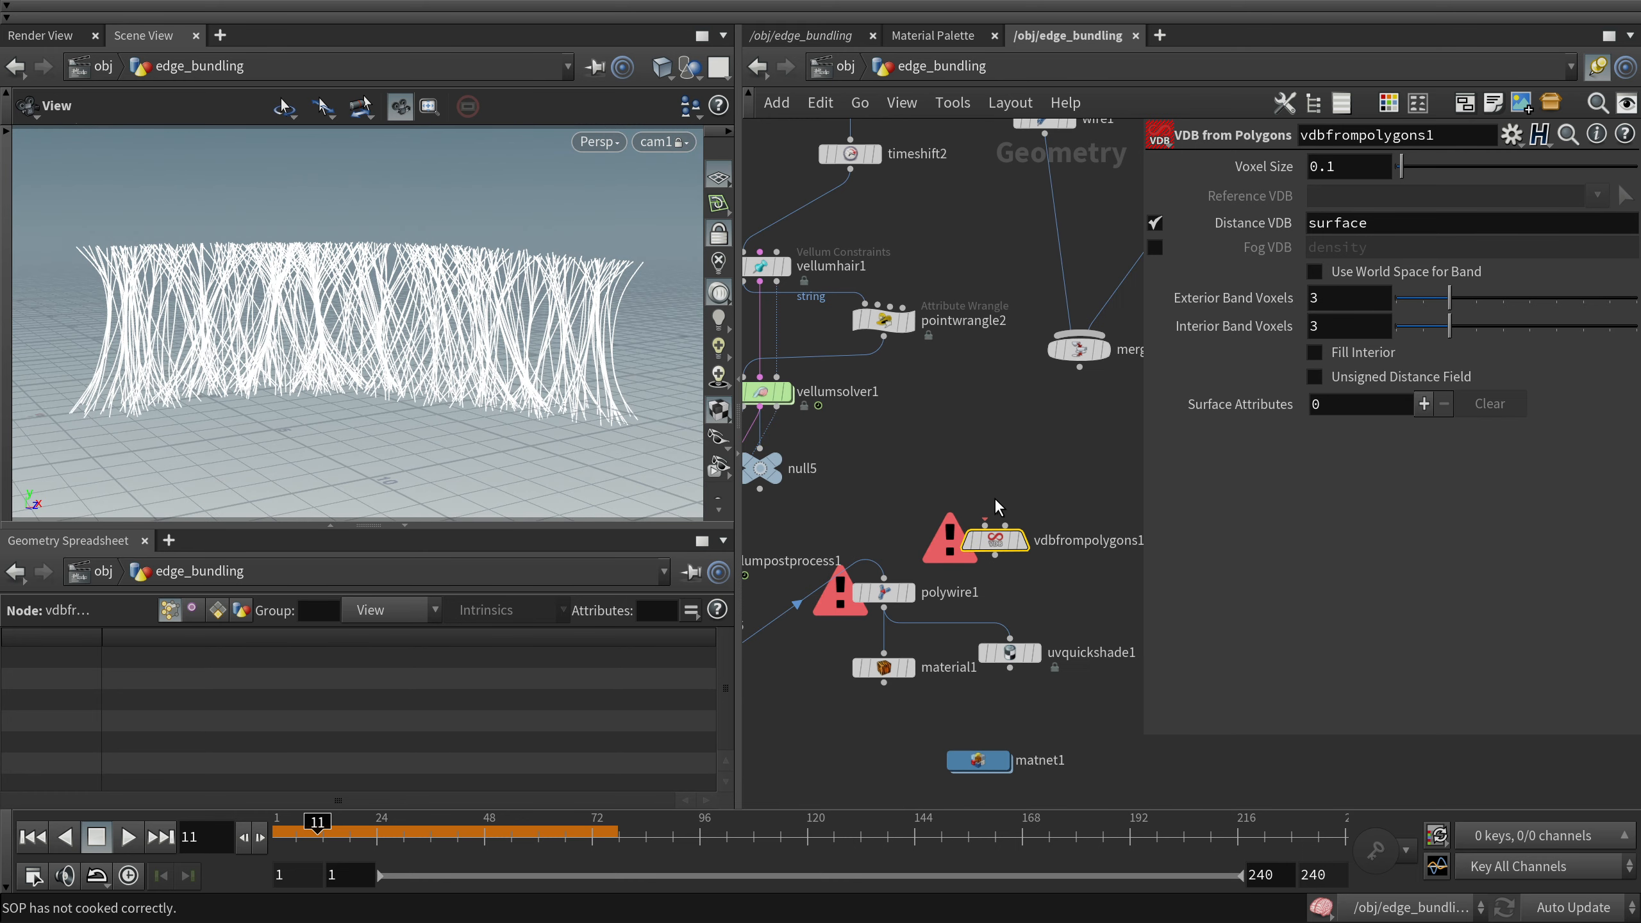
{"action": "left_click", "coordinate": [875, 154]}
{"action": "left_click", "coordinate": [849, 169]}
{"action": "key", "text": "Escape"}
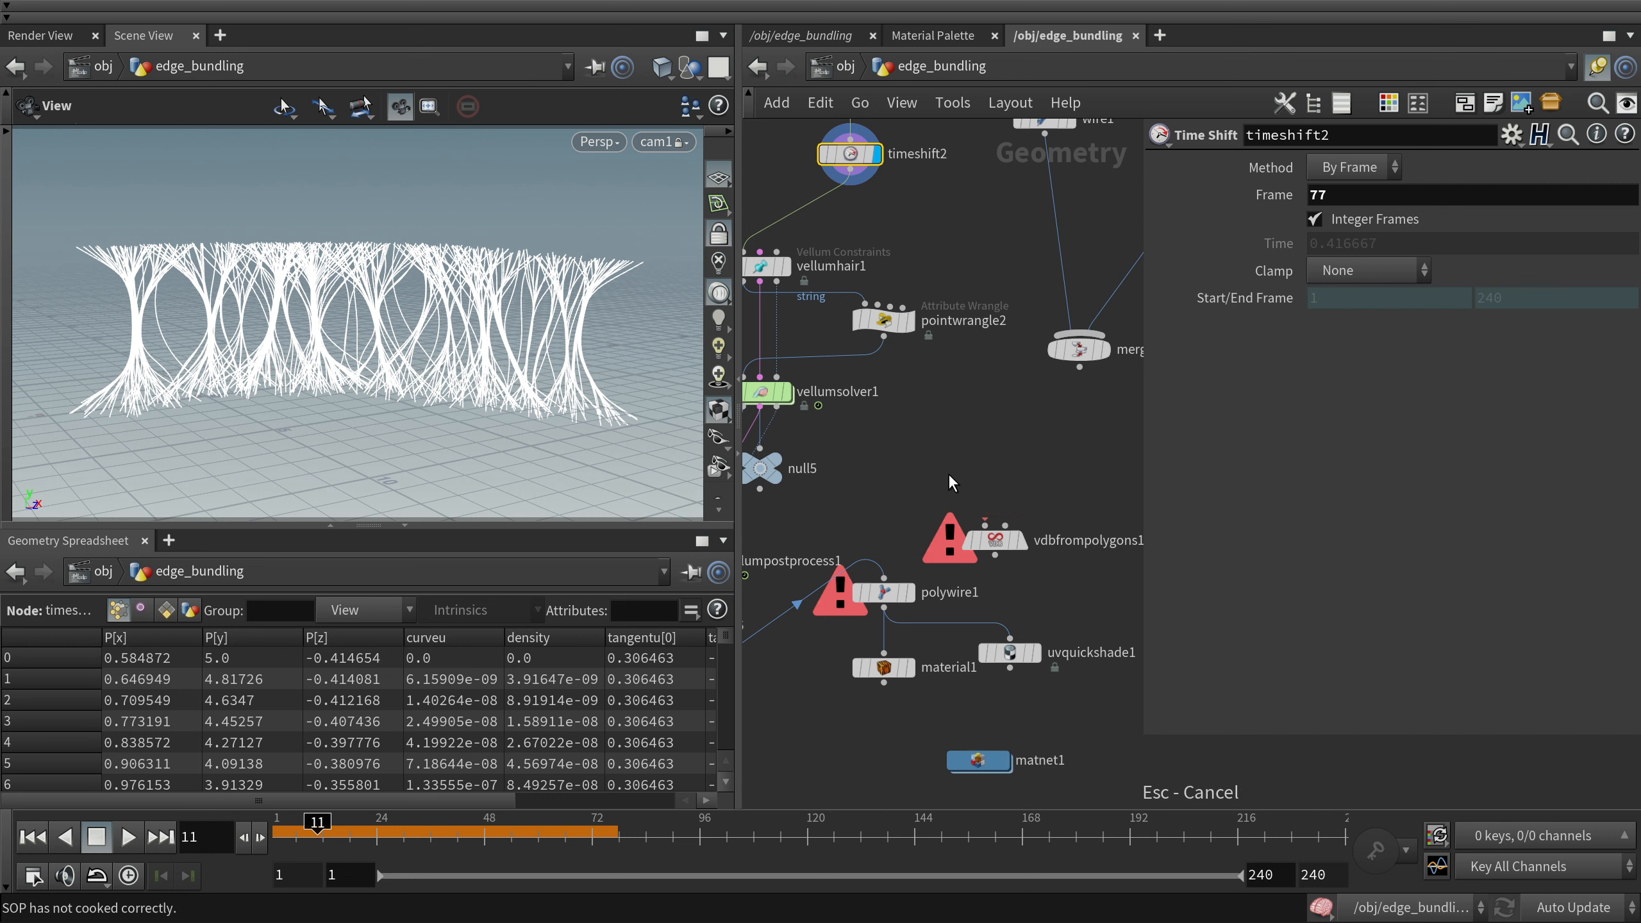
Connect polywire1 to vdbfrompolygons1, then select and display the VDB node
{"action": "left_click", "coordinate": [884, 606]}
{"action": "left_click", "coordinate": [985, 525]}
{"action": "mouse_move", "coordinate": [1028, 549]}
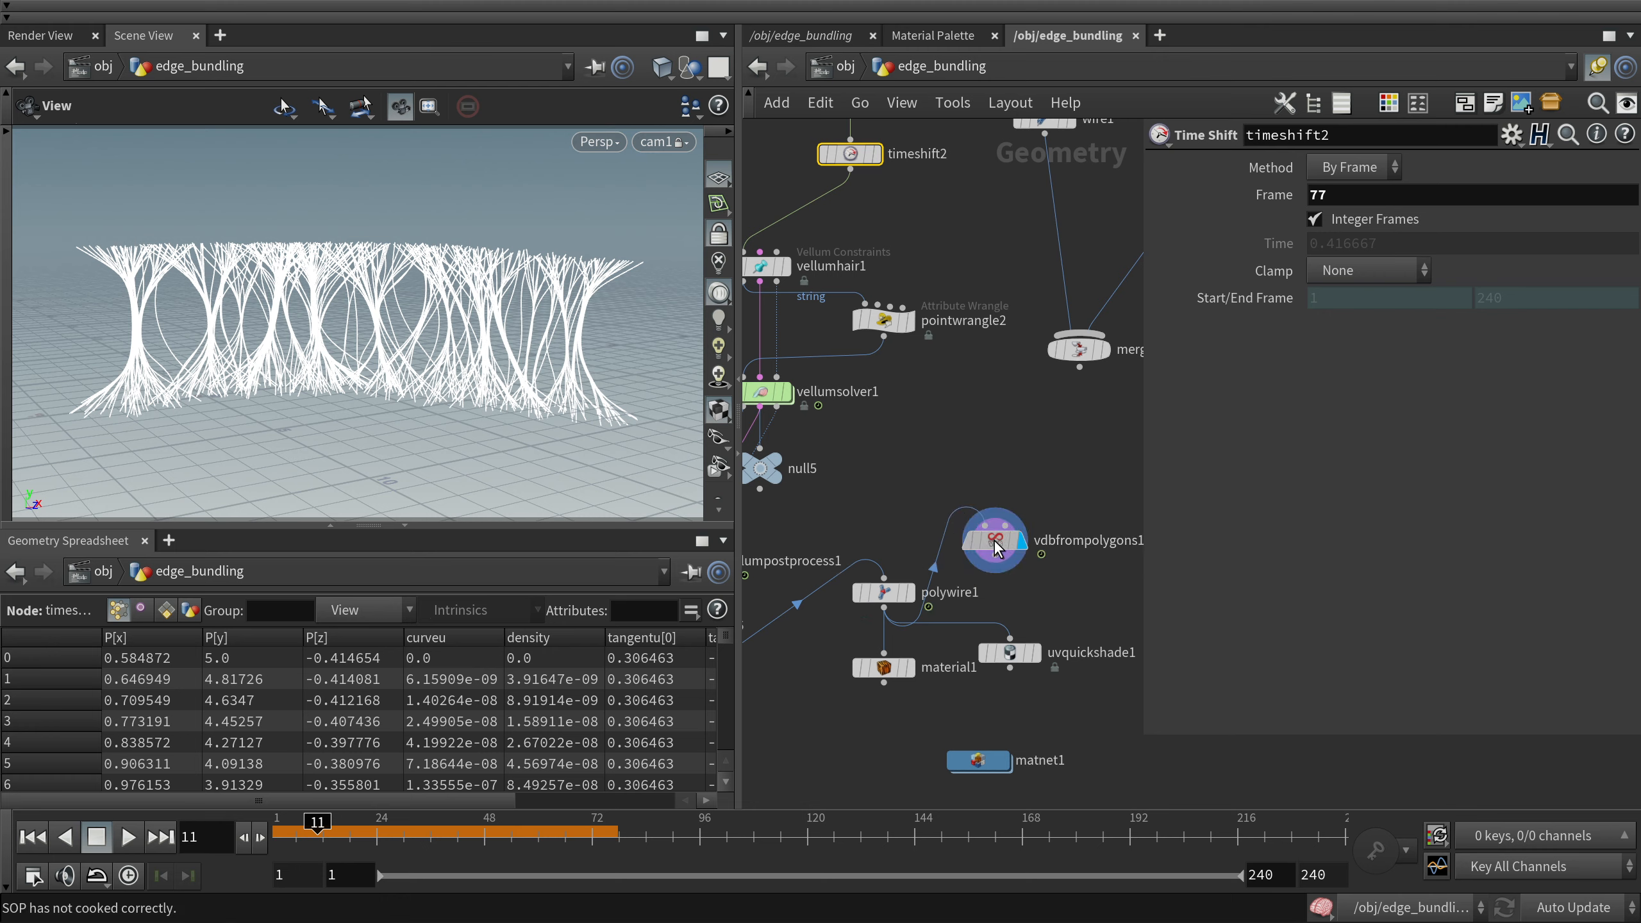
{"action": "left_click", "coordinate": [996, 546]}
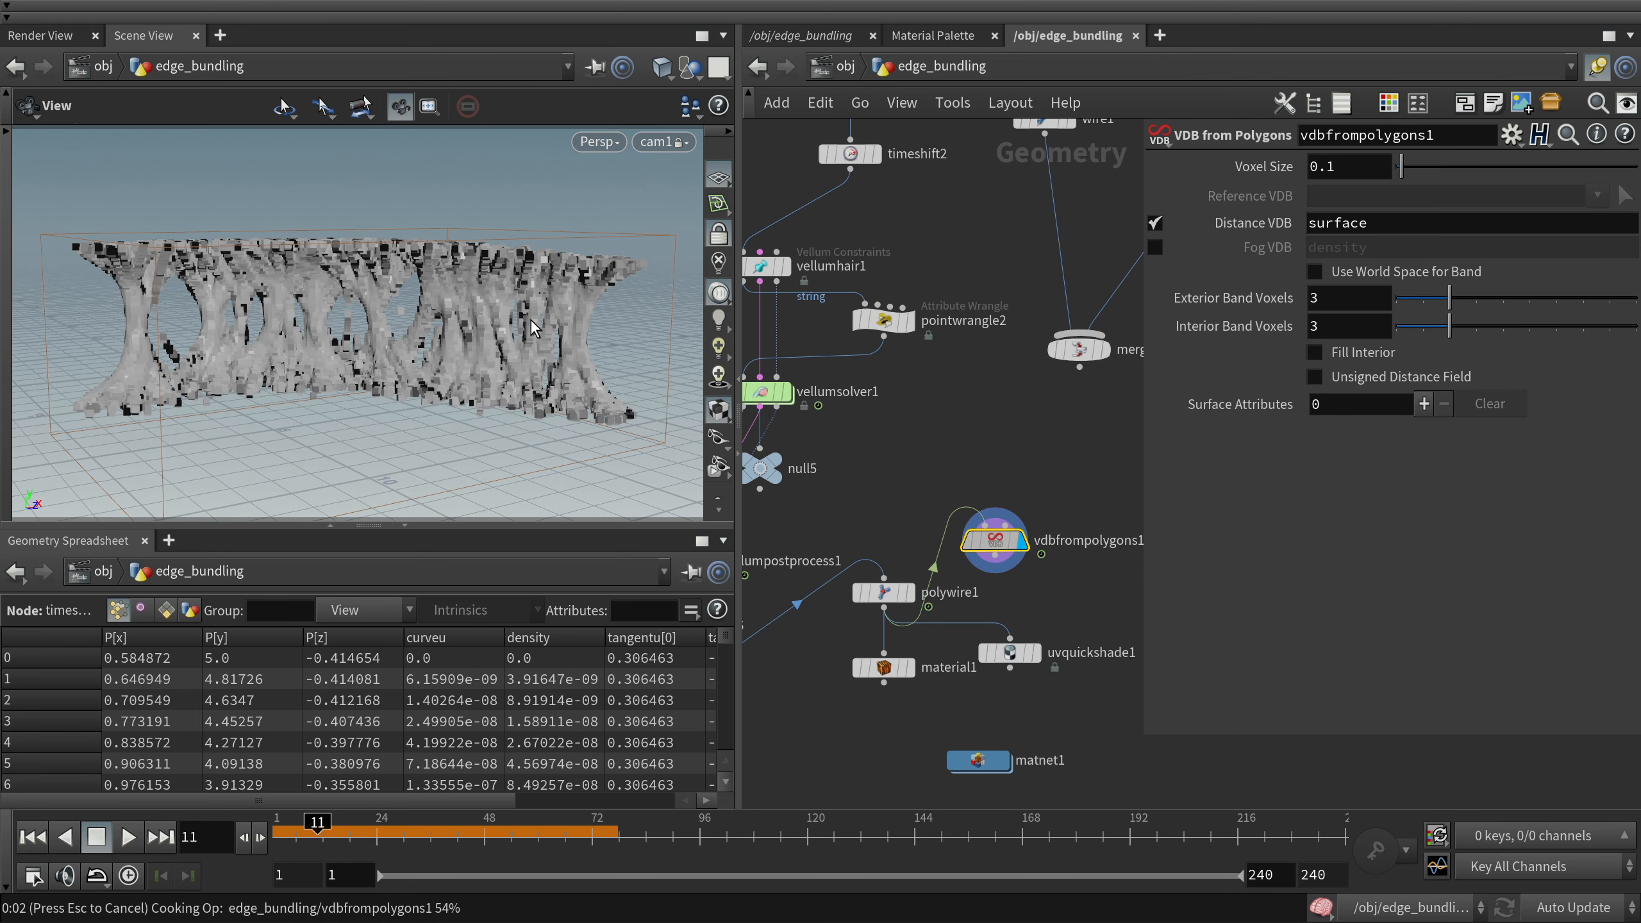
{"action": "left_click_drag", "start_coordinate": [284, 255], "coordinate": [360, 268]}
Add a Convert VDB node below matnet1 and set Convert To to Polygons
{"action": "middle_click_drag", "start_coordinate": [1091, 598], "coordinate": [920, 486]}
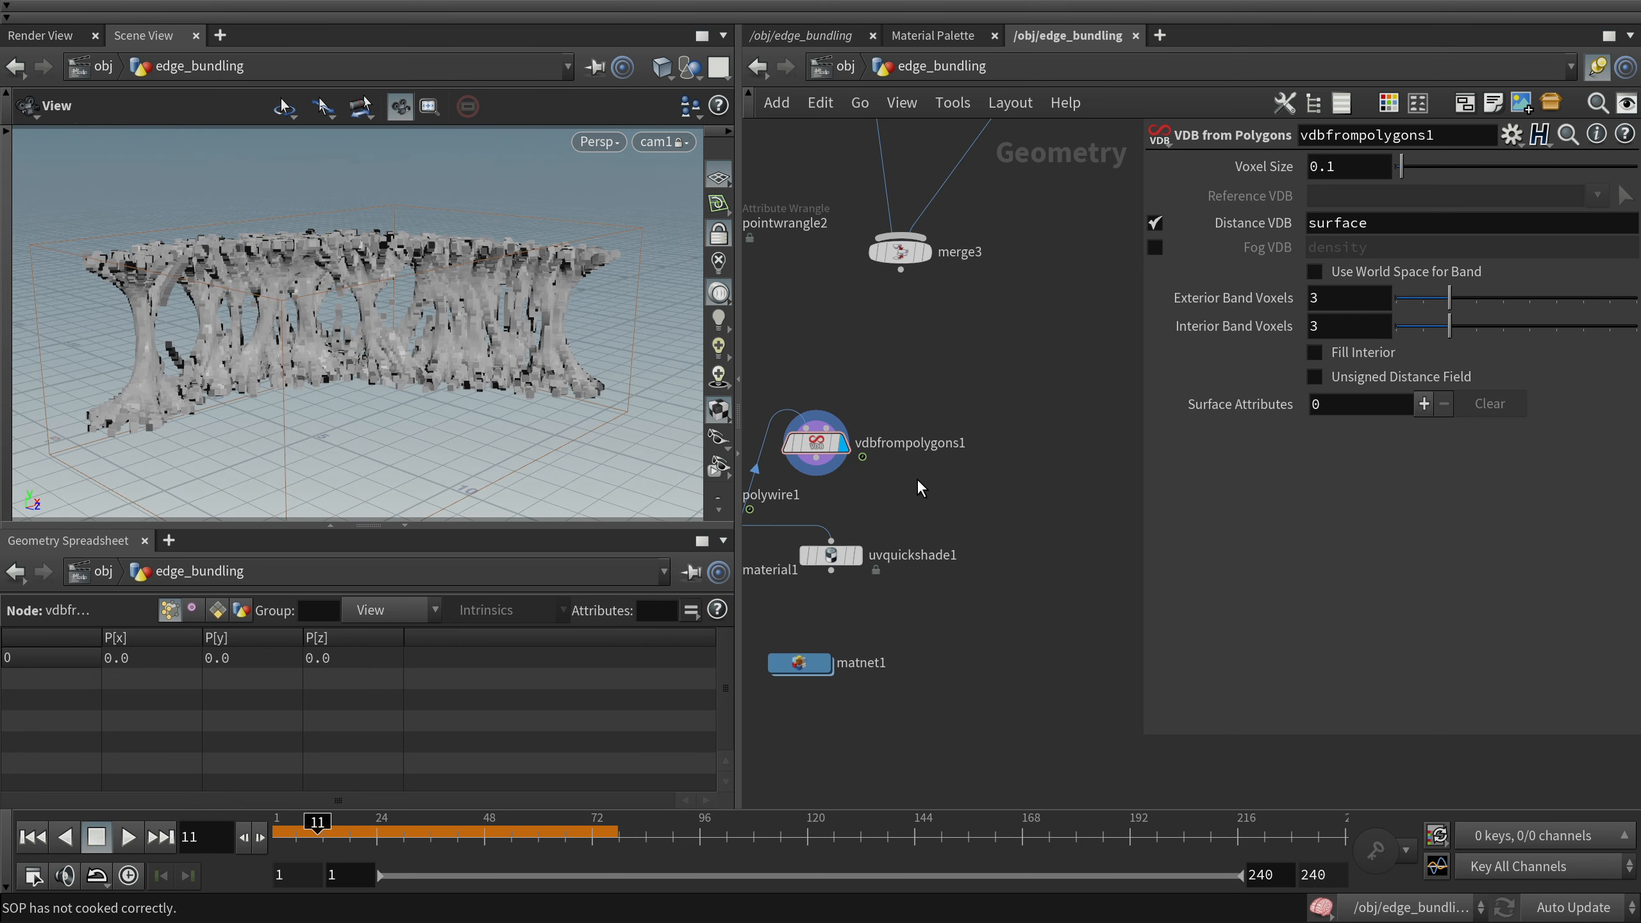
{"action": "key", "text": "Tab"}
{"action": "key", "text": "Return"}
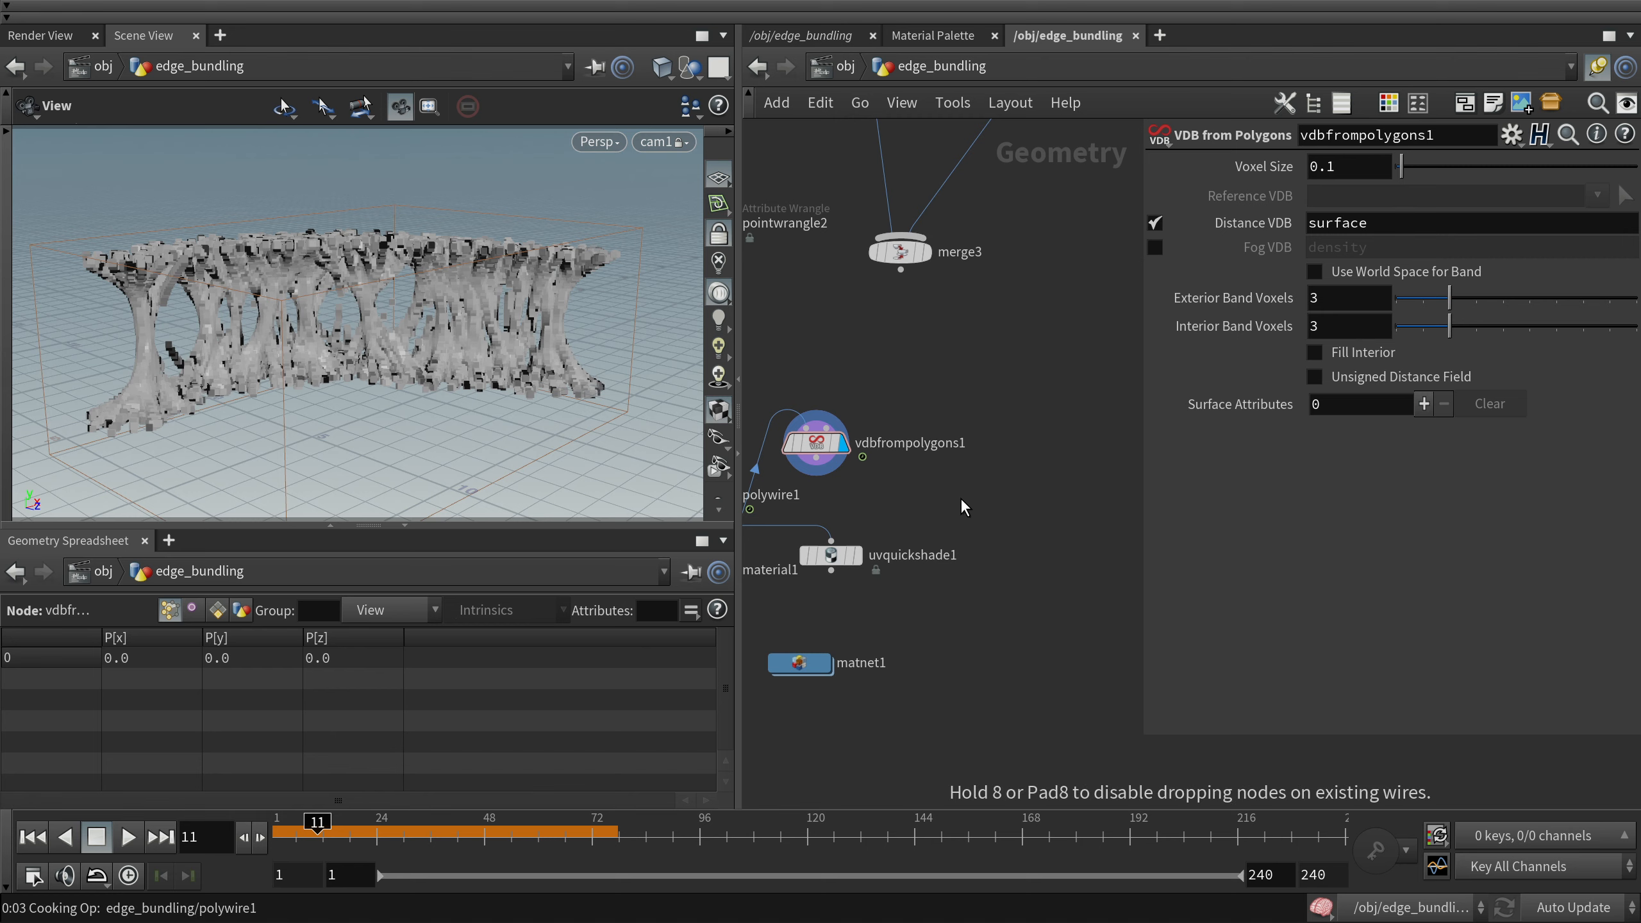
{"action": "key", "text": "Escape"}
{"action": "left_click_drag", "start_coordinate": [928, 632], "coordinate": [965, 729]}
{"action": "left_click", "coordinate": [1350, 197]}
{"action": "left_click", "coordinate": [1384, 305]}
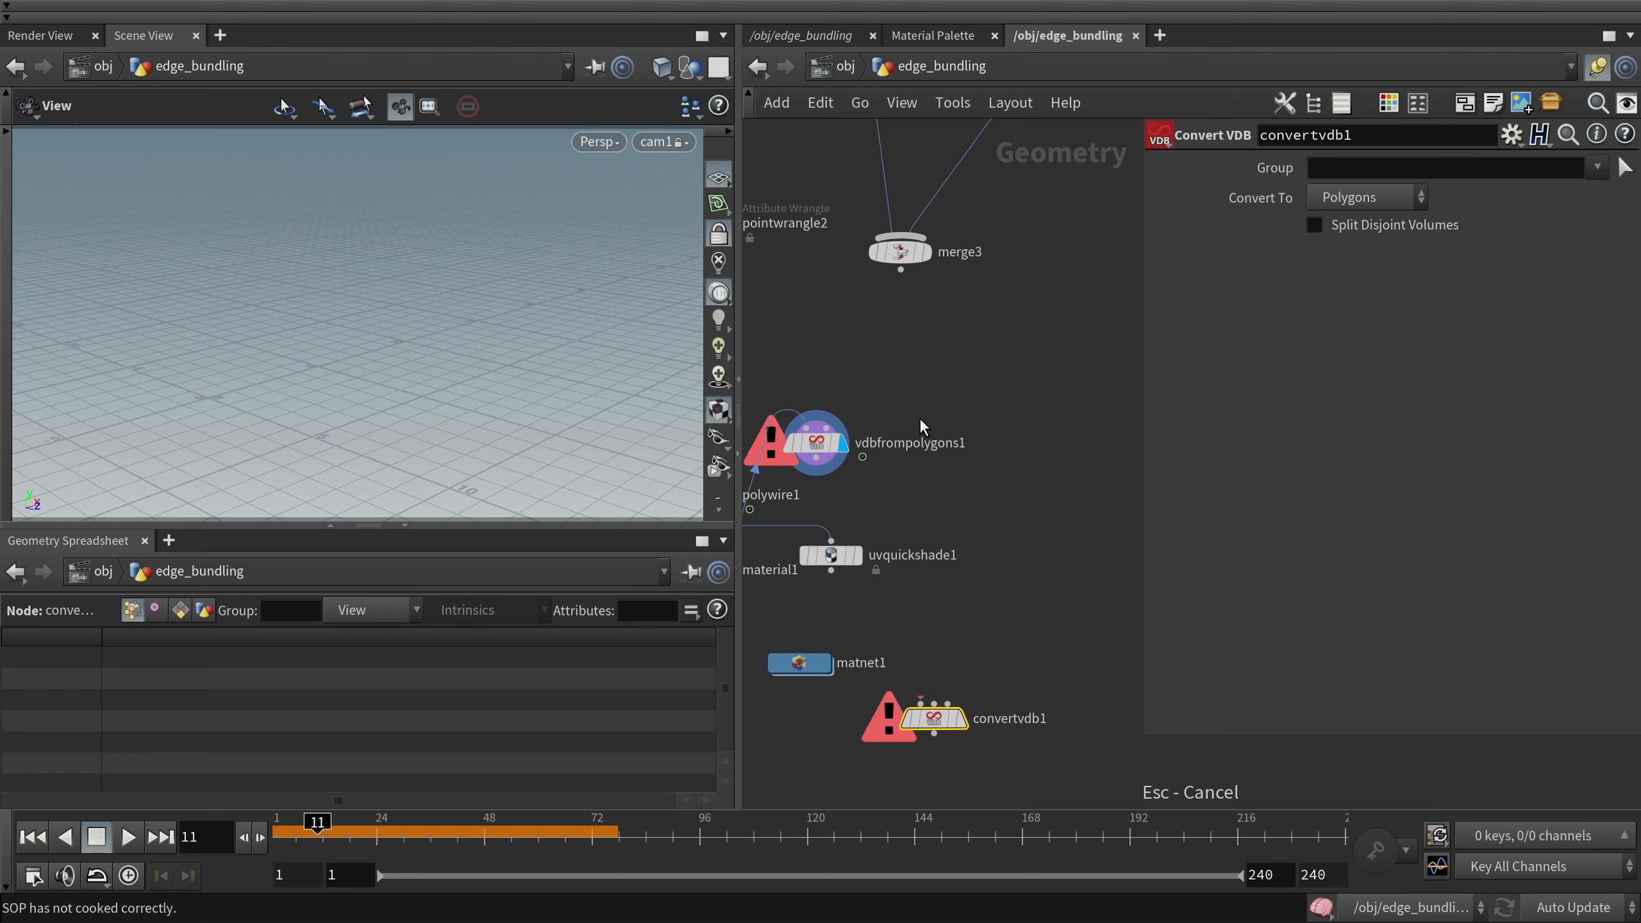
Wire vdbfrompolygons1 into convertvdb1, then select and display the polygon mesh from convertvdb1
{"action": "left_click", "coordinate": [820, 456]}
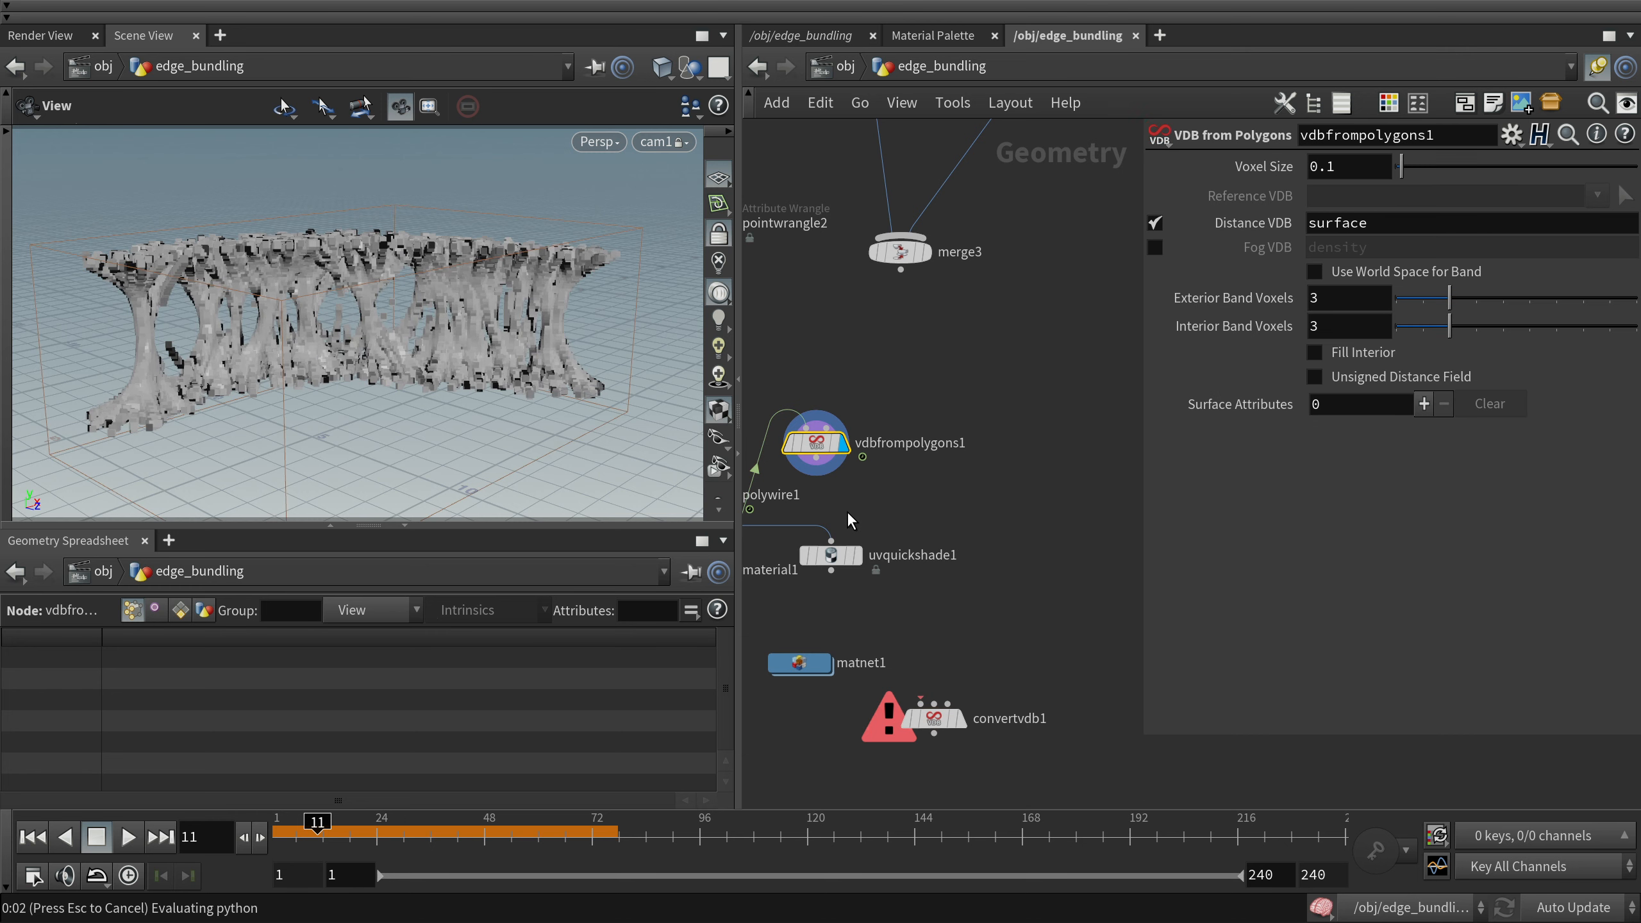
{"action": "left_click", "coordinate": [817, 459]}
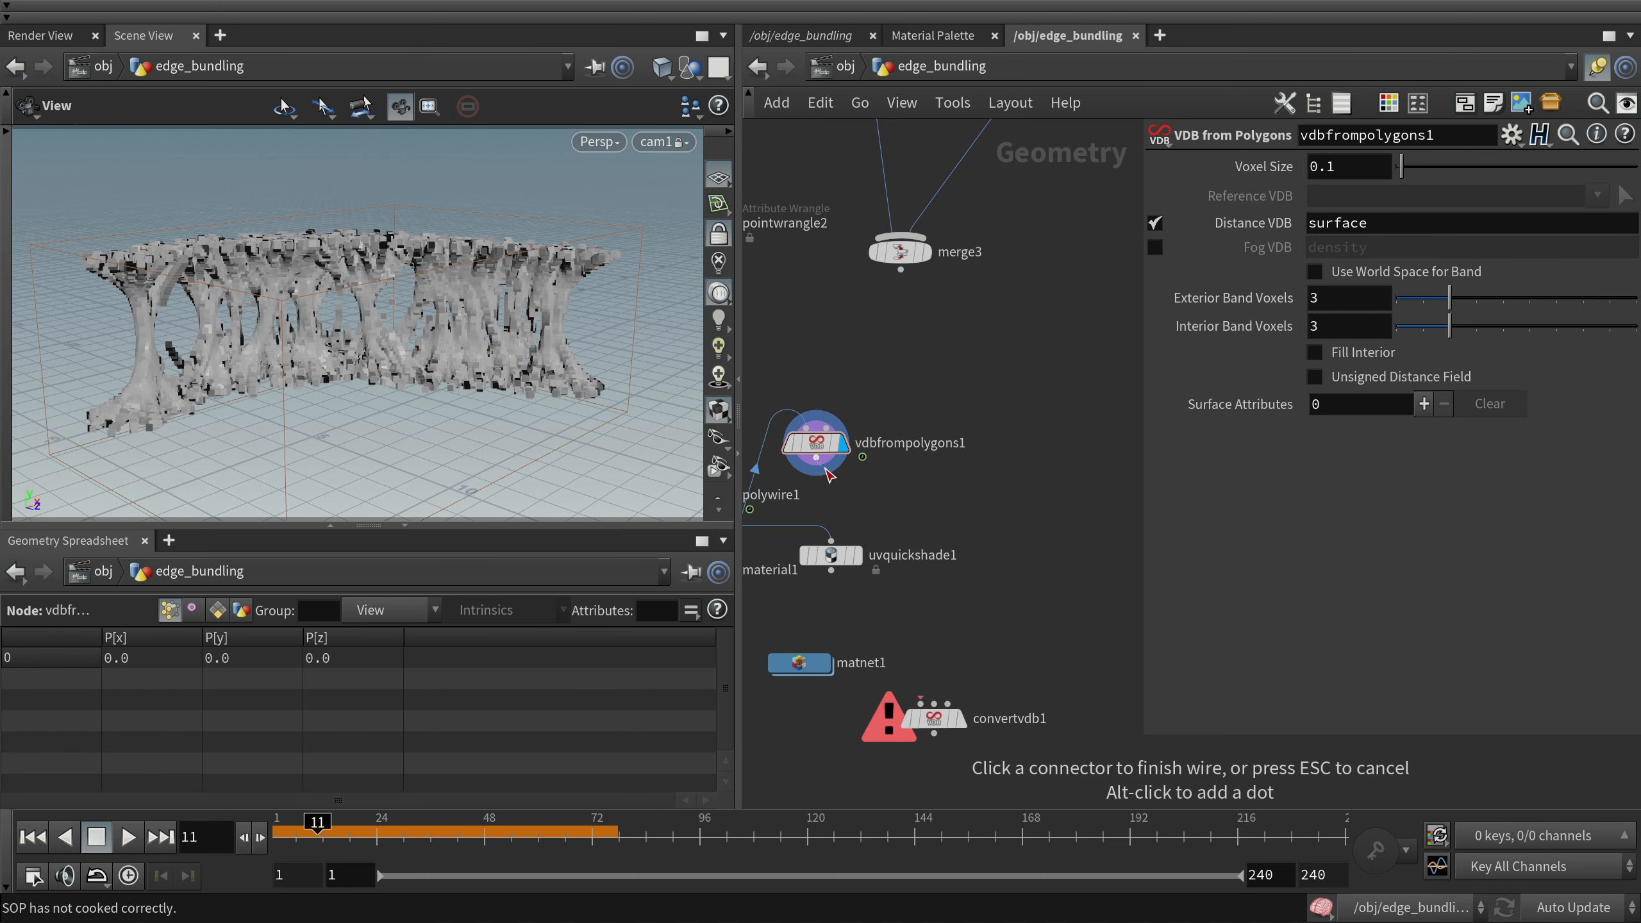
{"action": "left_click", "coordinate": [929, 741]}
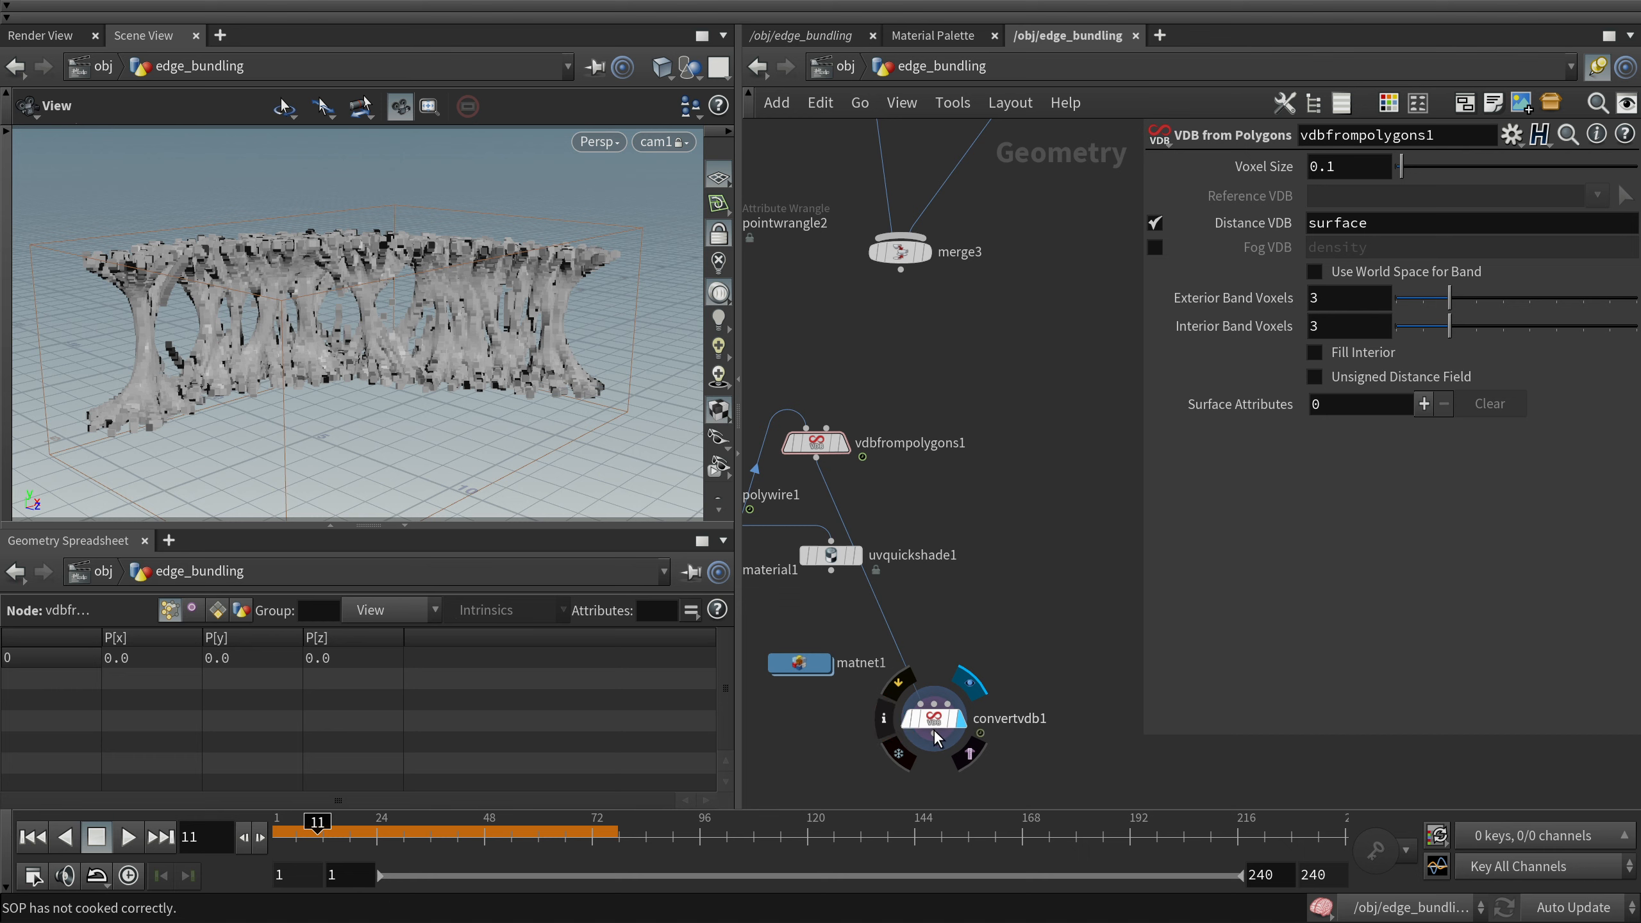
{"action": "left_click", "coordinate": [937, 724]}
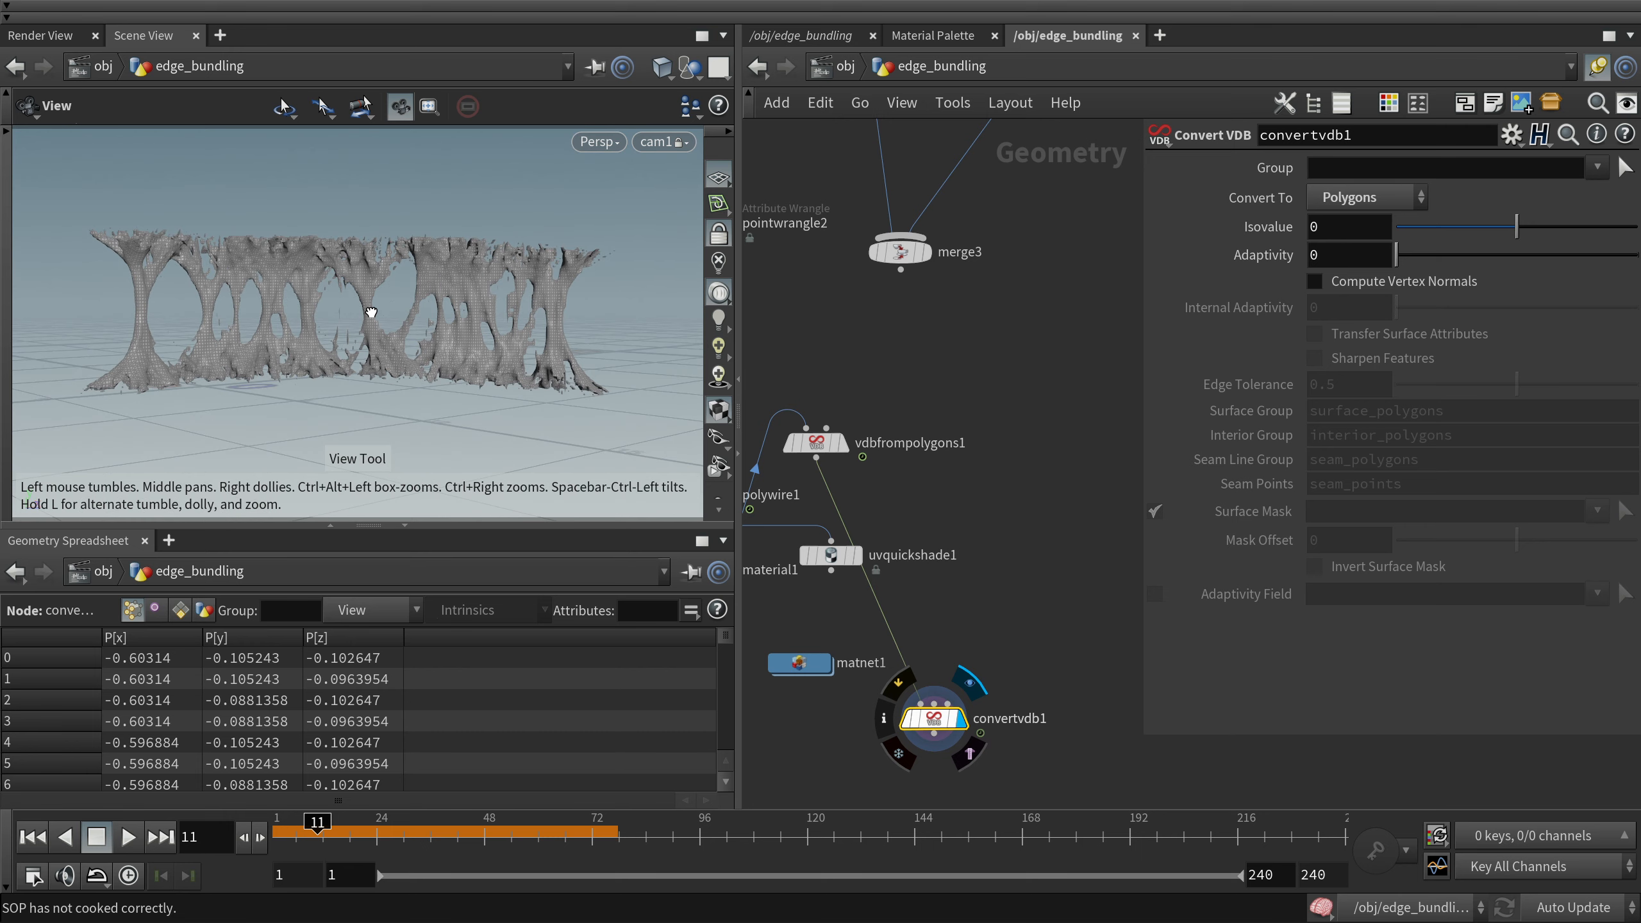
Move vdbfrompolygons1 directly above convertvdb1 and select it to show its parameters
{"action": "left_click_drag", "start_coordinate": [822, 451], "coordinate": [956, 633]}
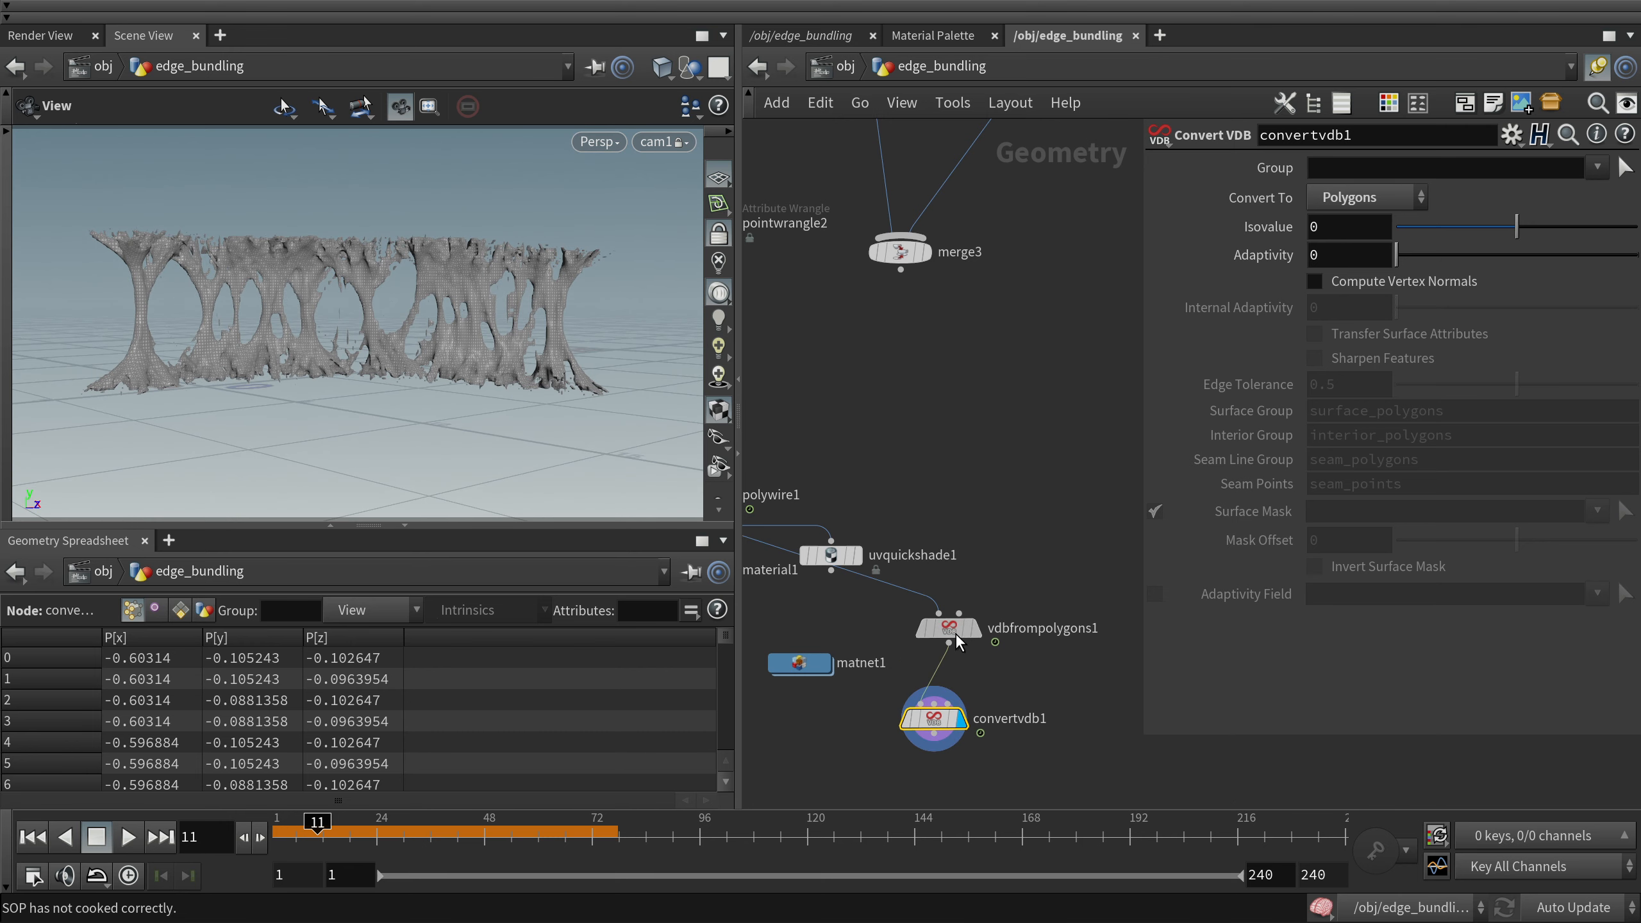
{"action": "left_click", "coordinate": [951, 626]}
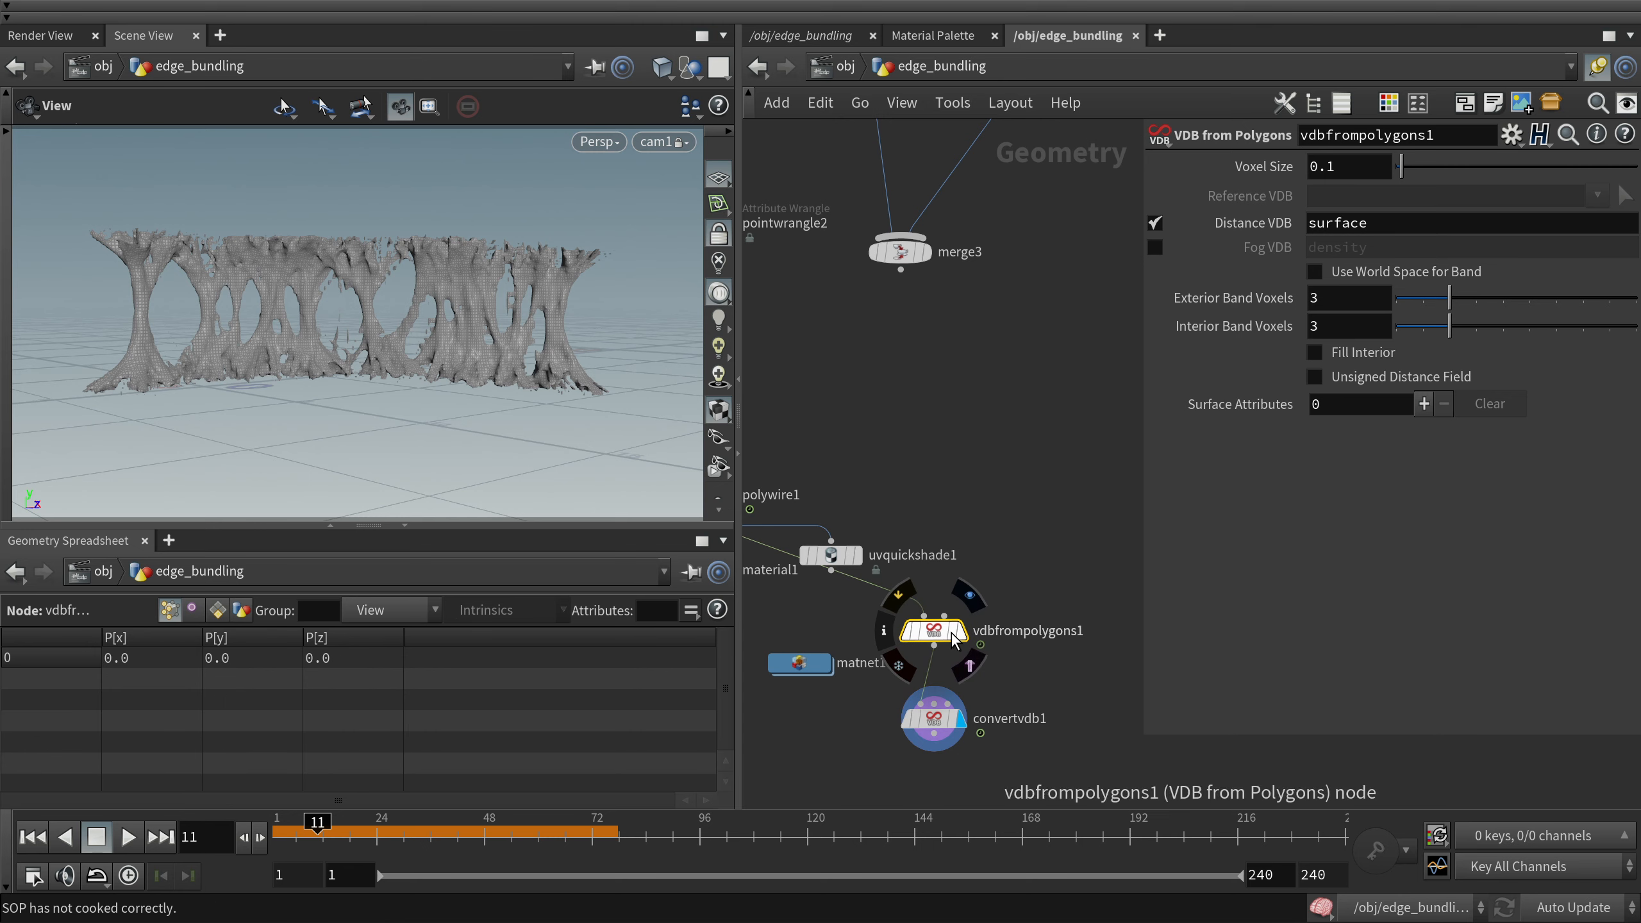
{"action": "scroll", "coordinate": [921, 393], "scroll_direction": "down", "scroll_amount": 5}
{"action": "scroll", "coordinate": [957, 495], "scroll_direction": "up", "scroll_amount": 5}
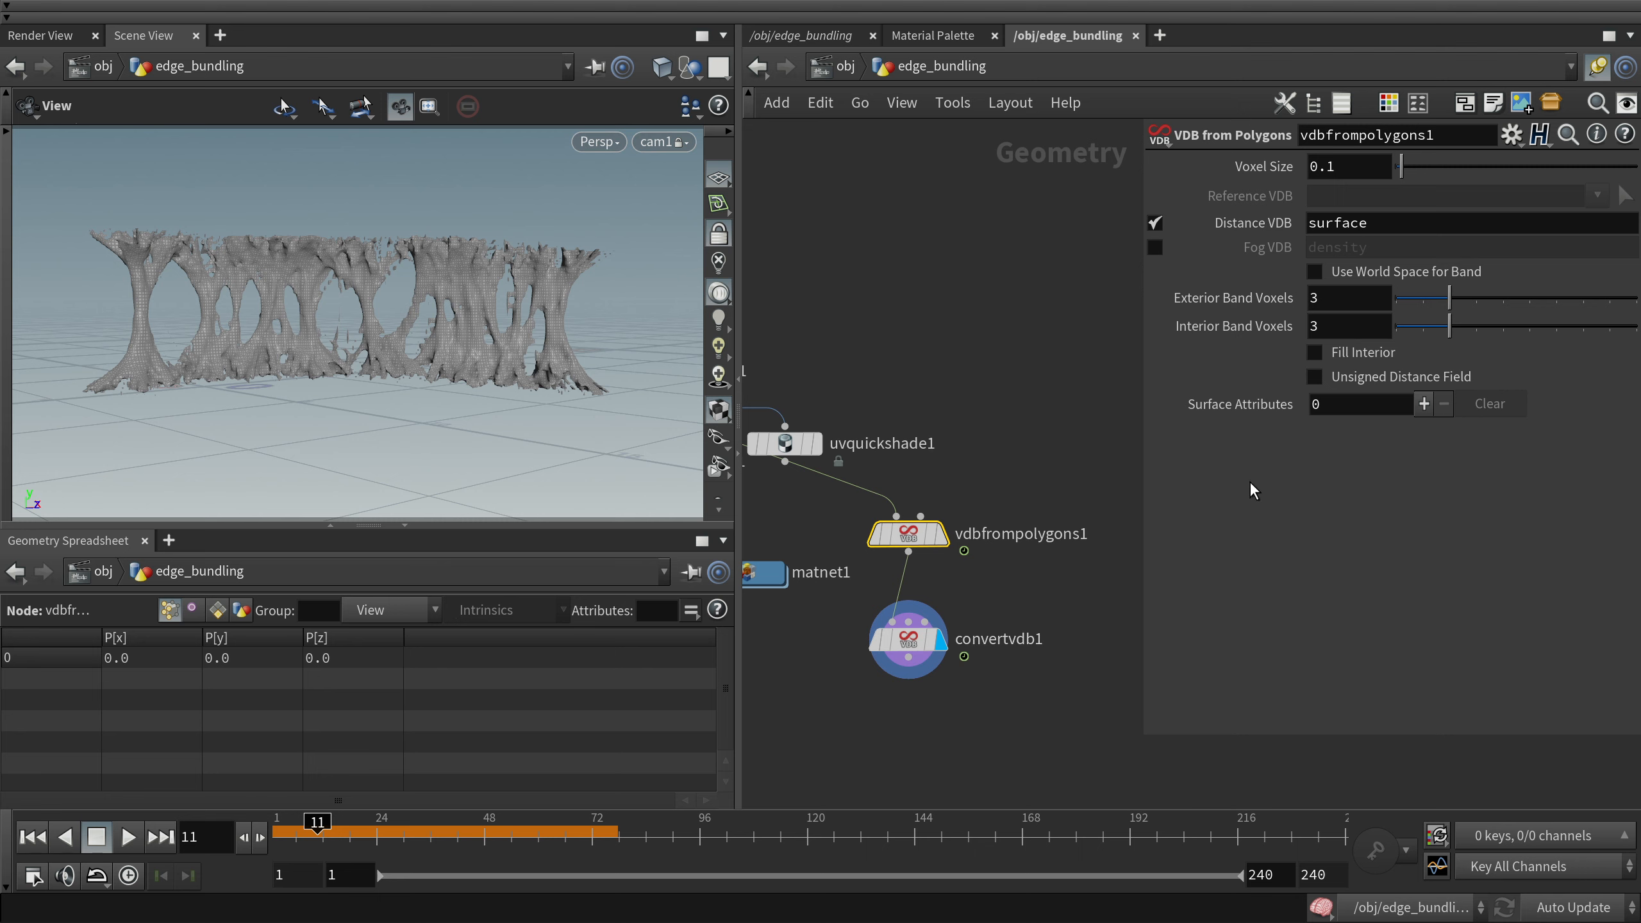
Set the Voxel Size of vdbfrompolygons1 to 0.03 and inspect the finer mesh close up
{"action": "left_click", "coordinate": [1349, 168]}
{"action": "type", "text": "3"}
{"action": "key", "text": "Return"}
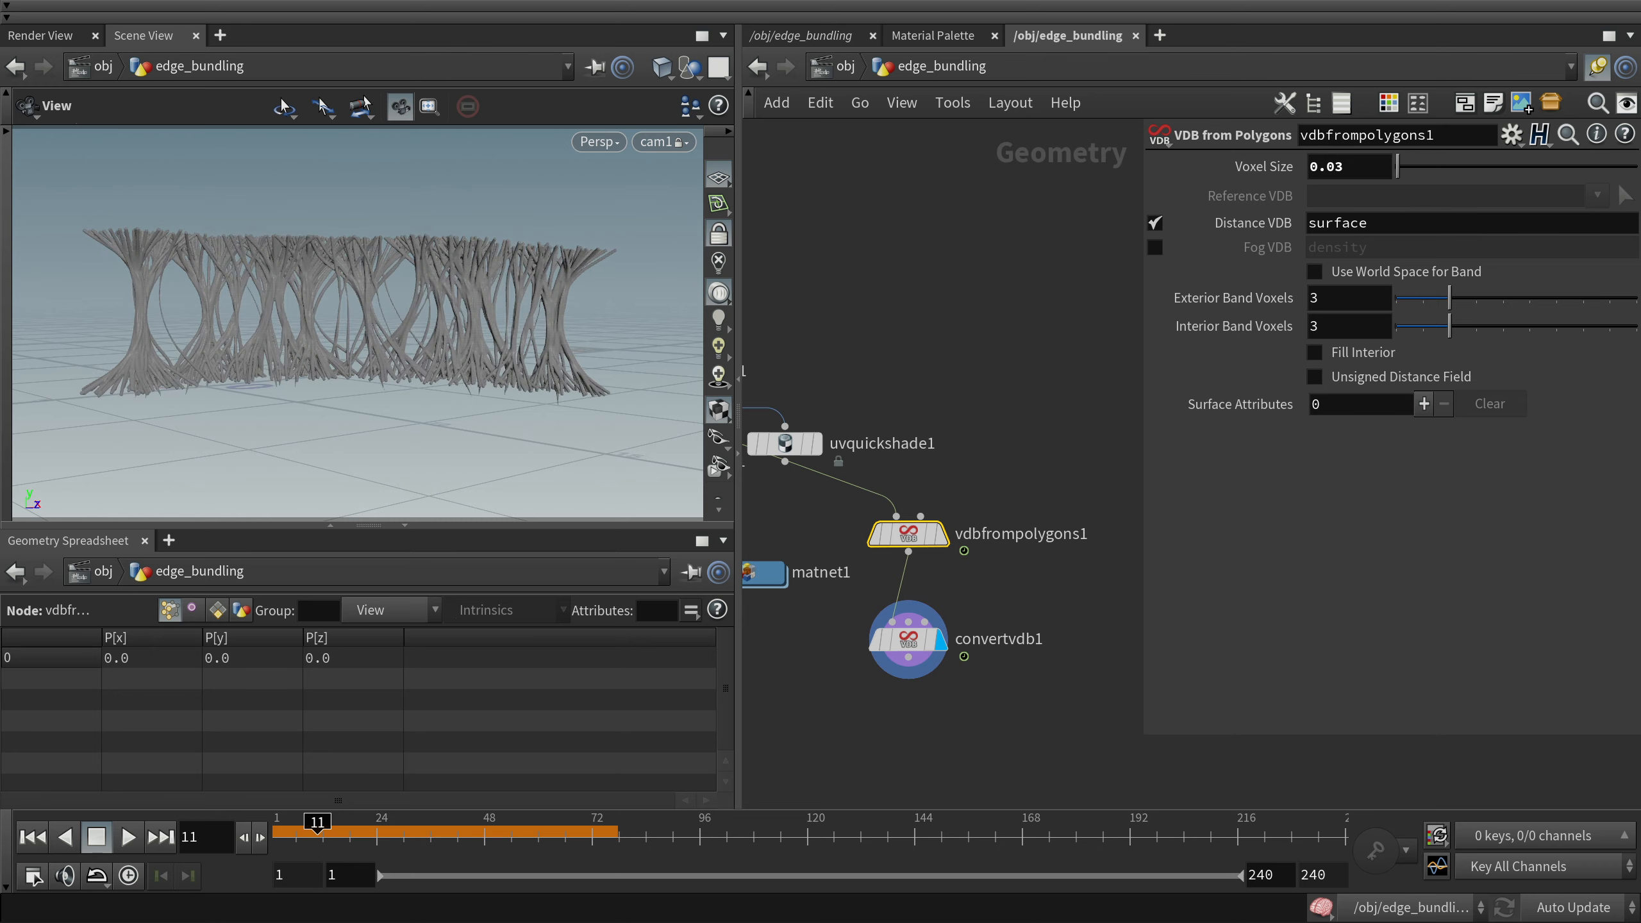
{"action": "scroll", "coordinate": [522, 275], "scroll_direction": "up", "scroll_amount": 10}
{"action": "mouse_move", "coordinate": [522, 276]}
{"action": "left_mouse_down"}
{"action": "mouse_move", "coordinate": [469, 267]}
{"action": "mouse_move", "coordinate": [509, 283]}
{"action": "left_mouse_up"}
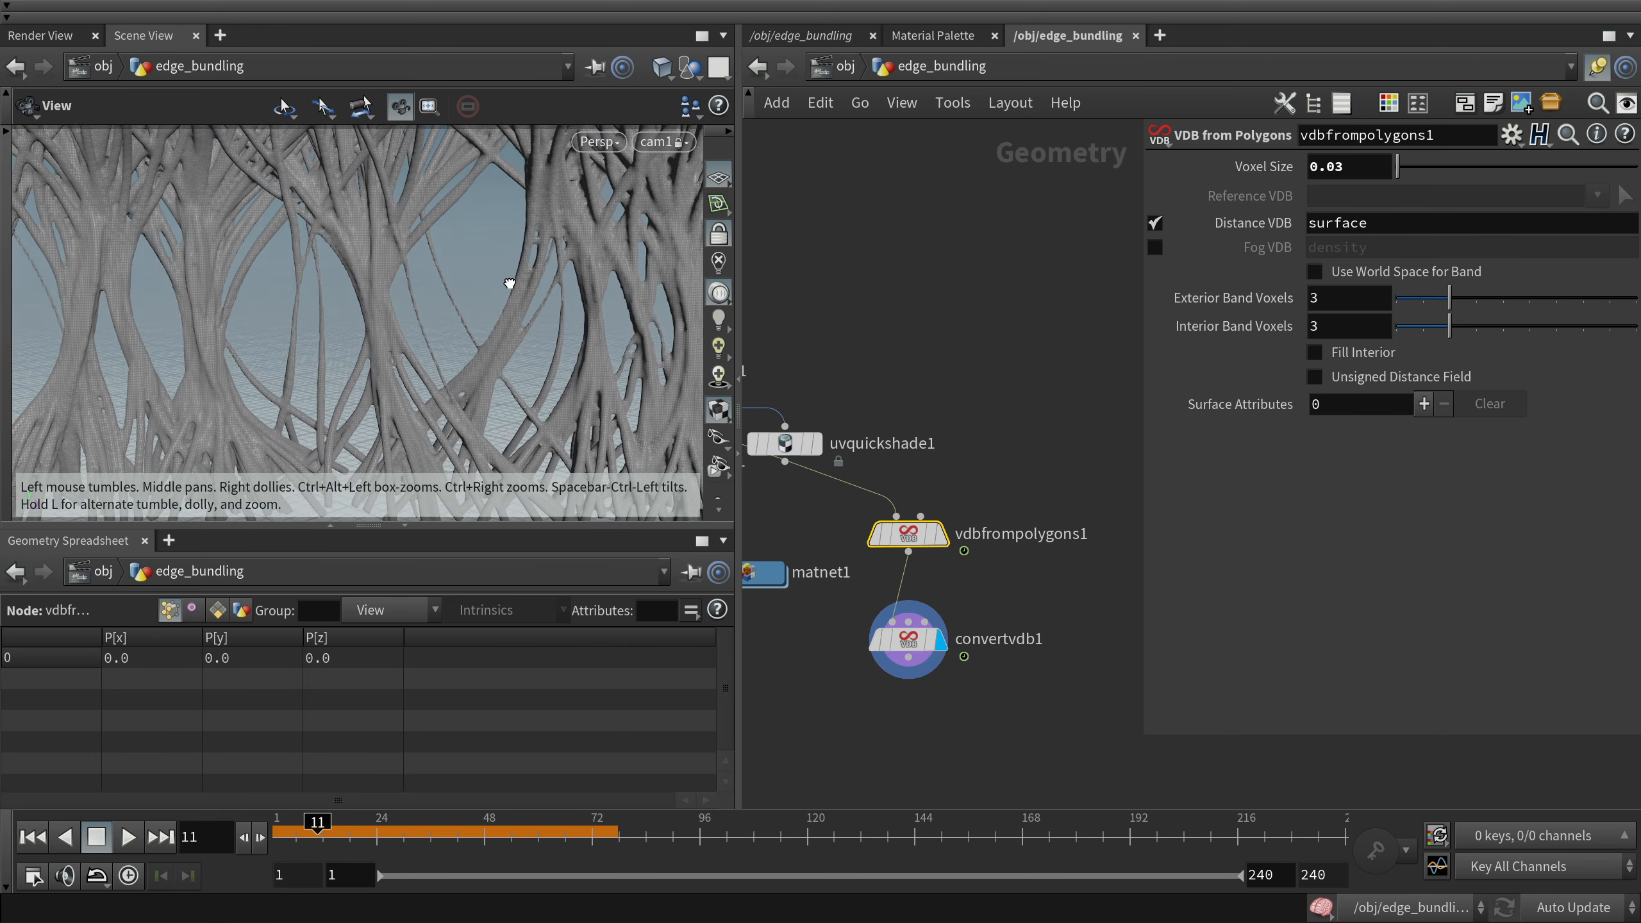